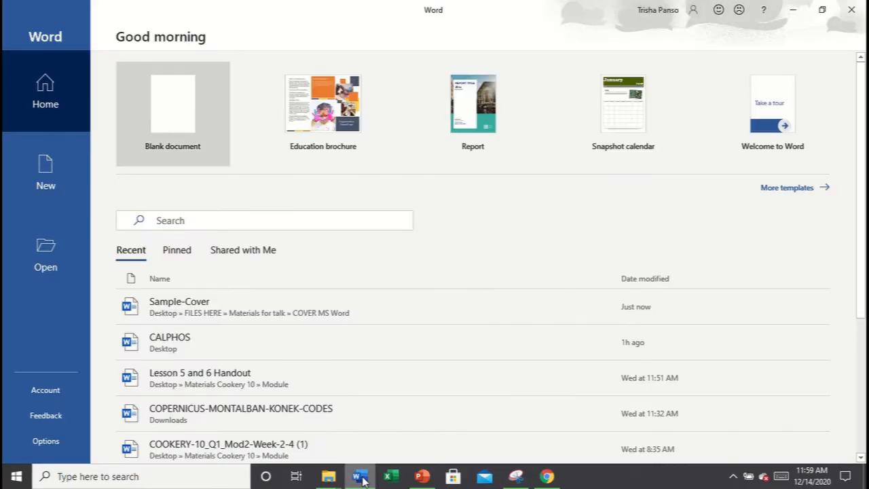
Step: Create a blank document, then open the recent Sample-Cover document as a design reference
{"action": "left_click", "coordinate": [163, 161]}
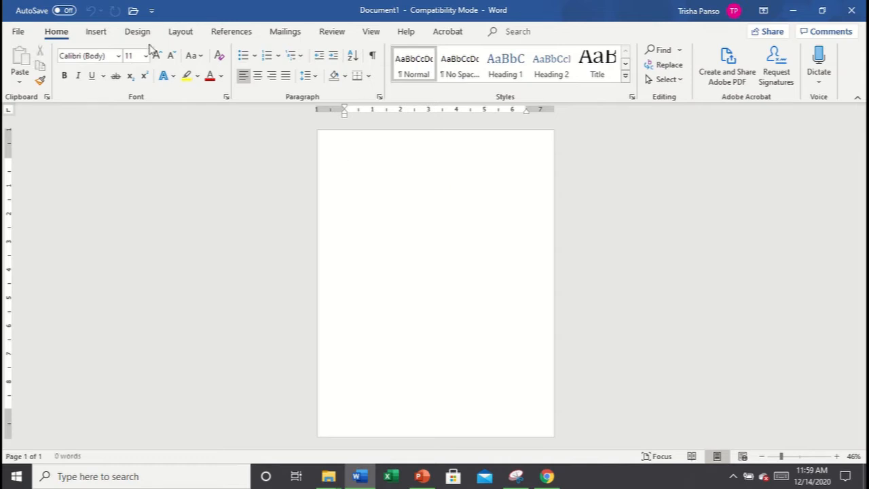
{"action": "left_click", "coordinate": [18, 32]}
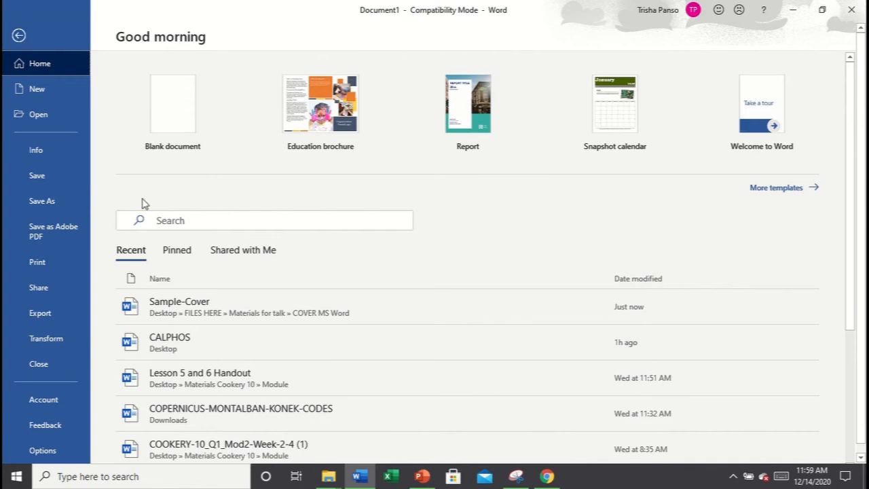
{"action": "left_click", "coordinate": [198, 307]}
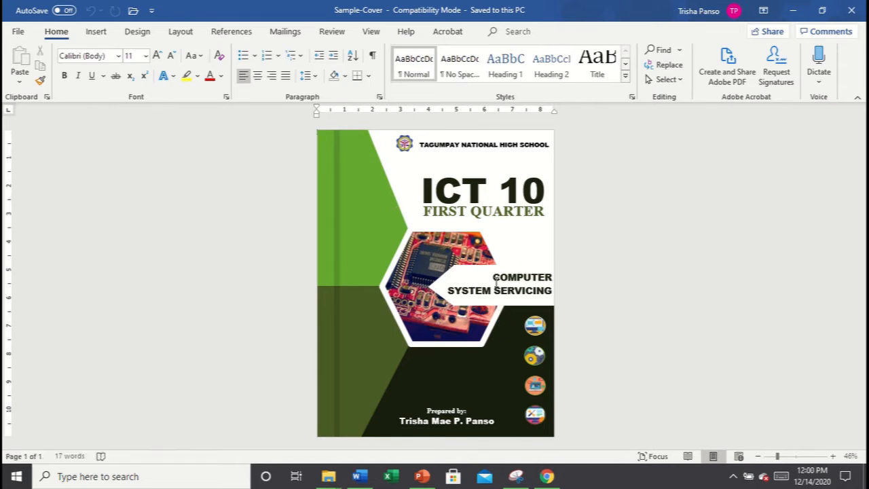
Step: Examine the sample cover's background shapes, hexagon picture, title text box and circular icons
{"action": "left_click", "coordinate": [351, 235]}
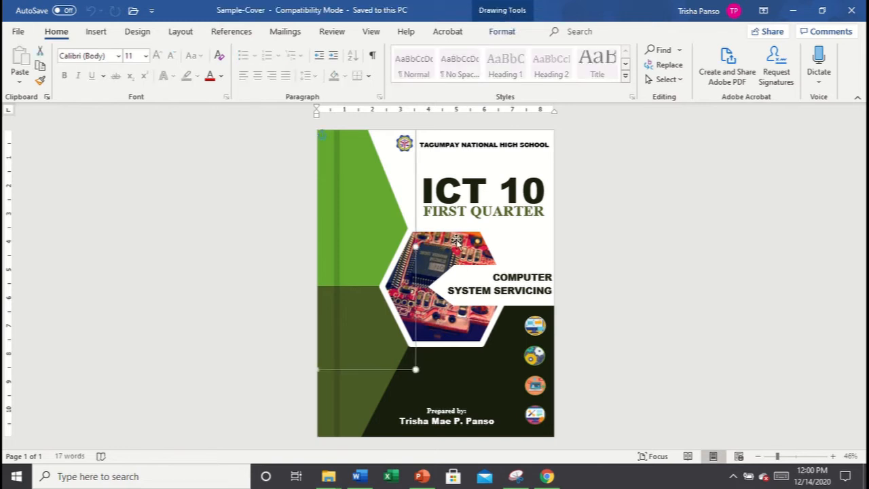
{"action": "left_click", "coordinate": [457, 240]}
{"action": "left_click", "coordinate": [486, 191]}
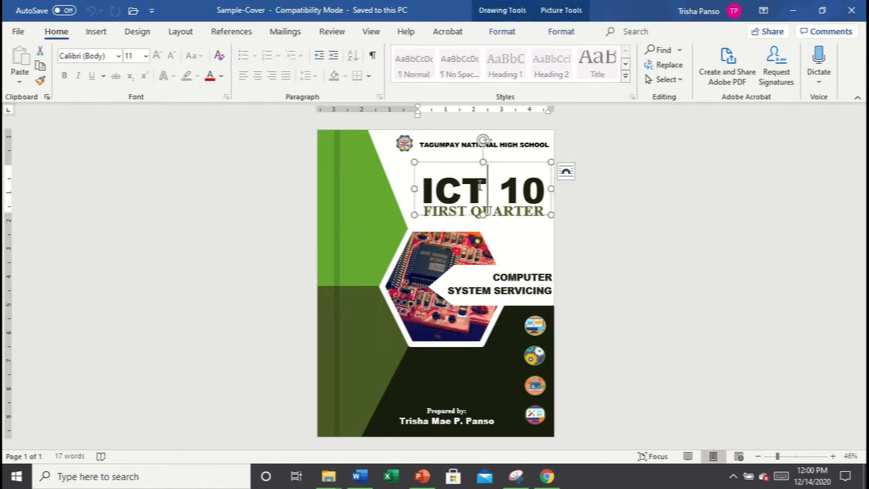
{"action": "left_click", "coordinate": [535, 328]}
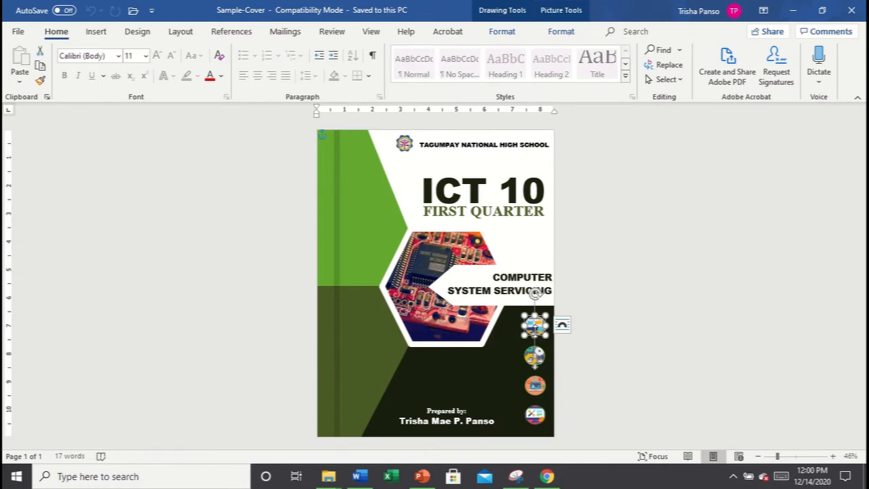
{"action": "key", "text": "Tab"}
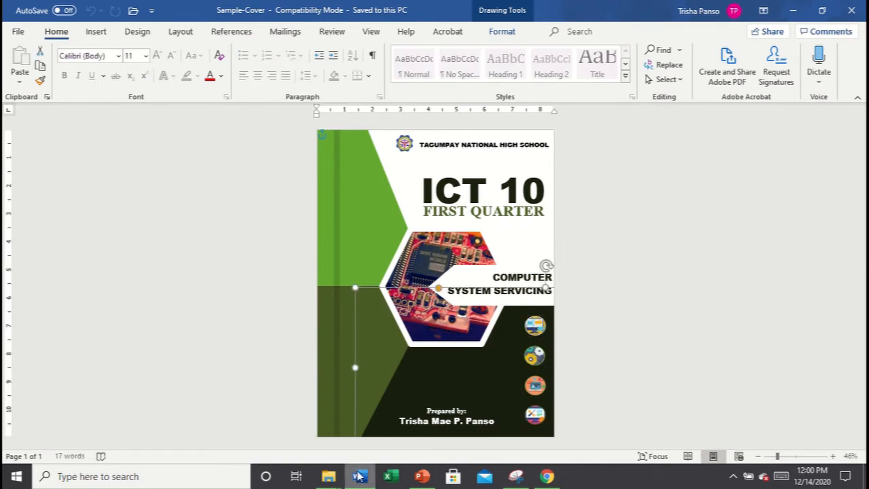
{"action": "left_click", "coordinate": [360, 477]}
{"action": "left_click", "coordinate": [355, 445]}
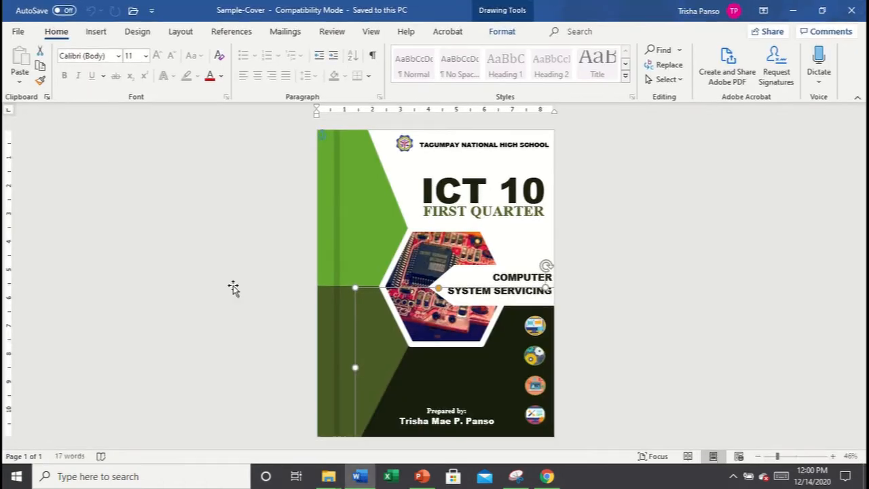
Step: Create a new blank document for the cover page
{"action": "left_click", "coordinate": [18, 31]}
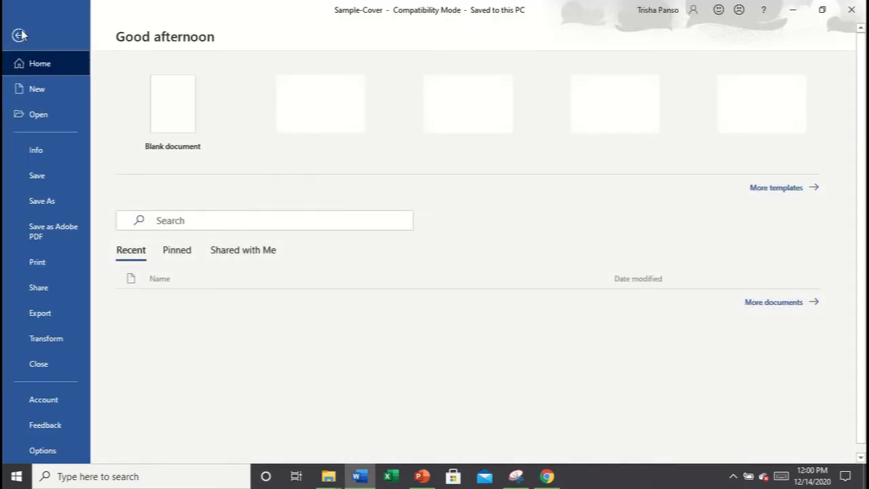
{"action": "left_click", "coordinate": [172, 109]}
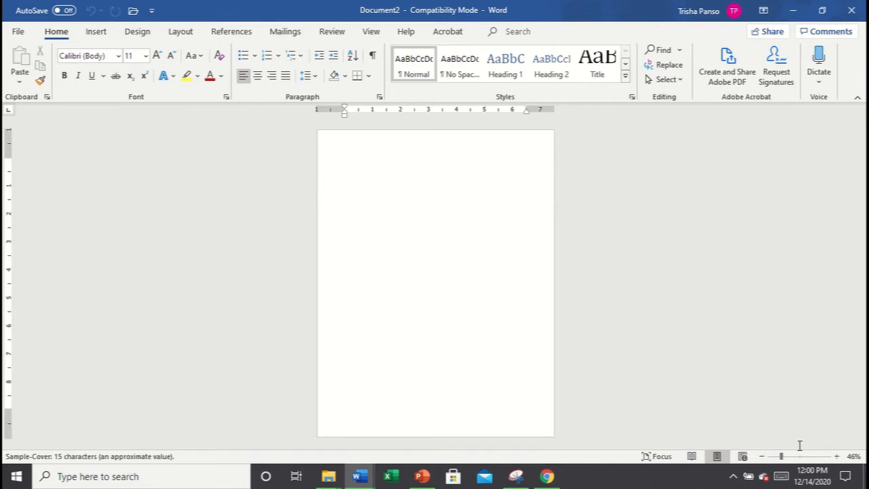
{"action": "mouse_move", "coordinate": [781, 458]}
{"action": "left_mouse_down"}
{"action": "mouse_move", "coordinate": [796, 457]}
{"action": "mouse_move", "coordinate": [784, 459]}
{"action": "left_mouse_up"}
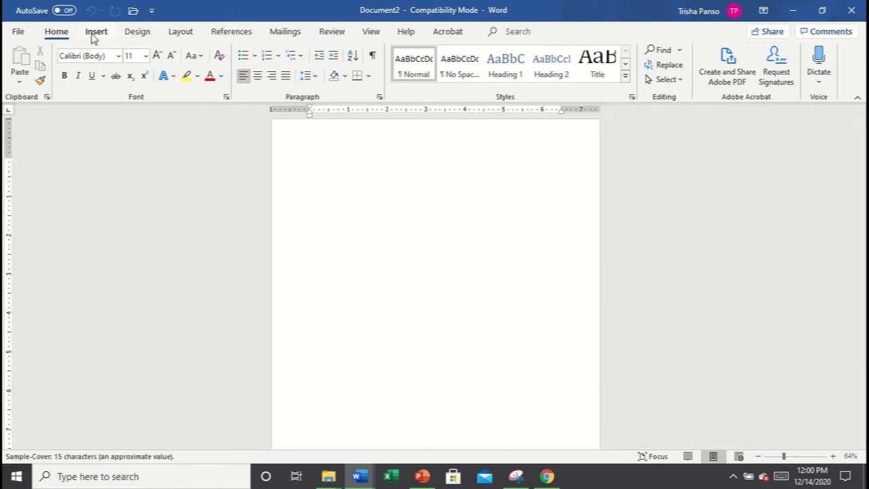
Step: Set the top, bottom, left and right margins to 0 for the whole document, ignoring the printable-area warning
{"action": "left_click", "coordinate": [189, 38]}
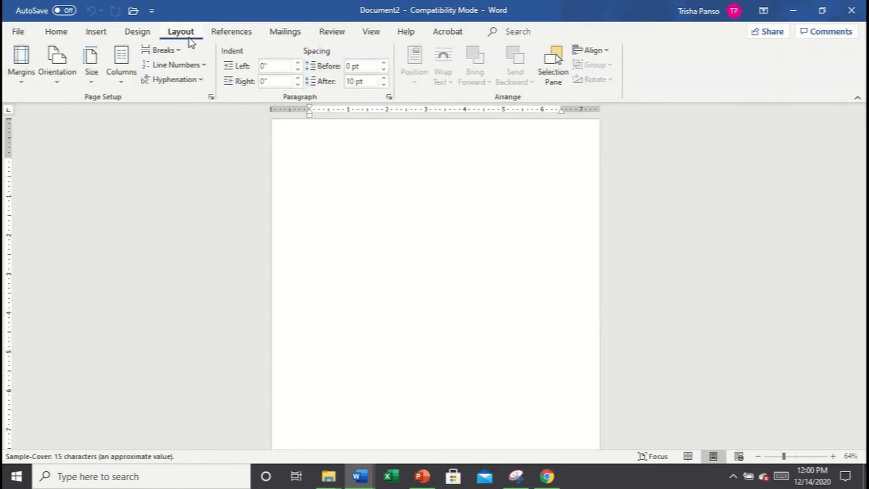
{"action": "left_click", "coordinate": [23, 82]}
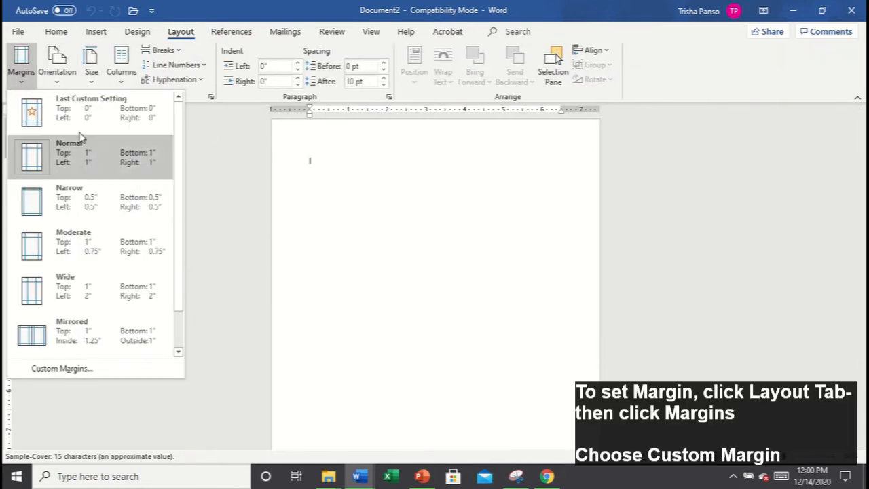
{"action": "left_click", "coordinate": [76, 376]}
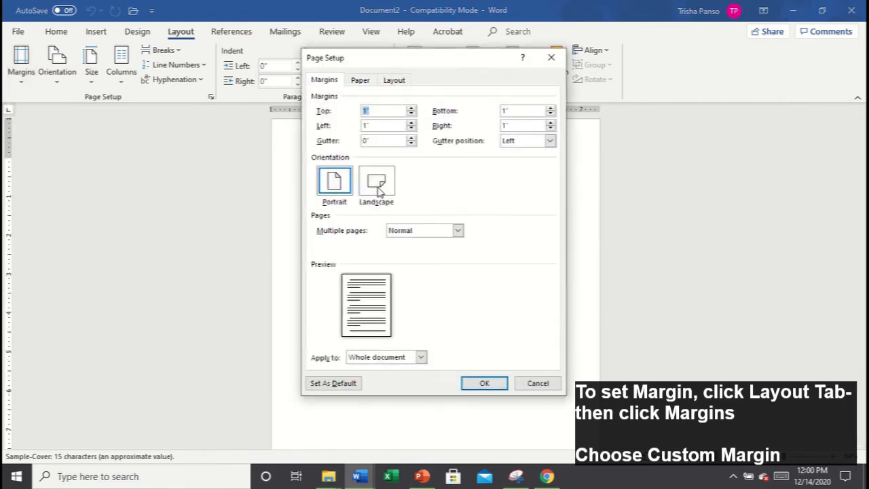
{"action": "left_click", "coordinate": [372, 125]}
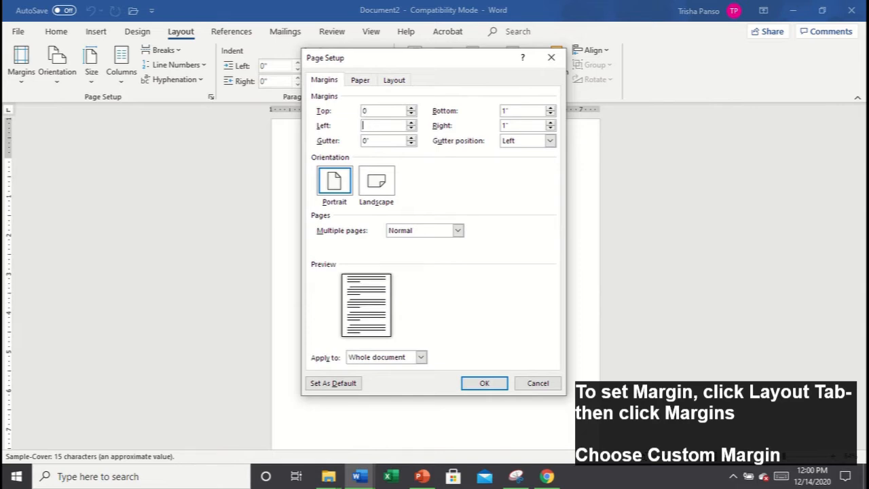
{"action": "left_click", "coordinate": [527, 109]}
{"action": "double_click", "coordinate": [521, 126]}
{"action": "type", "text": "0"}
{"action": "left_click", "coordinate": [496, 384]}
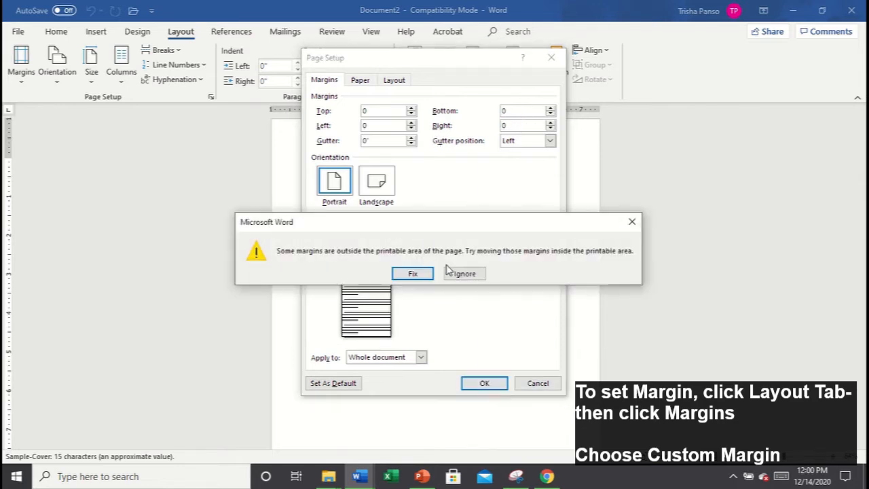
{"action": "left_click", "coordinate": [468, 275]}
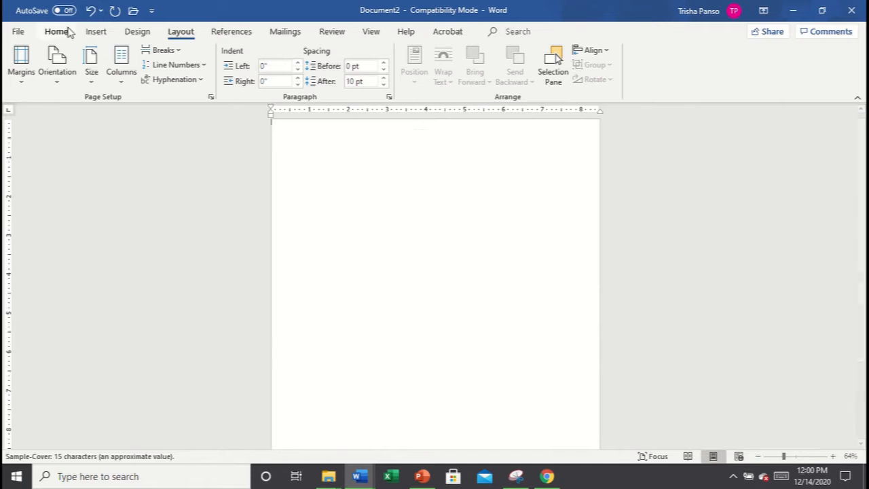
Step: Draw a hexagon about 5.97" high and 5.82" wide in the upper part of the page
{"action": "left_click", "coordinate": [95, 31]}
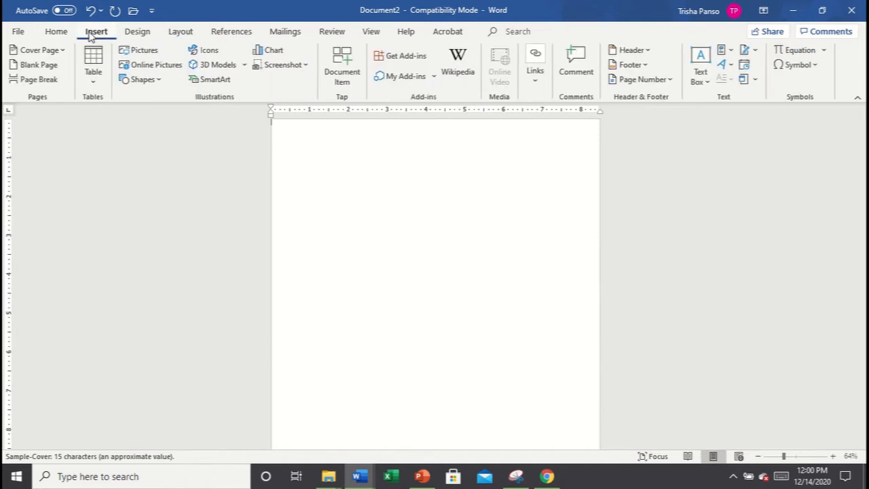
{"action": "left_click", "coordinate": [136, 80]}
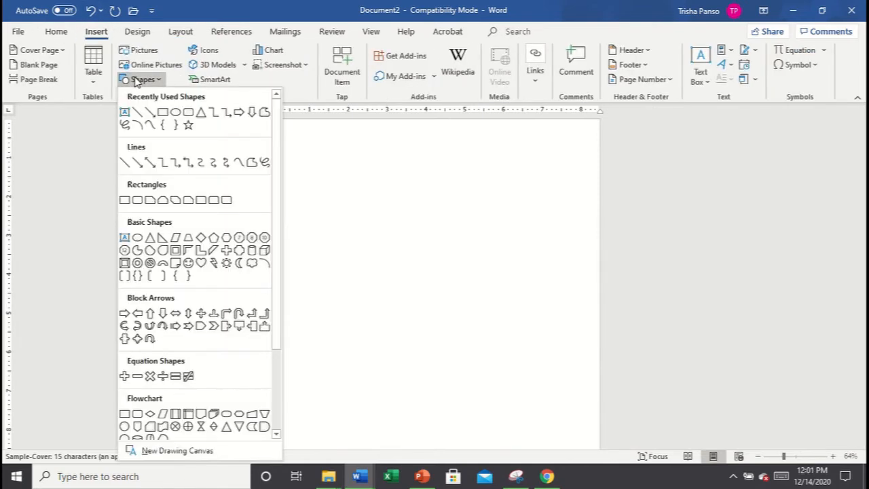
{"action": "left_click", "coordinate": [227, 239]}
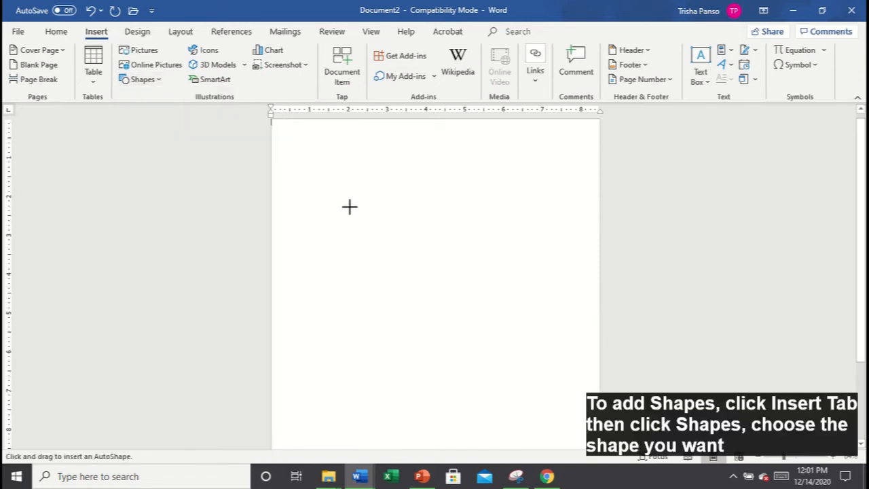
{"action": "left_click_drag", "start_coordinate": [308, 159], "coordinate": [533, 392]}
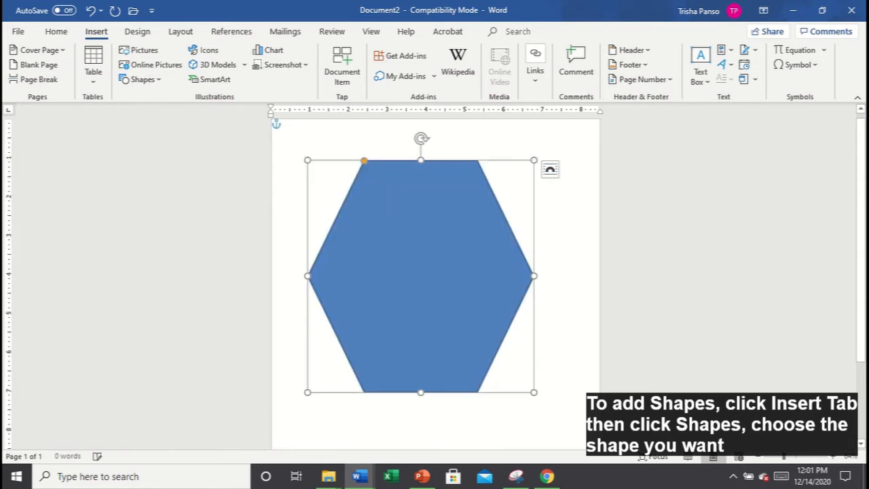
Step: Enlarge the hexagon to about 6.67" by 6.46" and move it to the page's top-left corner with its left half off the page
{"action": "left_click", "coordinate": [778, 459]}
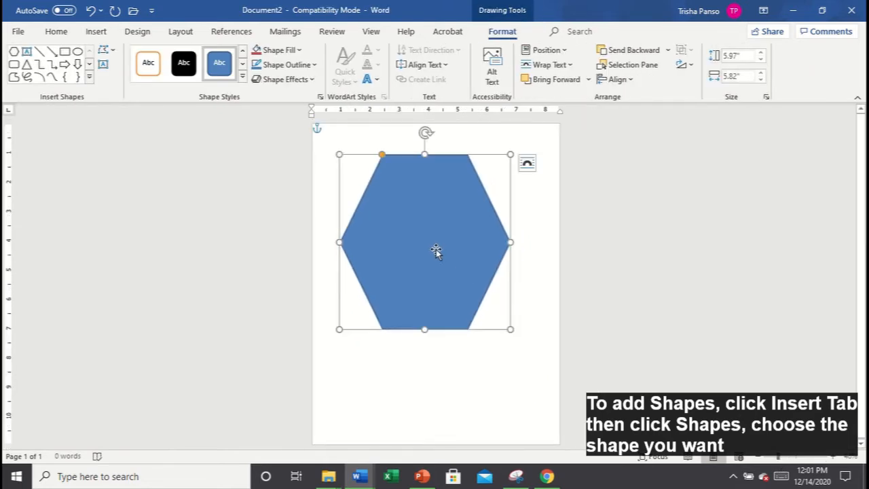
{"action": "left_click_drag", "start_coordinate": [437, 248], "coordinate": [403, 244]}
{"action": "left_click_drag", "start_coordinate": [473, 322], "coordinate": [499, 337]}
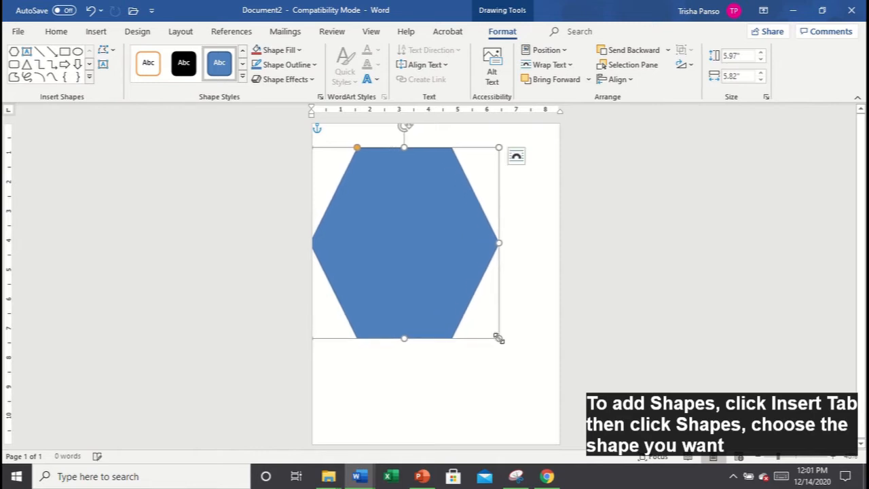
{"action": "left_click_drag", "start_coordinate": [402, 337], "coordinate": [402, 343]}
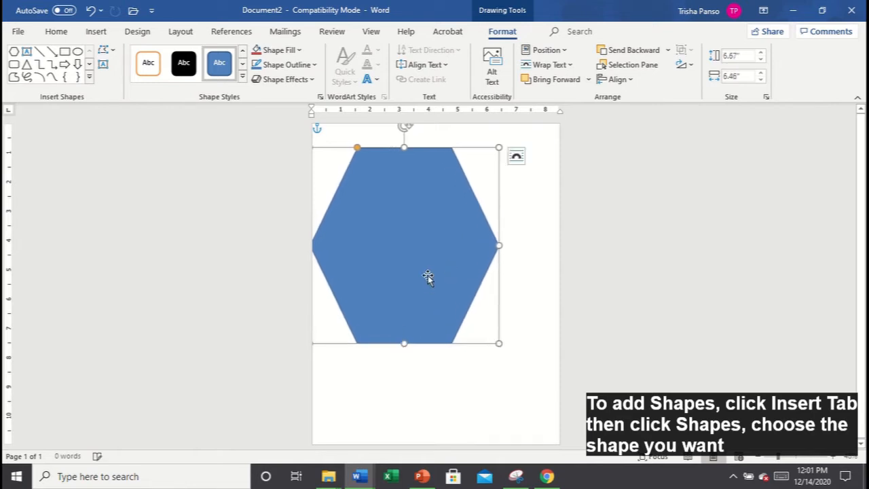
{"action": "left_click_drag", "start_coordinate": [426, 273], "coordinate": [334, 250]}
{"action": "left_click", "coordinate": [650, 278]}
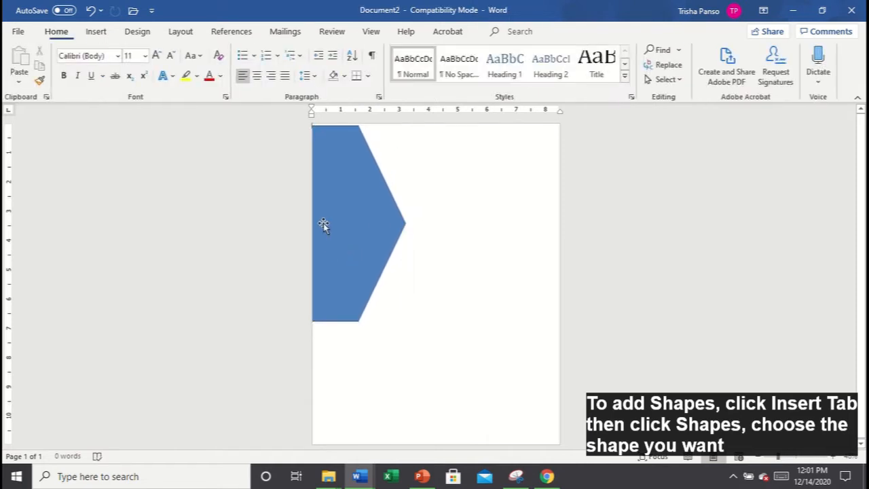
{"action": "left_click", "coordinate": [95, 32]}
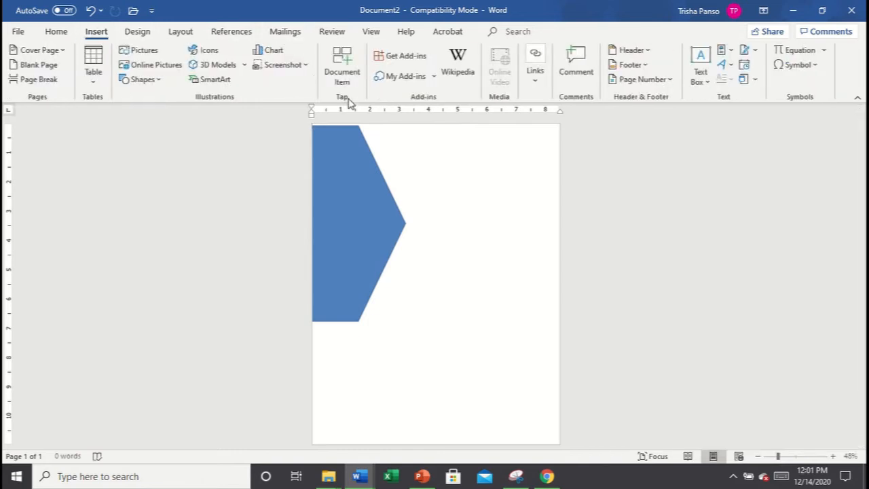
{"action": "left_click", "coordinate": [342, 174]}
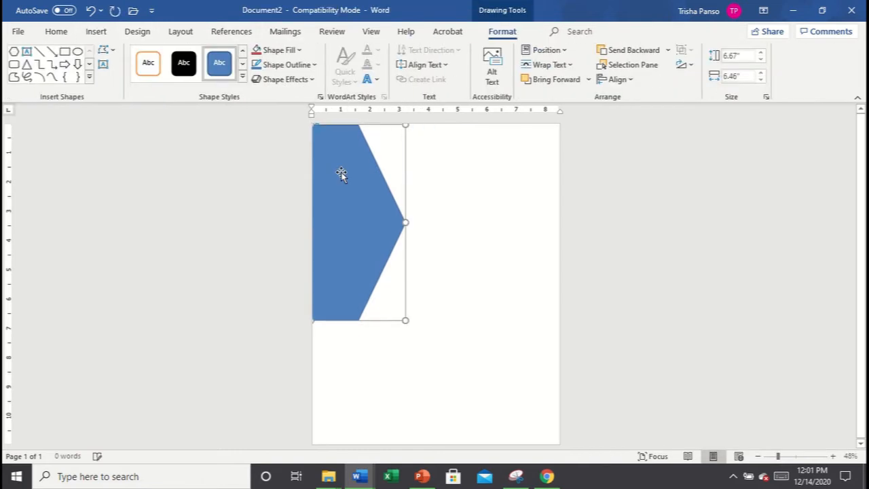
{"action": "left_click", "coordinate": [540, 197]}
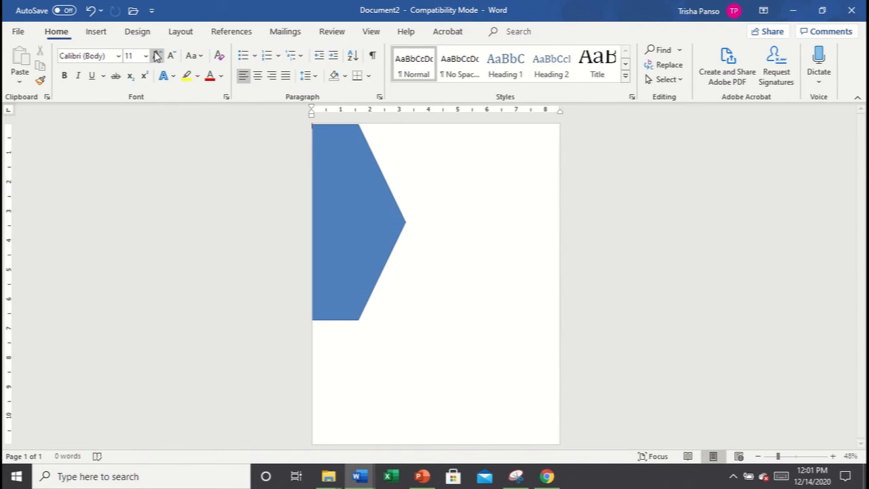
Step: Draw a rectangle about 5.44" high and 3.7" wide over the hexagon's lower part and align it with the page's left edge
{"action": "left_click", "coordinate": [96, 32]}
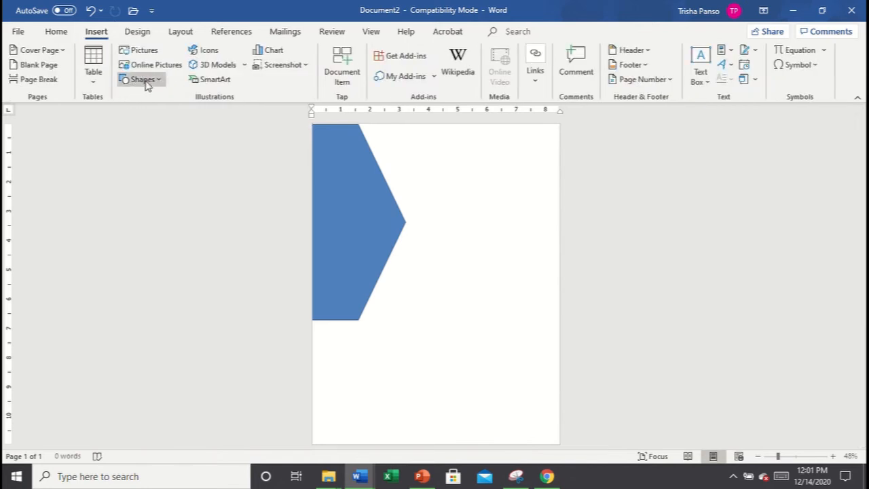
{"action": "left_click", "coordinate": [145, 81]}
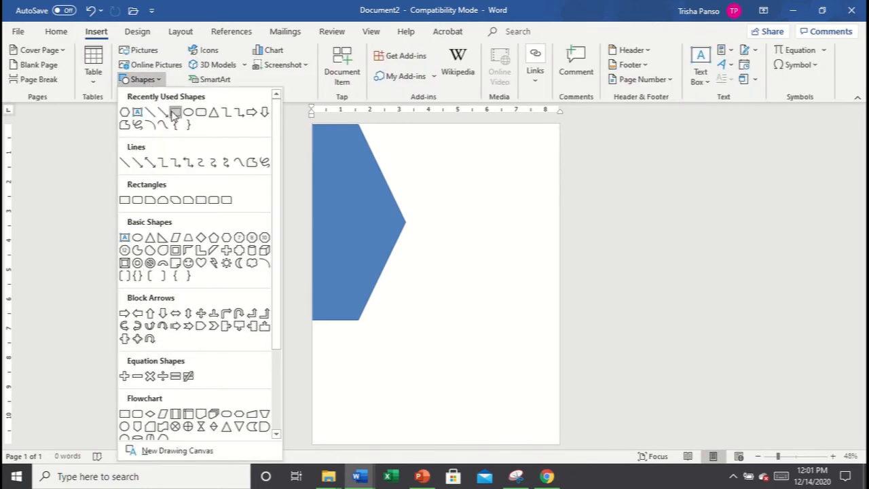
{"action": "left_click", "coordinate": [175, 112]}
{"action": "left_click_drag", "start_coordinate": [320, 288], "coordinate": [429, 447]}
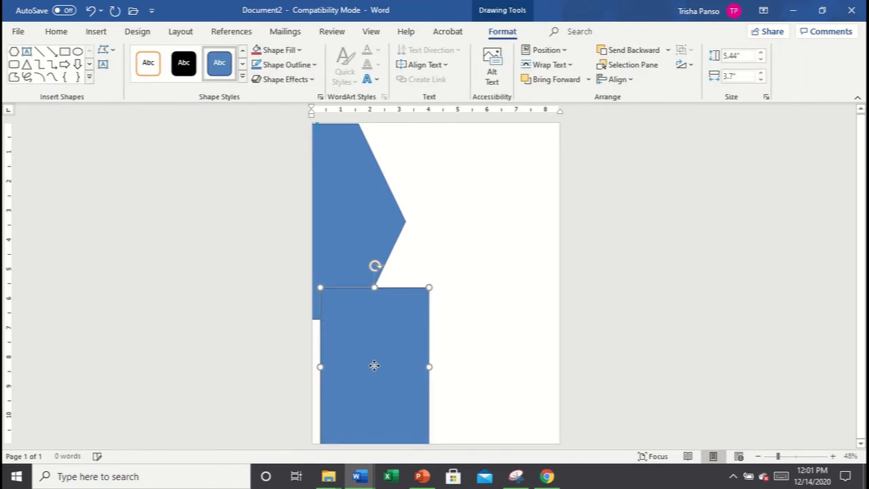
{"action": "mouse_move", "coordinate": [373, 364]}
{"action": "left_mouse_down"}
{"action": "mouse_move", "coordinate": [364, 349]}
{"action": "mouse_move", "coordinate": [362, 367]}
{"action": "left_mouse_up"}
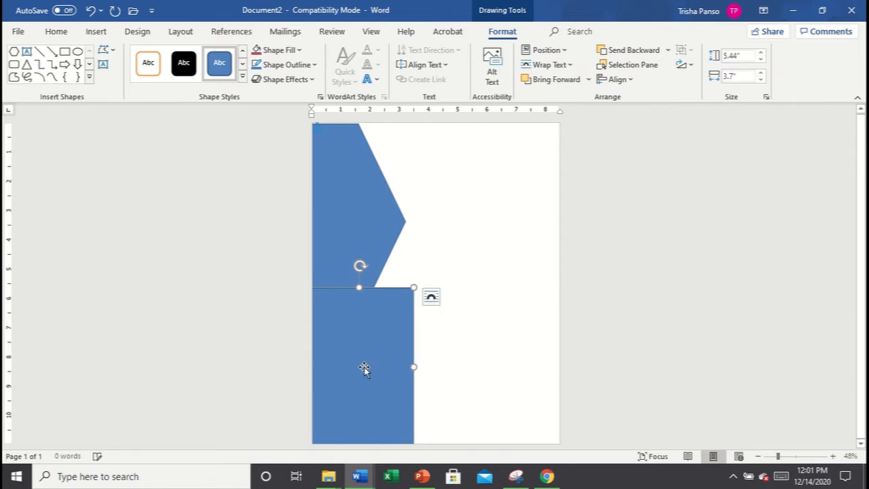
{"action": "left_click", "coordinate": [515, 297]}
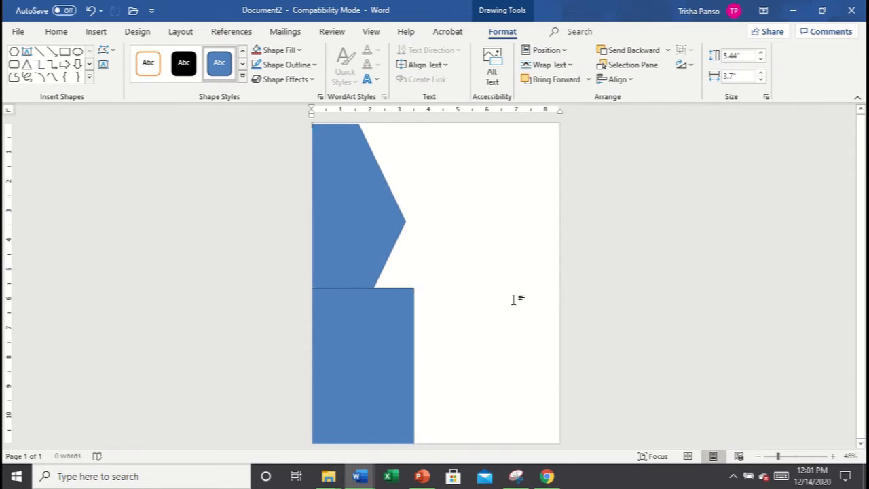
Step: Draw a parallelogram about 4.04" high and 6.04" wide in the page's lower right area, resting on the bottom edge and overlapping the rectangle
{"action": "left_click", "coordinate": [93, 38]}
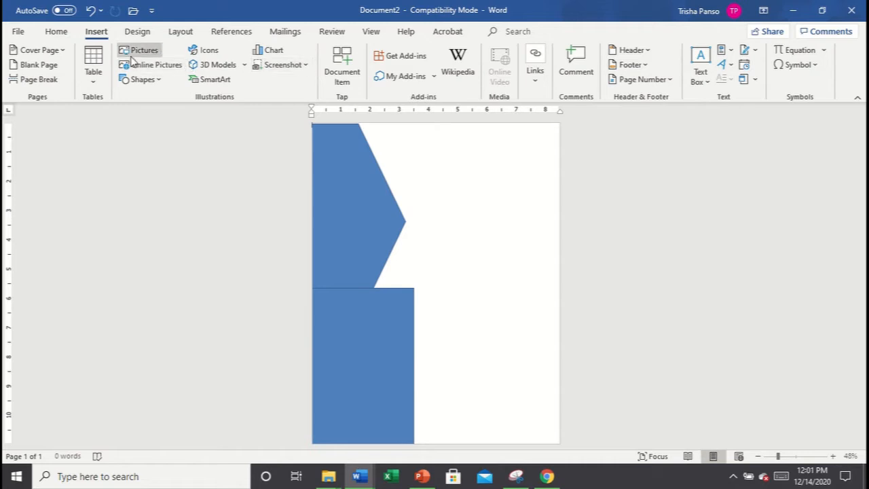
{"action": "left_click", "coordinate": [161, 80]}
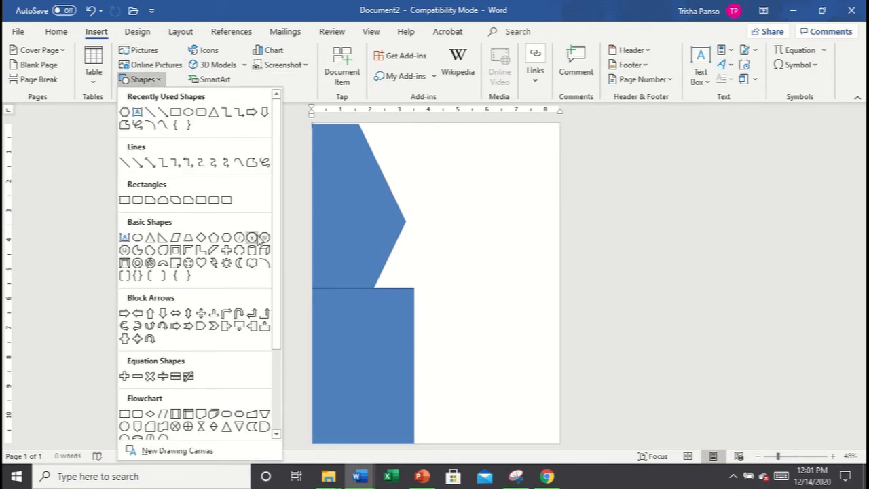
{"action": "left_click", "coordinate": [175, 238]}
{"action": "left_click_drag", "start_coordinate": [399, 329], "coordinate": [577, 444]}
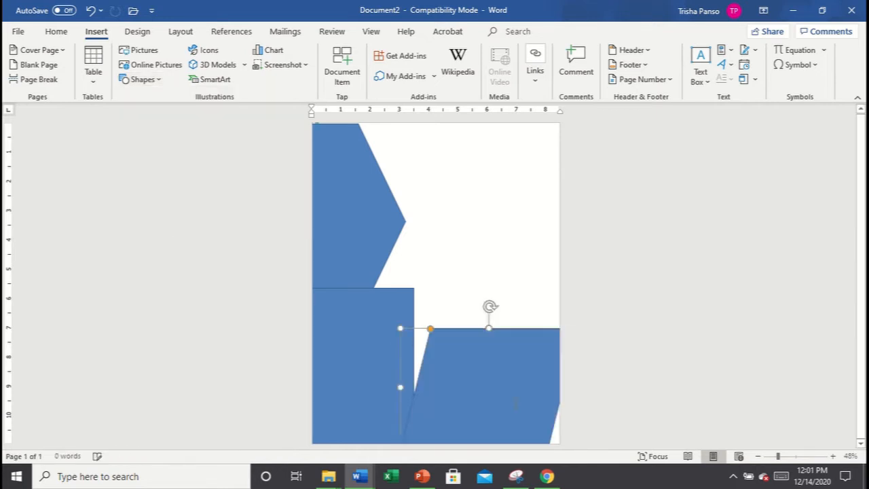
{"action": "left_click_drag", "start_coordinate": [504, 401], "coordinate": [478, 396]}
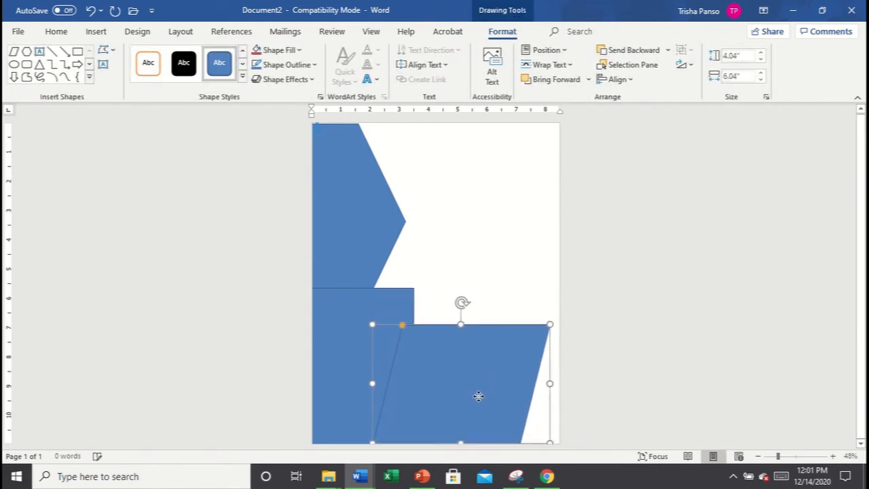
Step: Enlarge the parallelogram to about 4.85" by 8.26" past the page's right edge and shift it slightly left over the rectangle
{"action": "left_click_drag", "start_coordinate": [461, 319], "coordinate": [464, 301]}
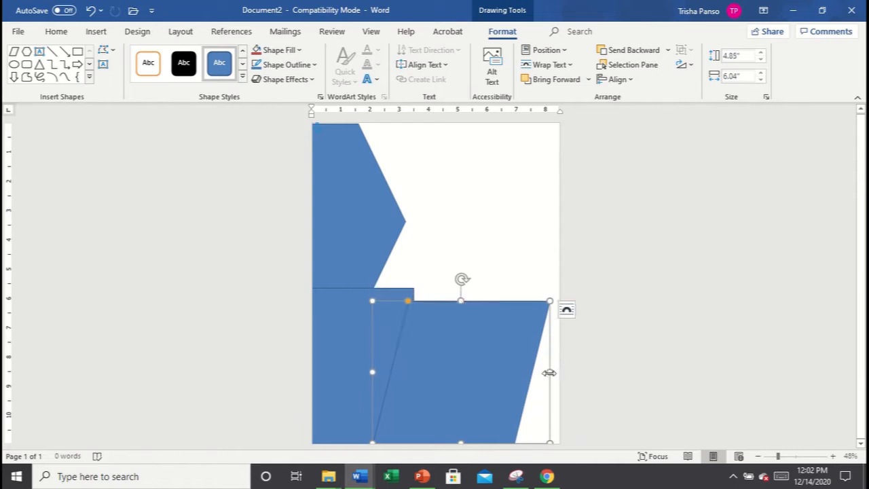
{"action": "left_click_drag", "start_coordinate": [549, 372], "coordinate": [613, 381]}
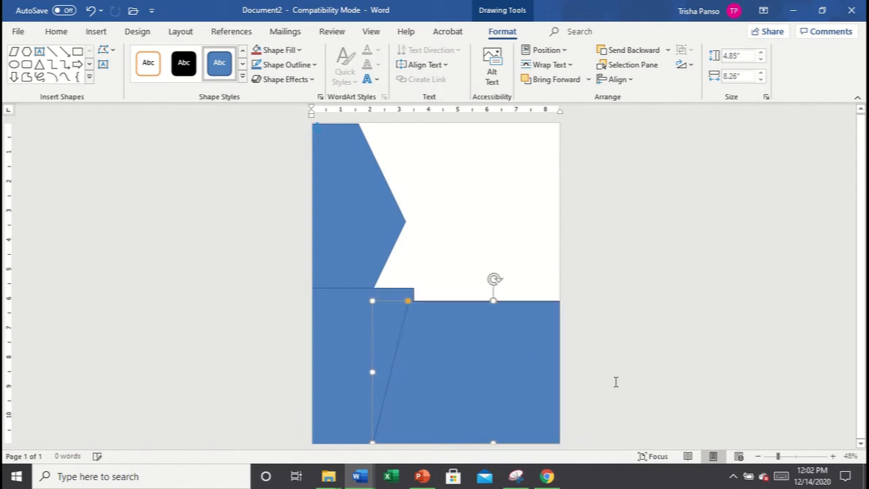
{"action": "left_click_drag", "start_coordinate": [500, 379], "coordinate": [494, 378]}
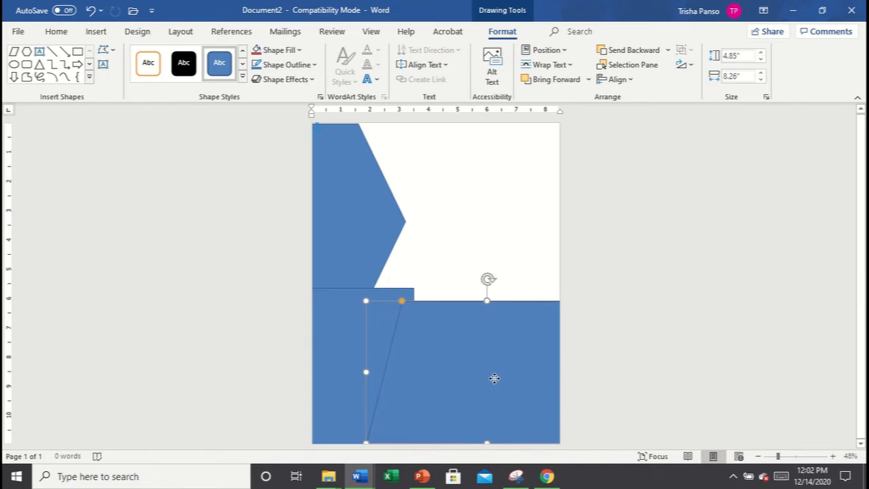
{"action": "mouse_move", "coordinate": [494, 378]}
{"action": "left_mouse_down"}
{"action": "mouse_move", "coordinate": [466, 376]}
{"action": "mouse_move", "coordinate": [486, 374]}
{"action": "left_mouse_up"}
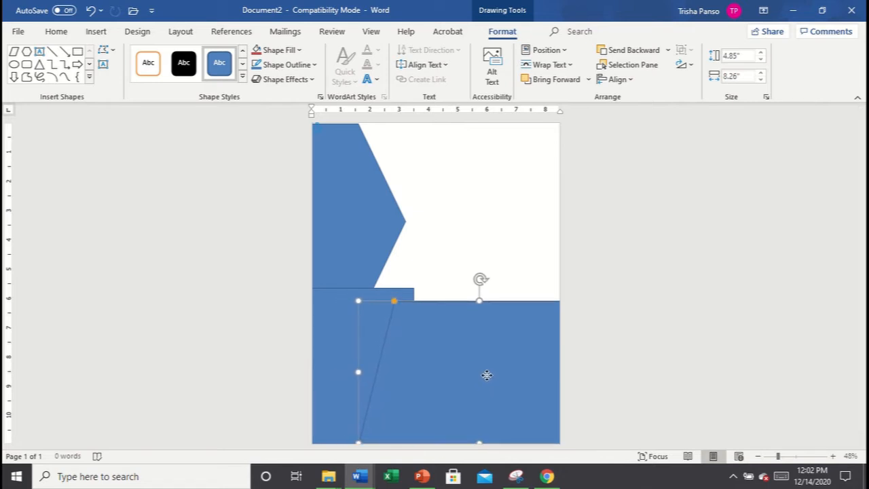
{"action": "left_click", "coordinate": [664, 370]}
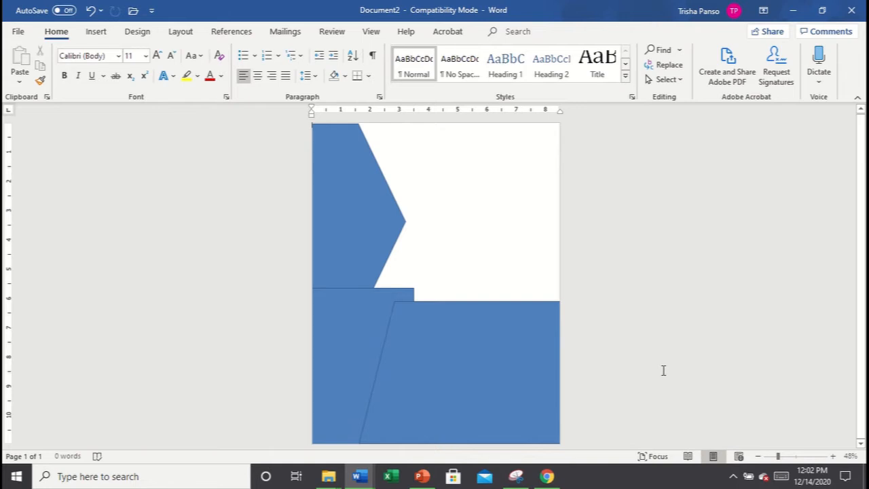
Step: Draw a second hexagon about 4" high and 3.98" wide in the middle of the page, overlapping the shapes around it
{"action": "left_click", "coordinate": [98, 33]}
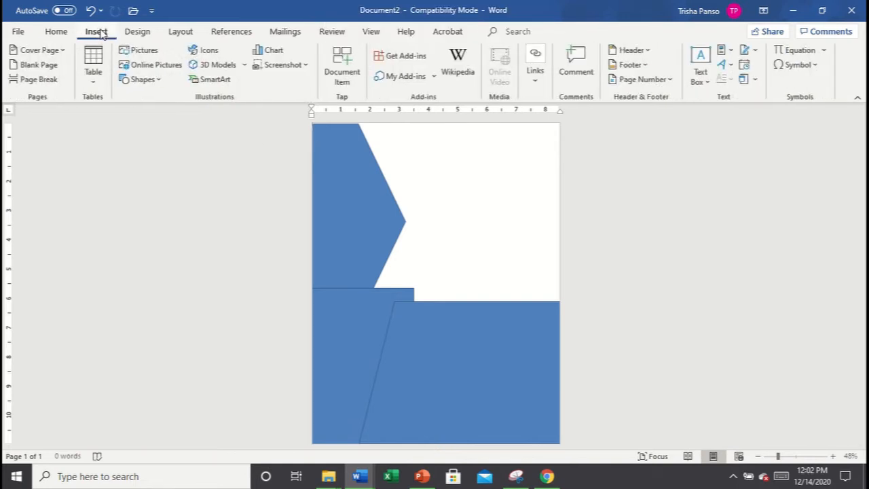
{"action": "left_click", "coordinate": [158, 84]}
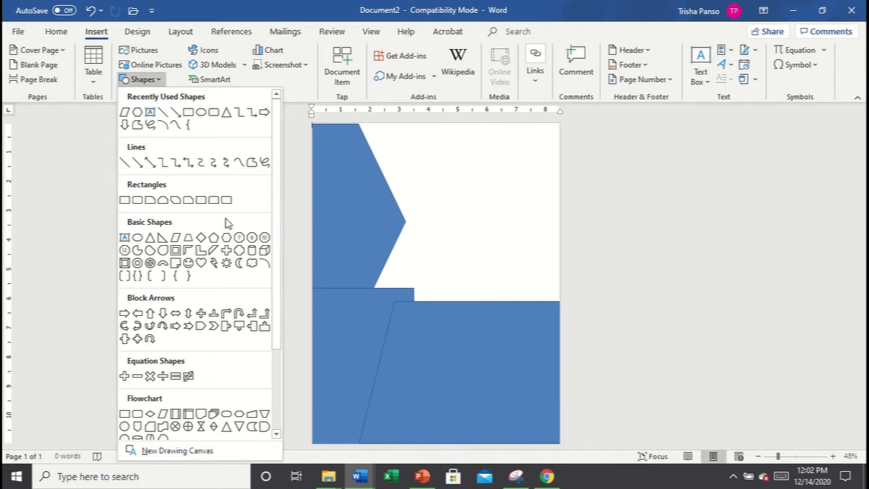
{"action": "left_click", "coordinate": [226, 236]}
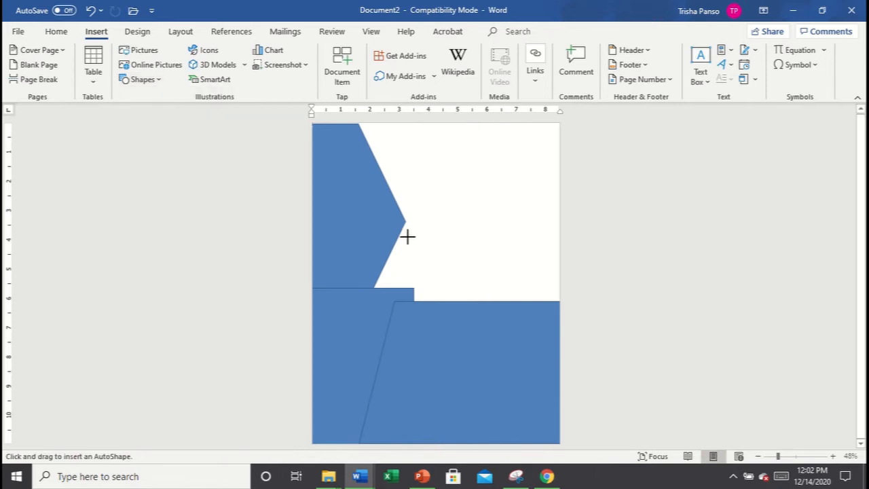
{"action": "left_click_drag", "start_coordinate": [407, 237], "coordinate": [522, 354]}
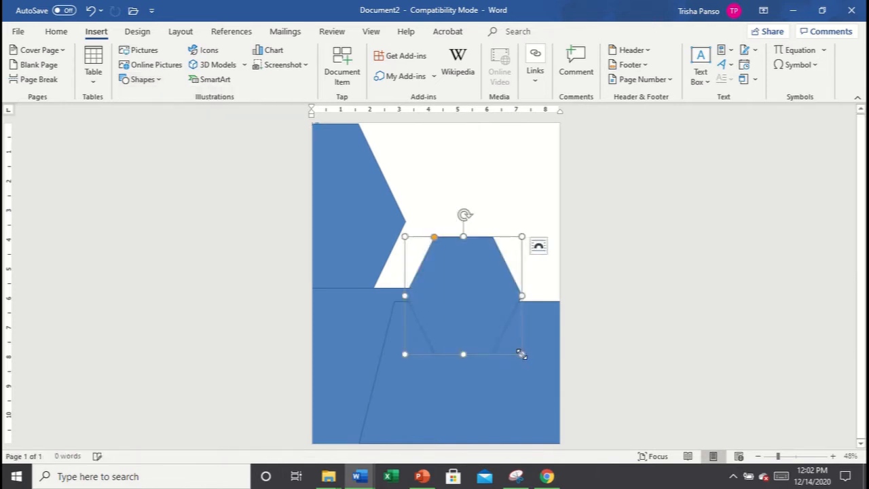
{"action": "left_click_drag", "start_coordinate": [488, 312], "coordinate": [456, 305]}
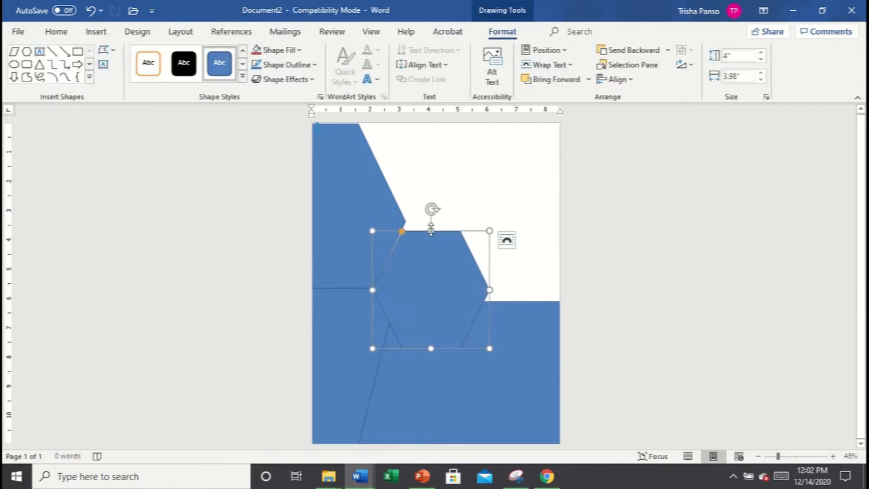
Step: Enlarge the middle hexagon to about 4.41" by 4.46" and align its upper-left corner with the tip of the large hexagon
{"action": "left_click_drag", "start_coordinate": [431, 227], "coordinate": [431, 218]}
{"action": "left_click_drag", "start_coordinate": [454, 287], "coordinate": [473, 287]}
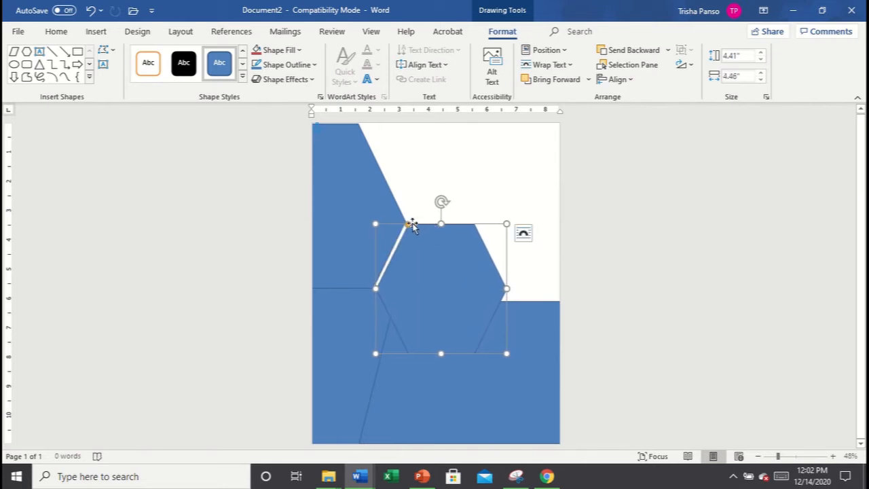
{"action": "left_click_drag", "start_coordinate": [409, 227], "coordinate": [409, 229]}
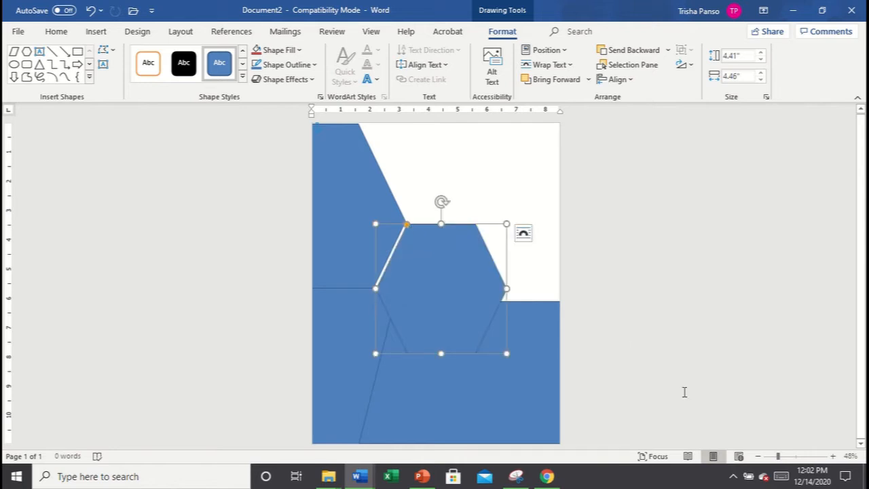
{"action": "left_click_drag", "start_coordinate": [779, 456], "coordinate": [776, 456]}
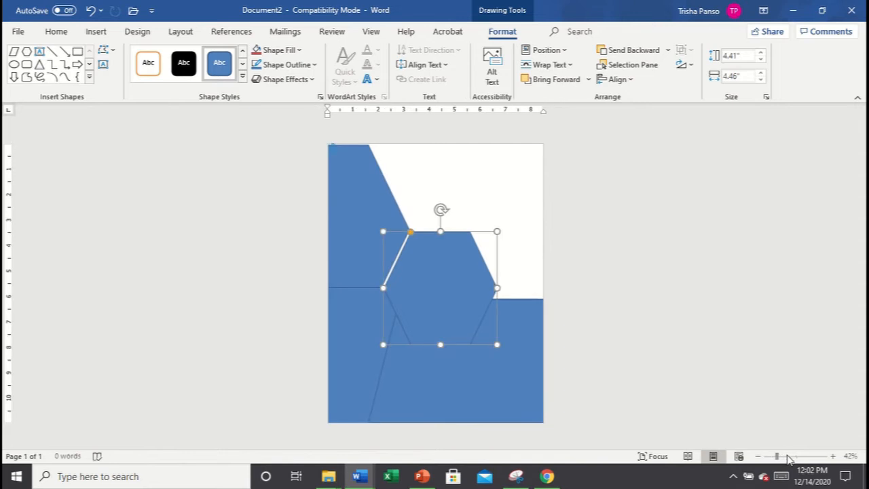
{"action": "type", "text": "-"}
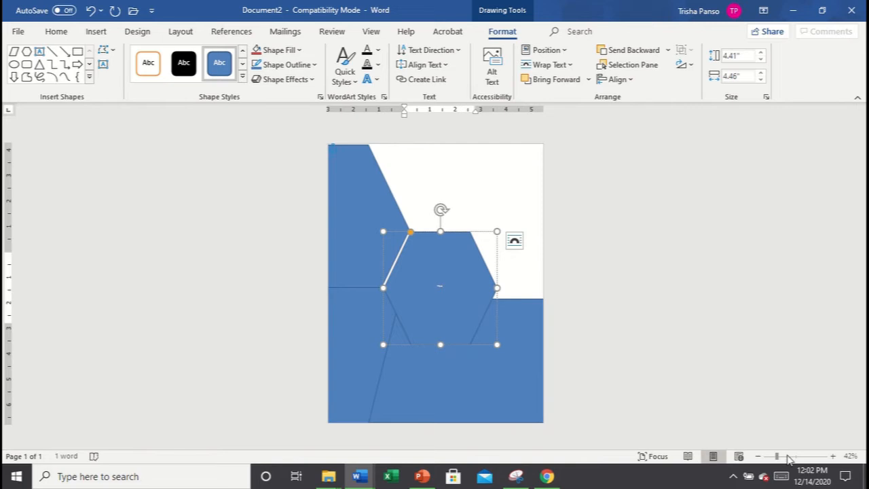
{"action": "key", "text": "ctrl+a"}
{"action": "left_click", "coordinate": [556, 315]}
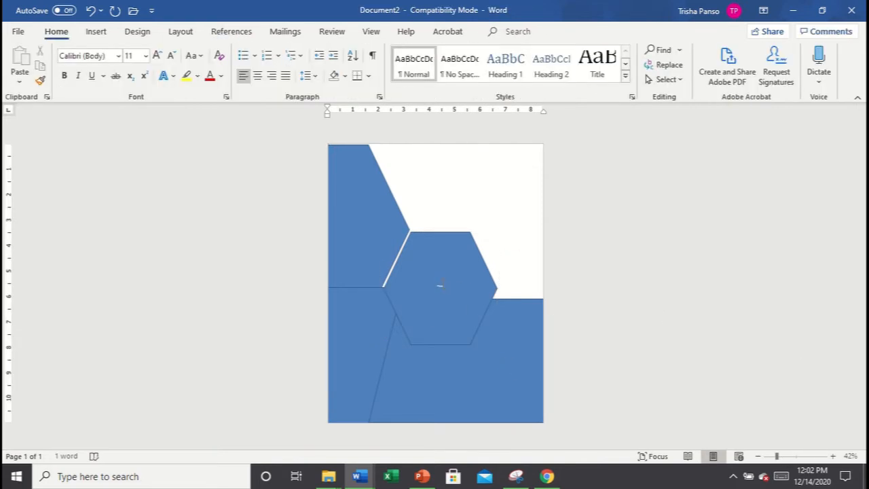
{"action": "left_click", "coordinate": [406, 283]}
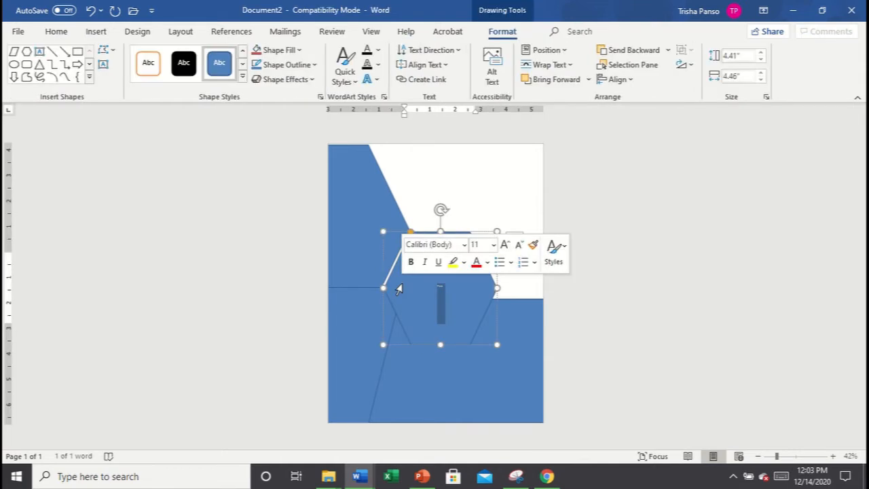
{"action": "left_click", "coordinate": [597, 273]}
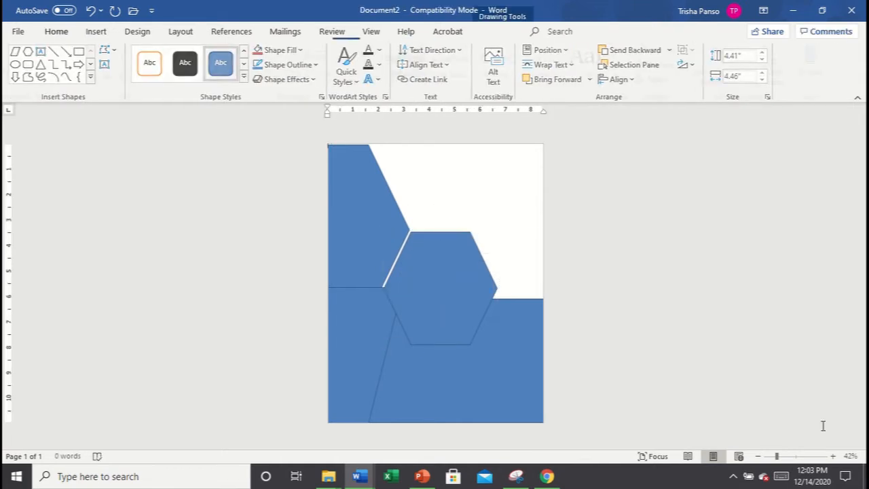
Step: Fine-tune the middle hexagon's corner angle and stretch its top edge slightly upward to narrow the gap beside the large hexagon
{"action": "left_click", "coordinate": [795, 456]}
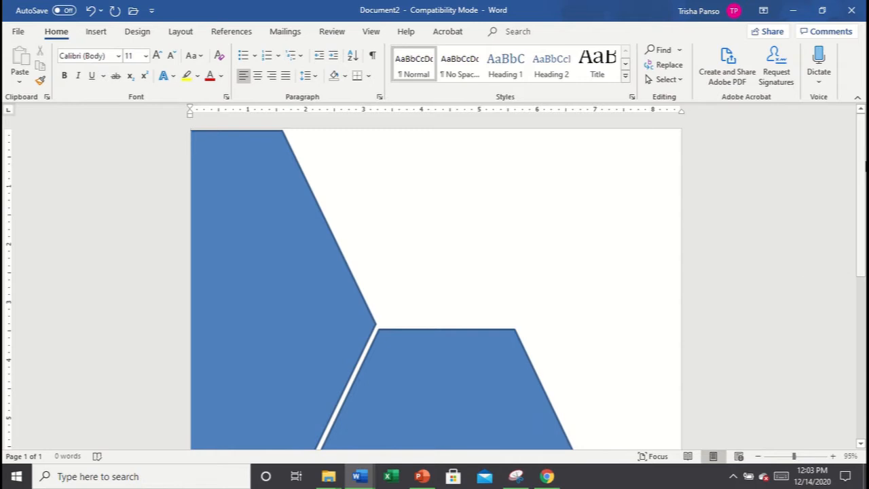
{"action": "left_click", "coordinate": [455, 308]}
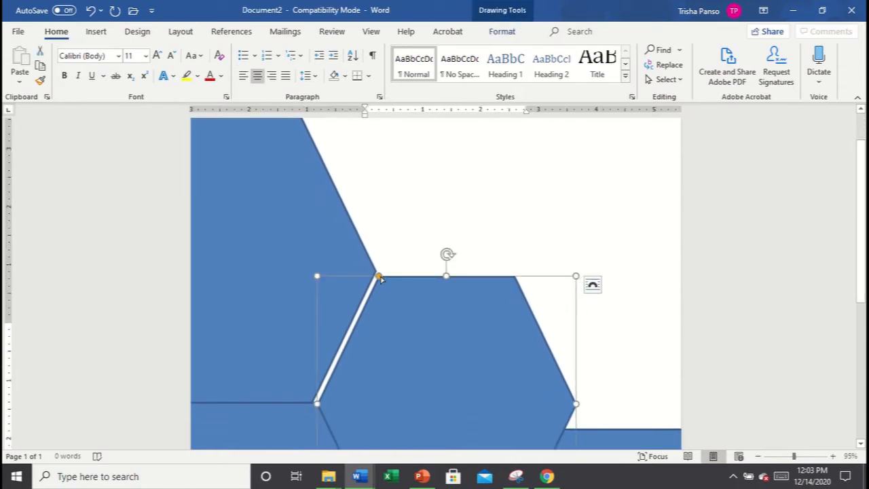
{"action": "mouse_move", "coordinate": [378, 277]}
{"action": "left_mouse_down"}
{"action": "mouse_move", "coordinate": [425, 294]}
{"action": "mouse_move", "coordinate": [381, 292]}
{"action": "left_mouse_up"}
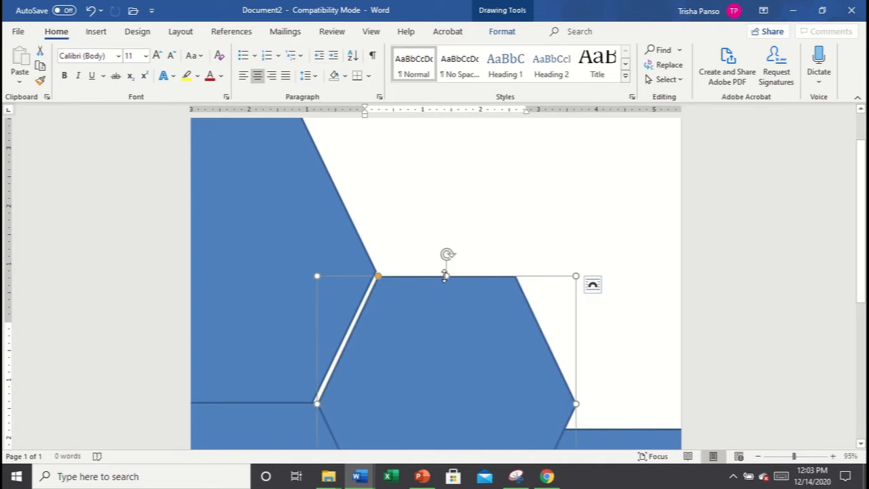
{"action": "left_click_drag", "start_coordinate": [445, 272], "coordinate": [445, 269]}
{"action": "scroll", "coordinate": [436, 378], "scroll_direction": "down", "scroll_amount": 3}
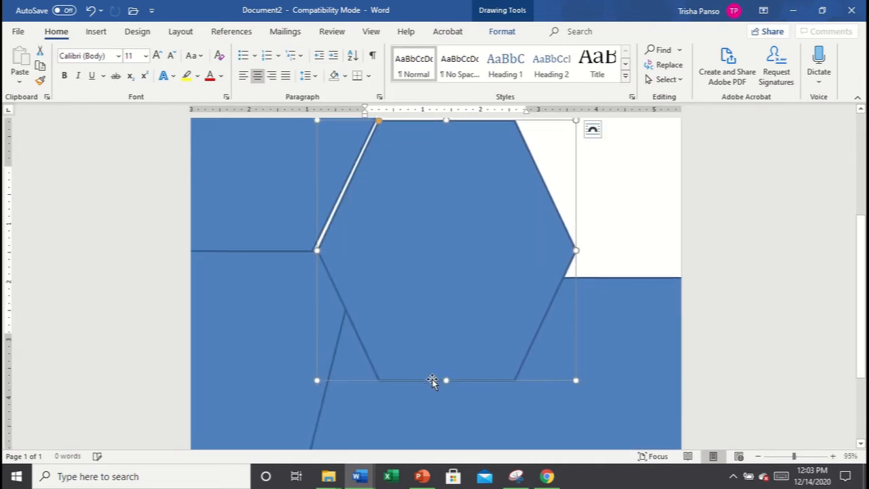
Step: Widen the middle hexagon slightly toward the right side of the page
{"action": "left_click", "coordinate": [777, 456]}
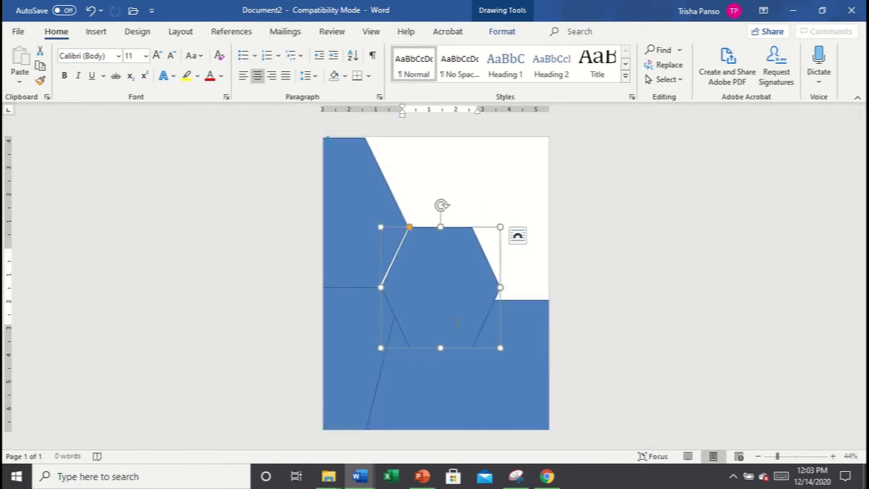
{"action": "left_click_drag", "start_coordinate": [464, 346], "coordinate": [465, 347]}
{"action": "left_click", "coordinate": [609, 359]}
{"action": "left_click", "coordinate": [442, 297]}
{"action": "left_click_drag", "start_coordinate": [501, 287], "coordinate": [510, 288]}
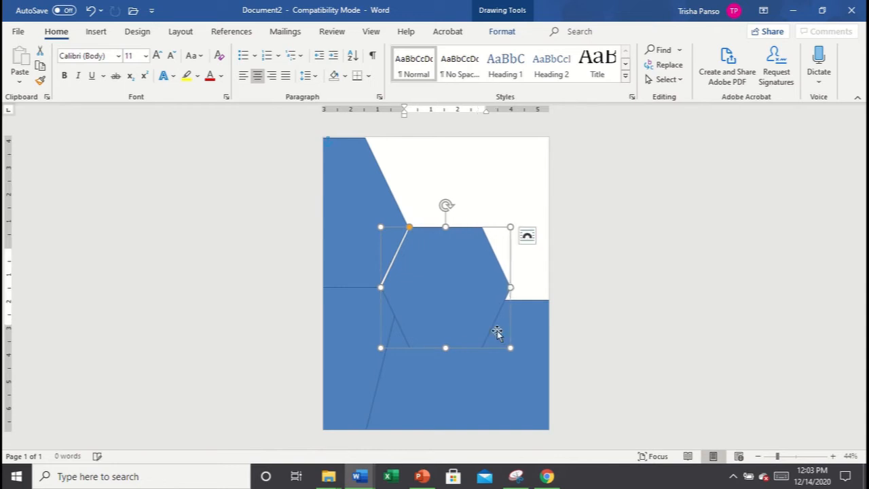
Step: Increase the parallelogram's slant so its left side meets the middle hexagon's lower-left corner, and widen it to cover the page's bottom-right corner
{"action": "left_click", "coordinate": [424, 297]}
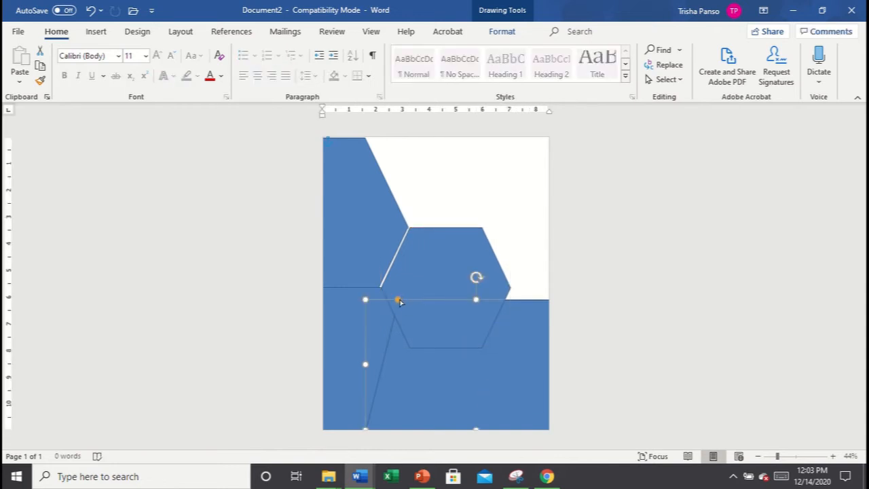
{"action": "left_click_drag", "start_coordinate": [399, 302], "coordinate": [436, 322]}
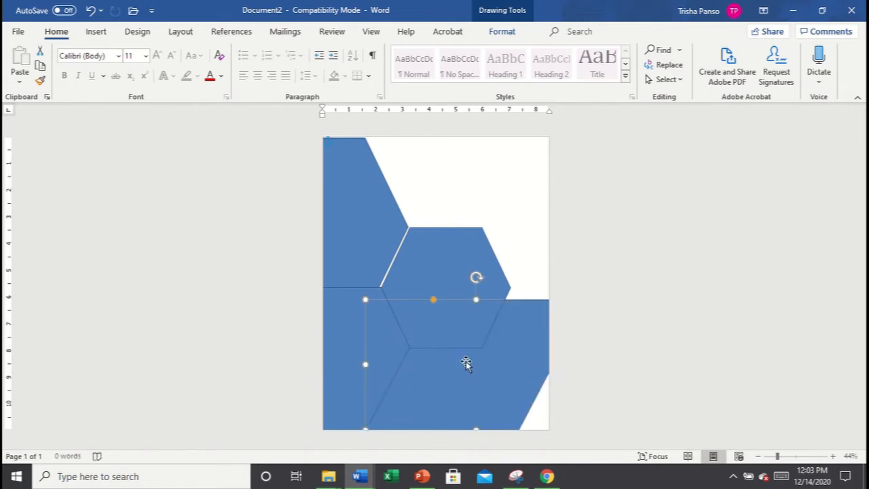
{"action": "left_click_drag", "start_coordinate": [475, 368], "coordinate": [445, 363]}
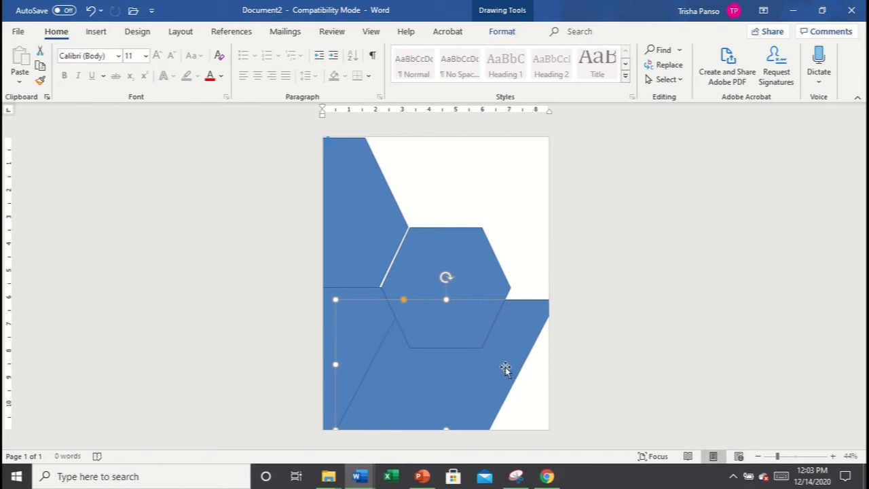
{"action": "left_click_drag", "start_coordinate": [506, 369], "coordinate": [446, 365]}
{"action": "left_click_drag", "start_coordinate": [498, 363], "coordinate": [611, 365]}
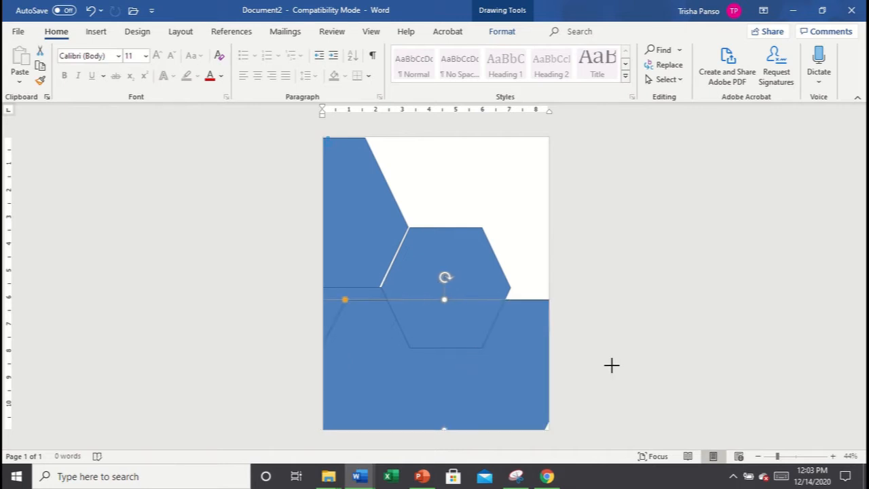
{"action": "left_click_drag", "start_coordinate": [471, 382], "coordinate": [560, 381]}
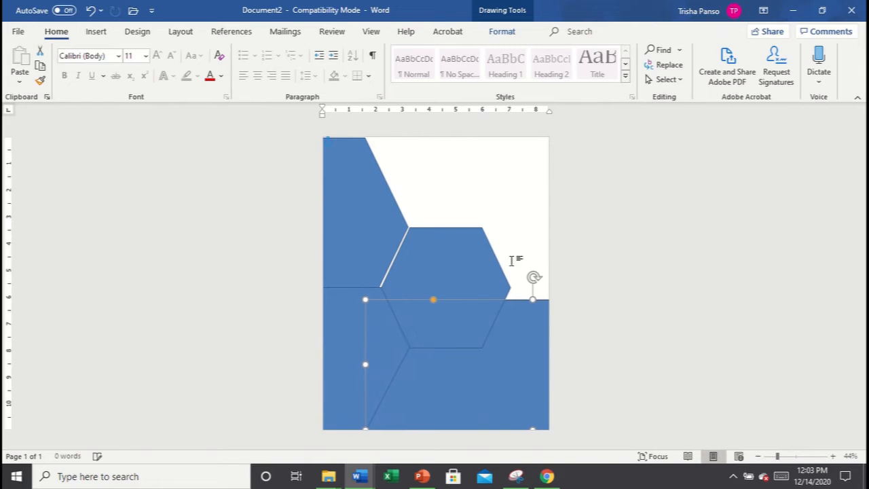
Step: Move the lower-left rectangle slightly down and shift the middle hexagon slightly down and left against the large hexagon
{"action": "left_click", "coordinate": [481, 261]}
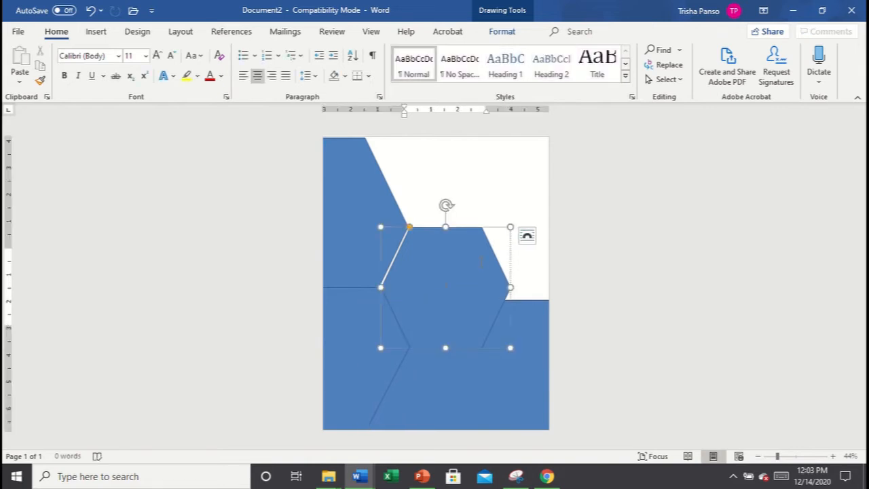
{"action": "left_click", "coordinate": [368, 331]}
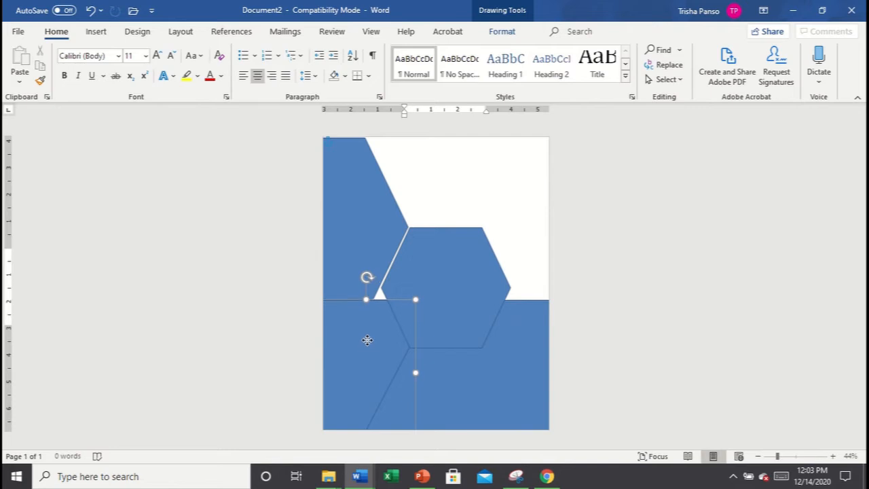
{"action": "left_click", "coordinate": [484, 305]}
{"action": "mouse_move", "coordinate": [469, 341]}
{"action": "left_mouse_down"}
{"action": "mouse_move", "coordinate": [469, 352]}
{"action": "mouse_move", "coordinate": [465, 346]}
{"action": "left_mouse_up"}
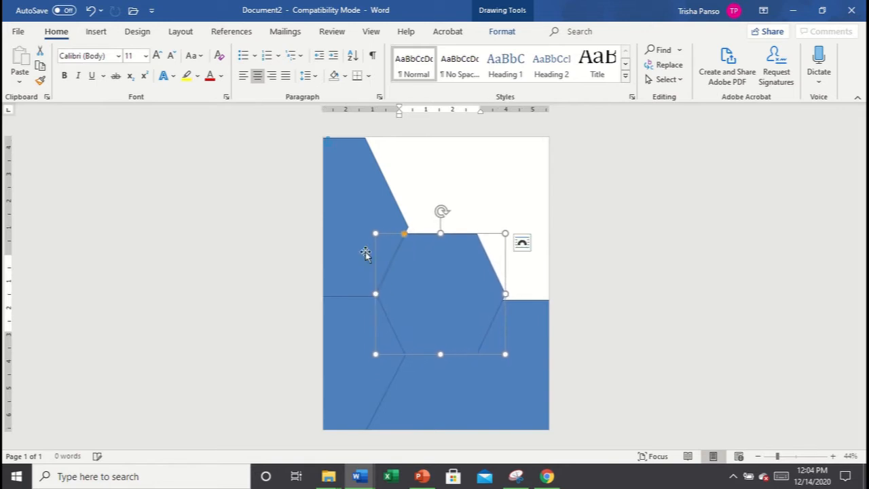
Step: Shift the large hexagon slightly left, and move the middle hexagon against it with its top edge stretched slightly upward
{"action": "left_click_drag", "start_coordinate": [366, 251], "coordinate": [359, 252]}
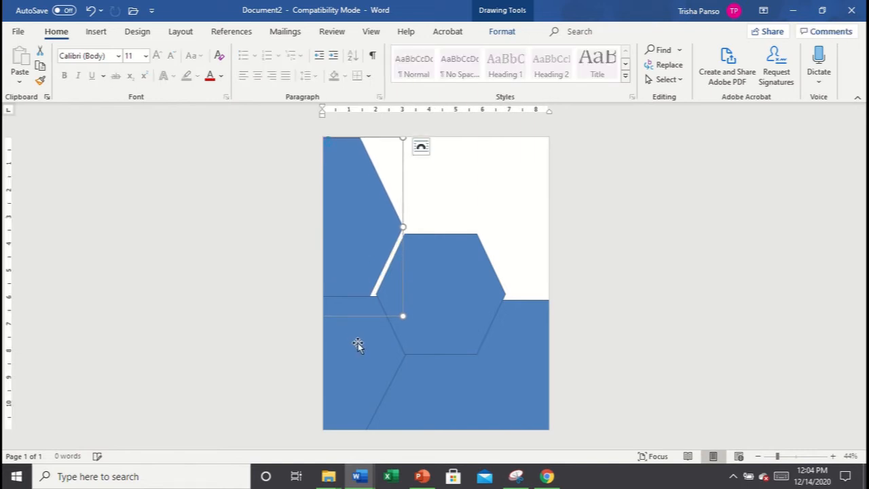
{"action": "mouse_move", "coordinate": [357, 346]}
{"action": "left_mouse_down"}
{"action": "mouse_move", "coordinate": [354, 378]}
{"action": "mouse_move", "coordinate": [350, 344]}
{"action": "left_mouse_up"}
{"action": "left_click", "coordinate": [483, 306]}
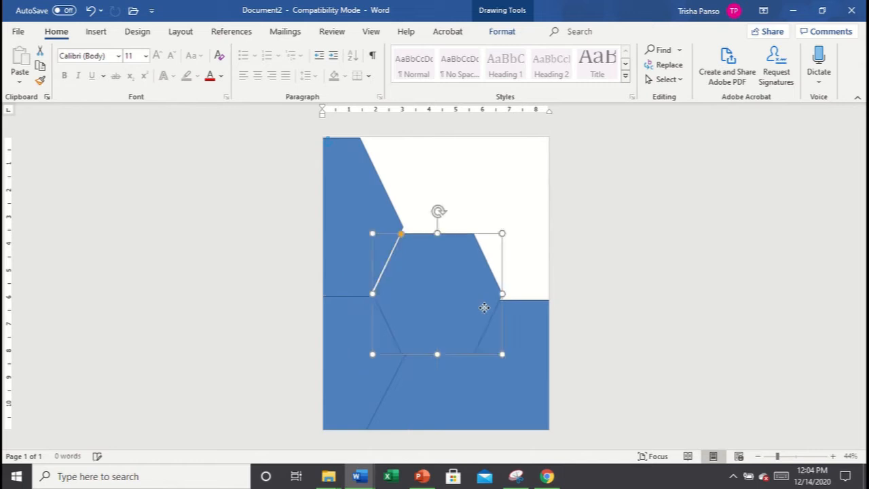
{"action": "left_click_drag", "start_coordinate": [483, 307], "coordinate": [485, 309]}
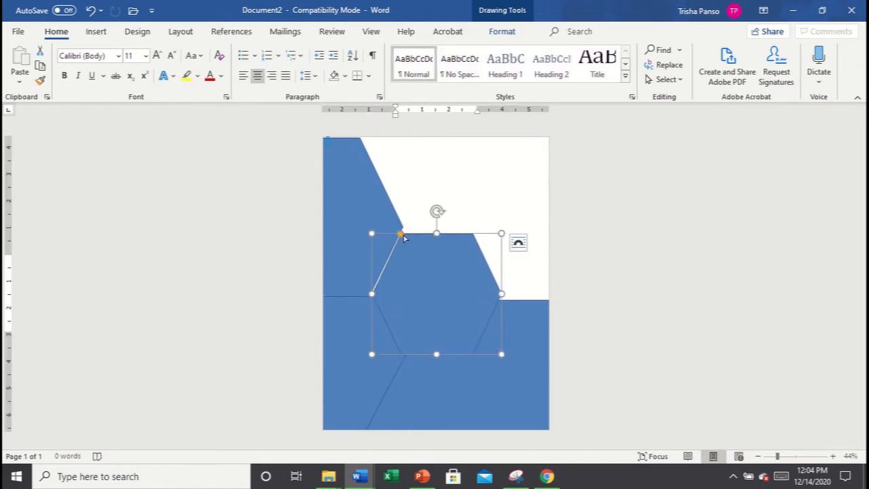
{"action": "left_click_drag", "start_coordinate": [403, 237], "coordinate": [436, 229]}
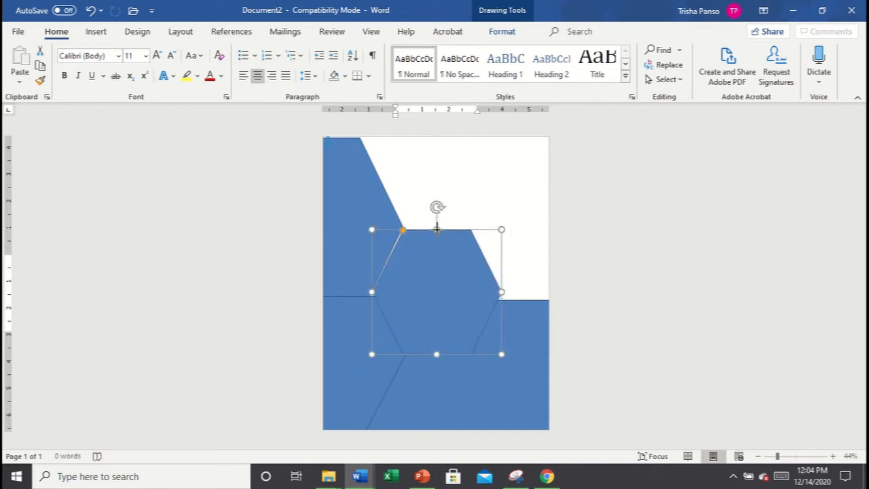
Step: Shift the parallelogram slightly left to meet the middle hexagon's lower-left corner, and nudge the large hexagon right to close the gap
{"action": "left_click", "coordinate": [458, 374]}
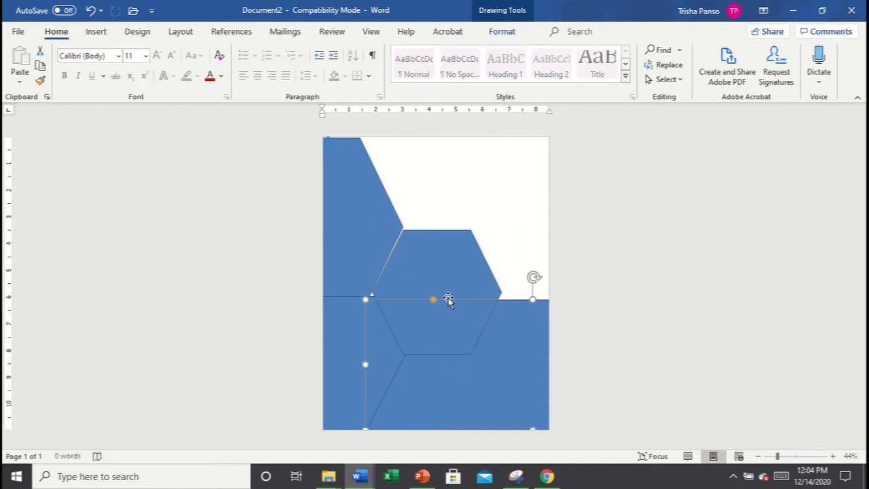
{"action": "left_click_drag", "start_coordinate": [471, 382], "coordinate": [467, 382]}
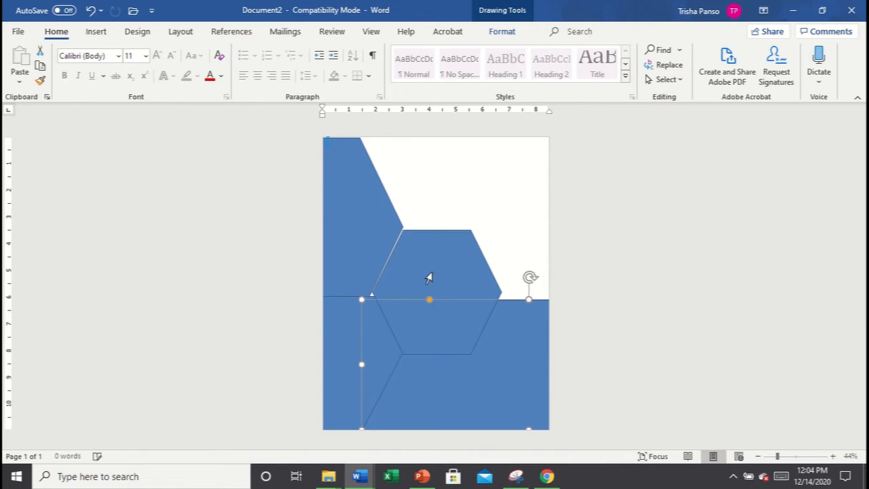
{"action": "left_click", "coordinate": [324, 249]}
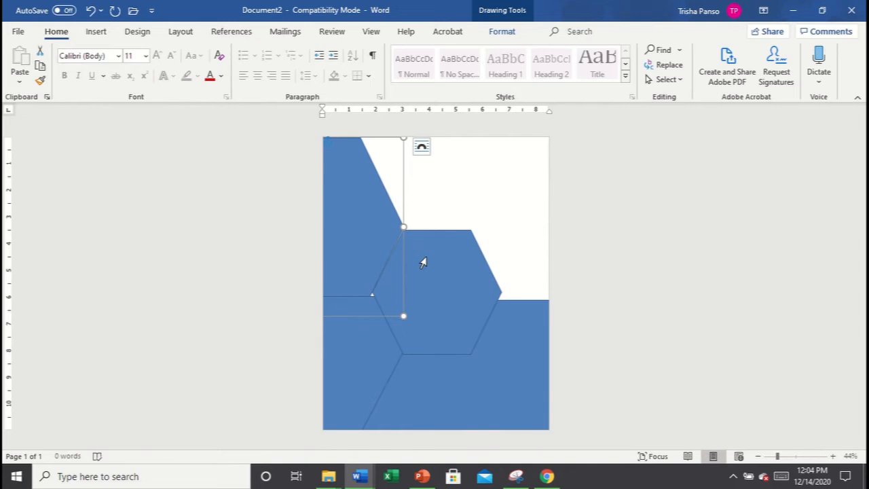
Step: Move the middle hexagon slightly down and left, then enlarge it upward to the large hexagon's corner and toward the page's right side
{"action": "left_click", "coordinate": [457, 270]}
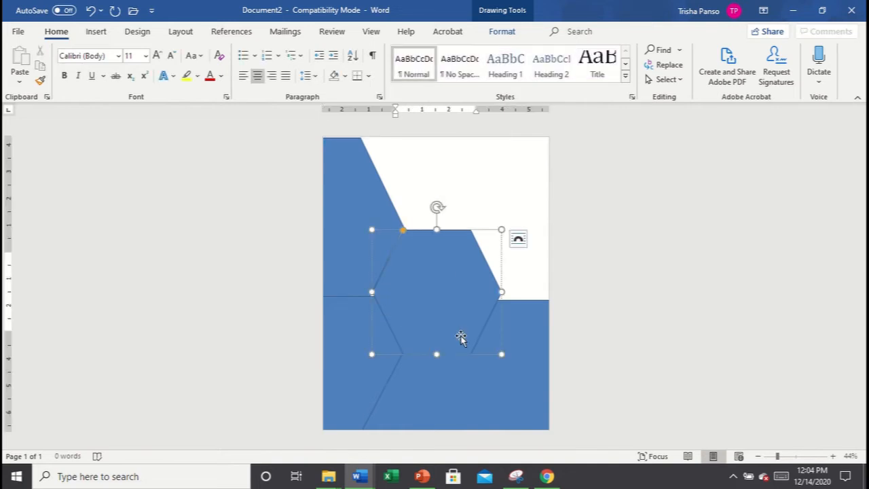
{"action": "left_click_drag", "start_coordinate": [461, 337], "coordinate": [458, 340]}
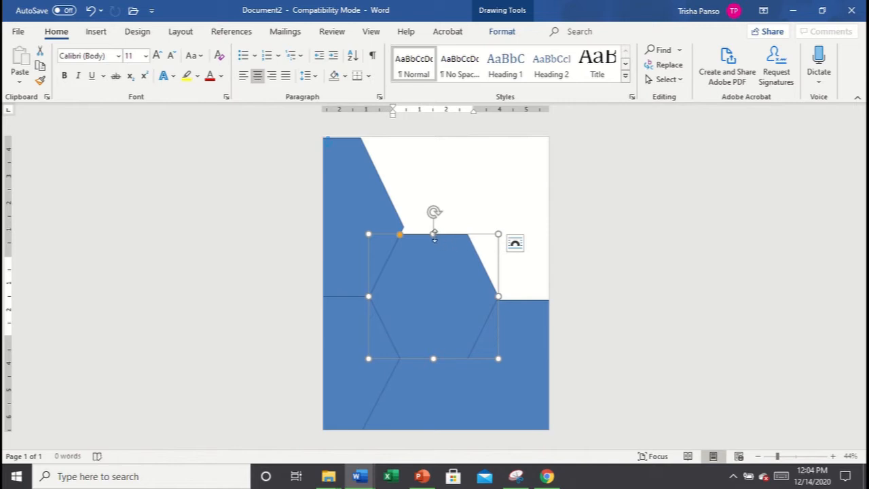
{"action": "left_click_drag", "start_coordinate": [434, 236], "coordinate": [438, 228]}
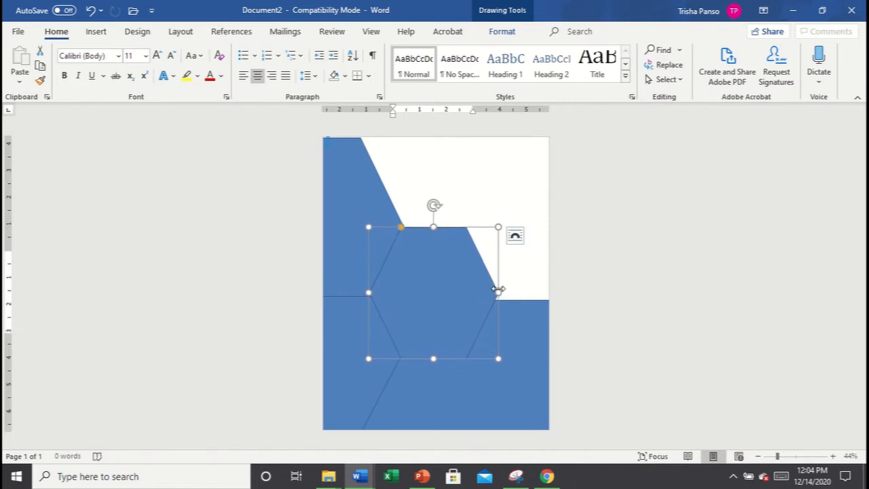
{"action": "left_click_drag", "start_coordinate": [498, 290], "coordinate": [506, 292]}
{"action": "left_click", "coordinate": [648, 292]}
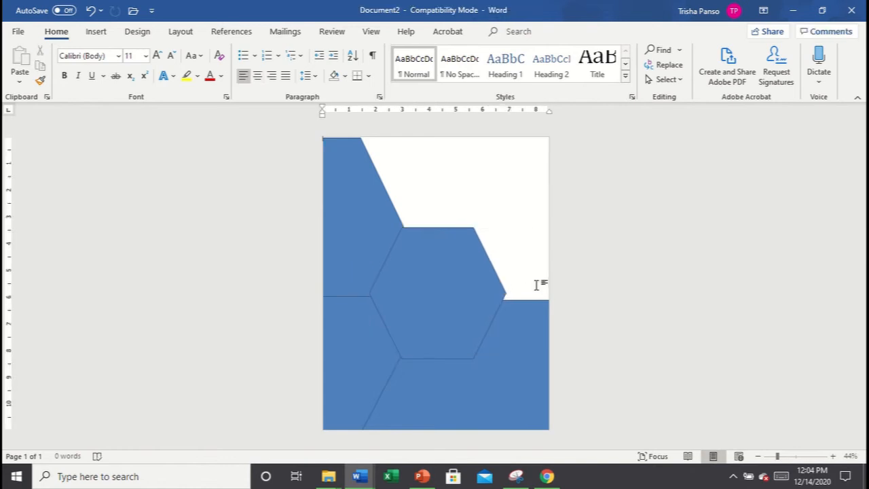
Step: Nudge the middle hexagon slightly down and right, and the large hexagon slightly left with its top edge on the page's top
{"action": "left_click", "coordinate": [481, 246]}
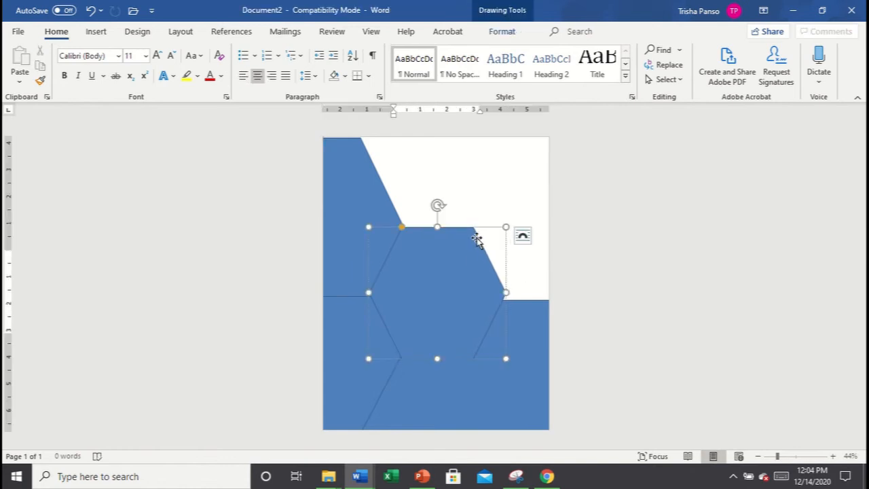
{"action": "left_click_drag", "start_coordinate": [477, 239], "coordinate": [479, 241]}
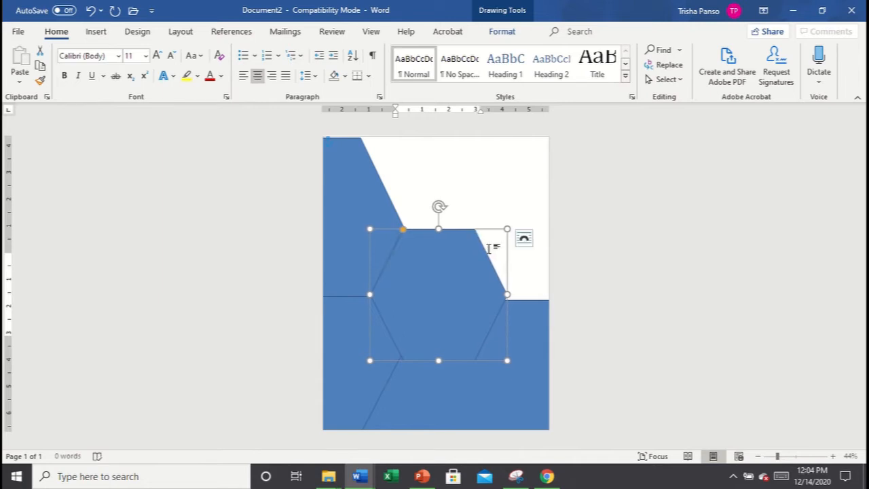
{"action": "left_click", "coordinate": [608, 232]}
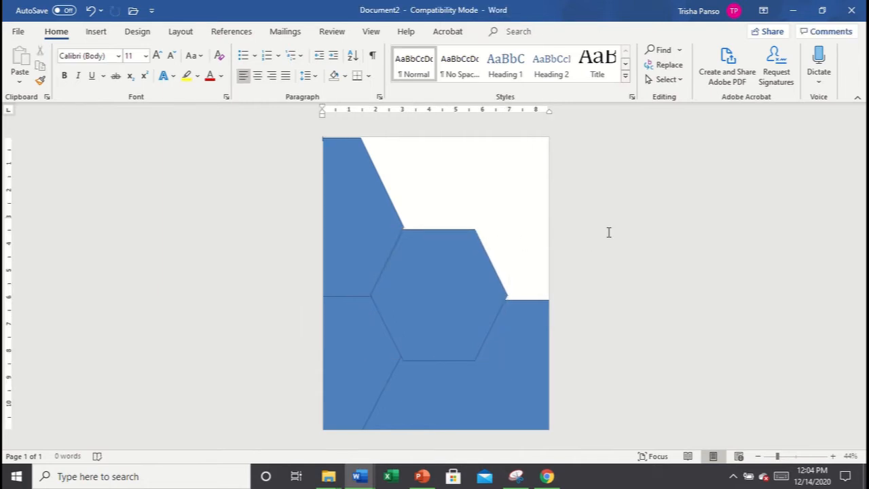
{"action": "left_click", "coordinate": [374, 208]}
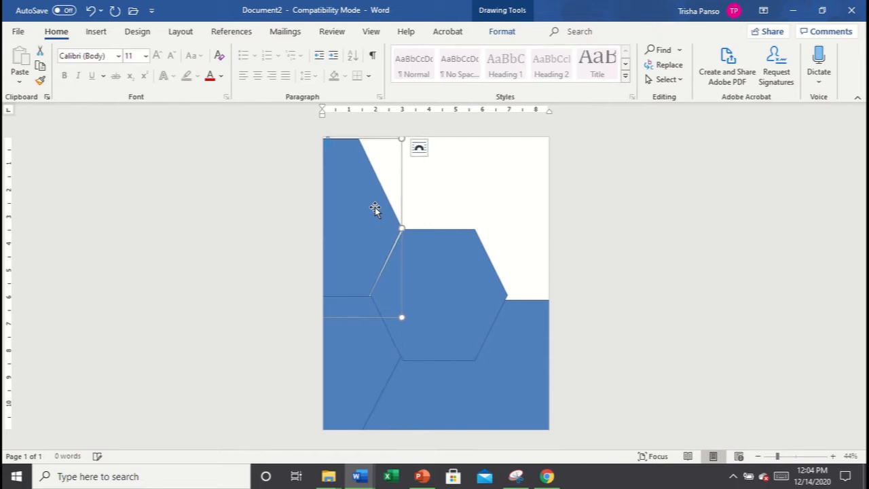
{"action": "key", "text": "Up"}
{"action": "key", "text": "Up"}
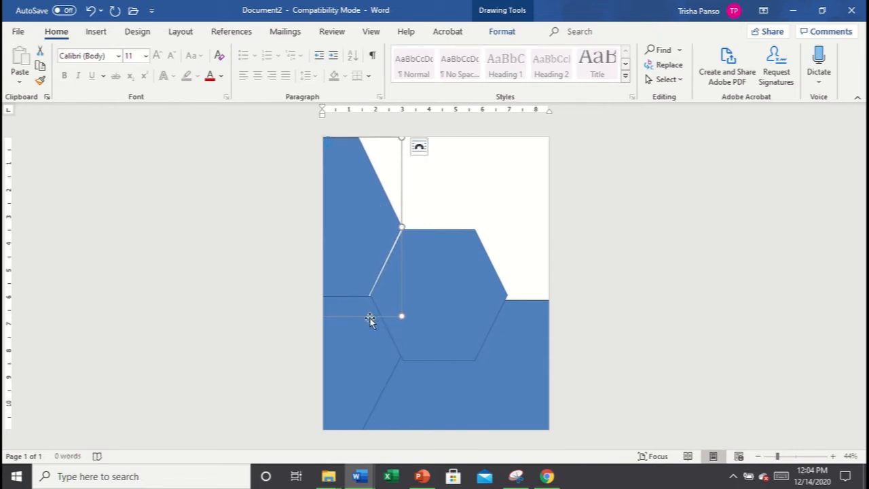
Step: Nudge the lower-left rectangle slightly down and left, bringing its top edge to the middle hexagon's left corner
{"action": "left_click", "coordinate": [356, 351]}
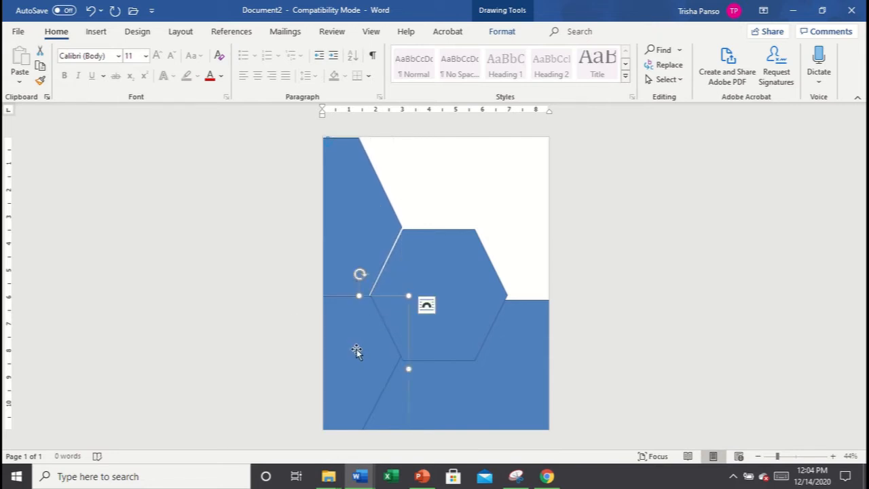
{"action": "key", "text": "Down"}
{"action": "key", "text": "Down"}
{"action": "key", "text": "Down"}
{"action": "key", "text": "Left"}
{"action": "key", "text": "Left"}
{"action": "key", "text": "Left"}
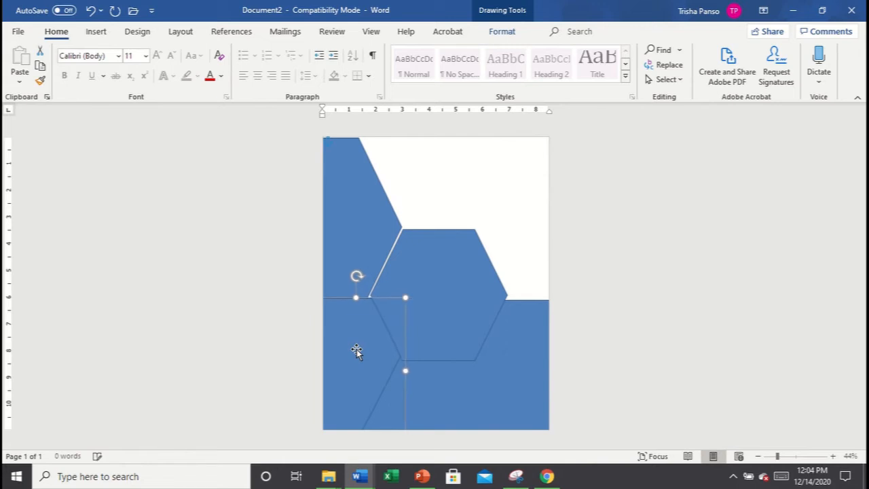
Step: Shift the middle hexagon slightly left against the large hexagon and make it slightly taller to close the gap
{"action": "key", "text": "Tab"}
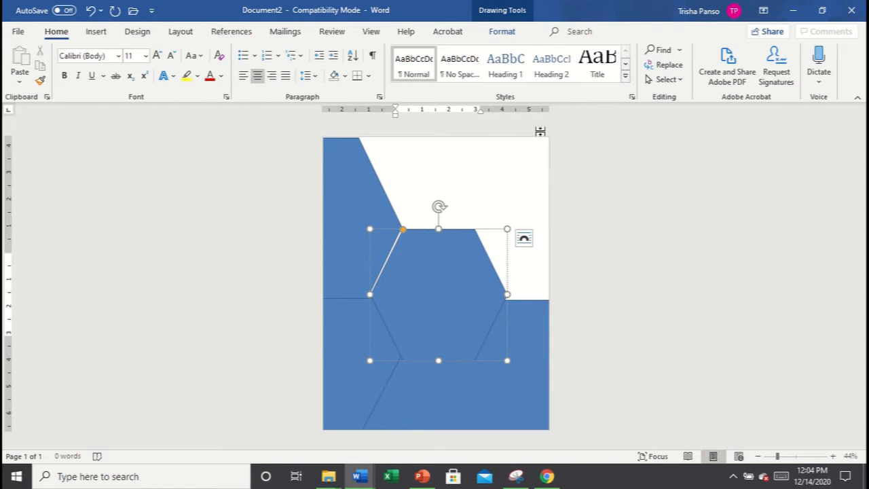
{"action": "left_click", "coordinate": [473, 197]}
{"action": "left_click", "coordinate": [461, 227]}
{"action": "mouse_move", "coordinate": [462, 226]}
{"action": "left_mouse_down"}
{"action": "mouse_move", "coordinate": [462, 236]}
{"action": "mouse_move", "coordinate": [438, 228]}
{"action": "left_mouse_up"}
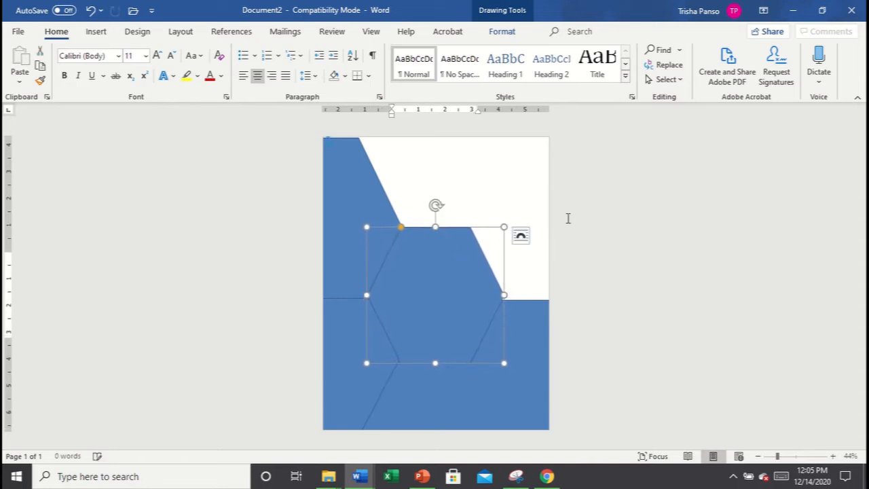
{"action": "left_click", "coordinate": [510, 278]}
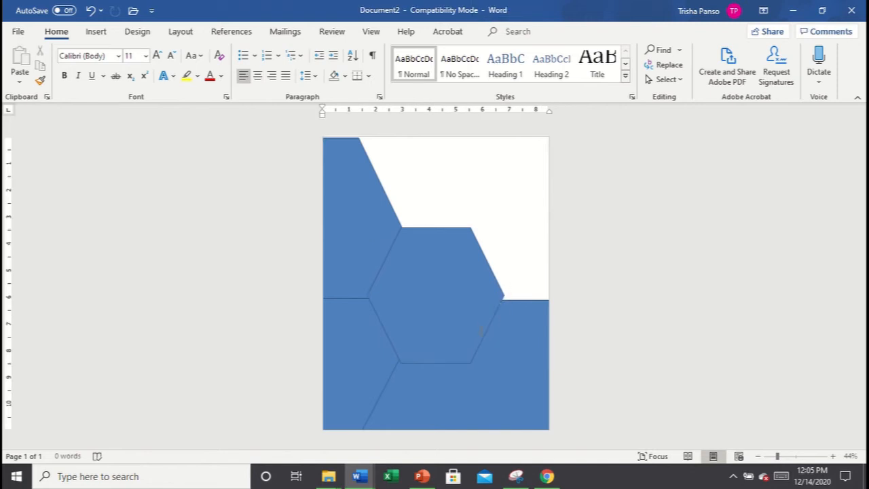
Step: Increase the parallelogram's slant slightly so its left side meets the middle hexagon's lower-left corner
{"action": "left_click", "coordinate": [459, 397]}
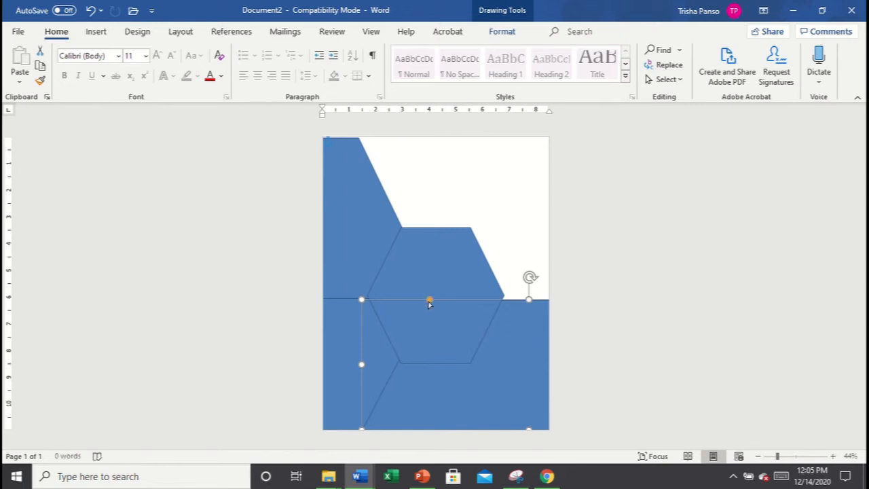
{"action": "left_click_drag", "start_coordinate": [429, 300], "coordinate": [437, 305]}
{"action": "left_click", "coordinate": [601, 176]}
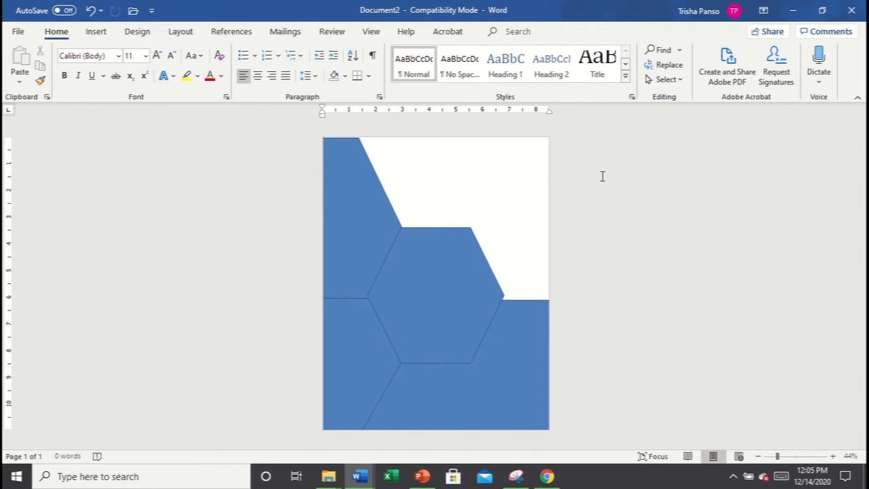
Step: Nudge the large hexagon upward slightly past the page's top edge
{"action": "left_click", "coordinate": [384, 197]}
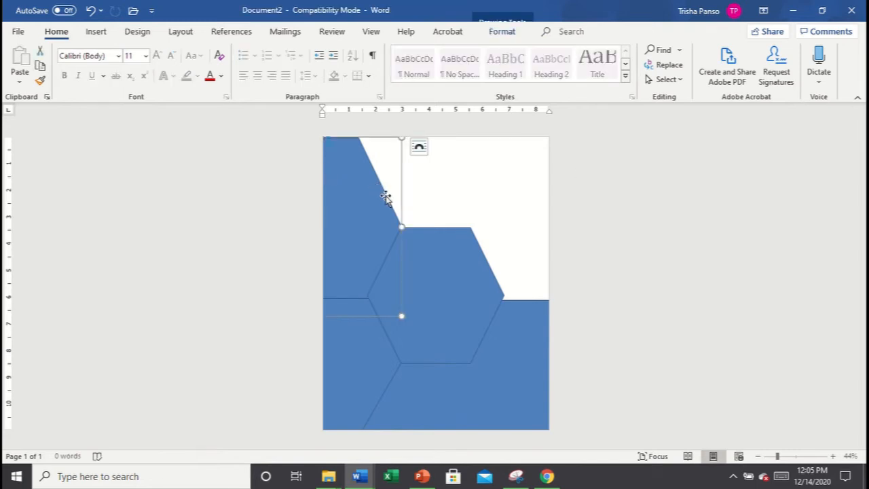
{"action": "key", "text": "Up"}
{"action": "key", "text": "Up"}
{"action": "key", "text": "Up"}
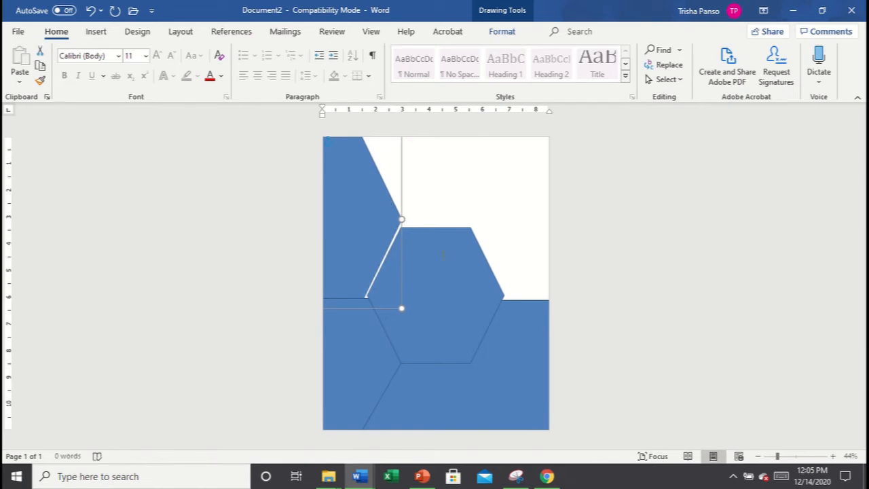
{"action": "left_click", "coordinate": [353, 381]}
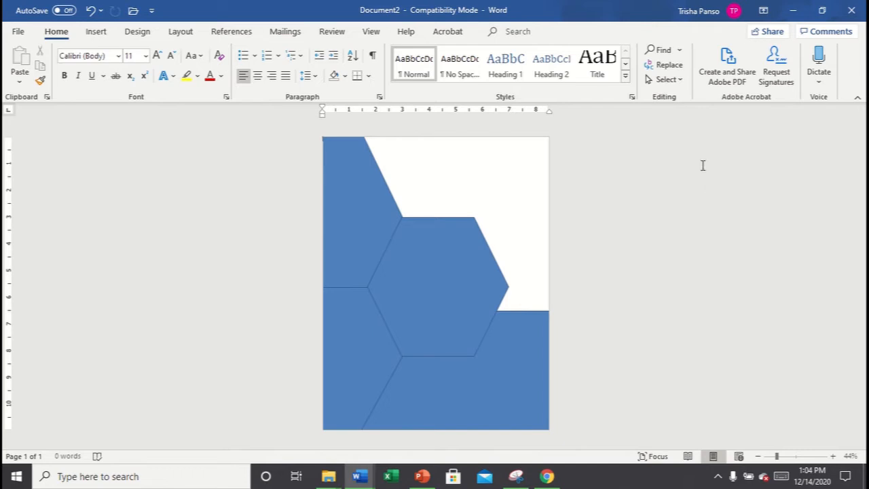
Step: Try gold, magenta and pink standard swatches as custom fill colours for the large upper-left hexagon
{"action": "left_click", "coordinate": [344, 204]}
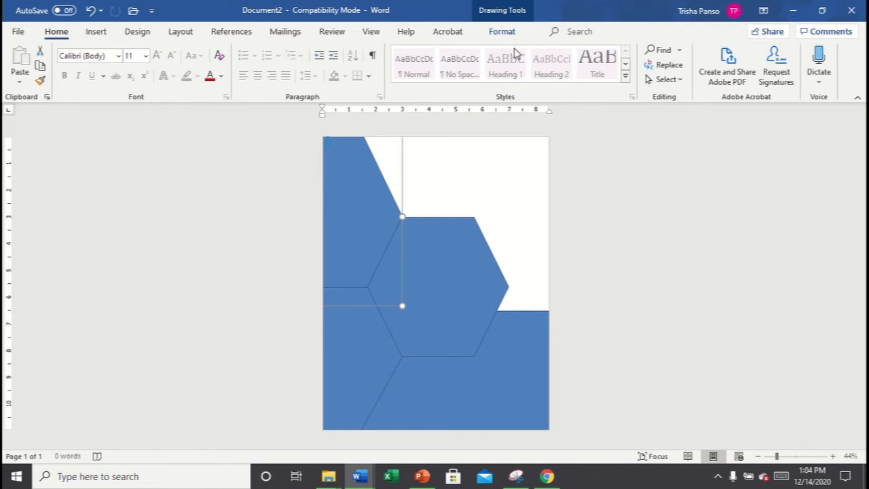
{"action": "left_click", "coordinate": [503, 31]}
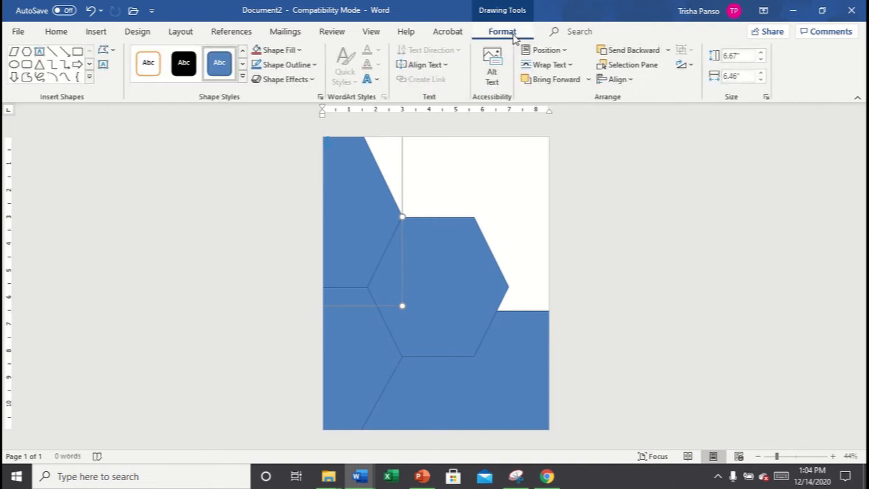
{"action": "left_click", "coordinate": [299, 52]}
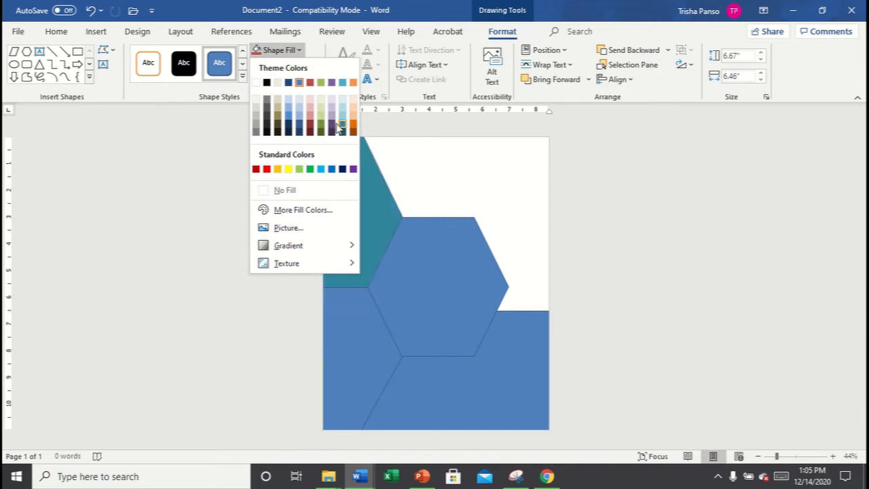
{"action": "left_click", "coordinate": [302, 210]}
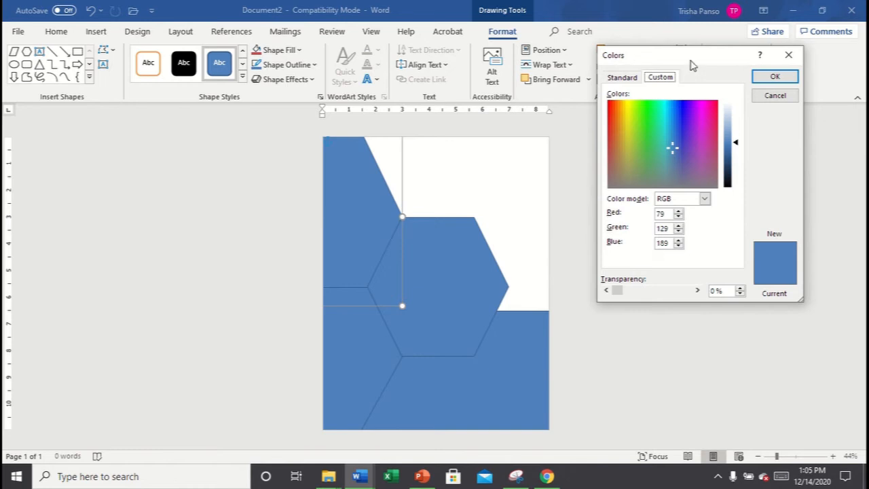
{"action": "left_click_drag", "start_coordinate": [686, 61], "coordinate": [598, 88]}
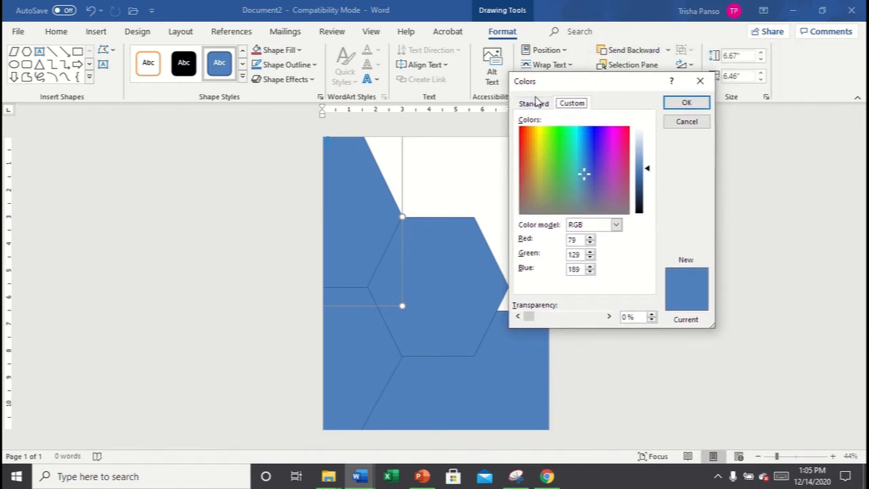
{"action": "left_click", "coordinate": [534, 104]}
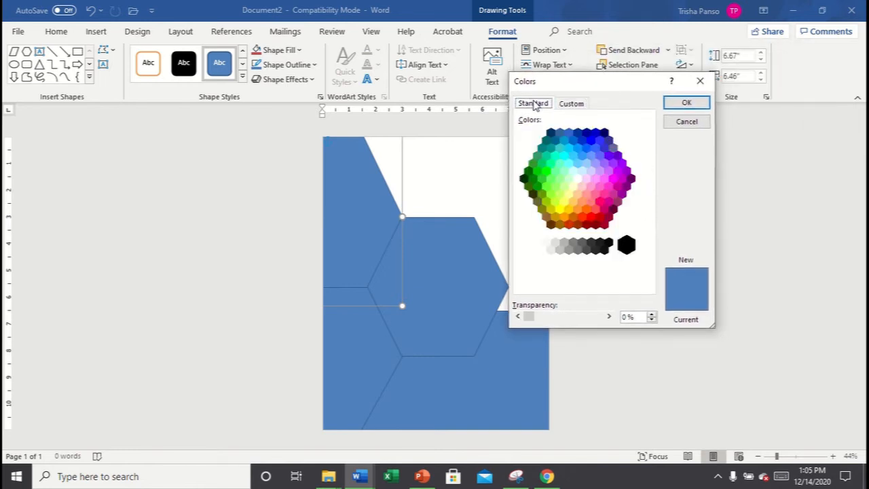
{"action": "left_click", "coordinate": [564, 216]}
{"action": "left_click", "coordinate": [555, 217]}
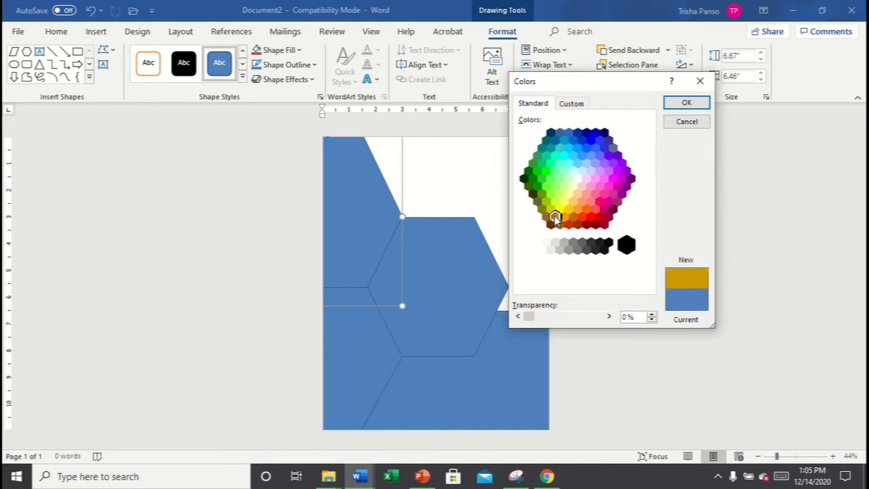
{"action": "left_click", "coordinate": [603, 209]}
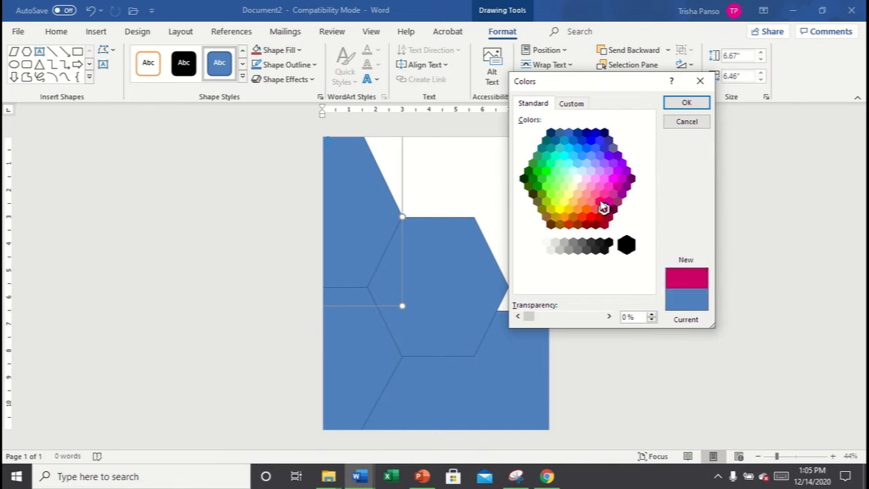
{"action": "left_click", "coordinate": [599, 202]}
Step: Fill the large upper-left hexagon with a custom dark green, RGB 8, 54, 9
{"action": "left_click", "coordinate": [567, 104]}
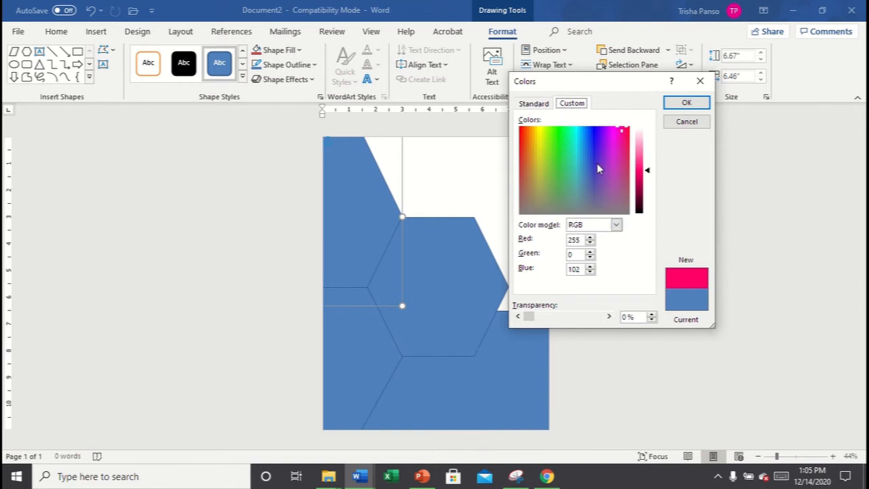
{"action": "left_click_drag", "start_coordinate": [580, 143], "coordinate": [566, 167]}
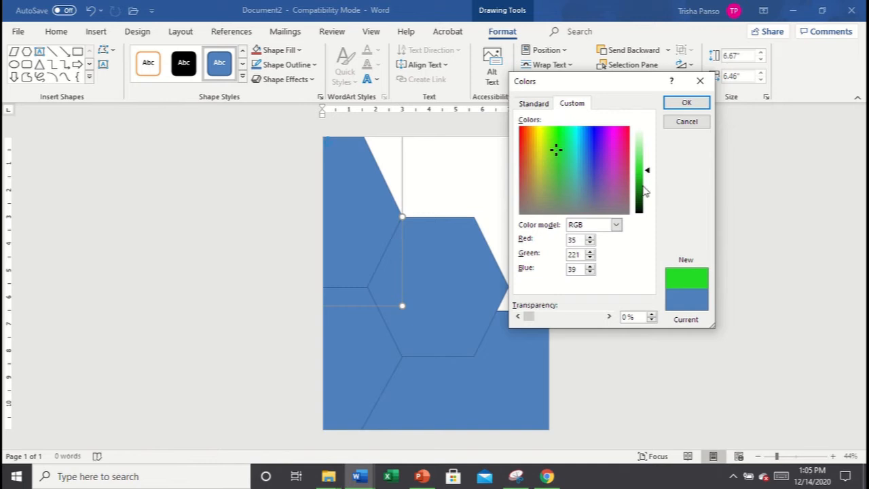
{"action": "left_click_drag", "start_coordinate": [649, 175], "coordinate": [648, 208]}
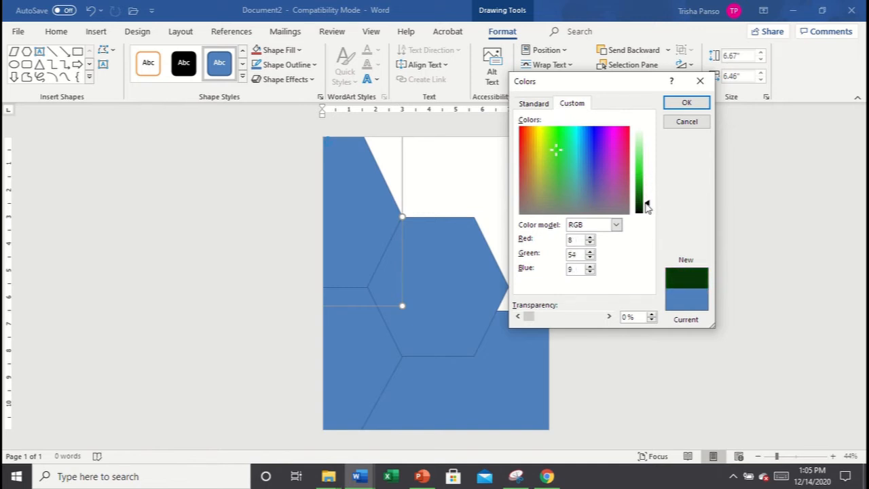
{"action": "left_click", "coordinate": [686, 103]}
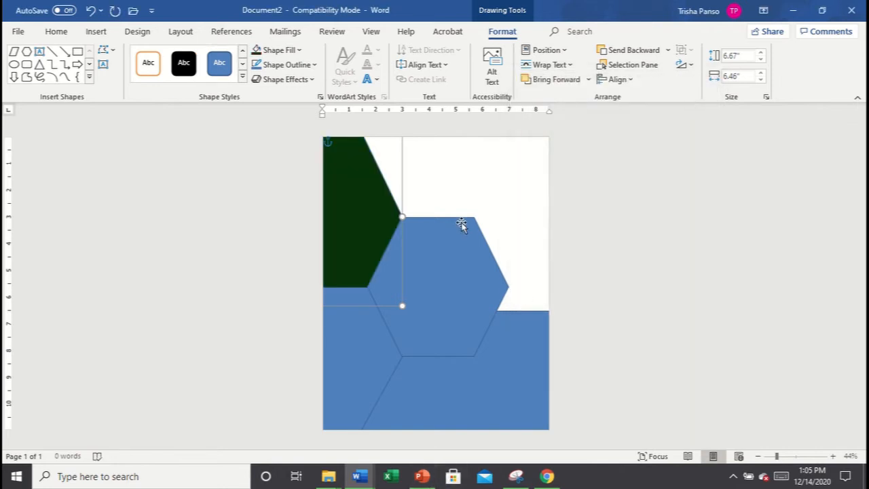
Step: Fill the large upper-left hexagon with the theme's second-darkest olive green shade and remove its outline
{"action": "mouse_move", "coordinate": [360, 476]}
{"action": "left_click", "coordinate": [299, 52]}
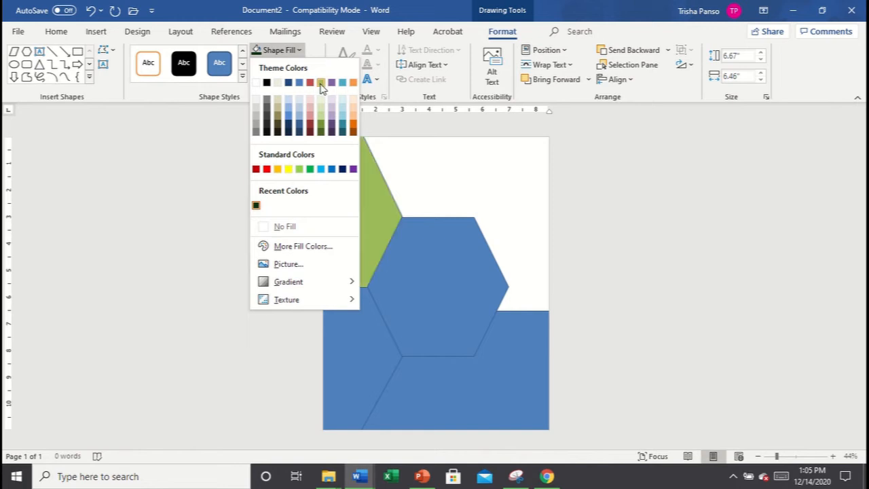
{"action": "left_click", "coordinate": [321, 123]}
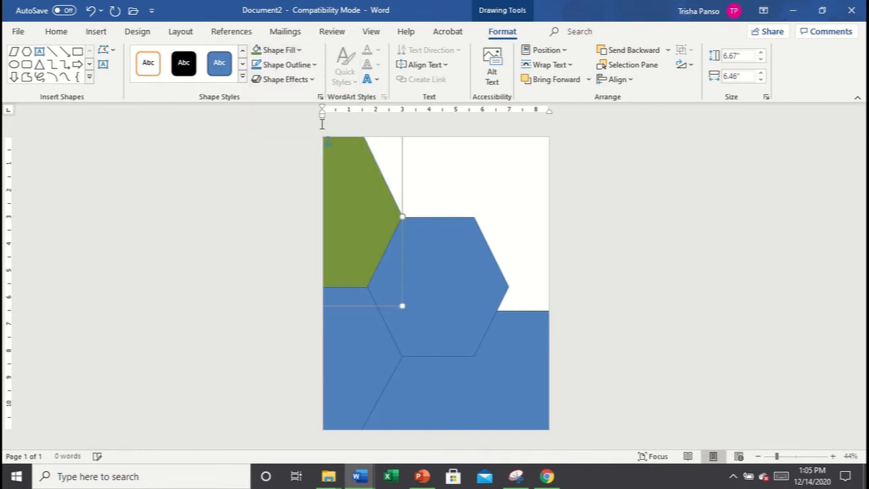
{"action": "left_click", "coordinate": [315, 65]}
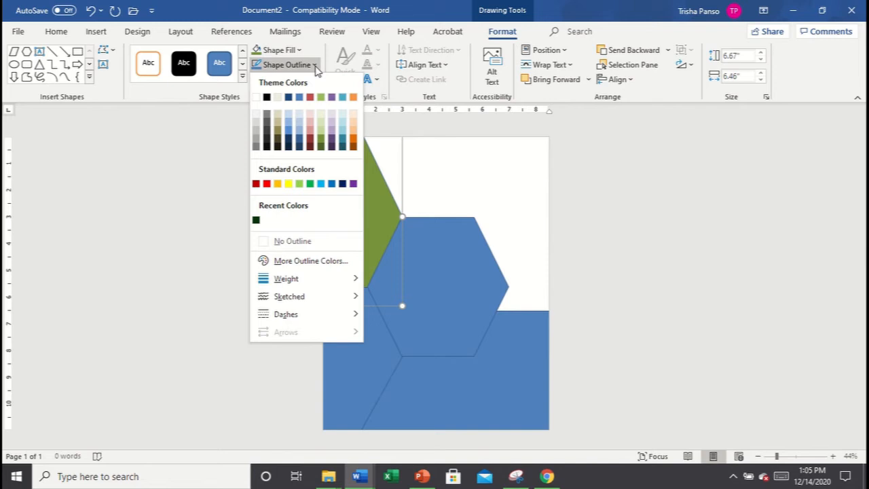
{"action": "left_click", "coordinate": [317, 243]}
{"action": "left_click", "coordinate": [512, 234]}
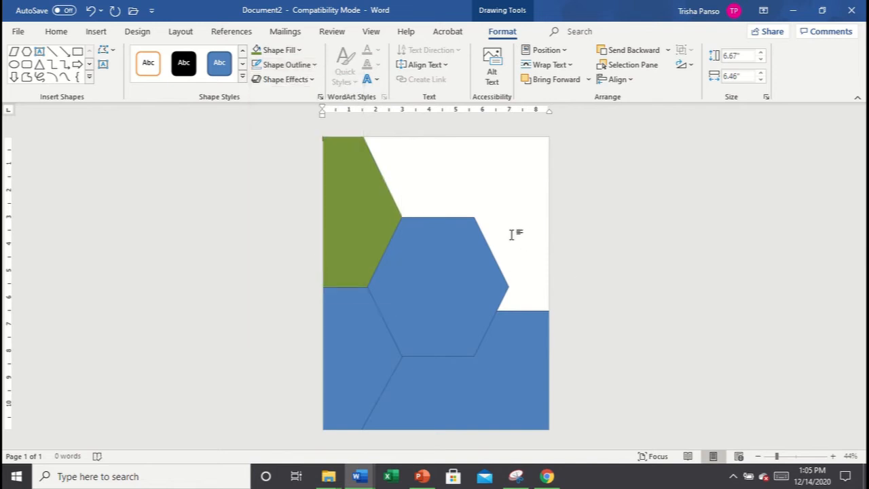
Step: Remove the outlines of the lower-left rectangle and the middle hexagon
{"action": "left_click", "coordinate": [331, 354]}
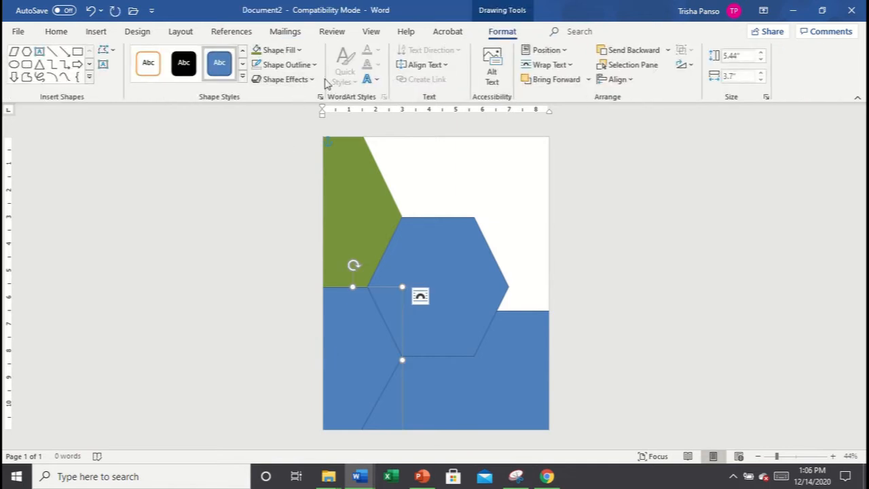
{"action": "left_click", "coordinate": [315, 66]}
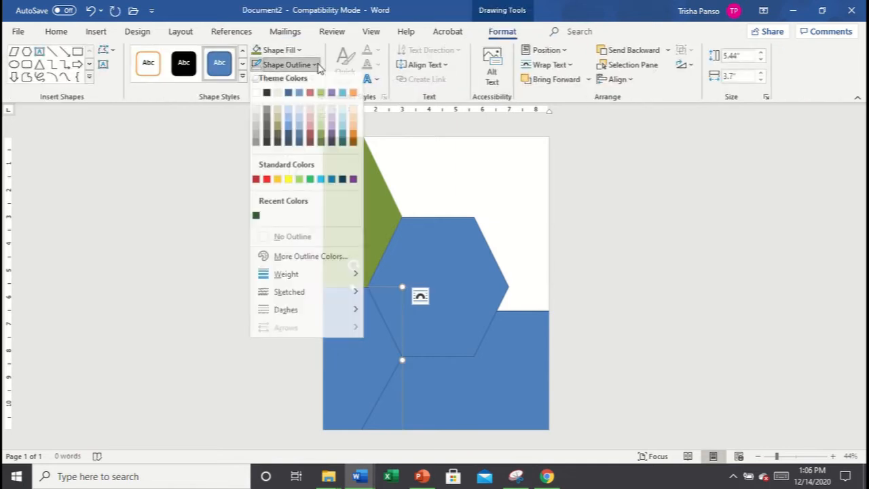
{"action": "left_click", "coordinate": [294, 249]}
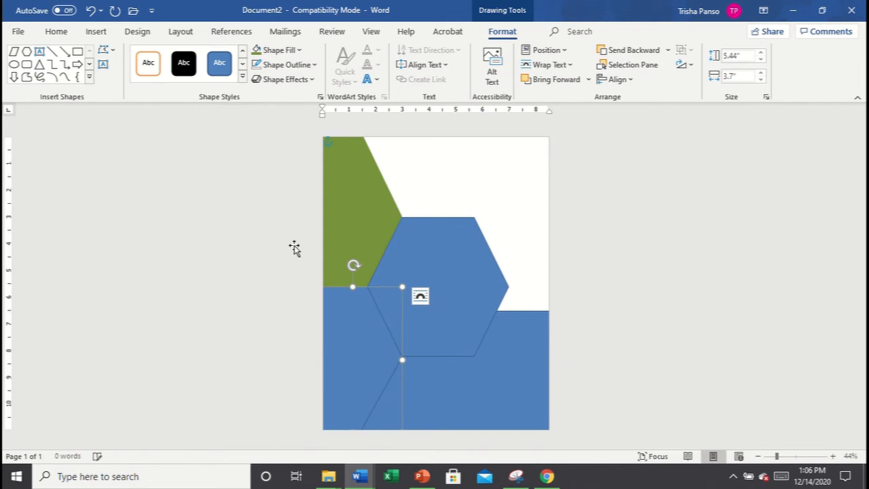
{"action": "left_click", "coordinate": [479, 235]}
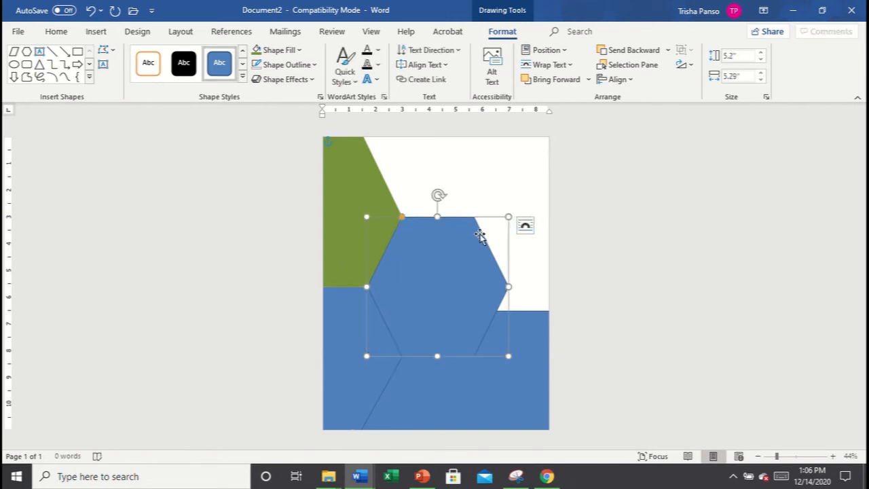
{"action": "left_click", "coordinate": [306, 64]}
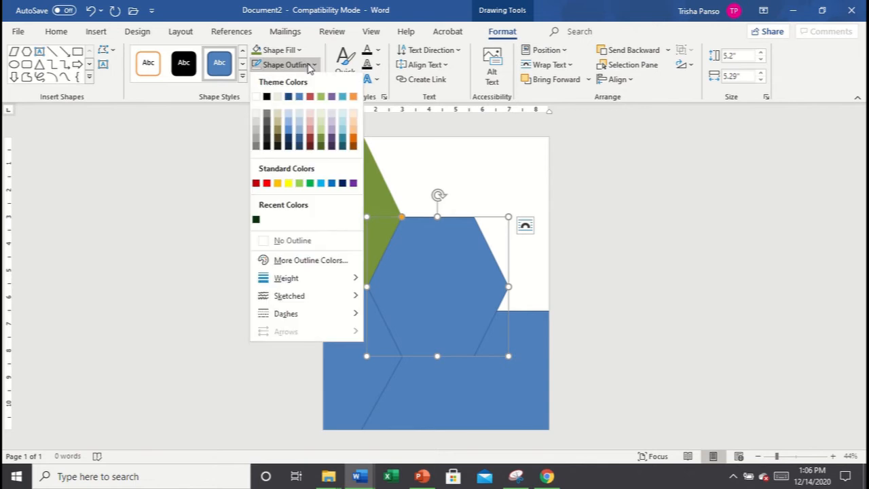
{"action": "left_click", "coordinate": [296, 241]}
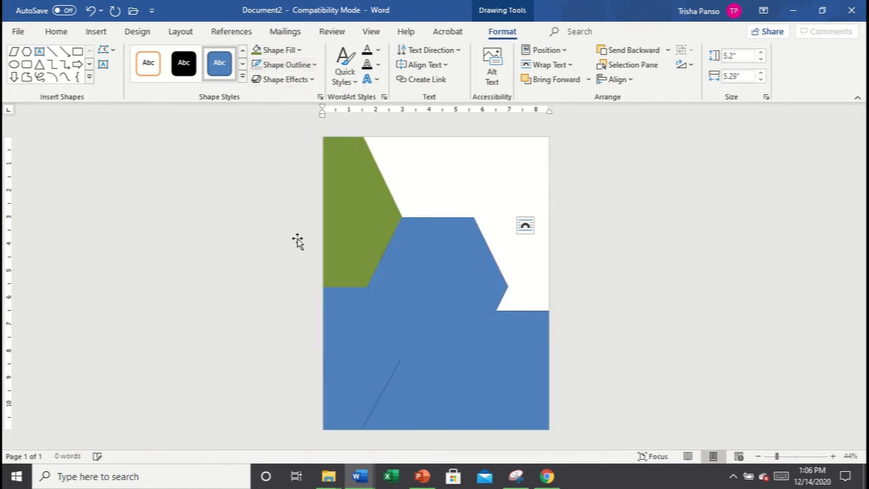
Step: Remove the outline of the parallelogram at the page's lower right
{"action": "left_click", "coordinate": [511, 413]}
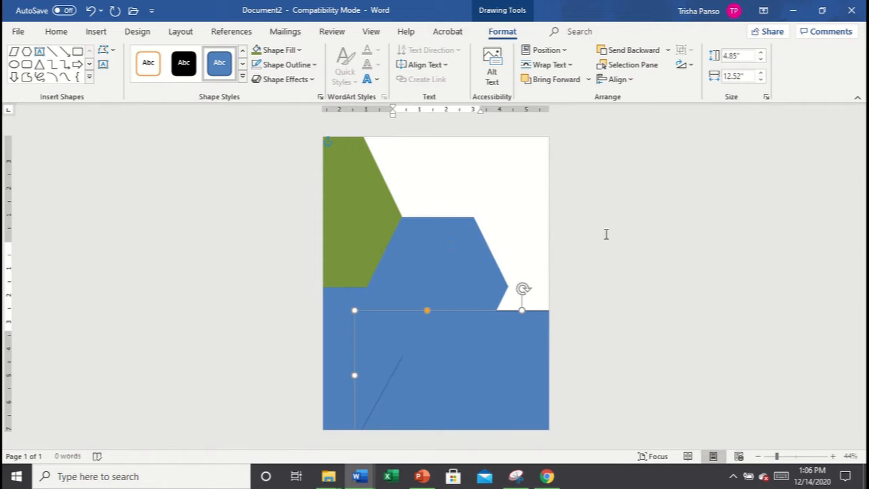
{"action": "left_click", "coordinate": [309, 64]}
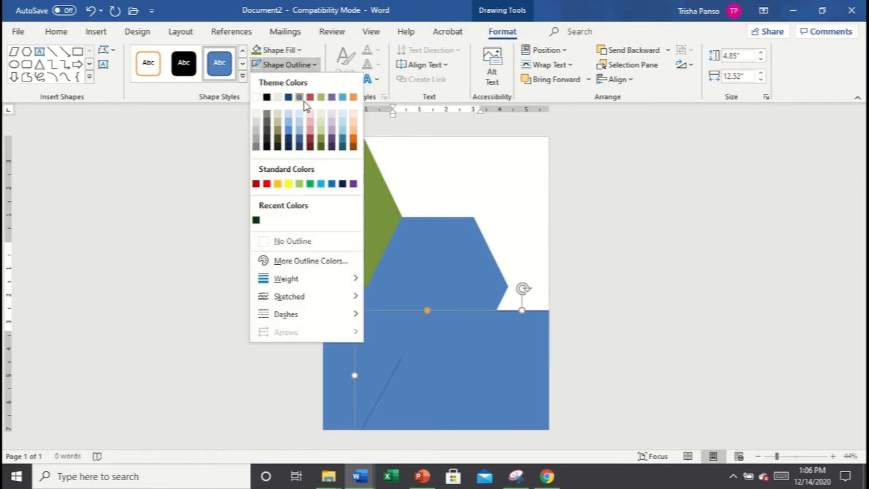
{"action": "left_click", "coordinate": [299, 241]}
{"action": "left_click", "coordinate": [601, 257]}
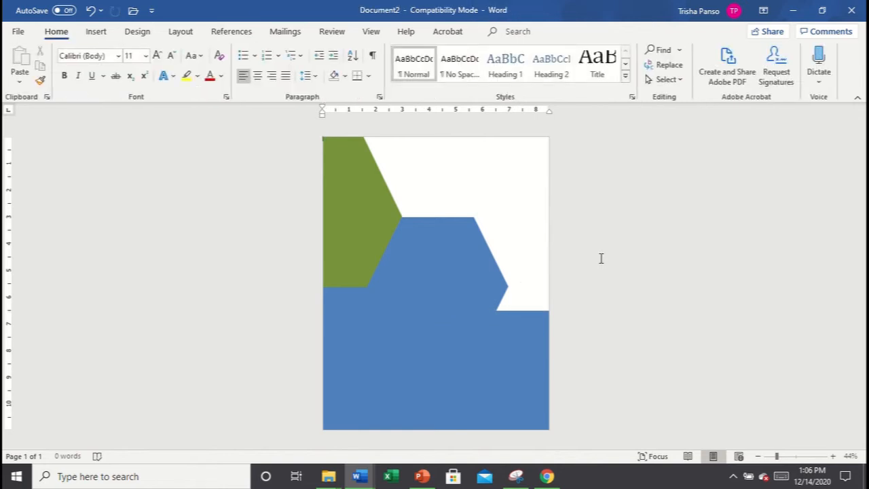
Step: Fill the lower-left rectangle with a custom very dark green, RGB 11, 44, 6
{"action": "left_click", "coordinate": [344, 341]}
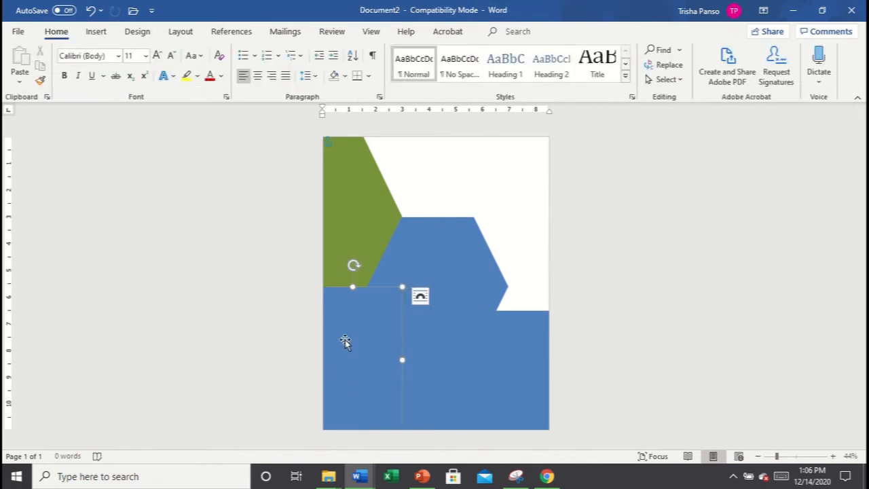
{"action": "left_click", "coordinate": [299, 51]}
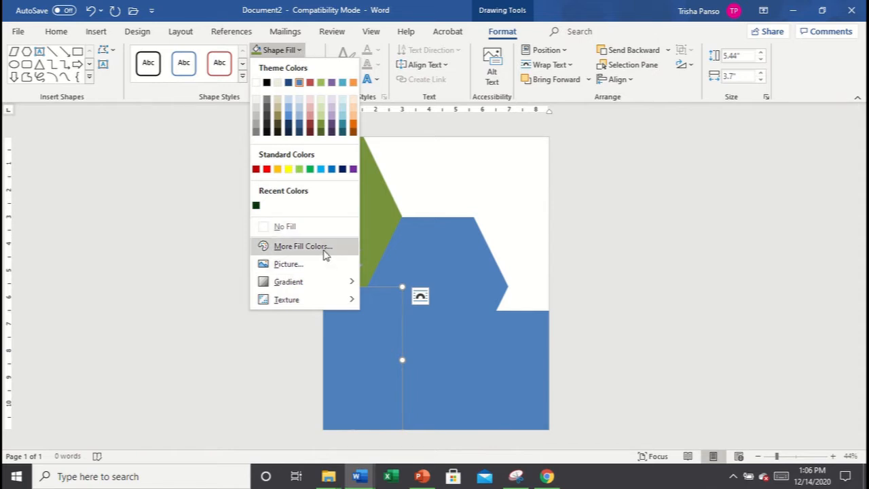
{"action": "left_click", "coordinate": [303, 247]}
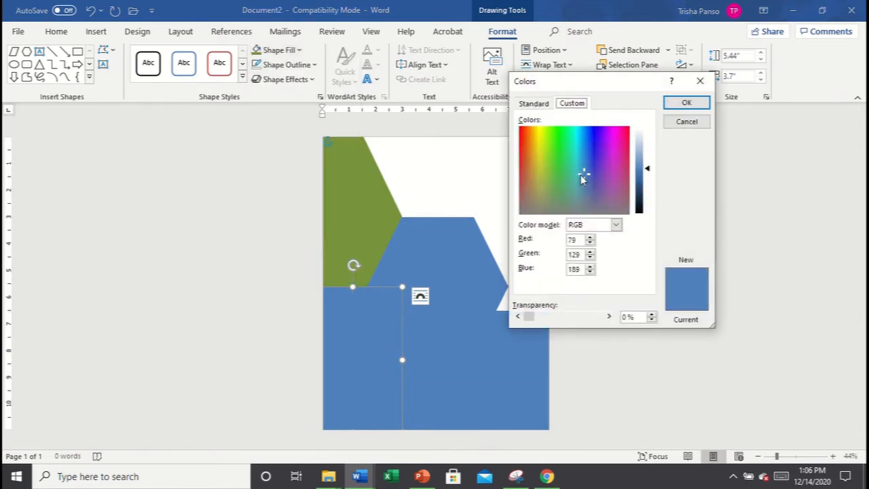
{"action": "left_click_drag", "start_coordinate": [581, 175], "coordinate": [556, 178]}
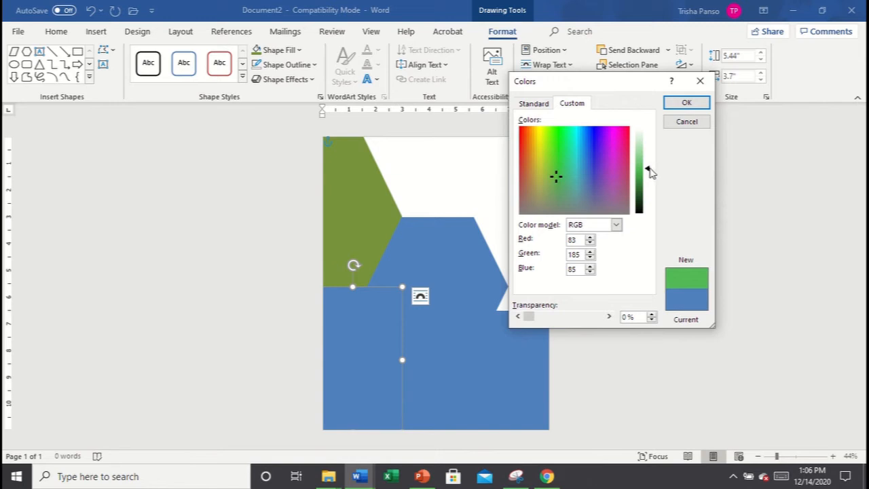
{"action": "left_click_drag", "start_coordinate": [647, 174], "coordinate": [646, 204]}
{"action": "left_click_drag", "start_coordinate": [555, 177], "coordinate": [553, 149]}
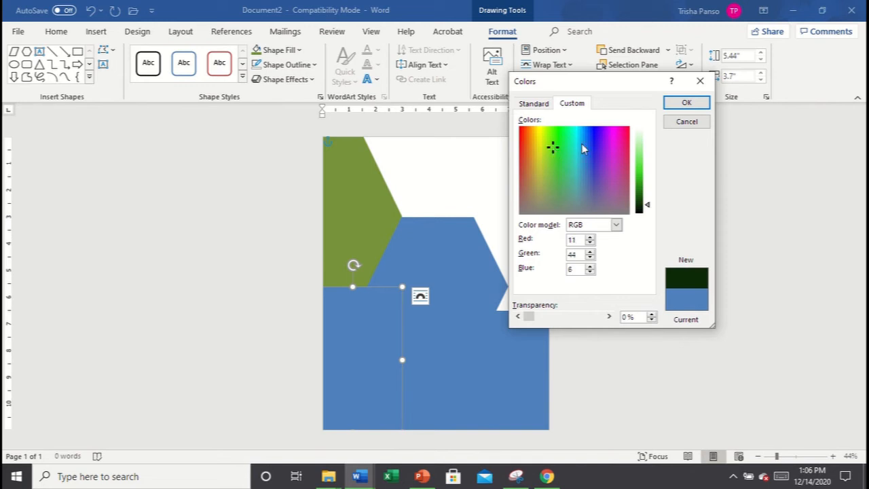
{"action": "left_click", "coordinate": [686, 103]}
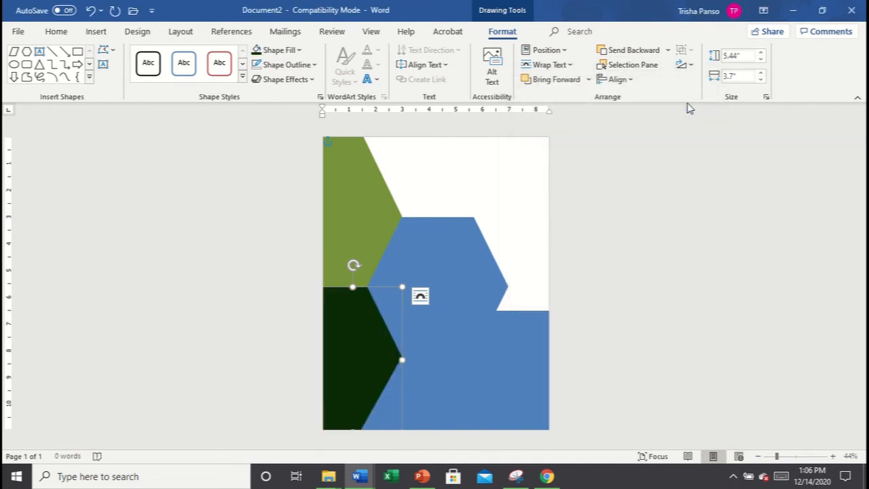
{"action": "left_click", "coordinate": [536, 214]}
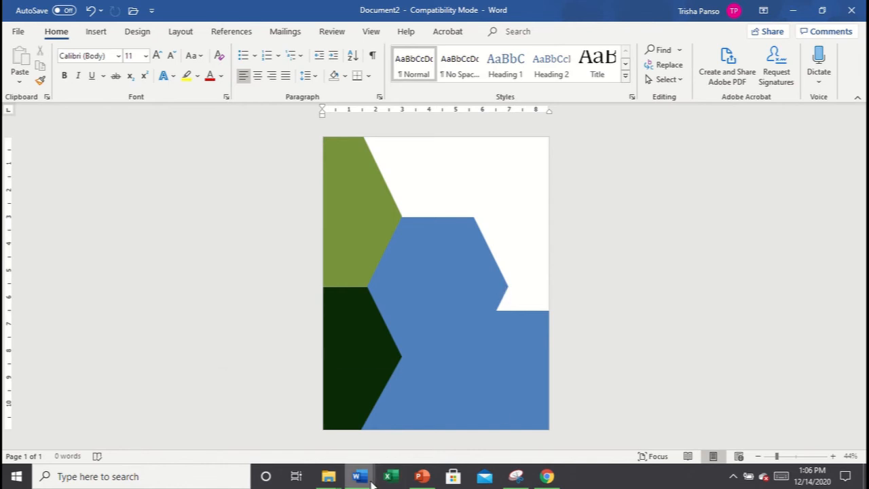
Step: Check the Sample-Cover document's colours and fill the lower-left rectangle in Document2 with the theme's darkest olive green
{"action": "mouse_move", "coordinate": [367, 478]}
{"action": "left_click", "coordinate": [292, 421]}
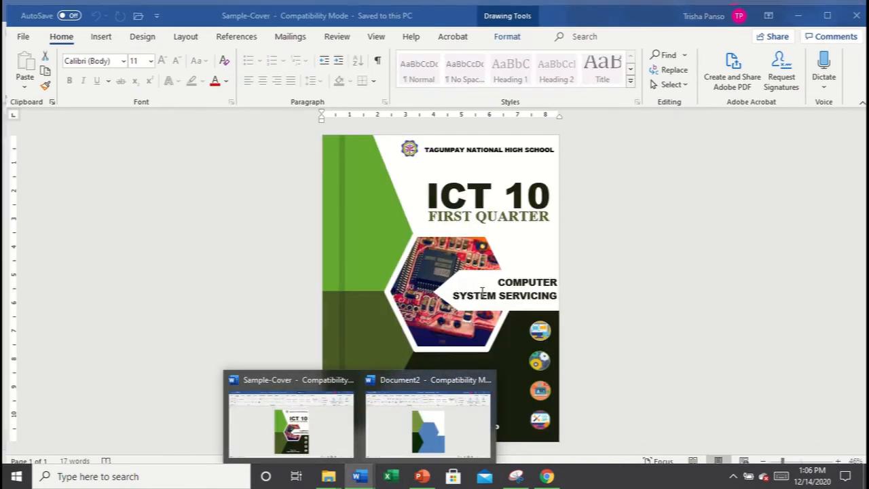
{"action": "left_click", "coordinate": [375, 351]}
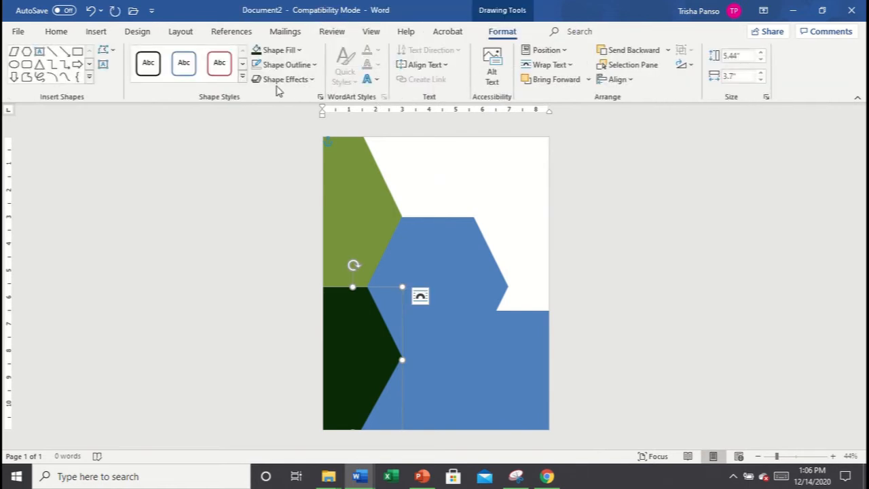
{"action": "left_click", "coordinate": [297, 50]}
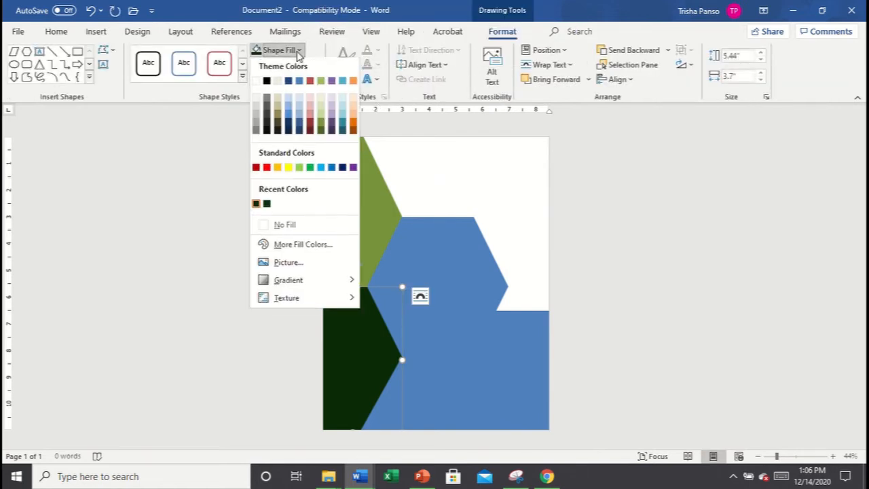
{"action": "left_click", "coordinate": [321, 133]}
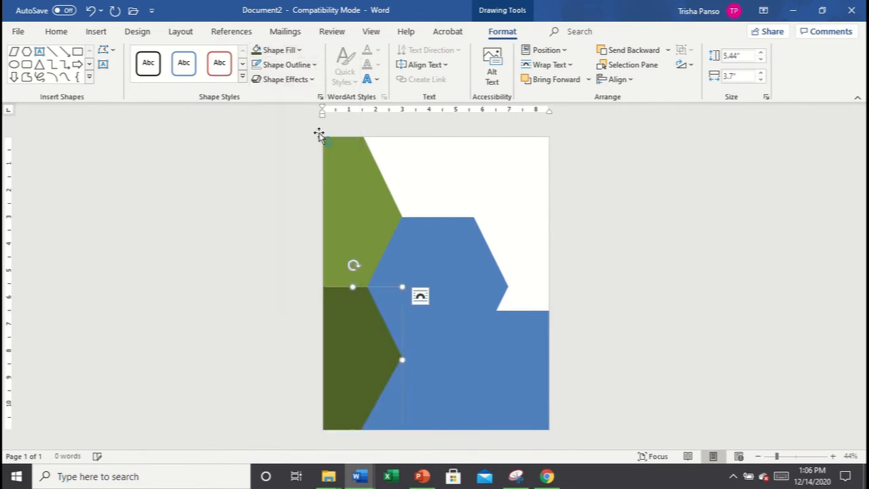
Step: Change the lower-left rectangle's fill to a custom, greyer and darker olive green
{"action": "left_click", "coordinate": [298, 52]}
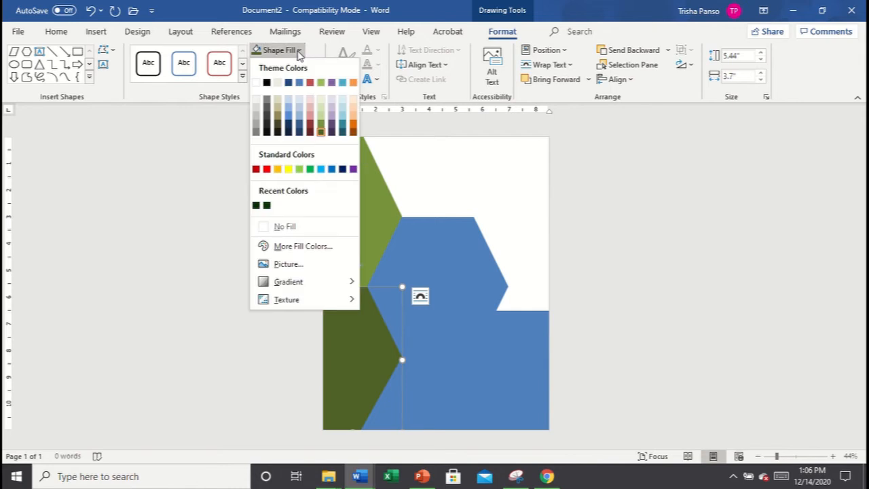
{"action": "left_click", "coordinate": [303, 246]}
{"action": "left_click_drag", "start_coordinate": [545, 179], "coordinate": [542, 191]}
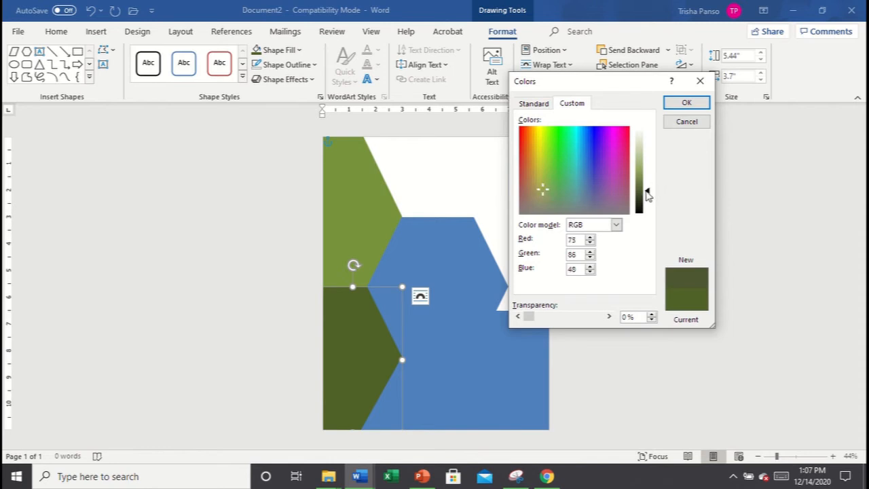
{"action": "left_click_drag", "start_coordinate": [647, 191], "coordinate": [646, 195]}
{"action": "left_click", "coordinate": [701, 106]}
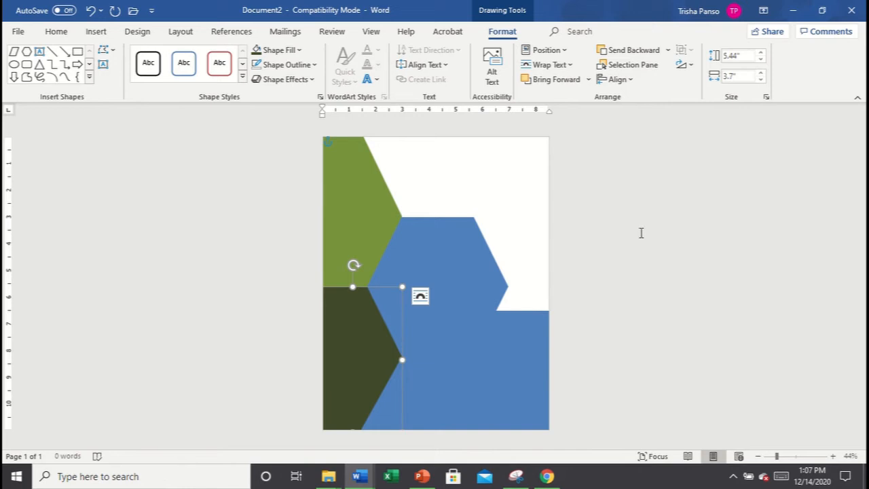
{"action": "left_click", "coordinate": [628, 251]}
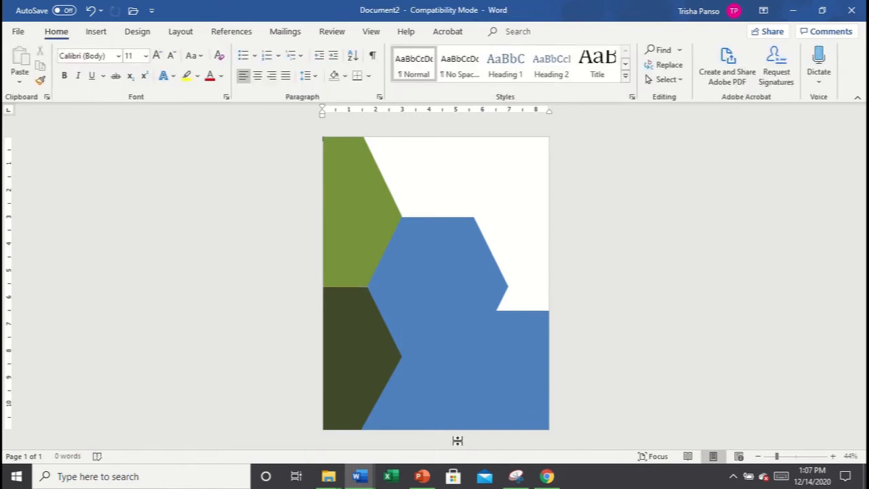
Step: Compare with the parallelogram in Sample-Cover and fill Document2's lower-right parallelogram with the theme's darkest olive green
{"action": "mouse_move", "coordinate": [360, 476]}
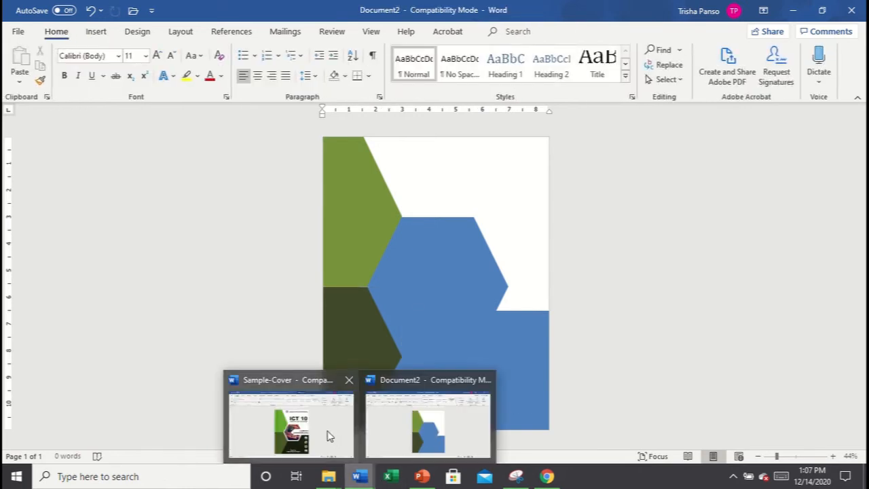
{"action": "mouse_move", "coordinate": [328, 435]}
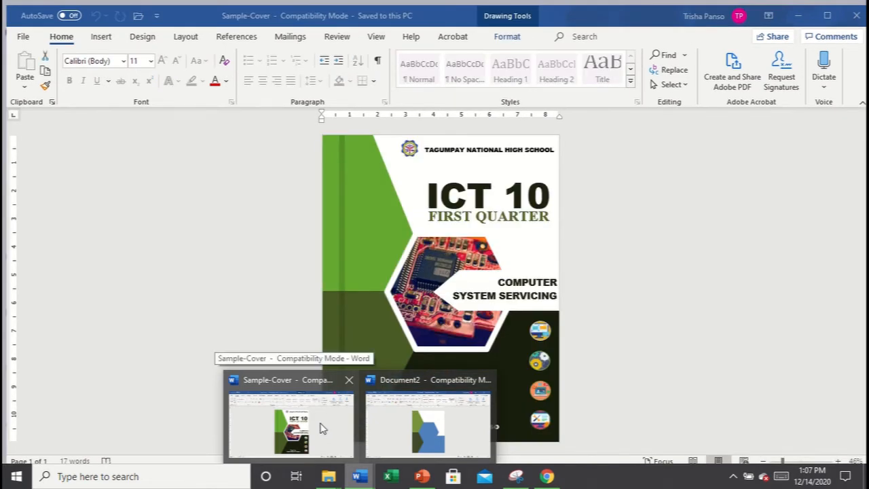
{"action": "left_click", "coordinate": [322, 428]}
{"action": "left_click", "coordinate": [452, 383]}
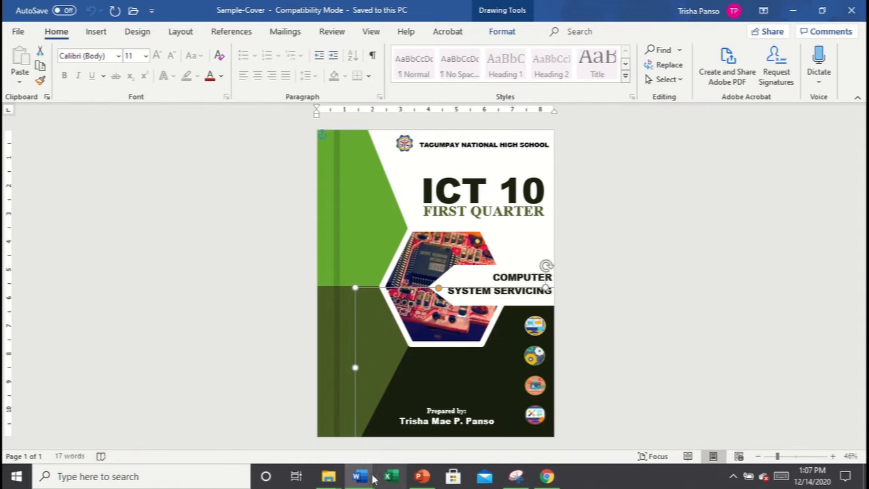
{"action": "mouse_move", "coordinate": [362, 478]}
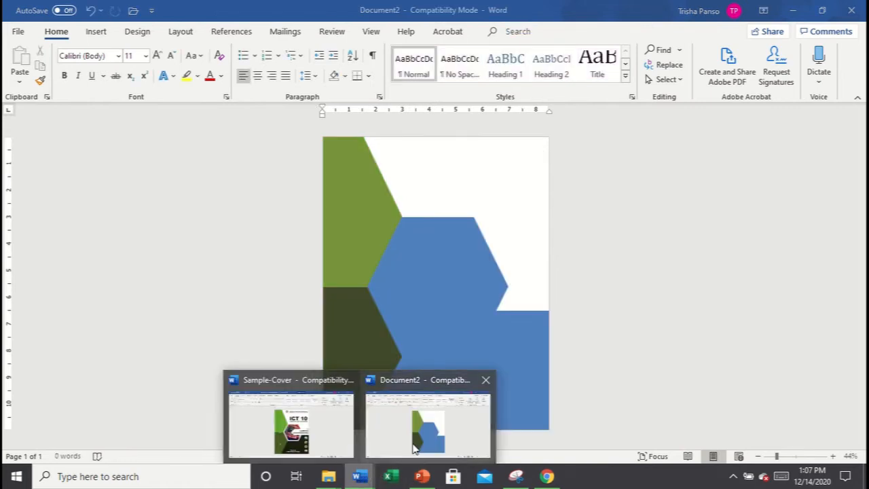
{"action": "left_click", "coordinate": [424, 407]}
{"action": "left_click", "coordinate": [496, 373]}
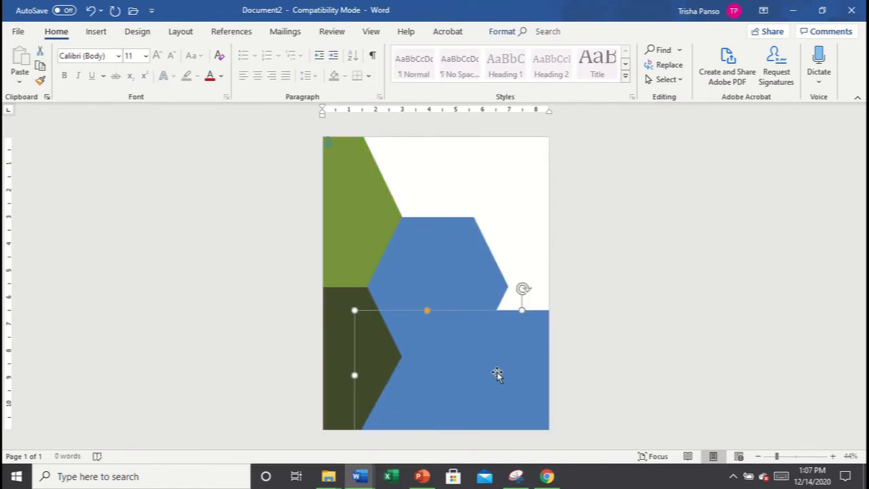
{"action": "left_click", "coordinate": [502, 34]}
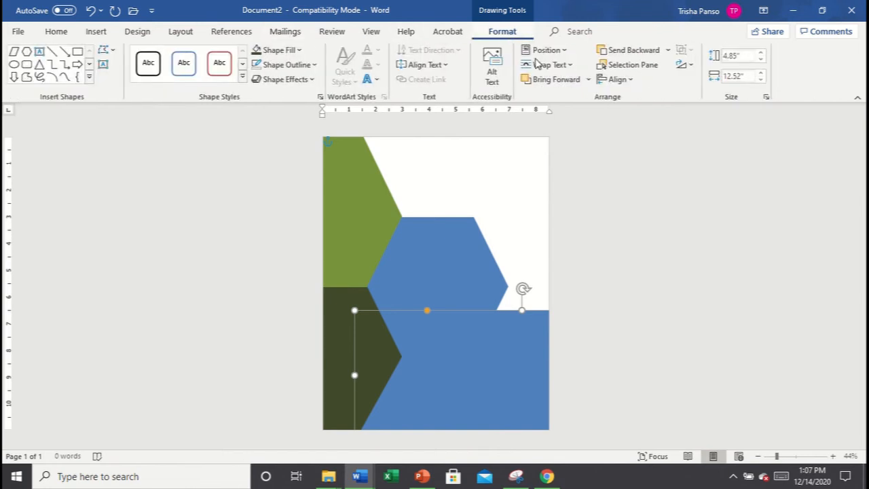
{"action": "left_click", "coordinate": [299, 50]}
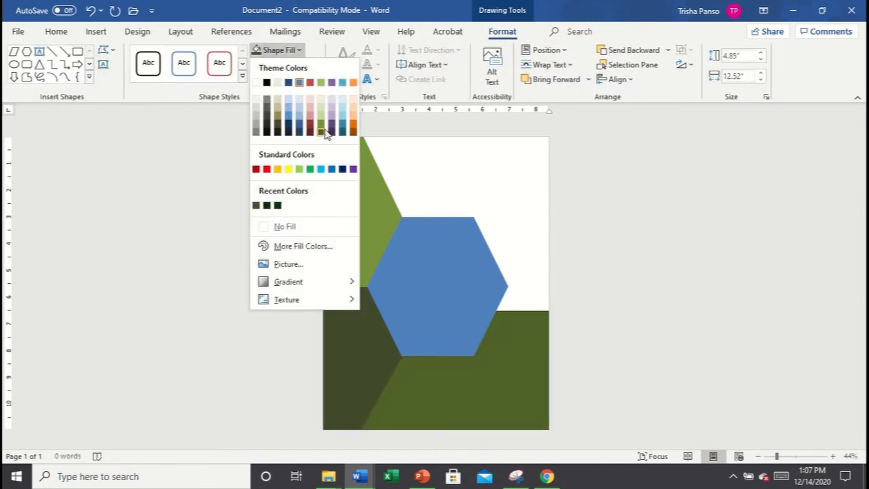
{"action": "left_click", "coordinate": [321, 133]}
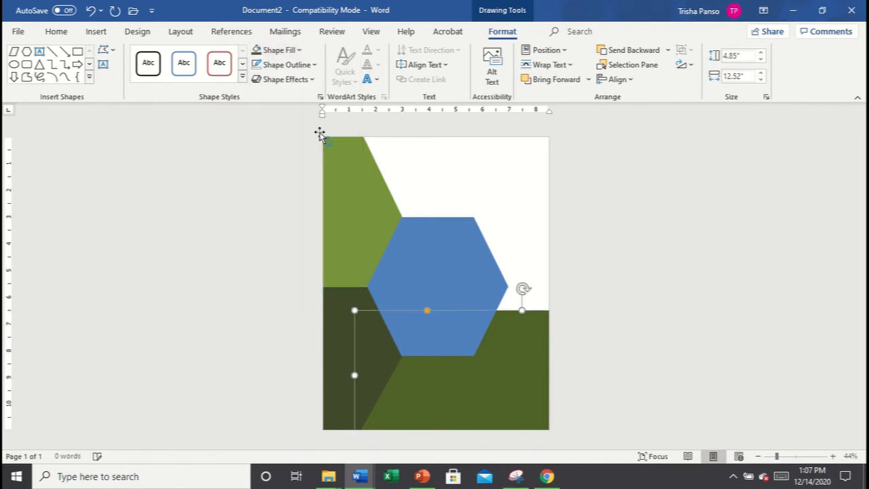
Step: Darken the parallelogram's fill to a custom near-black olive green, about RGB 24, 30, 12
{"action": "left_click", "coordinate": [281, 50]}
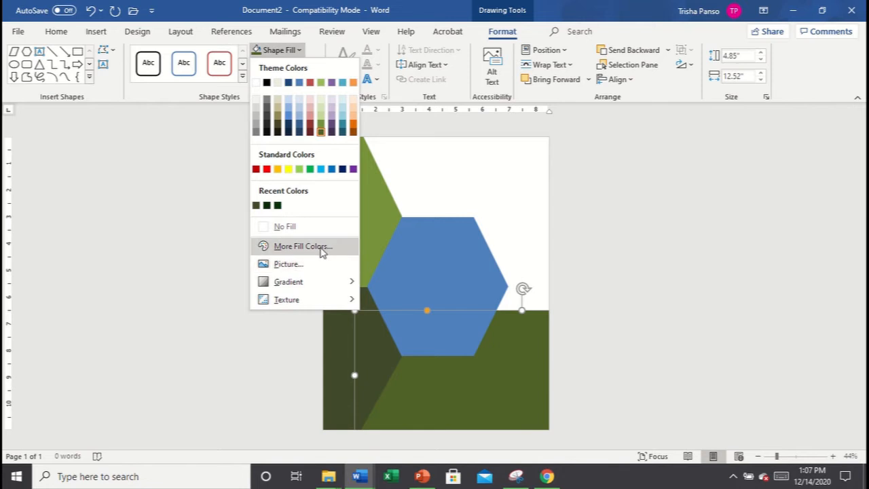
{"action": "left_click", "coordinate": [319, 247]}
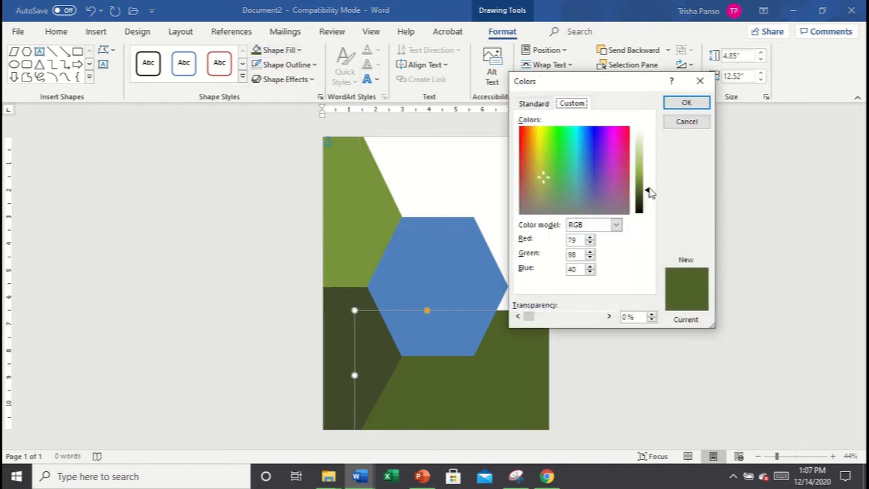
{"action": "left_click_drag", "start_coordinate": [648, 193], "coordinate": [648, 210]}
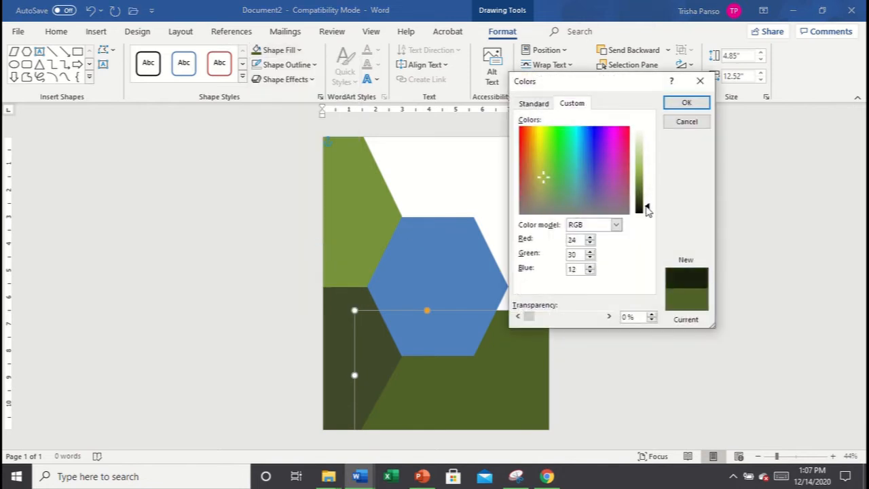
{"action": "left_click", "coordinate": [684, 104]}
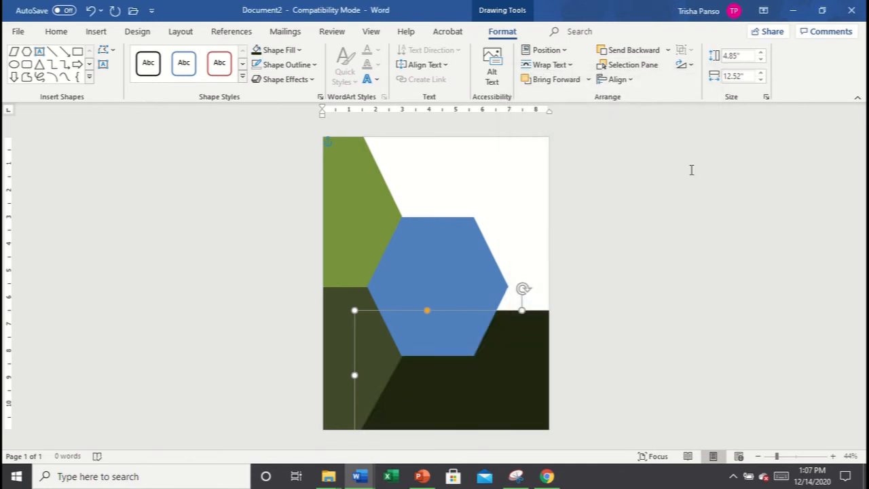
{"action": "left_click", "coordinate": [691, 170]}
Step: Refill the lower-left rectangle with the theme's darkest olive green and darken it slightly to a custom shade
{"action": "left_click", "coordinate": [328, 335]}
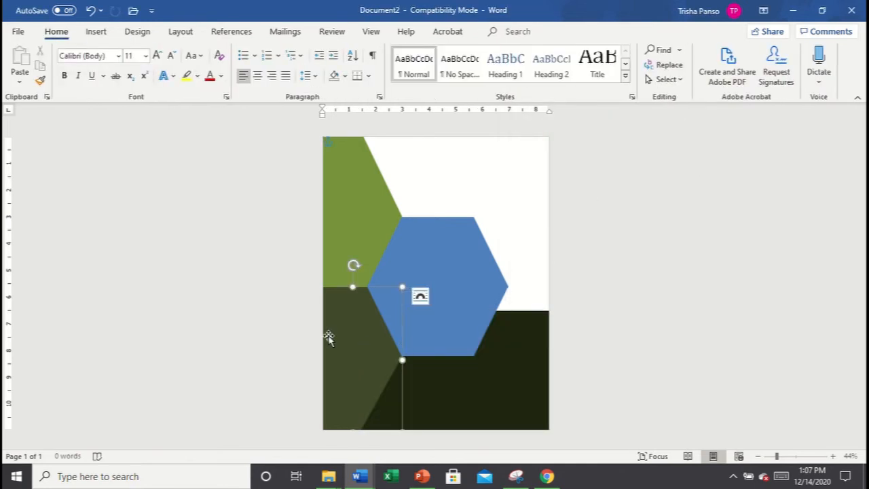
{"action": "left_click", "coordinate": [298, 53]}
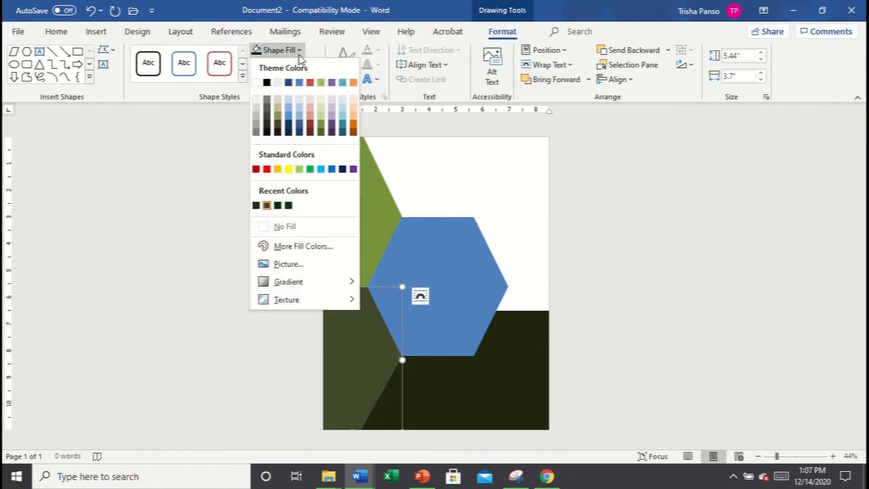
{"action": "left_click", "coordinate": [322, 131]}
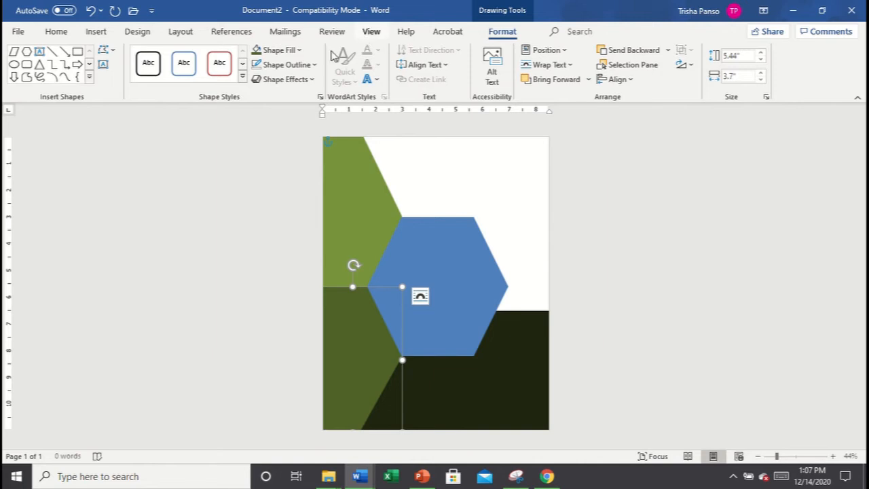
{"action": "left_click", "coordinate": [299, 50]}
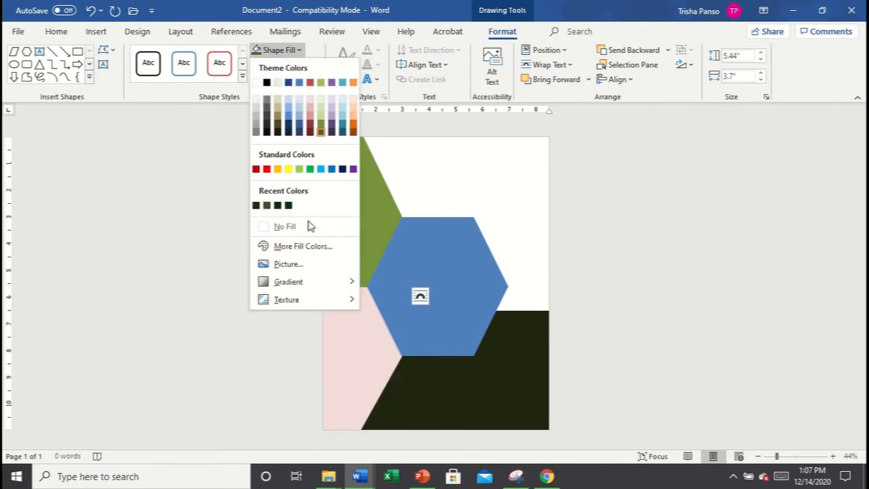
{"action": "left_click", "coordinate": [310, 247]}
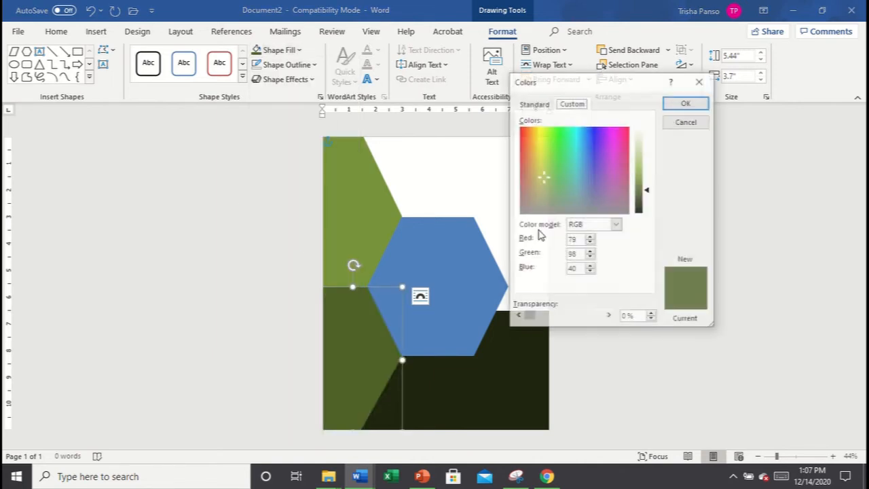
{"action": "left_click", "coordinate": [647, 196]}
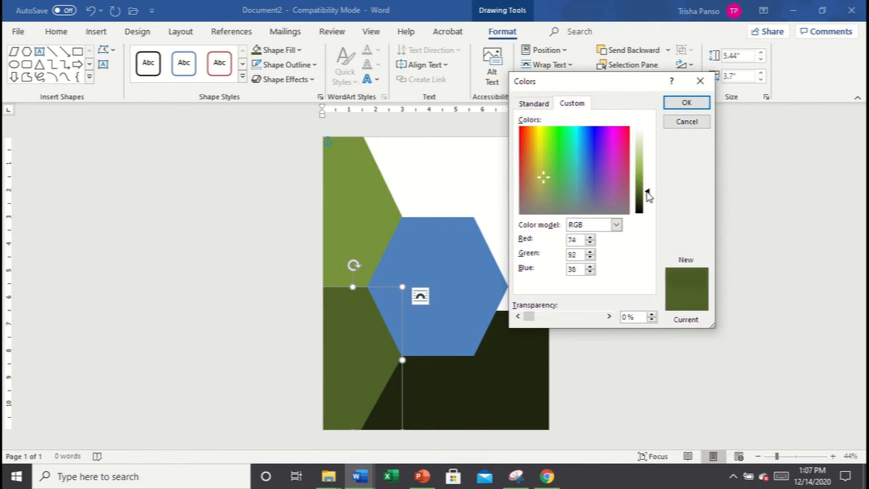
{"action": "left_click", "coordinate": [685, 103]}
{"action": "left_click", "coordinate": [676, 229]}
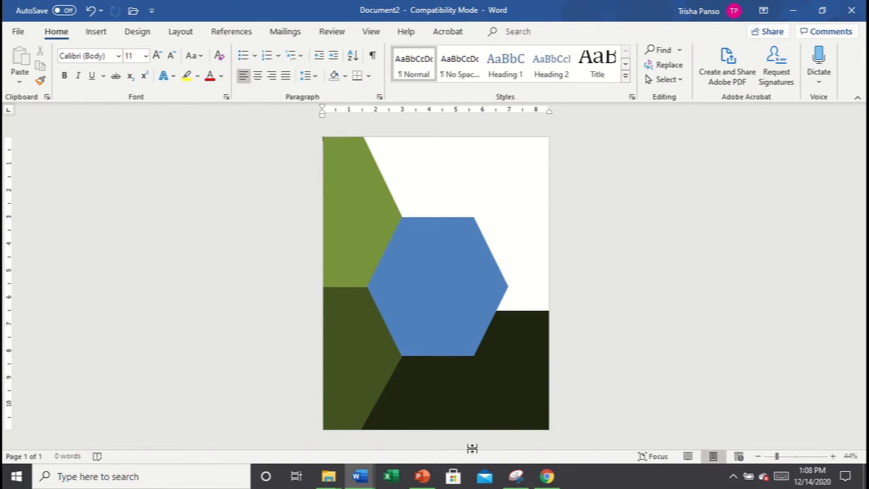
Step: Examine the picture-filled central hexagon in Sample-Cover as a reference, and return to Document2
{"action": "mouse_move", "coordinate": [360, 478]}
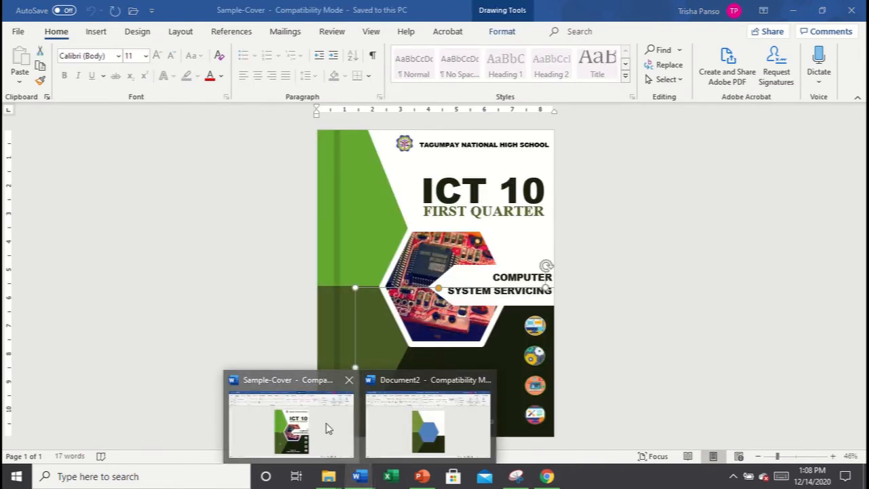
{"action": "left_click", "coordinate": [328, 427]}
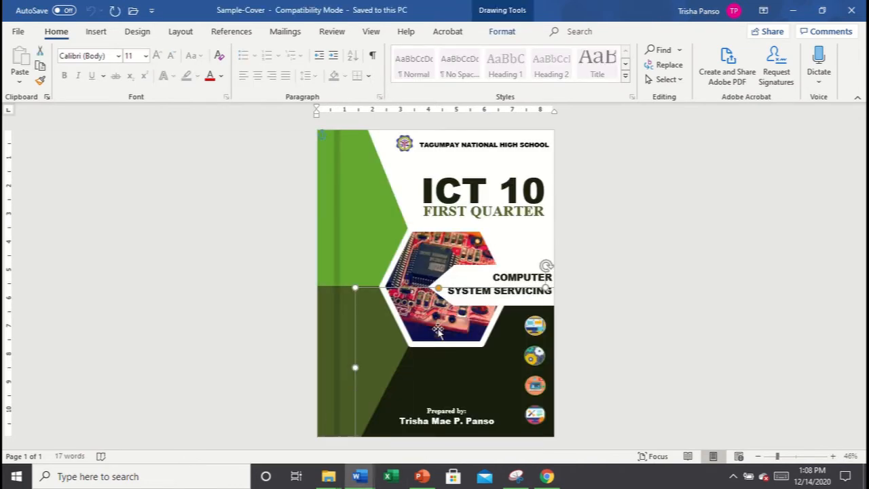
{"action": "left_click", "coordinate": [464, 238]}
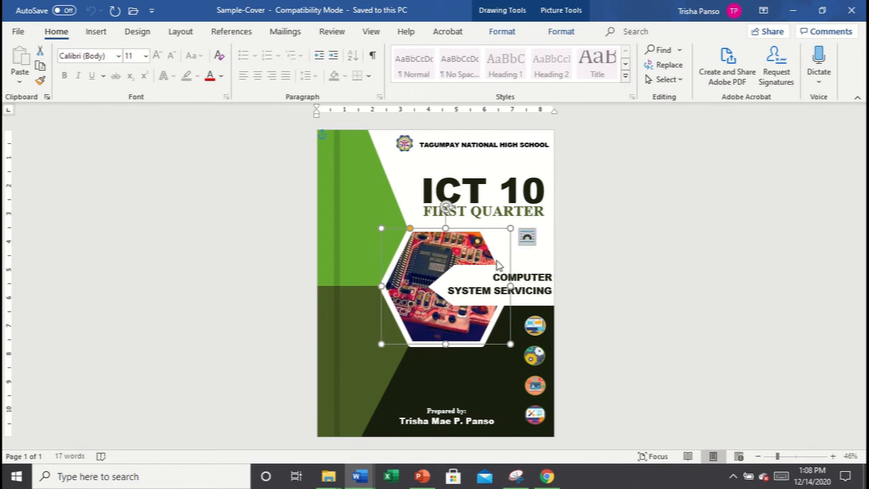
{"action": "mouse_move", "coordinate": [358, 478]}
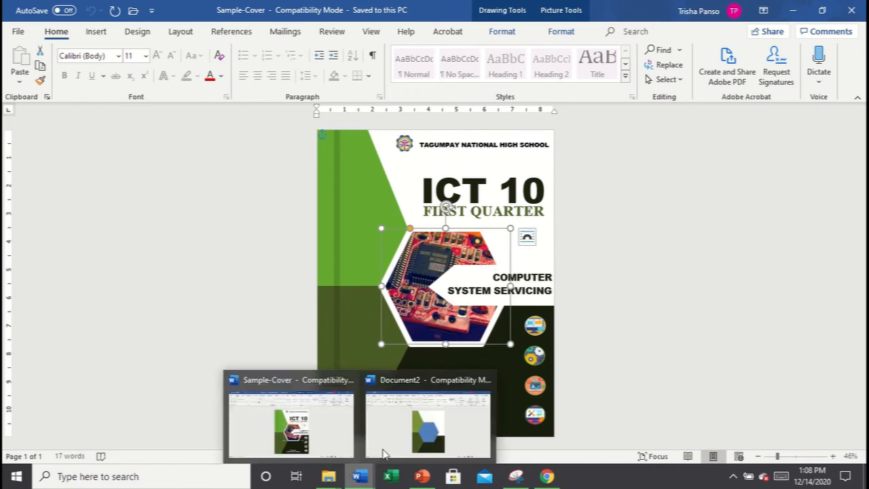
{"action": "left_click", "coordinate": [398, 435]}
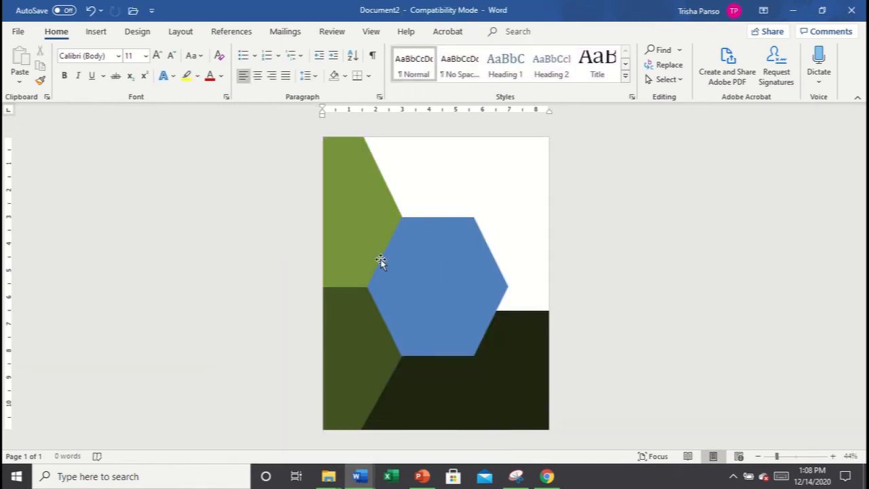
Step: Refill the upper-left green hexagon with the theme's light olive green and darken it to a custom RGB 116, 145, 59
{"action": "left_click", "coordinate": [360, 236]}
{"action": "mouse_move", "coordinate": [389, 31]}
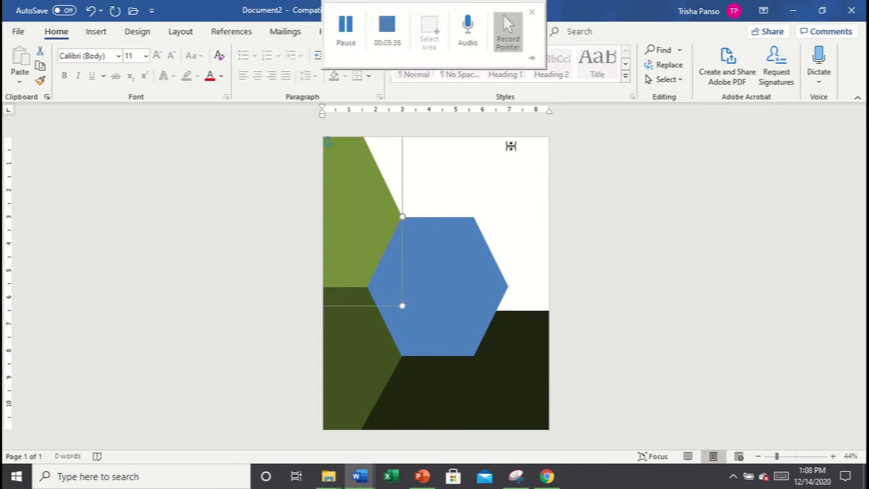
{"action": "left_click", "coordinate": [501, 34]}
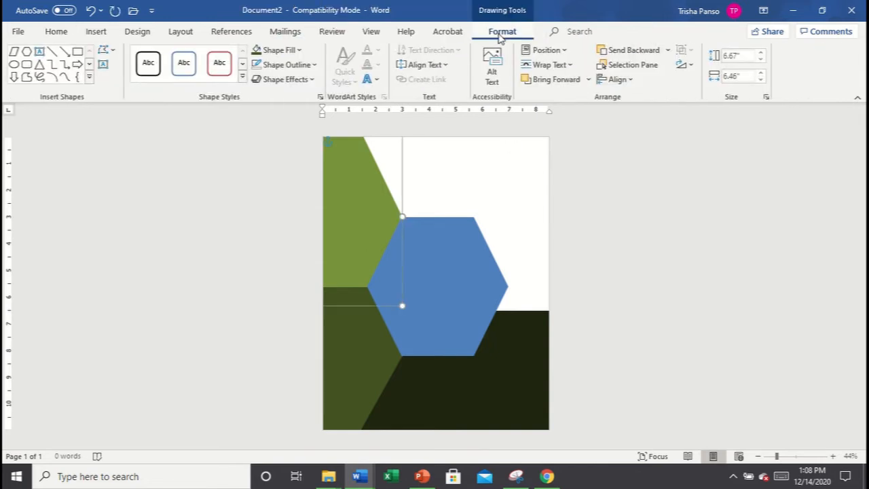
{"action": "left_click", "coordinate": [299, 52]}
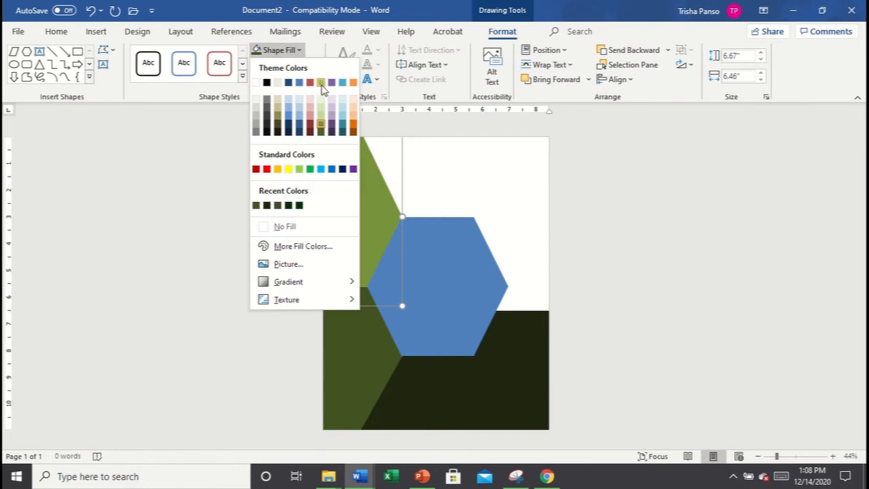
{"action": "left_click", "coordinate": [323, 120]}
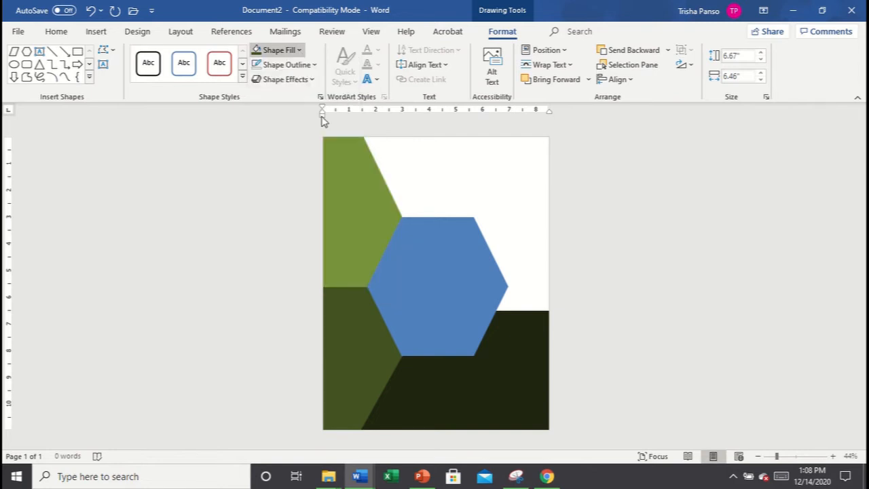
{"action": "left_click", "coordinate": [298, 52]}
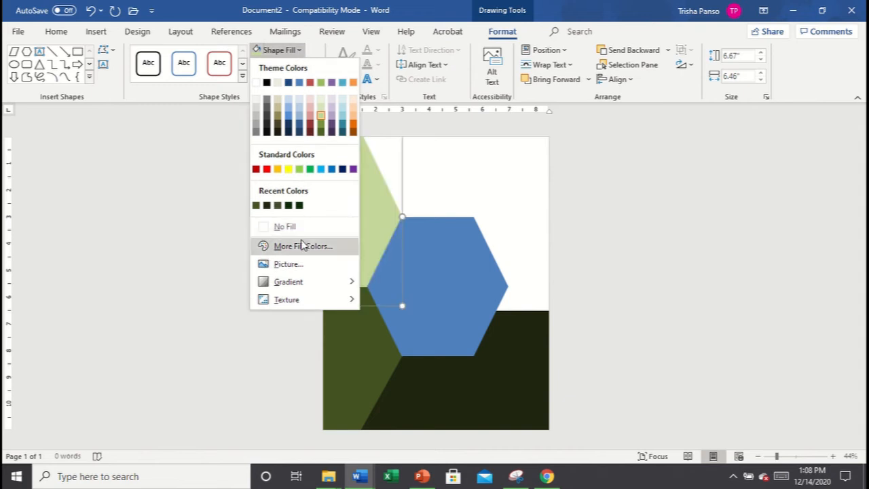
{"action": "left_click", "coordinate": [303, 248]}
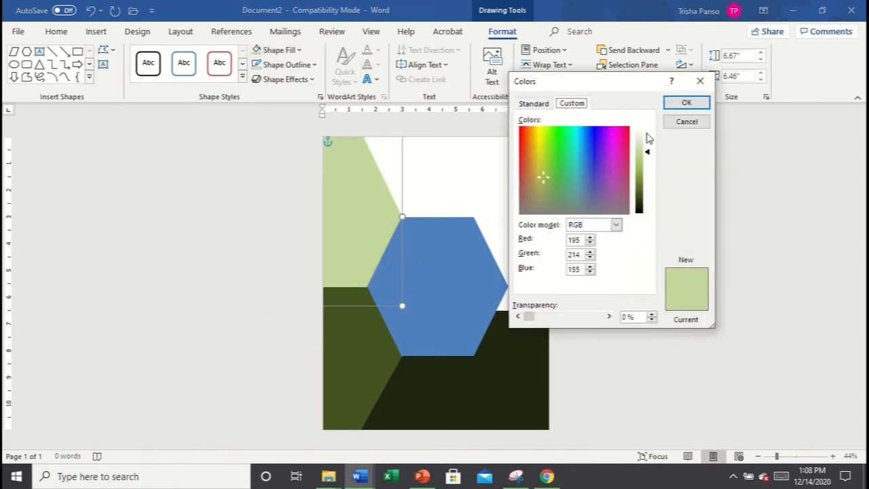
{"action": "left_click_drag", "start_coordinate": [648, 156], "coordinate": [646, 183]}
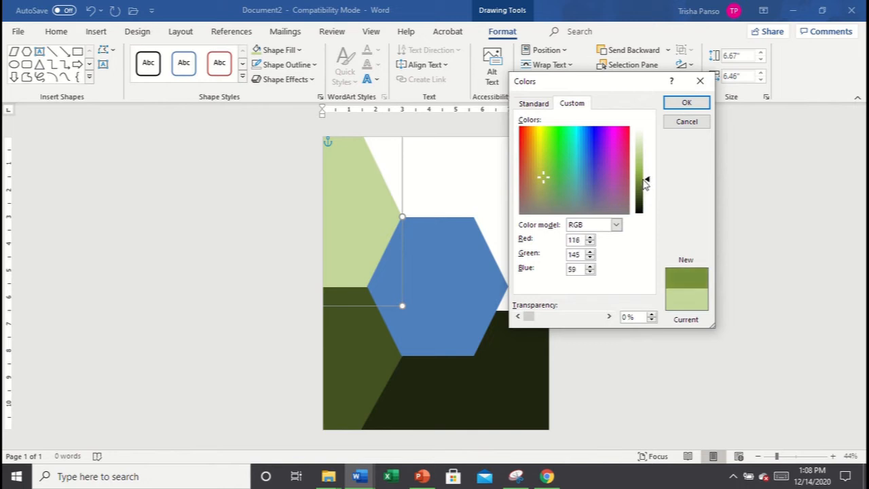
{"action": "left_click", "coordinate": [692, 105]}
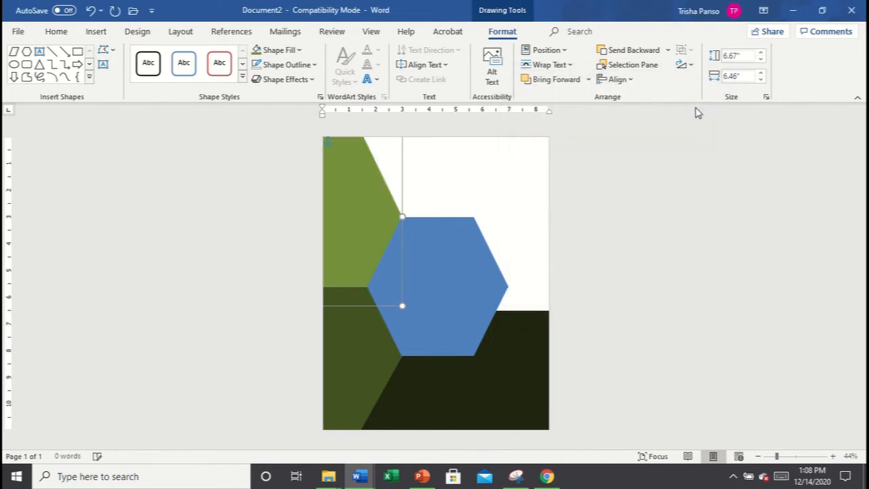
{"action": "left_click", "coordinate": [667, 196]}
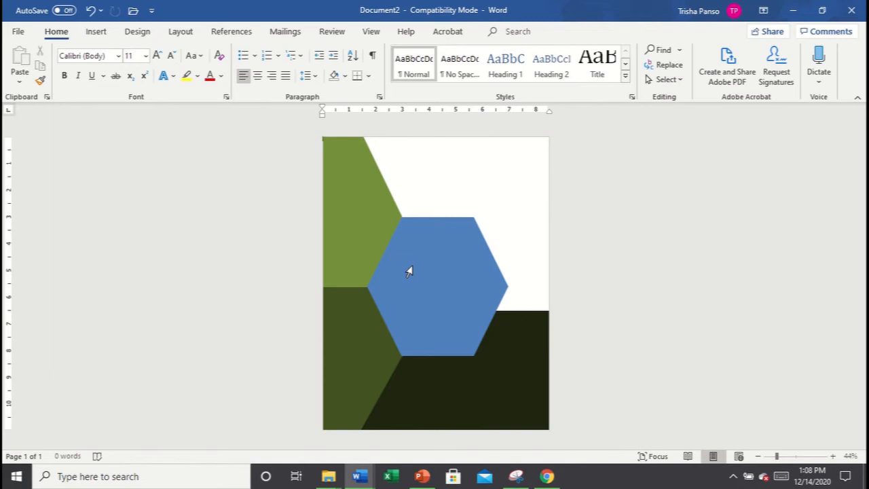
Step: Remove the fill from the blue central hexagon
{"action": "left_click", "coordinate": [464, 253]}
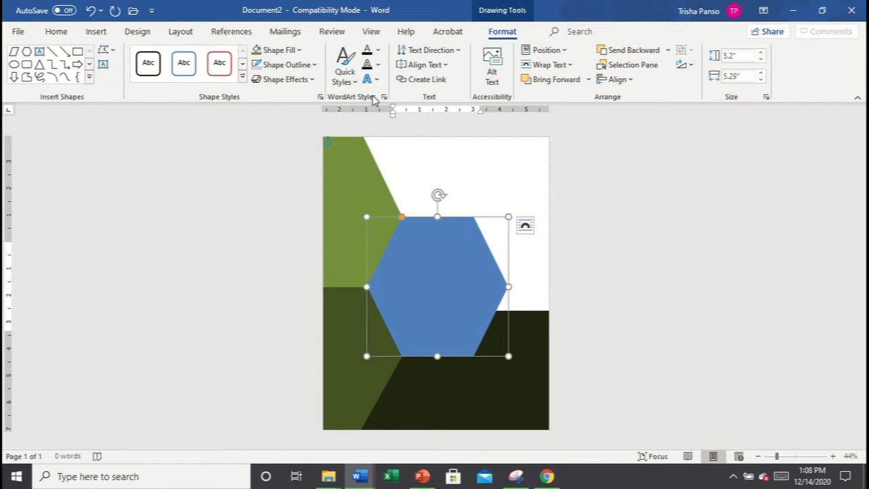
{"action": "left_click", "coordinate": [299, 50]}
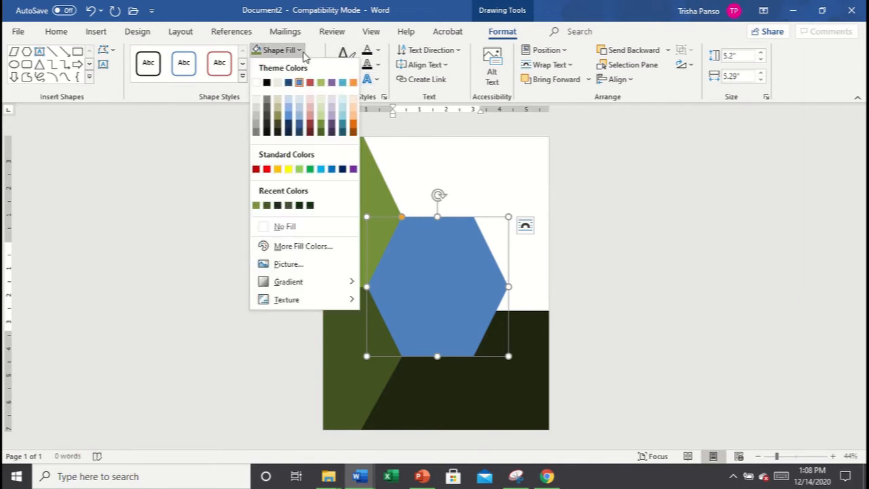
{"action": "left_click", "coordinate": [302, 228]}
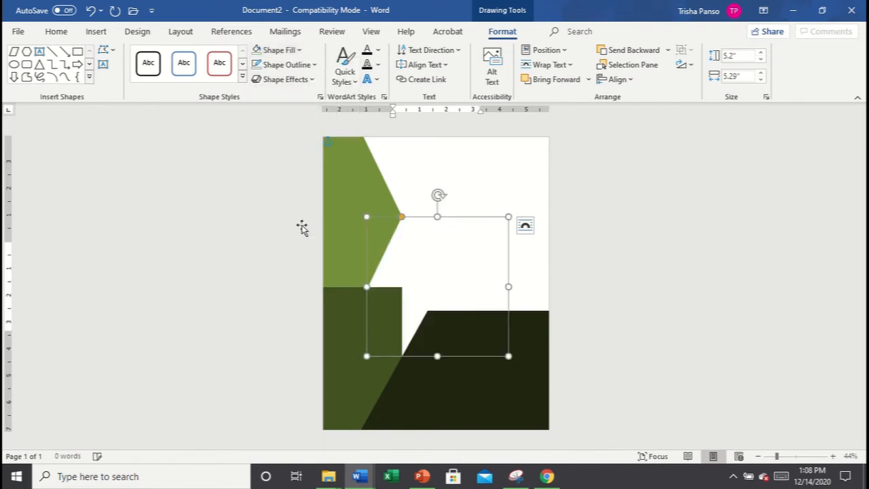
Step: Give the central hexagon a black outline and fill it with white
{"action": "left_click", "coordinate": [306, 64]}
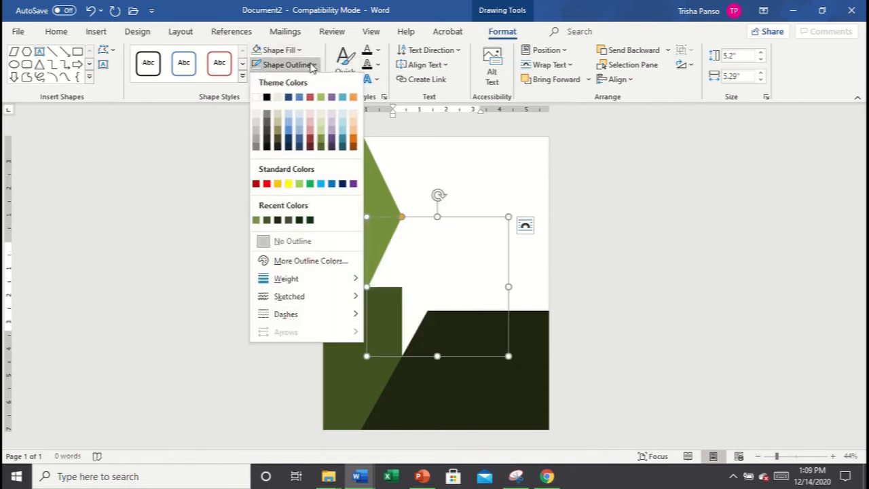
{"action": "left_click", "coordinate": [267, 99]}
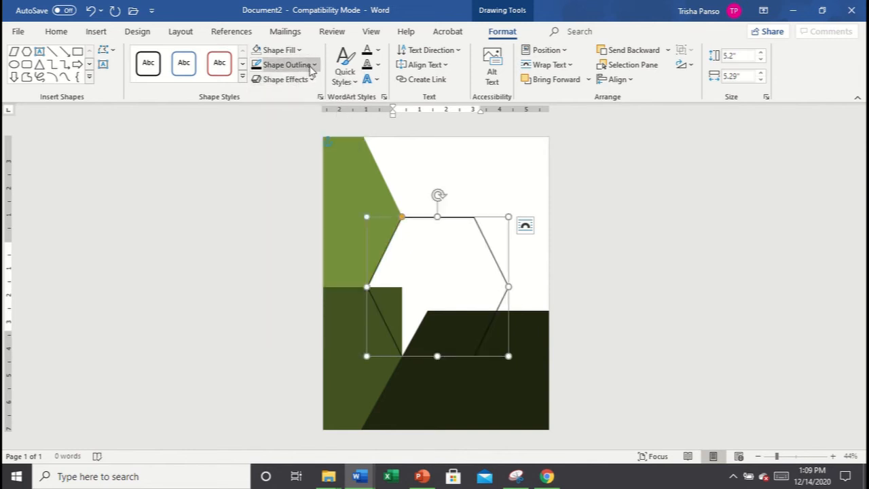
{"action": "left_click", "coordinate": [291, 51]}
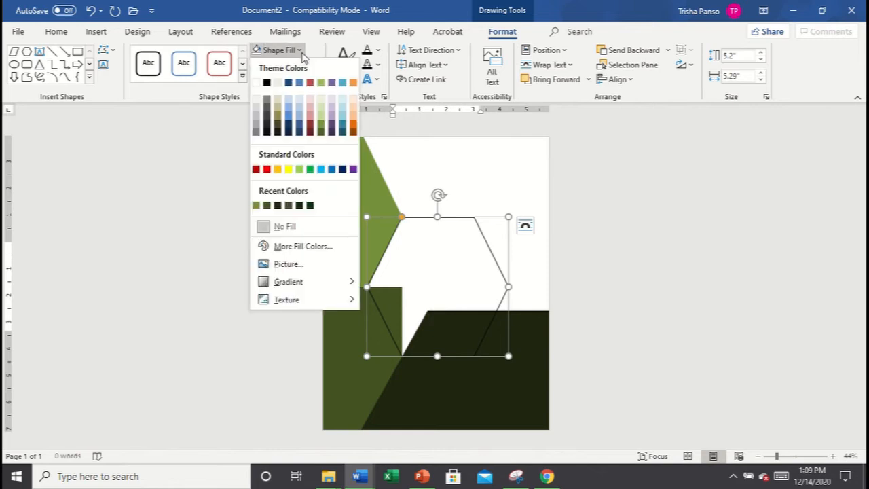
{"action": "left_click", "coordinate": [257, 83]}
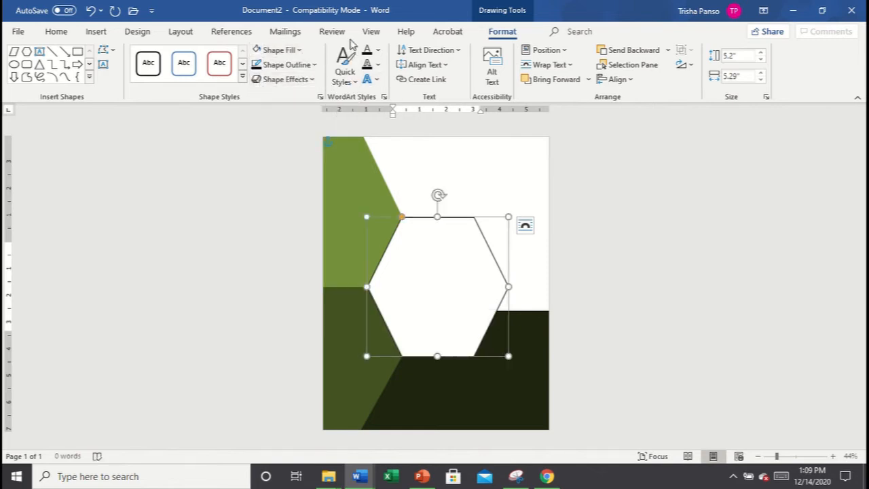
Step: Try a 20 pt outline on the central hexagon and reduce the line width to 15 pt
{"action": "left_click", "coordinate": [316, 69]}
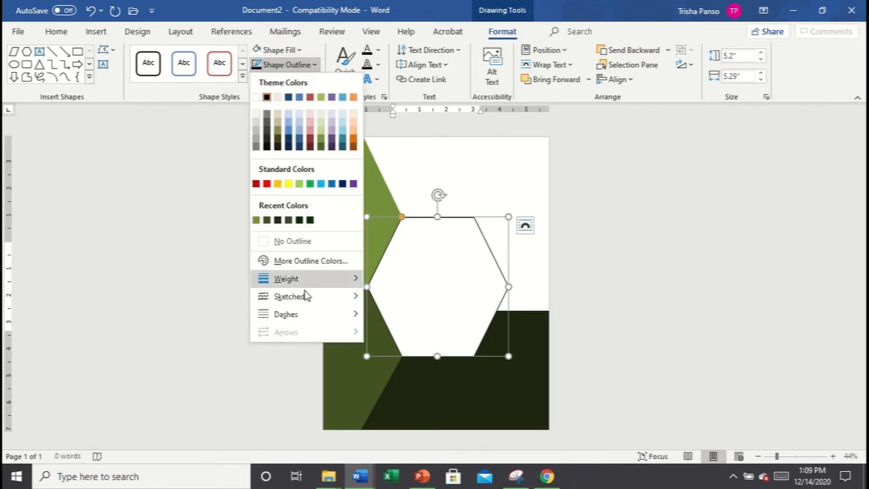
{"action": "mouse_move", "coordinate": [304, 285]}
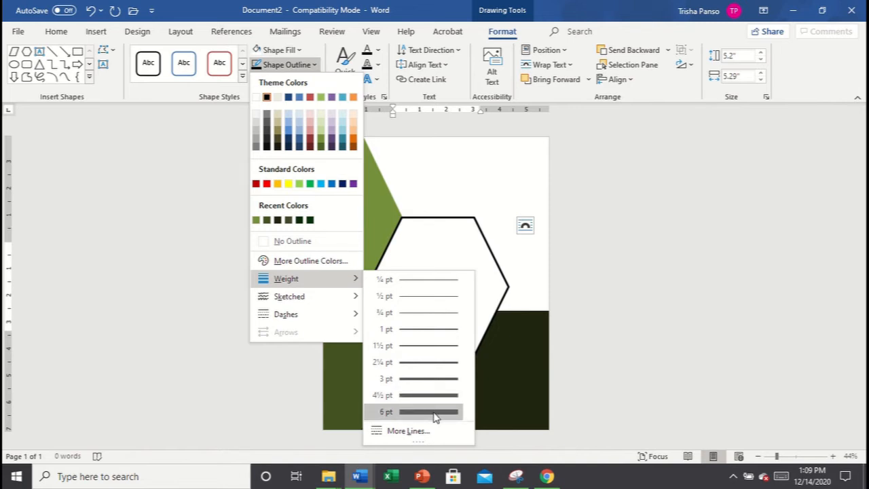
{"action": "left_click", "coordinate": [427, 432]}
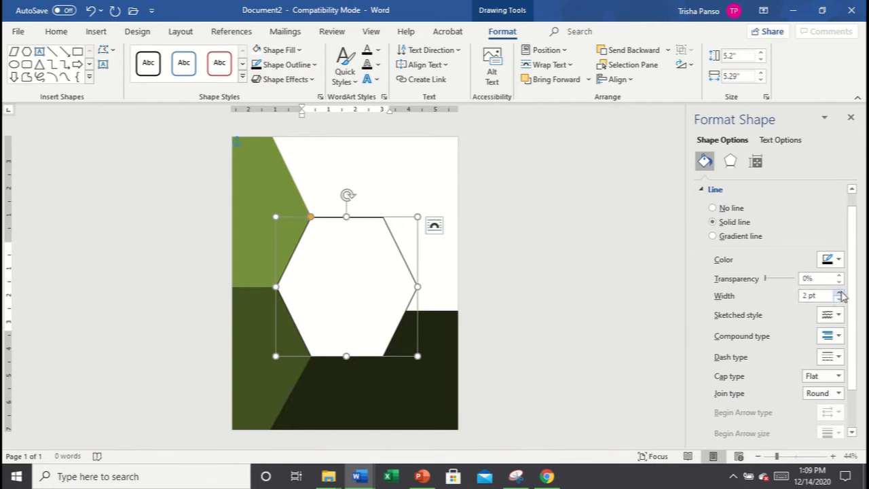
{"action": "double_click", "coordinate": [805, 296]}
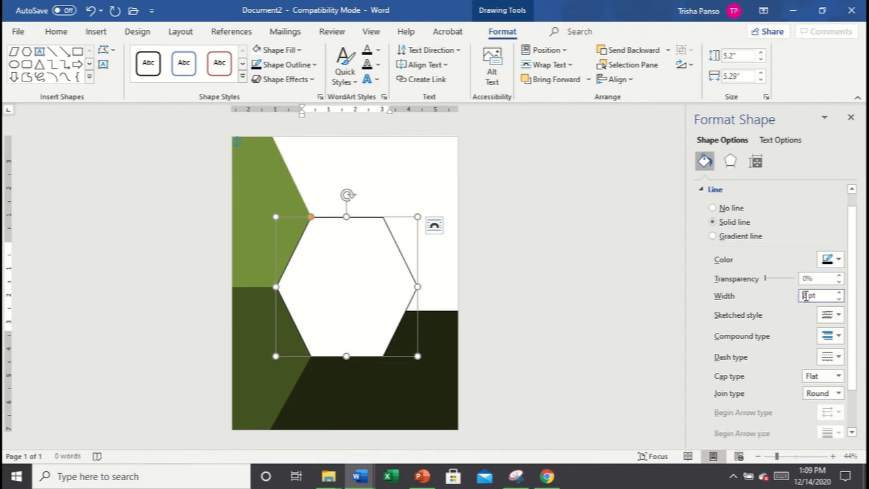
{"action": "type", "text": "20"}
{"action": "key", "text": "Return"}
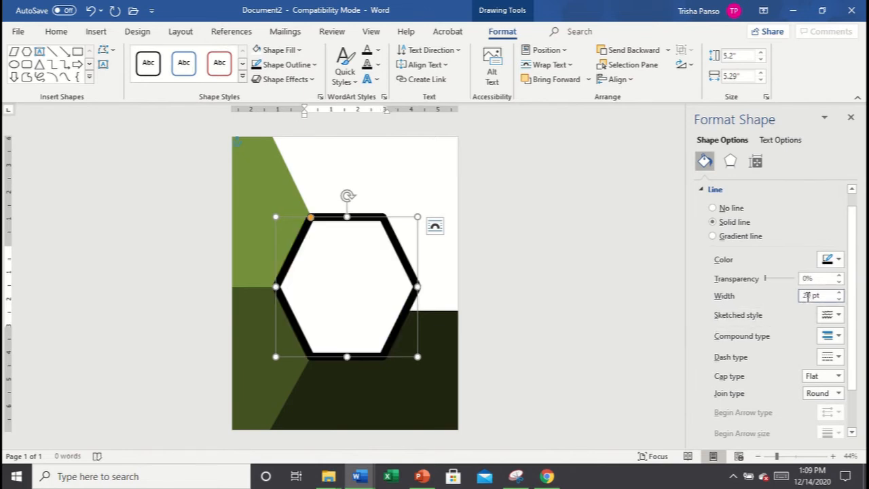
{"action": "key", "text": "BackSpace"}
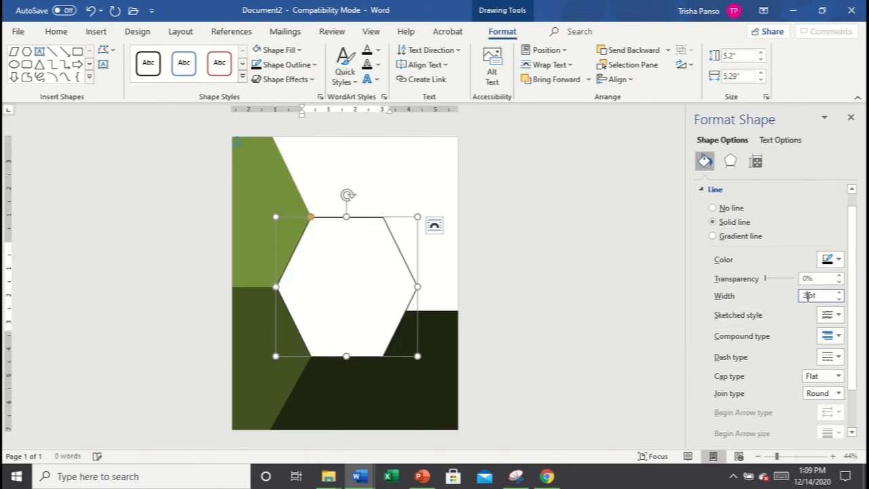
{"action": "key", "text": "BackSpace"}
{"action": "type", "text": "11"}
{"action": "left_click", "coordinate": [638, 310]}
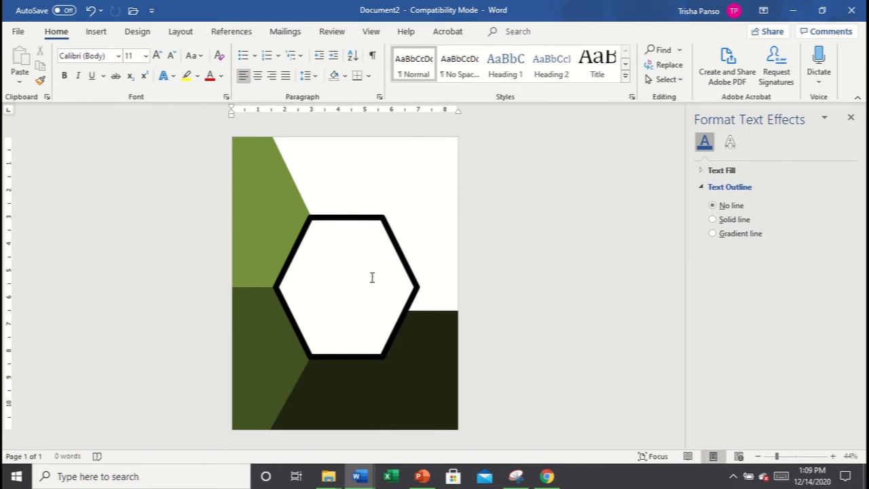
Step: Change the central hexagon's outline color to the theme's dark blue
{"action": "left_click", "coordinate": [410, 277]}
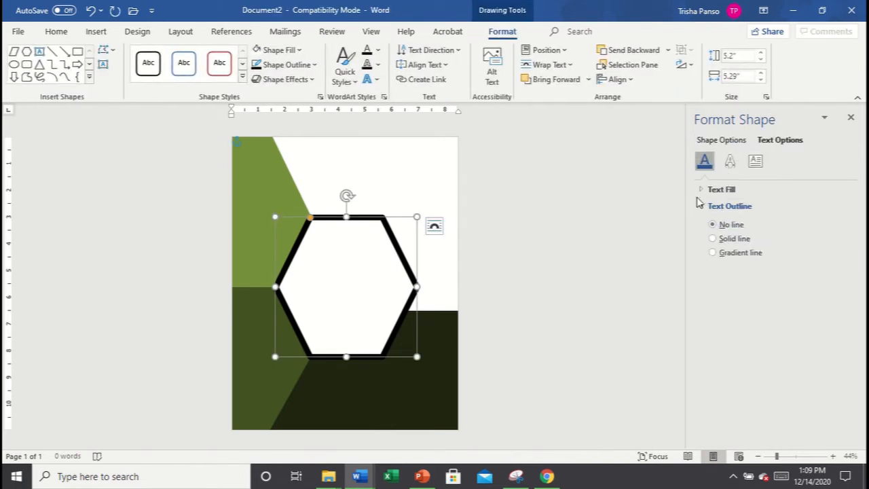
{"action": "left_click", "coordinate": [729, 161]}
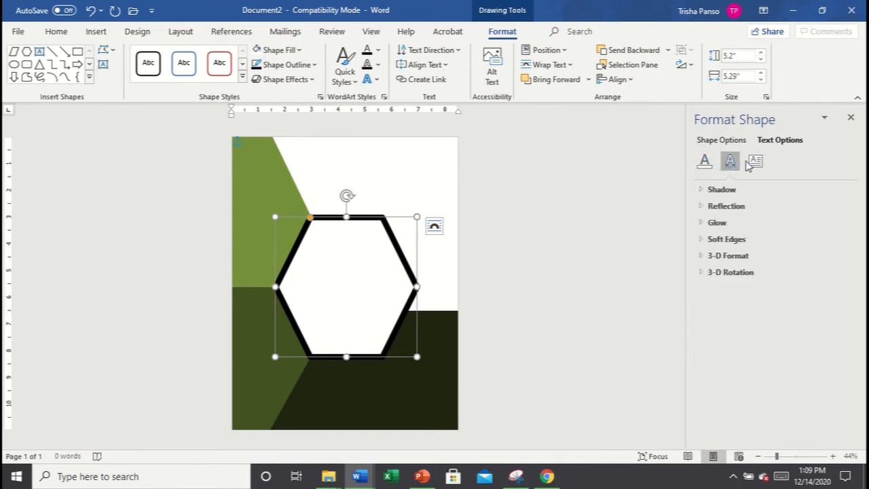
{"action": "left_click", "coordinate": [753, 163]}
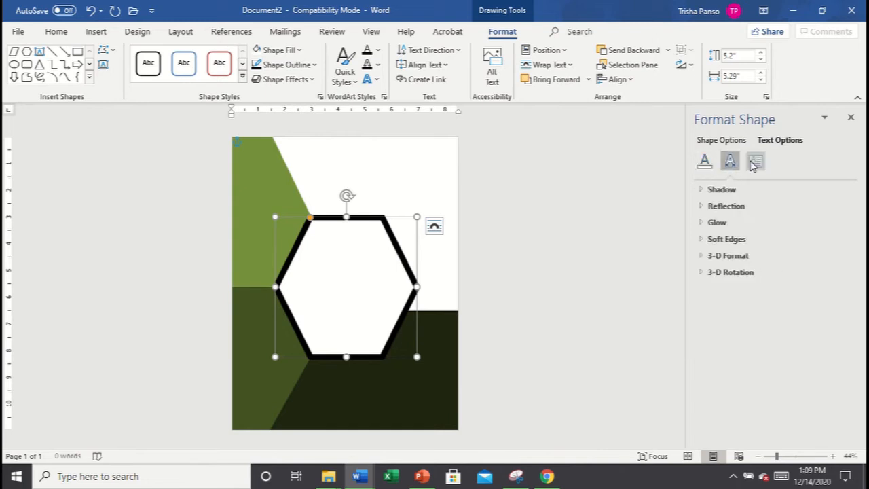
{"action": "left_click", "coordinate": [706, 163]}
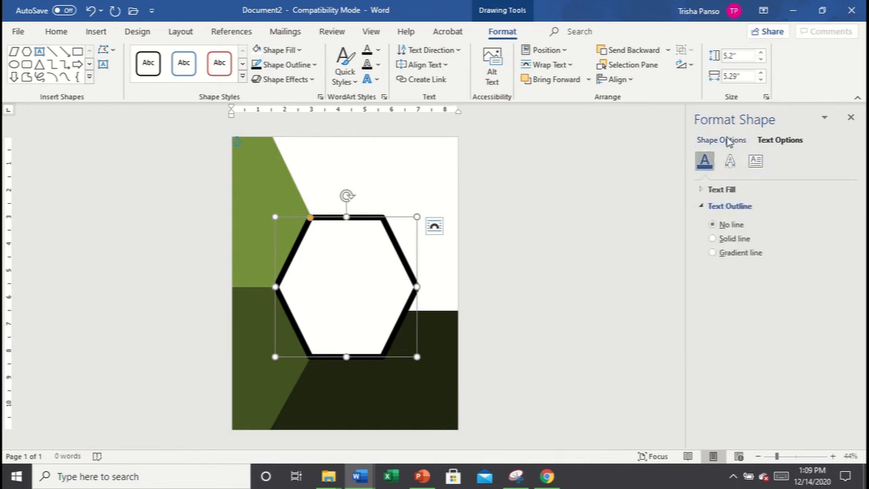
{"action": "left_click", "coordinate": [724, 140]}
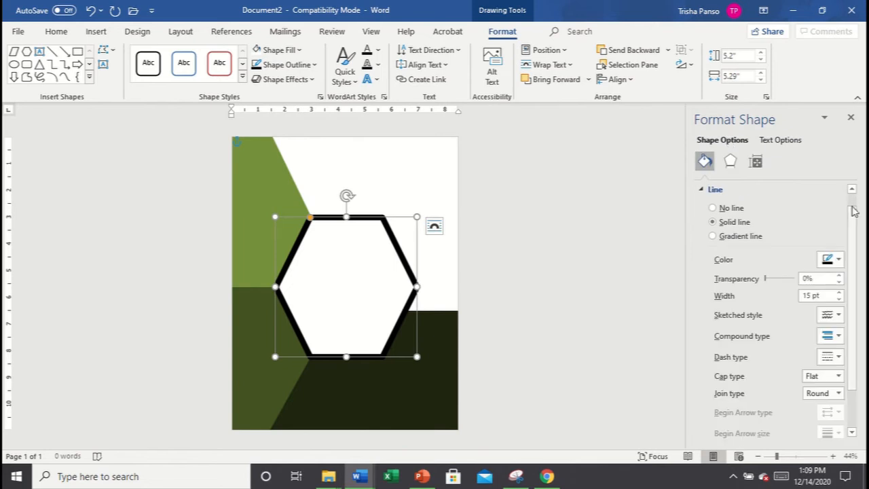
{"action": "left_click", "coordinate": [837, 261]}
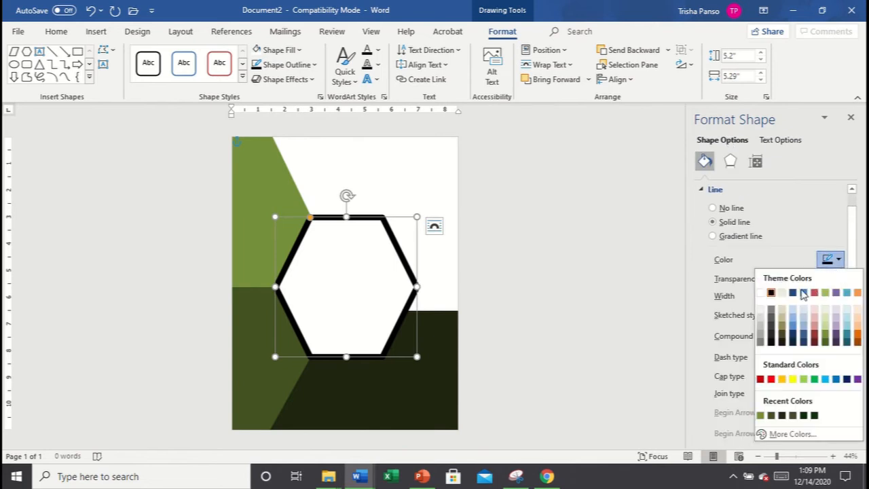
{"action": "left_click", "coordinate": [803, 293]}
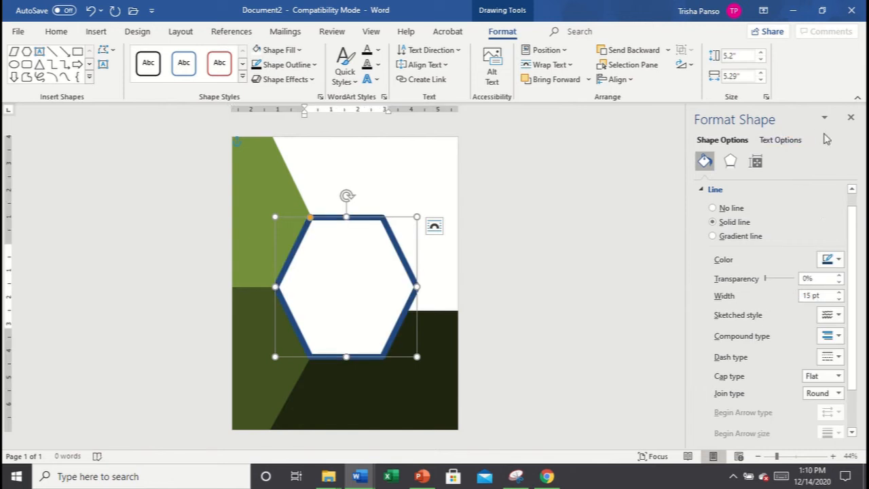
Step: Try orange and standard dark blue outline colors on the central hexagon
{"action": "left_click", "coordinate": [839, 260]}
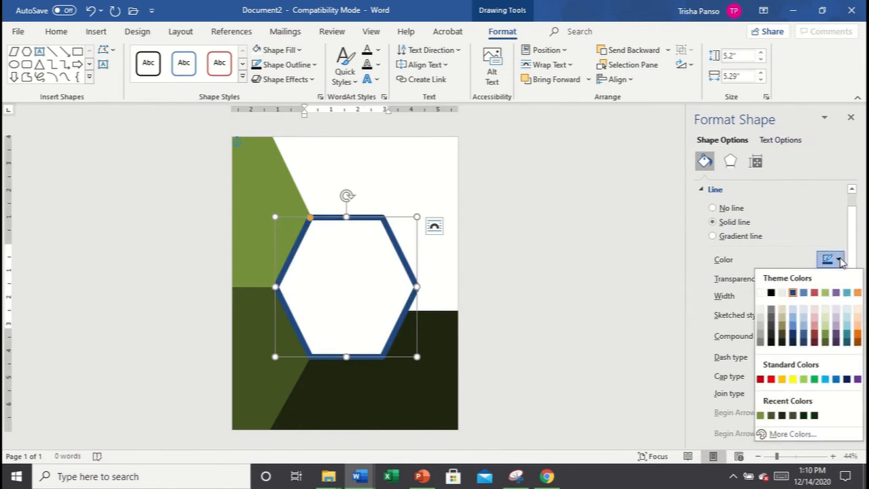
{"action": "left_click", "coordinate": [782, 378]}
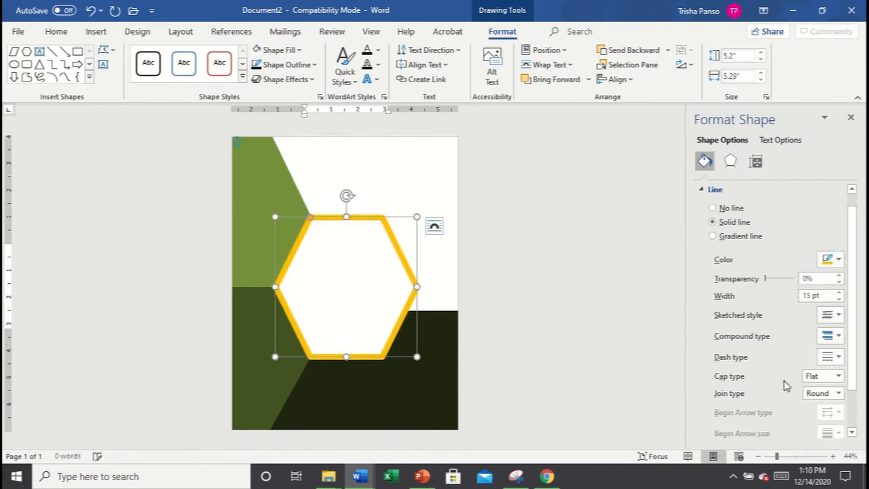
{"action": "left_click", "coordinate": [839, 260]}
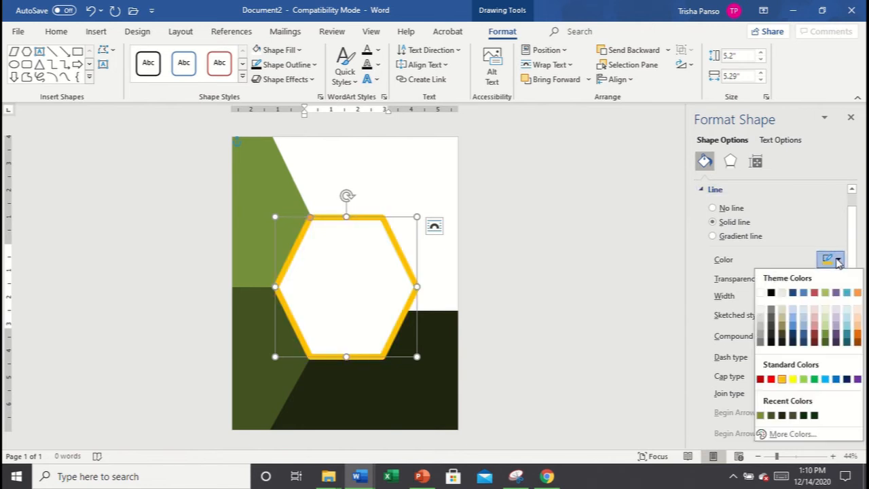
{"action": "left_click", "coordinate": [847, 379]}
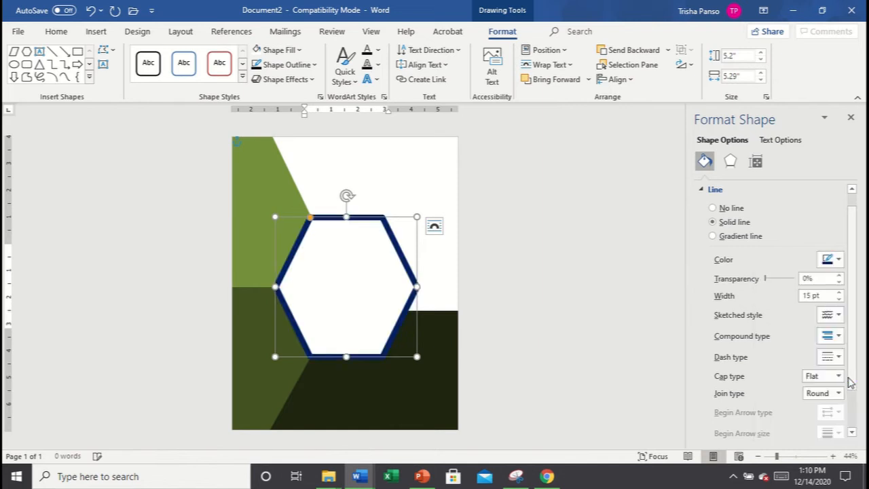
Step: Set the central hexagon's outline color to black and close the formatting pane
{"action": "left_click", "coordinate": [837, 260]}
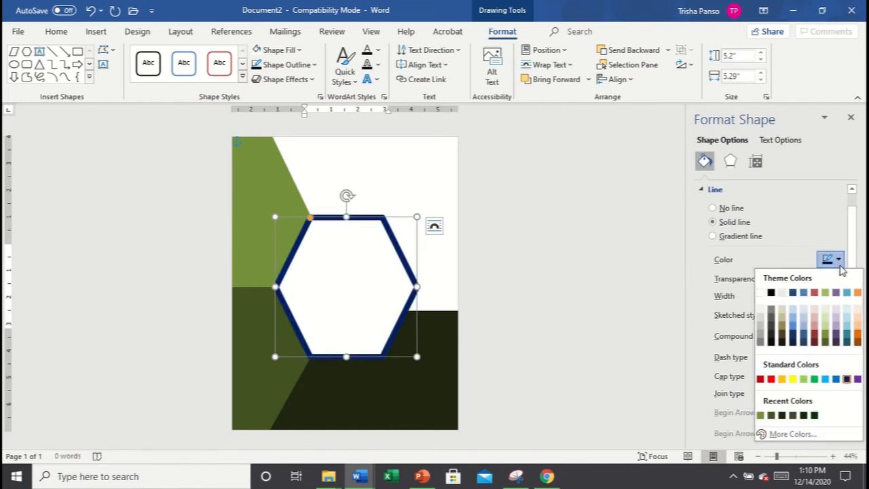
{"action": "left_click", "coordinate": [773, 293]}
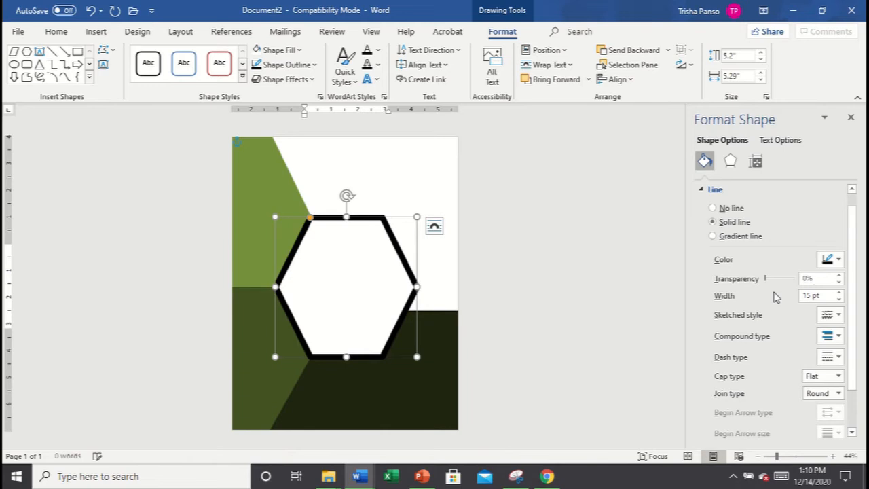
{"action": "left_click", "coordinate": [555, 259]}
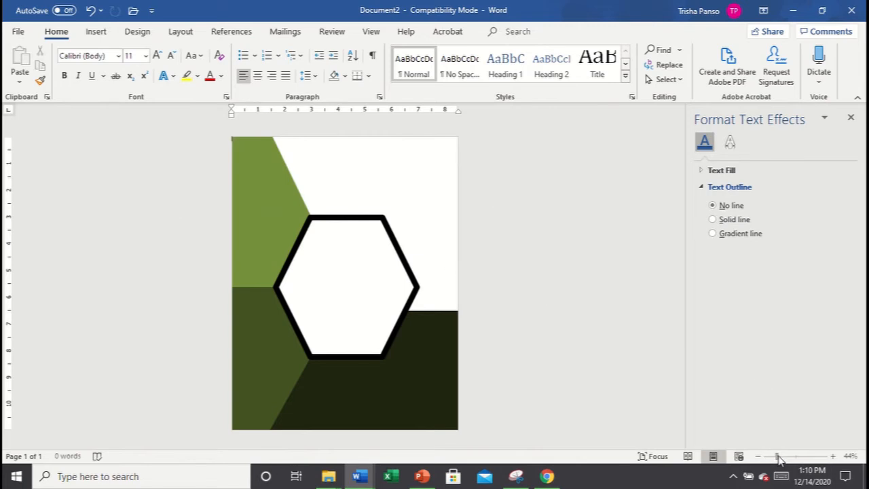
{"action": "mouse_move", "coordinate": [776, 456]}
{"action": "left_mouse_down"}
{"action": "mouse_move", "coordinate": [795, 459]}
{"action": "mouse_move", "coordinate": [769, 460]}
{"action": "mouse_move", "coordinate": [784, 459]}
{"action": "left_mouse_up"}
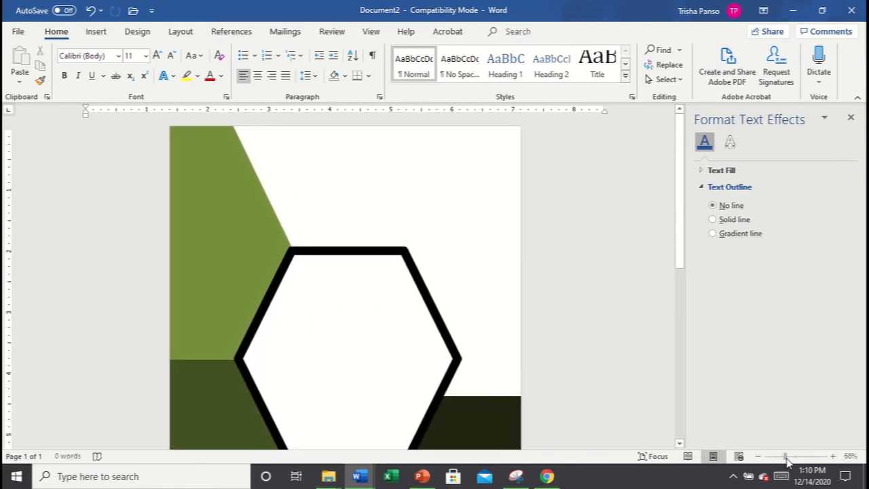
{"action": "left_click_drag", "start_coordinate": [682, 194], "coordinate": [687, 232]}
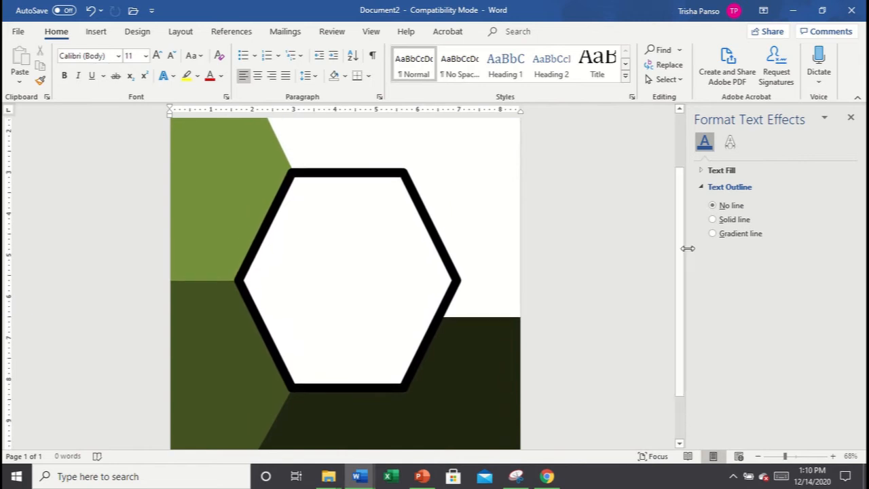
{"action": "left_click_drag", "start_coordinate": [785, 459], "coordinate": [777, 459]}
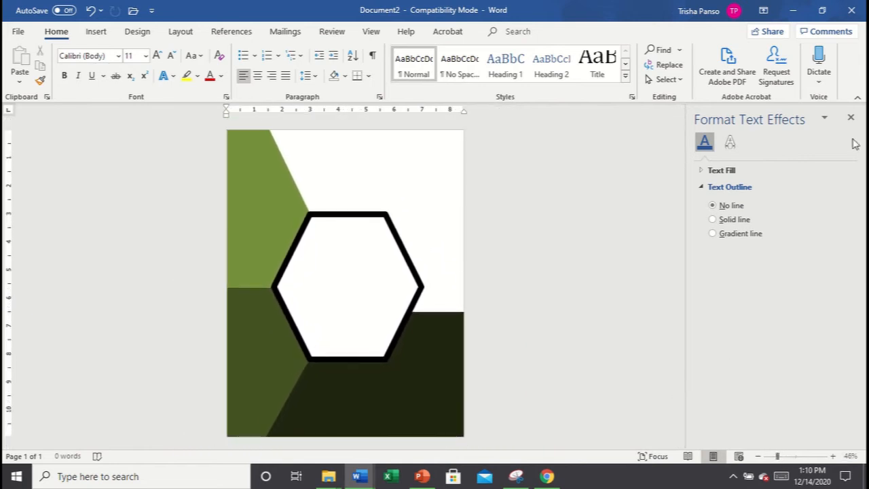
{"action": "left_click", "coordinate": [851, 118]}
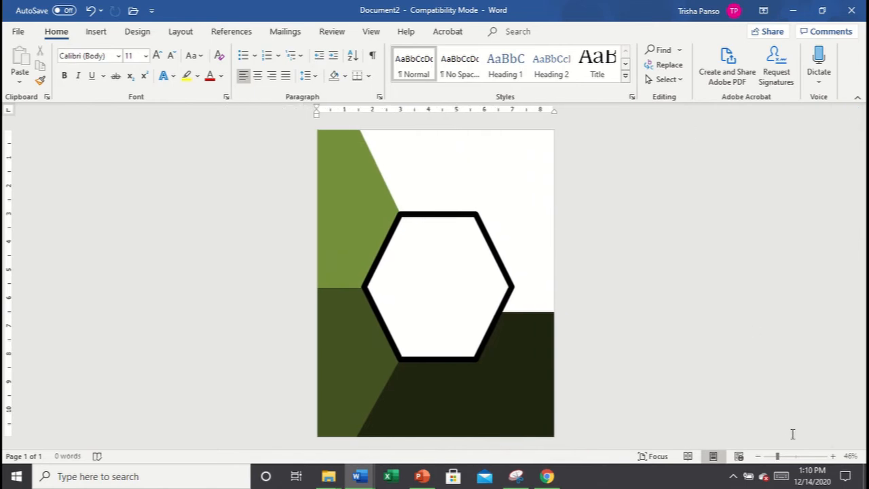
Step: Examine the COMPUTER SYSTEM SERVICING banner in the Sample-Cover document and return to Document2
{"action": "mouse_move", "coordinate": [315, 6]}
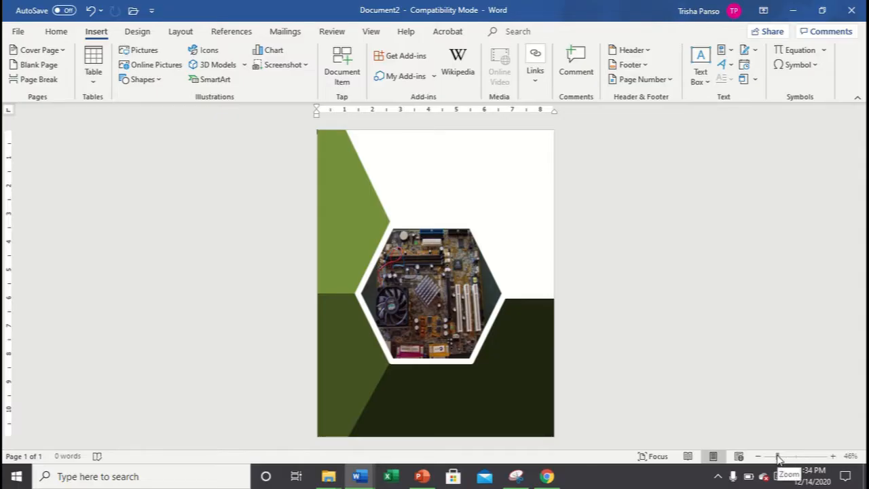
{"action": "mouse_move", "coordinate": [777, 456]}
{"action": "left_mouse_down"}
{"action": "mouse_move", "coordinate": [785, 456]}
{"action": "mouse_move", "coordinate": [777, 457]}
{"action": "left_mouse_up"}
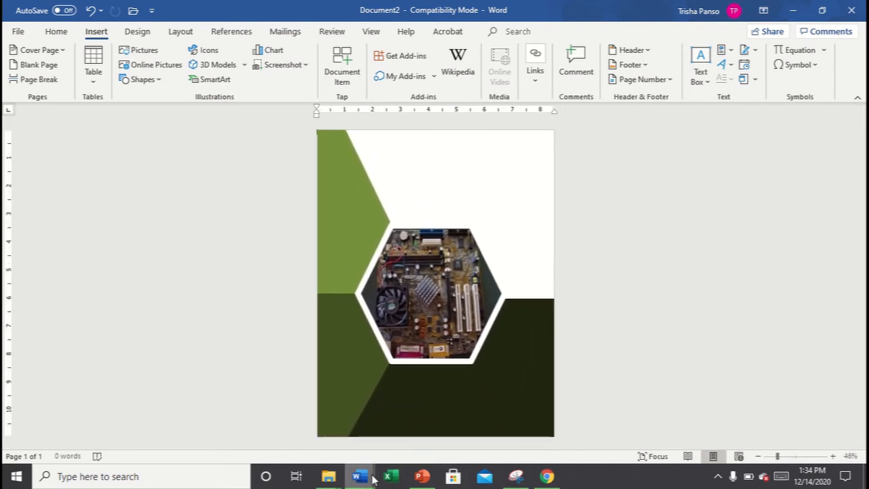
{"action": "left_click", "coordinate": [298, 412]}
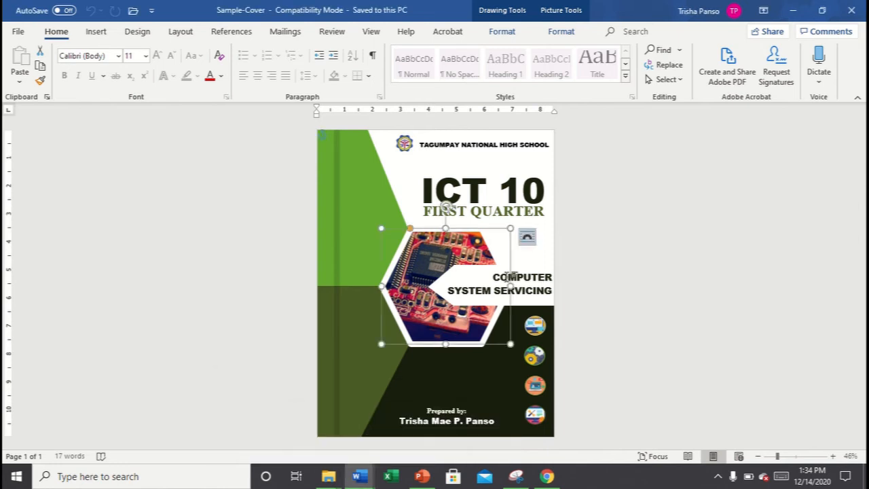
{"action": "left_click", "coordinate": [540, 291]}
{"action": "left_click", "coordinate": [539, 291]}
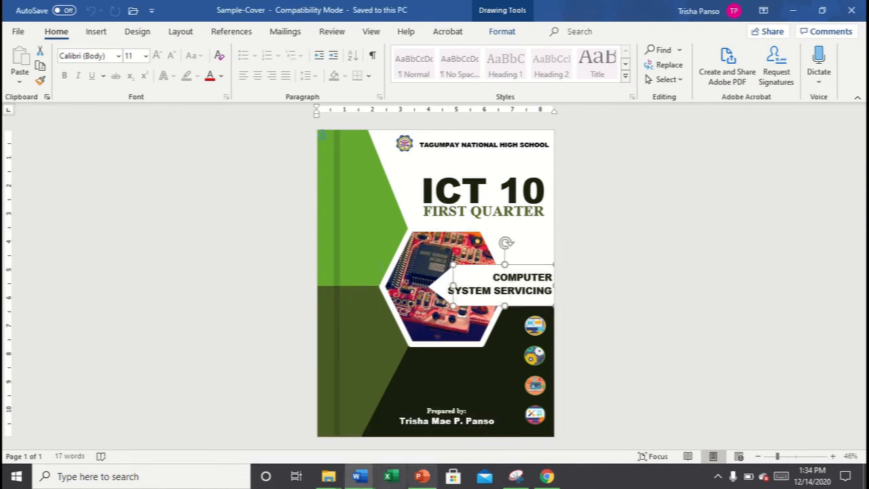
{"action": "mouse_move", "coordinate": [365, 481]}
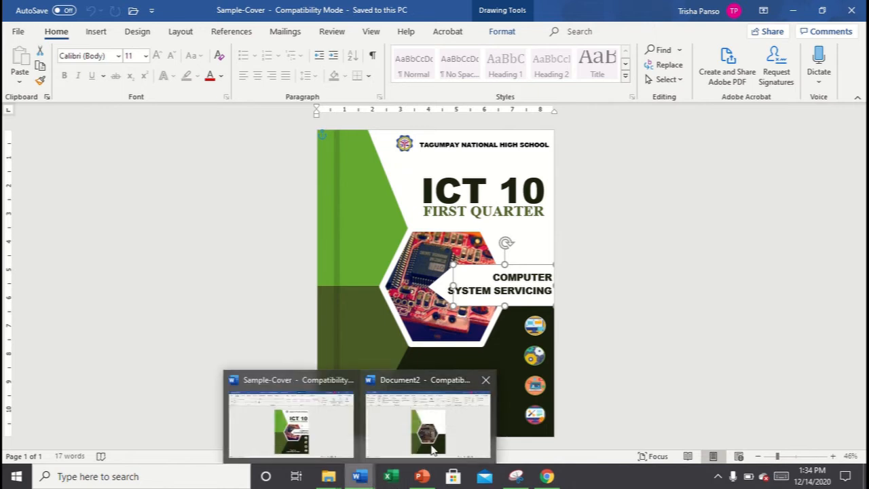
{"action": "left_click", "coordinate": [433, 448]}
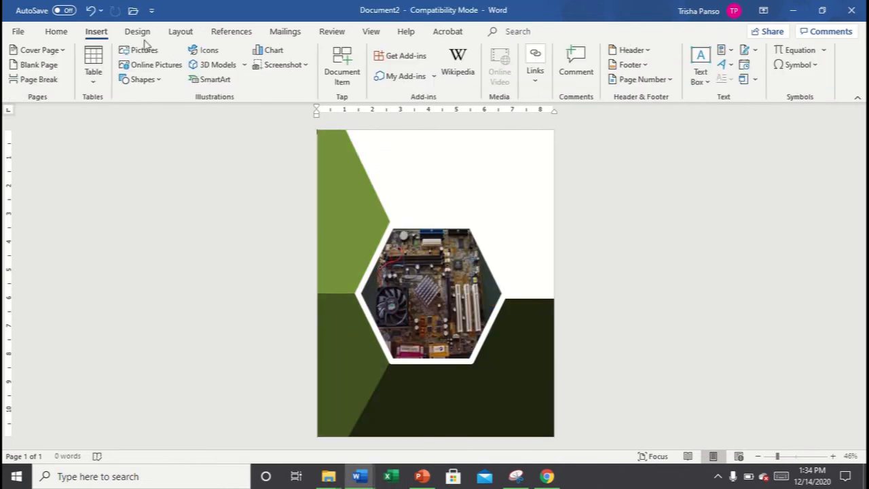
Step: Draw a rectangle about 2.02" high and 4.07" wide across the right part of the hexagon picture, reaching the page's right edge
{"action": "left_click", "coordinate": [142, 78]}
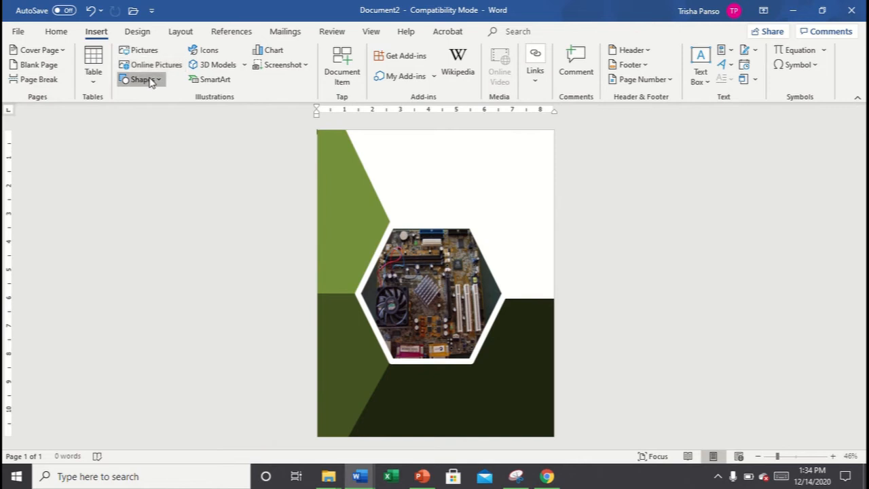
{"action": "left_click", "coordinate": [192, 114]}
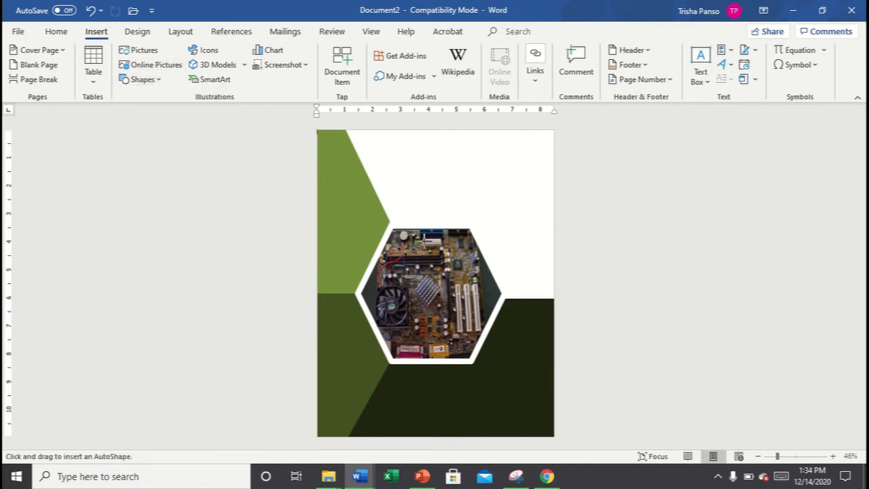
{"action": "left_click_drag", "start_coordinate": [440, 274], "coordinate": [528, 302]}
{"action": "left_click_drag", "start_coordinate": [778, 457], "coordinate": [797, 459]}
{"action": "left_click_drag", "start_coordinate": [694, 392], "coordinate": [696, 392]}
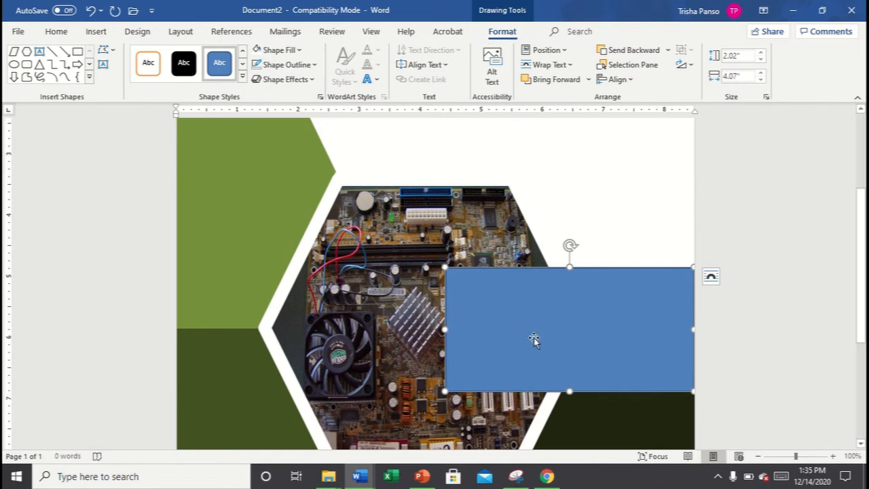
Step: Draw a triangle about 1.64" high and 2.48" wide over the hexagon picture and rotate it to point left
{"action": "left_click", "coordinate": [39, 65]}
{"action": "left_click_drag", "start_coordinate": [319, 283], "coordinate": [471, 384]}
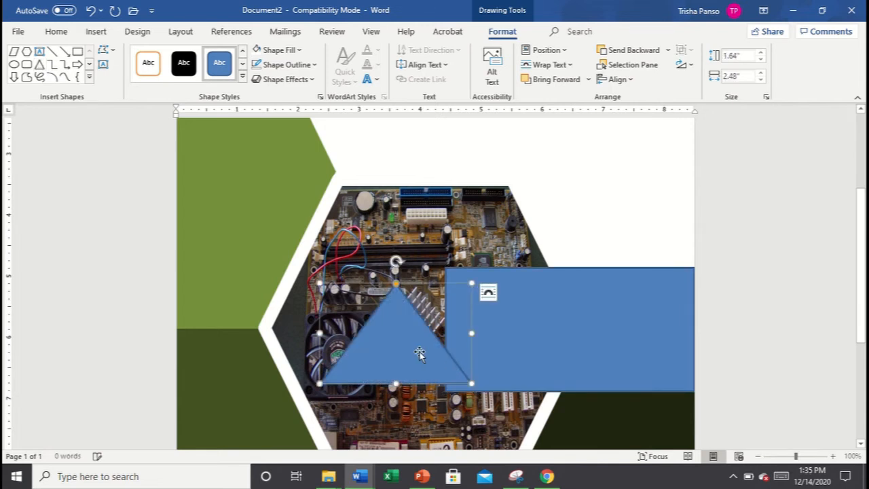
{"action": "left_click_drag", "start_coordinate": [419, 353], "coordinate": [407, 330]}
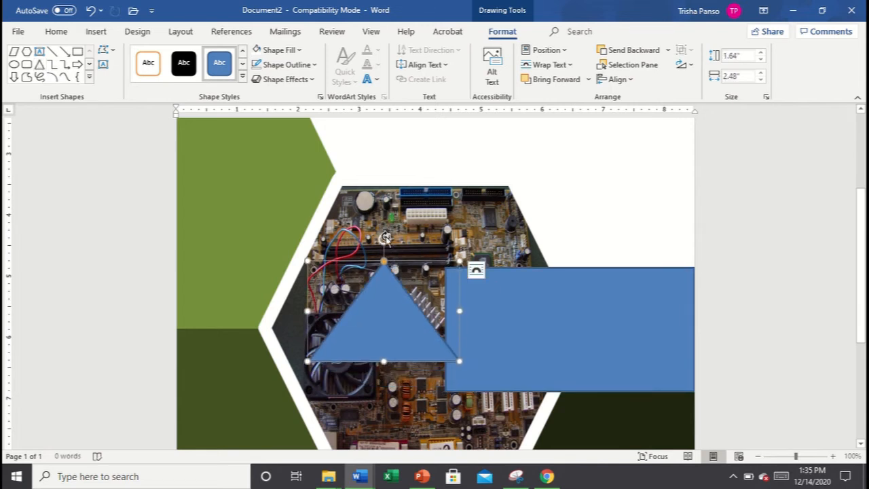
{"action": "left_click_drag", "start_coordinate": [384, 229], "coordinate": [332, 312]}
Step: Place the triangle against the rectangle's left edge and shrink its base to about 2.02" to match the rectangle's height
{"action": "left_click_drag", "start_coordinate": [416, 298], "coordinate": [426, 331]}
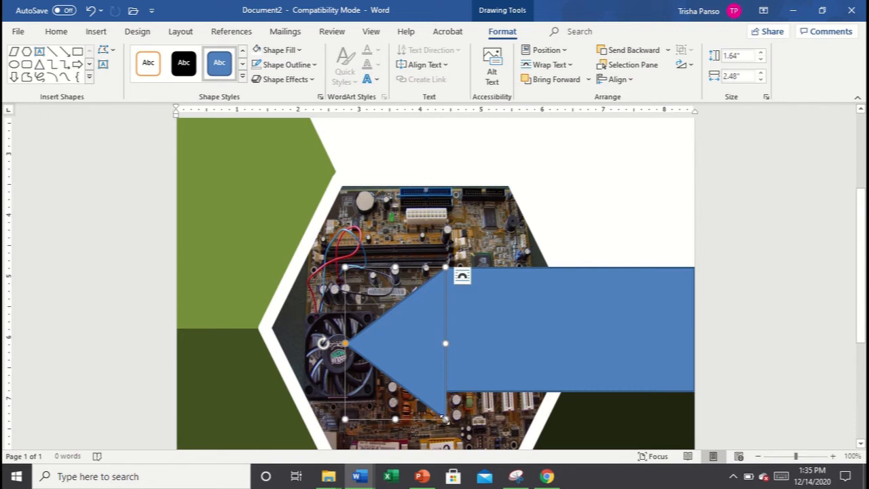
{"action": "left_click_drag", "start_coordinate": [445, 419], "coordinate": [444, 392]}
{"action": "left_click", "coordinate": [753, 392]}
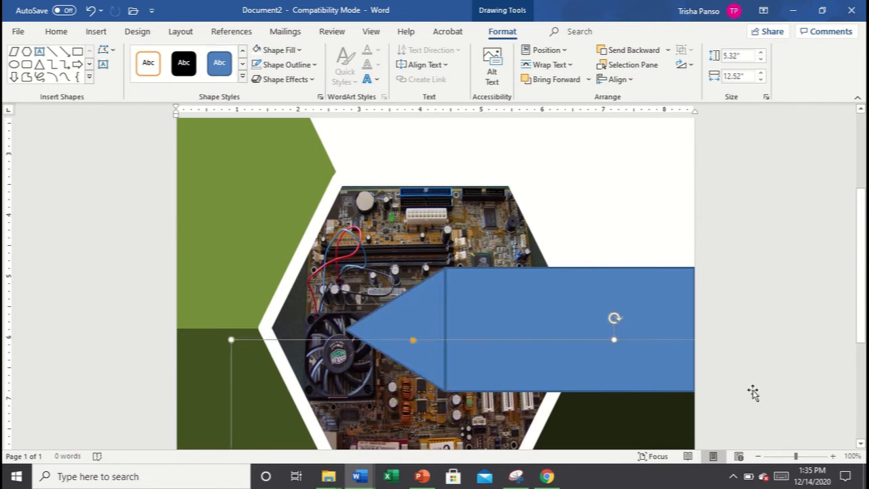
{"action": "left_click", "coordinate": [556, 311]}
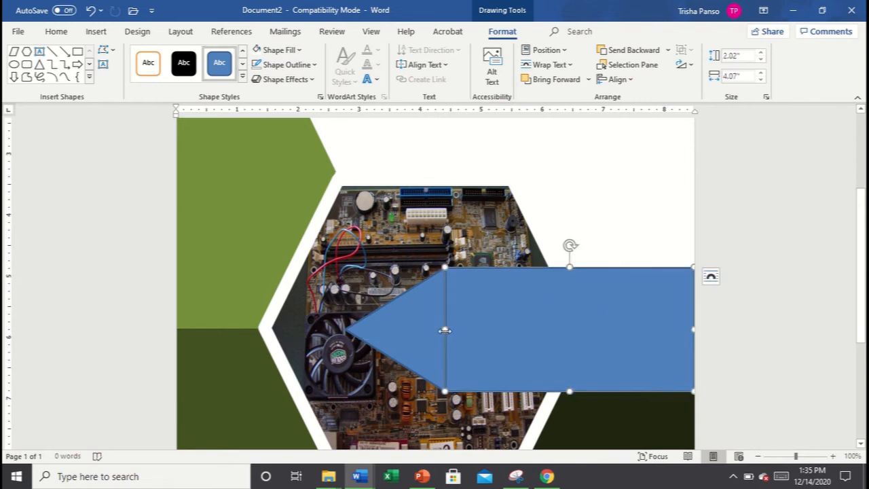
{"action": "left_click", "coordinate": [415, 333], "text": "shift"}
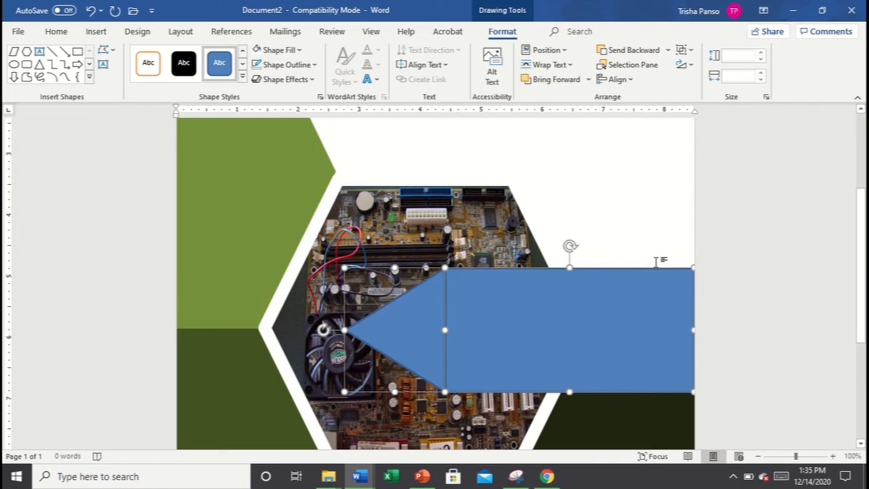
{"action": "left_click", "coordinate": [706, 324]}
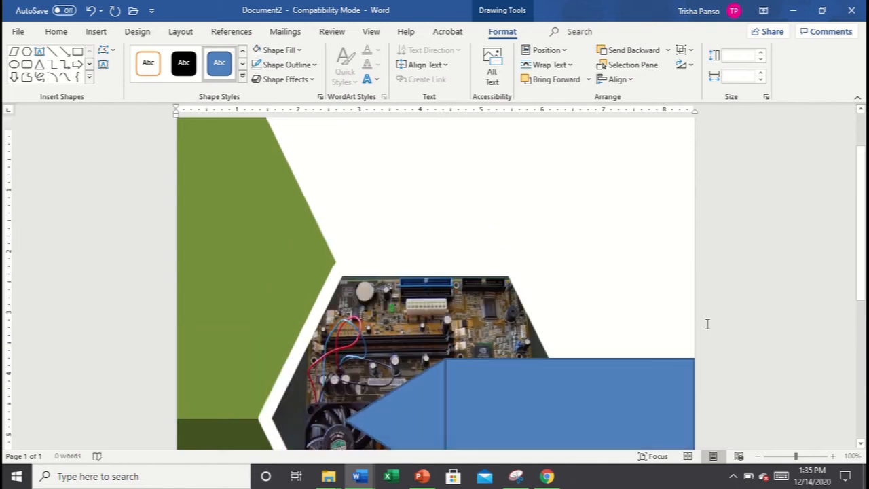
{"action": "left_click_drag", "start_coordinate": [864, 212], "coordinate": [864, 325]}
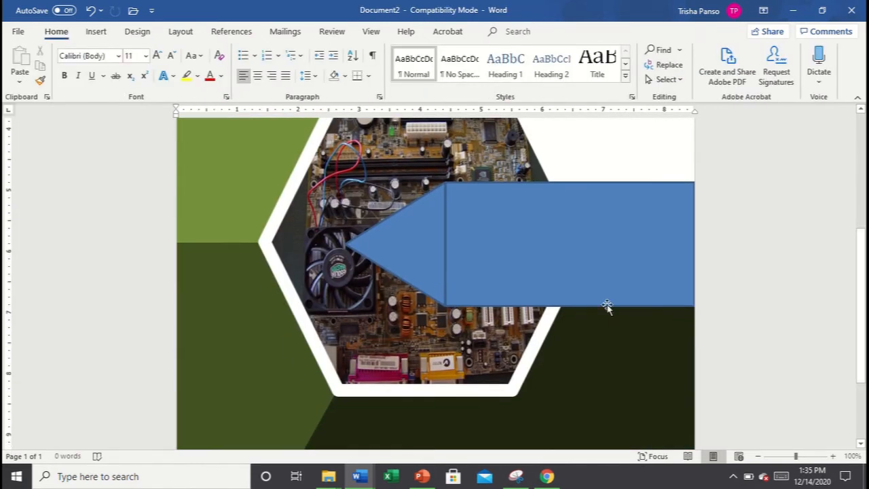
Step: Fill the rectangle over the hexagon picture with white and remove its outline
{"action": "left_click", "coordinate": [534, 244]}
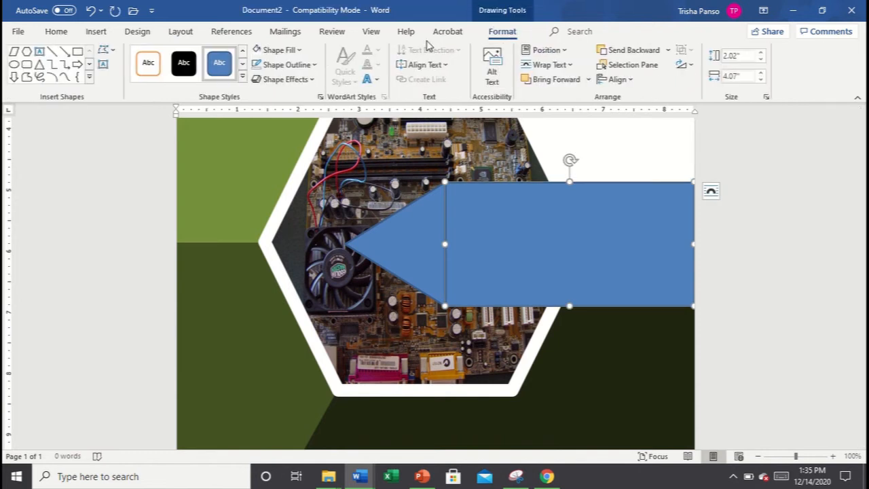
{"action": "left_click", "coordinate": [304, 49]}
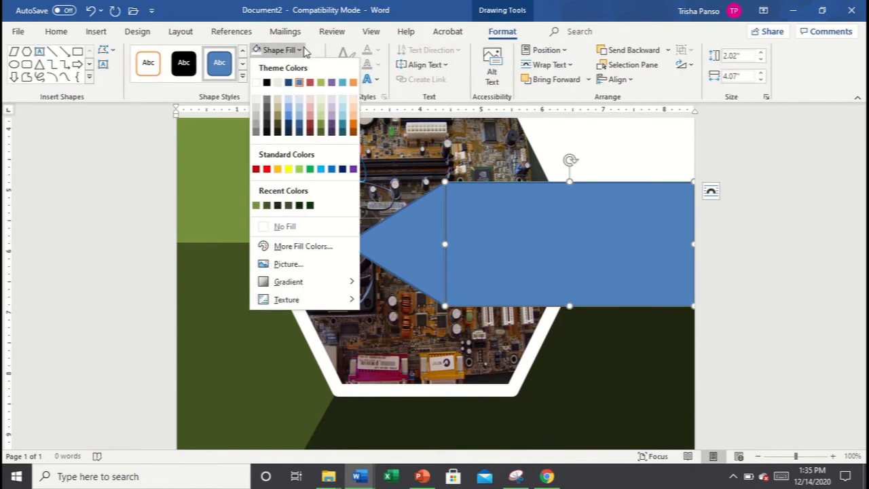
{"action": "left_click", "coordinate": [256, 82]}
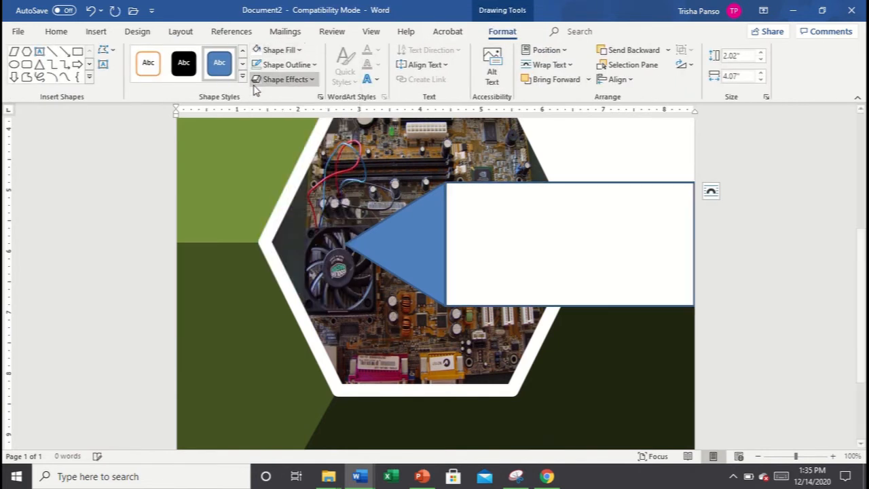
{"action": "left_click", "coordinate": [315, 66]}
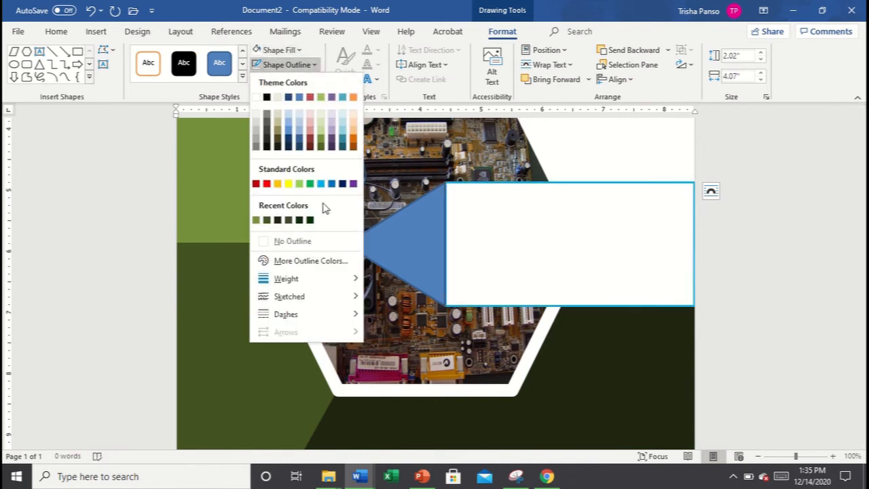
{"action": "left_click", "coordinate": [311, 243]}
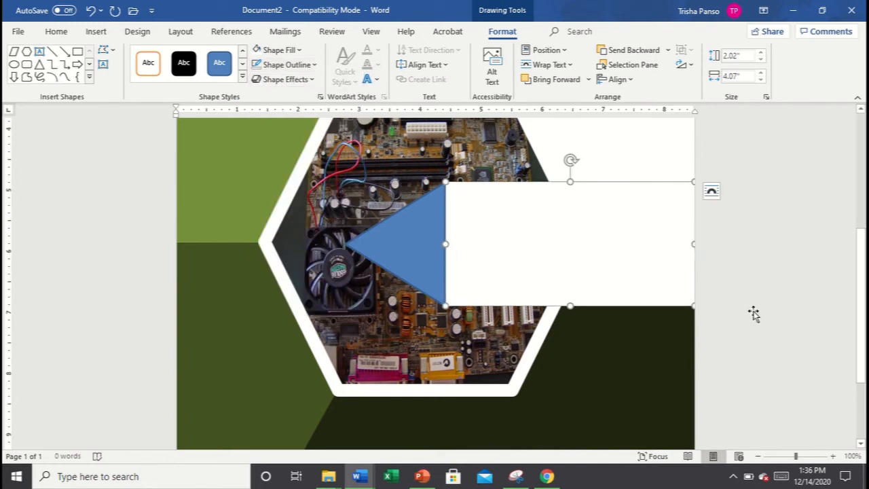
{"action": "left_click", "coordinate": [692, 287]}
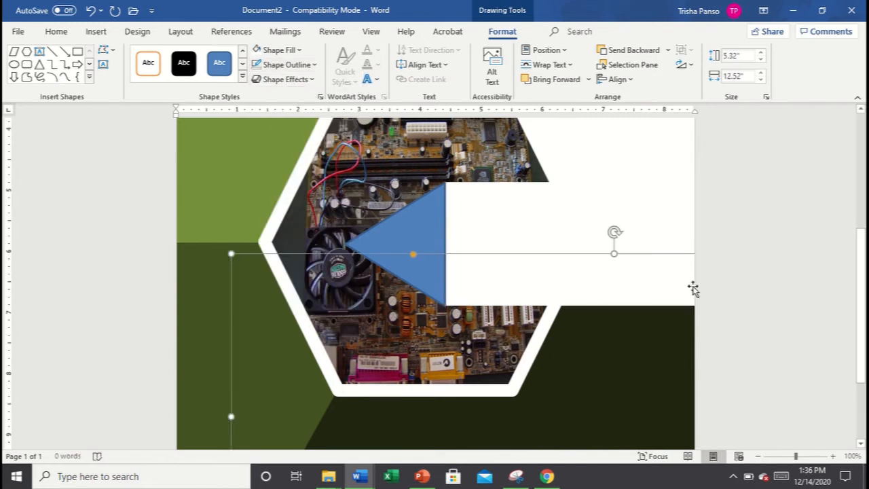
Step: Fill the blue triangle over the hexagon picture with white and remove its outline
{"action": "left_click", "coordinate": [434, 238]}
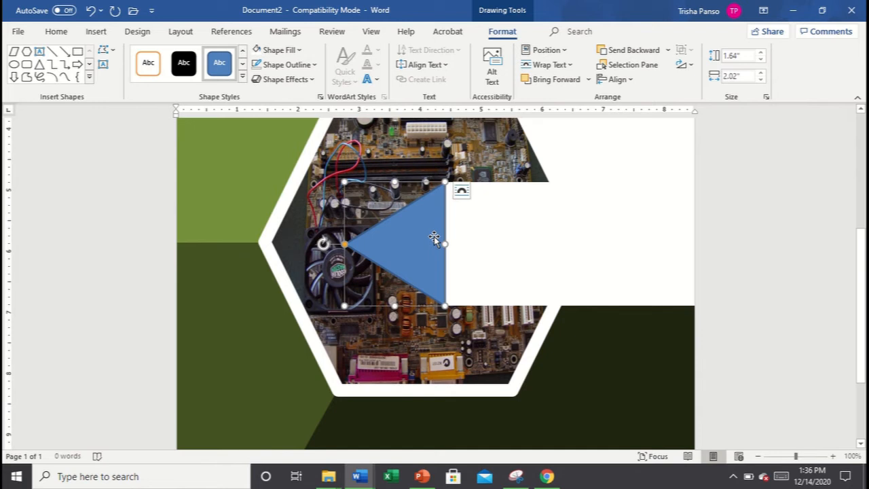
{"action": "left_click", "coordinate": [302, 49]}
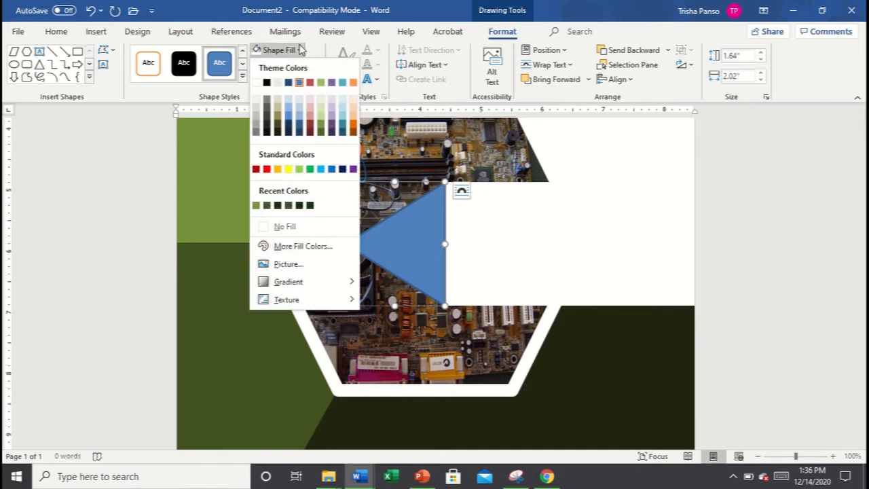
{"action": "left_click", "coordinate": [256, 82]}
{"action": "left_click", "coordinate": [314, 67]}
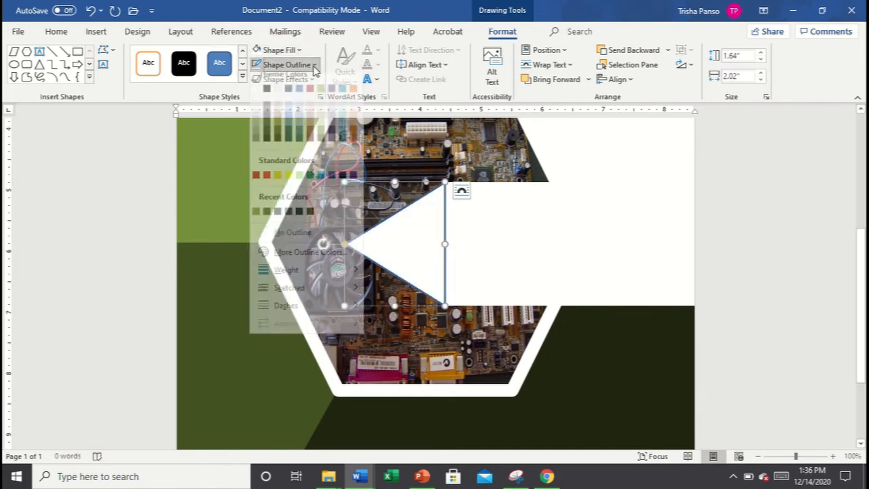
{"action": "left_click", "coordinate": [289, 243]}
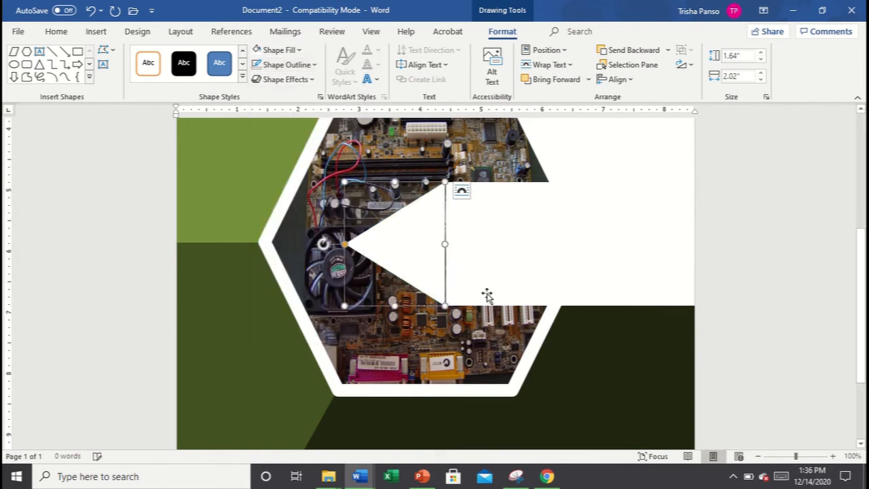
{"action": "left_click", "coordinate": [781, 296]}
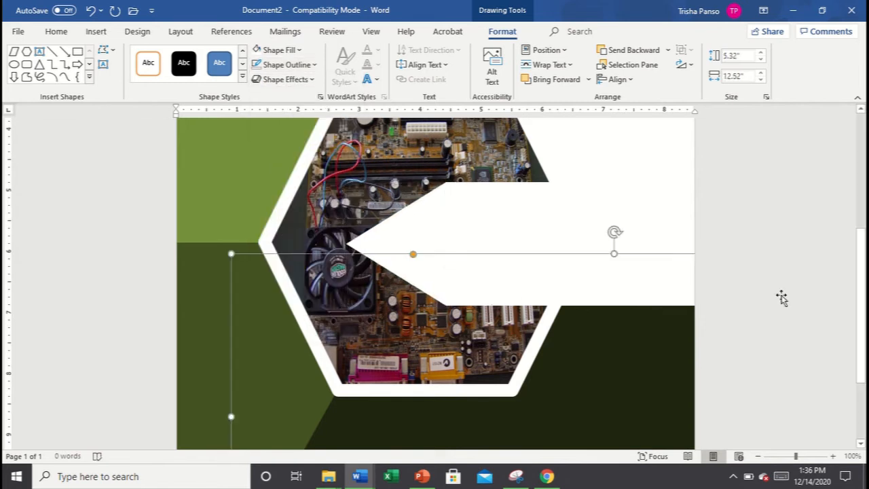
Step: Try nudging the white rectangle away from the triangle and back, and undo the move
{"action": "left_click", "coordinate": [783, 457]}
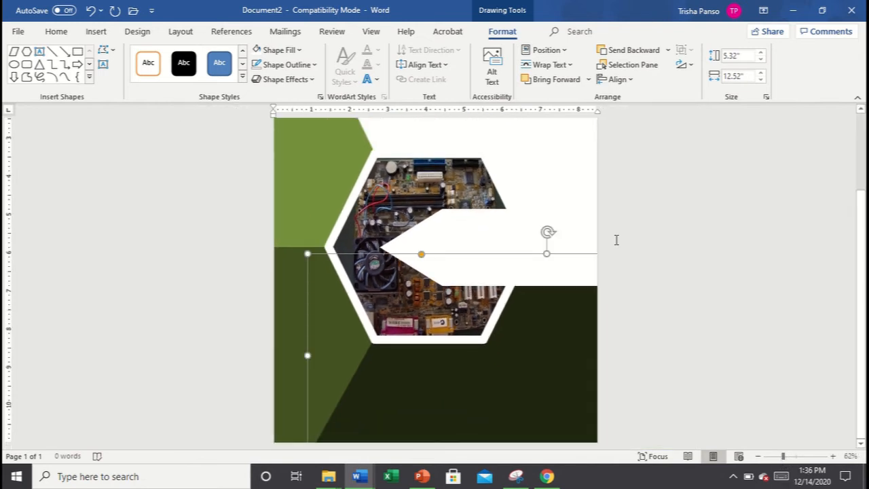
{"action": "left_click", "coordinate": [503, 243]}
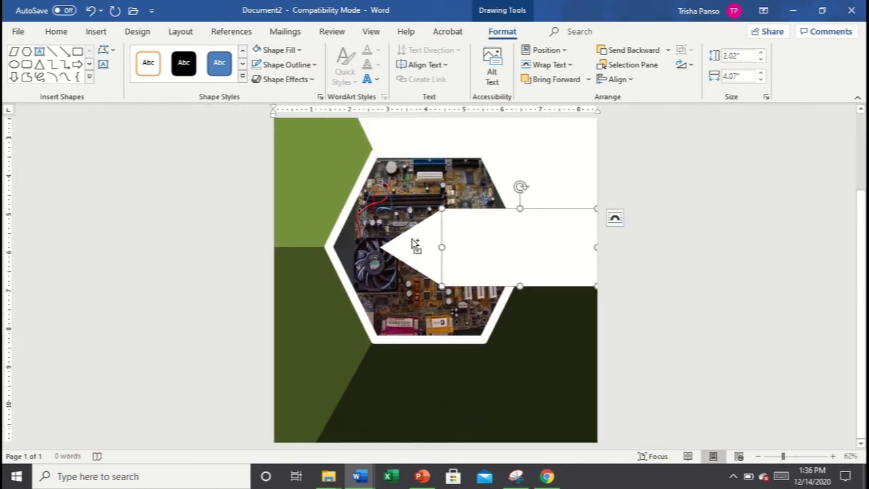
{"action": "key", "text": "ctrl"}
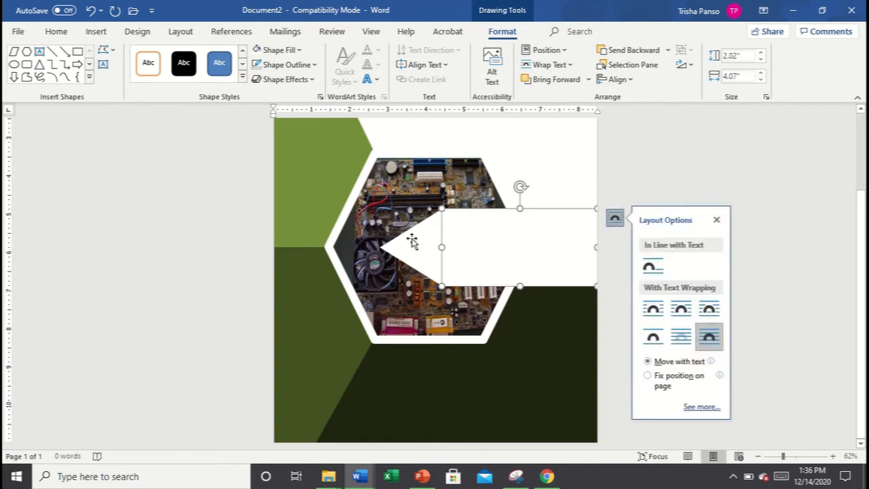
{"action": "left_click", "coordinate": [660, 155]}
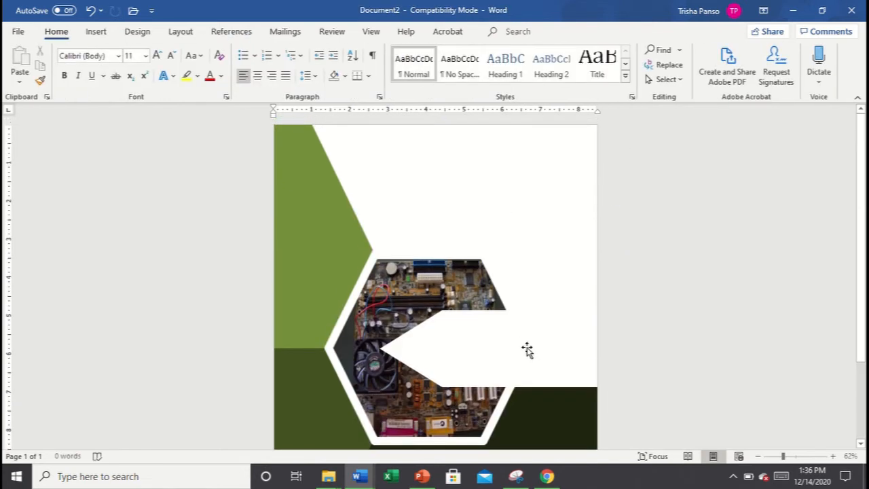
{"action": "left_click", "coordinate": [526, 349]}
{"action": "key", "text": "Right"}
{"action": "key", "text": "Right"}
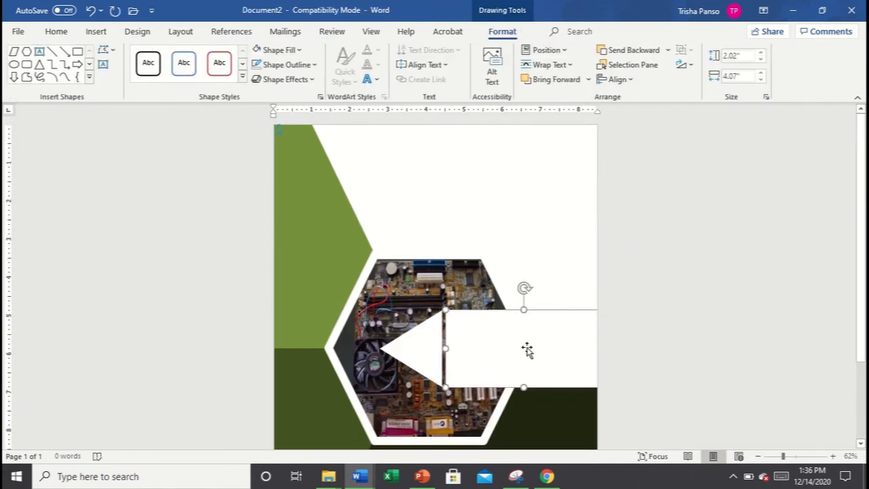
{"action": "key", "text": "Left"}
{"action": "key", "text": "Left"}
{"action": "key", "text": "Left"}
{"action": "key", "text": "Left"}
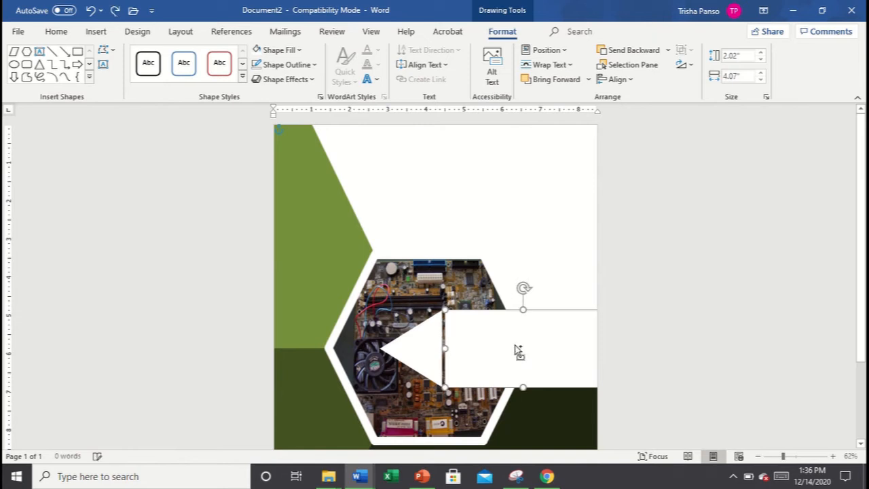
{"action": "left_click", "coordinate": [414, 360], "text": "shift"}
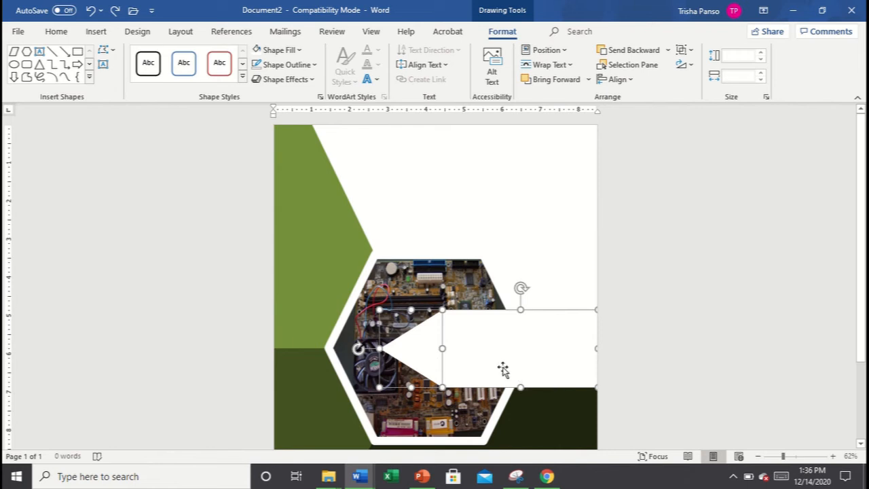
{"action": "left_click", "coordinate": [699, 341]}
{"action": "left_click", "coordinate": [458, 333]}
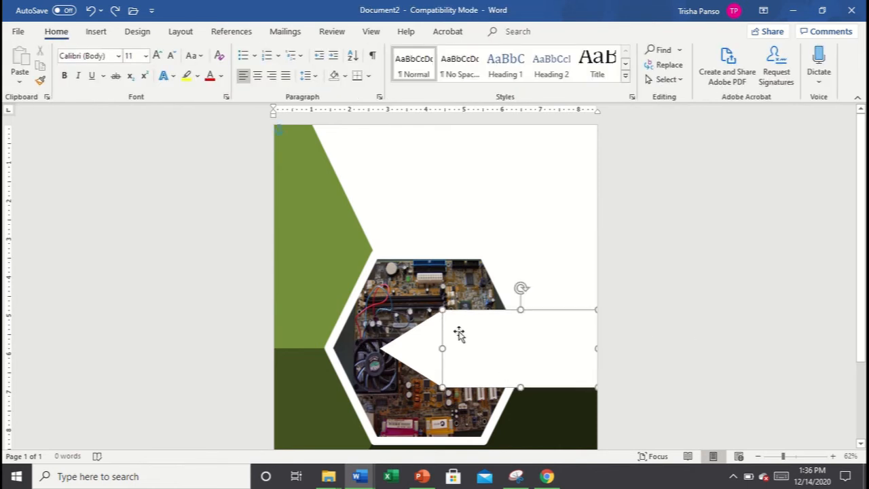
{"action": "left_click", "coordinate": [429, 339], "text": "shift"}
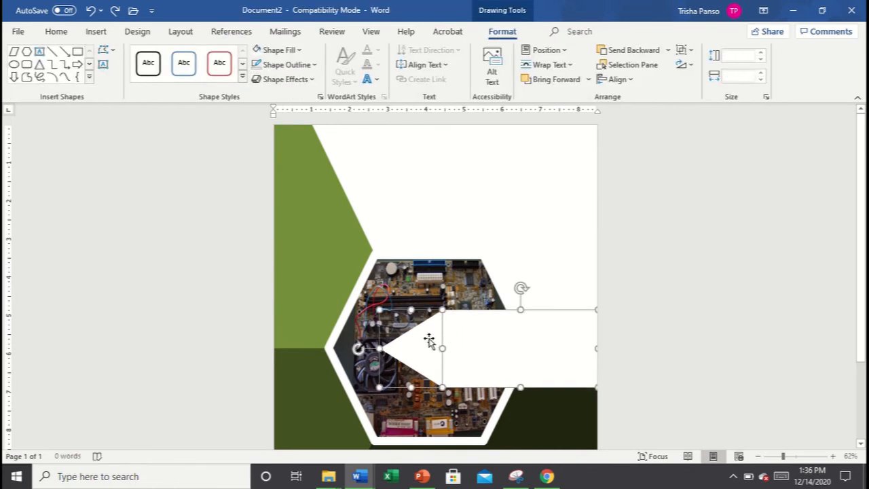
{"action": "left_click", "coordinate": [688, 373]}
{"action": "left_click", "coordinate": [400, 347]}
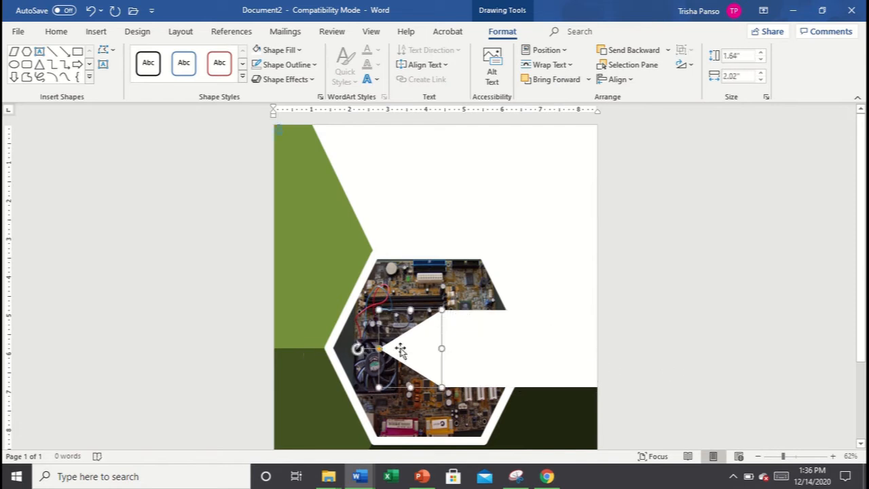
Step: Group the white rectangle and white triangle into one arrow-shaped banner
{"action": "left_click", "coordinate": [506, 350]}
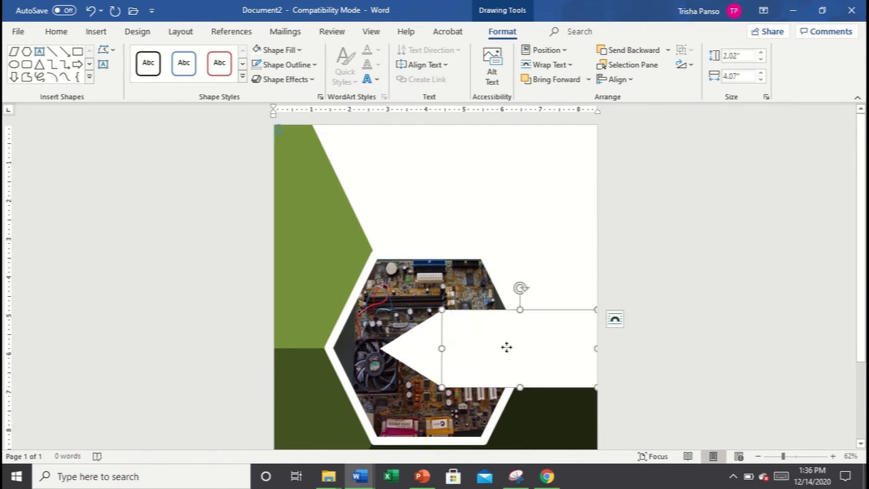
{"action": "right_click", "coordinate": [506, 347]}
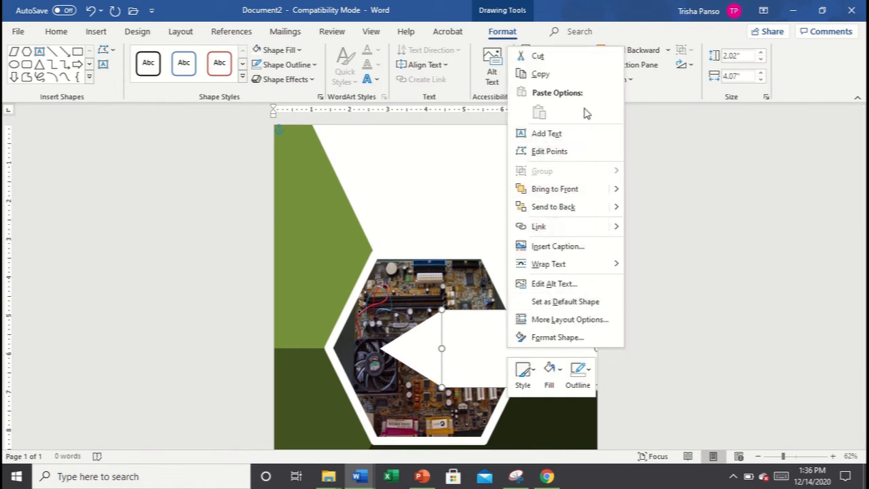
{"action": "left_click", "coordinate": [469, 360]}
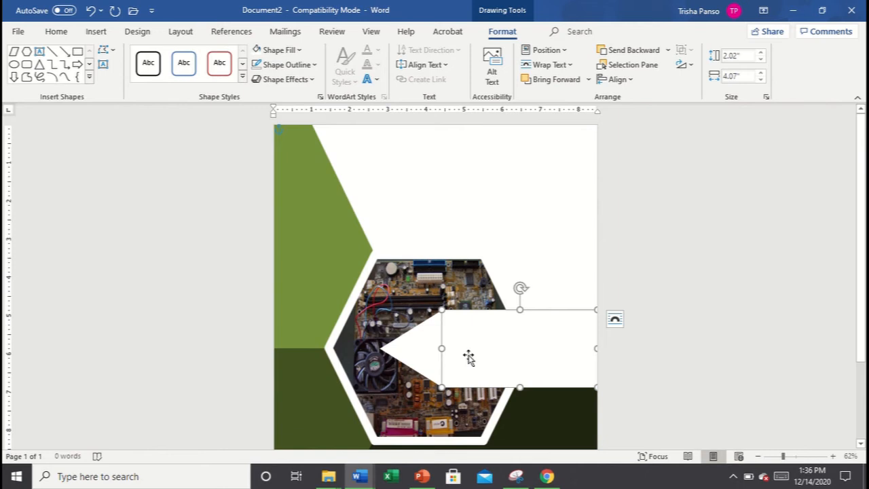
{"action": "left_click", "coordinate": [408, 347]}
{"action": "right_click", "coordinate": [409, 347]}
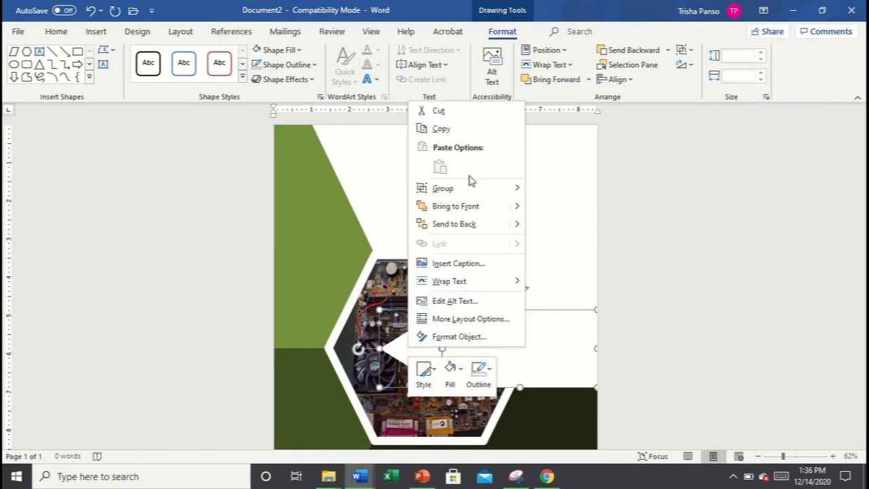
{"action": "mouse_move", "coordinate": [475, 188]}
{"action": "left_click", "coordinate": [573, 190]}
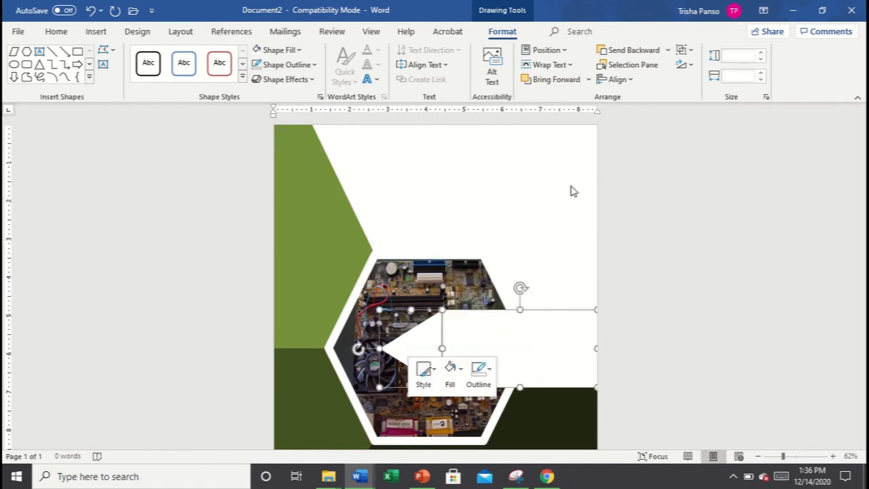
{"action": "left_click", "coordinate": [687, 305]}
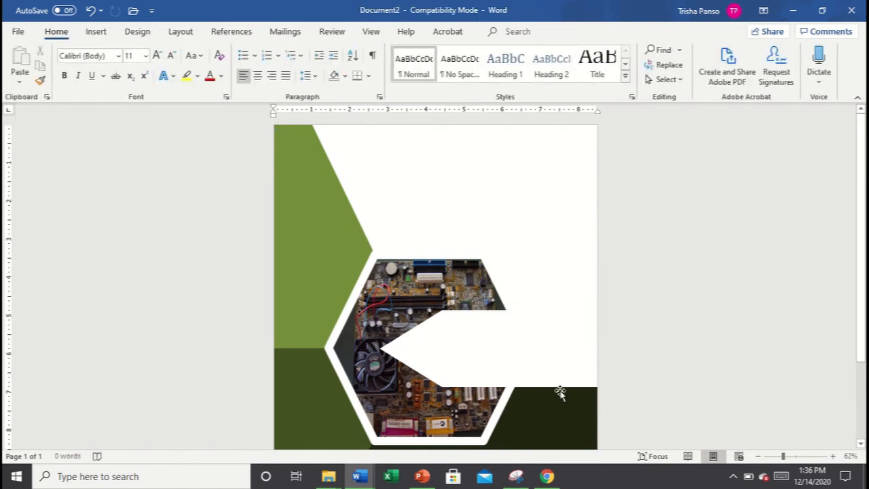
Step: Group the three green background hexagons with the circuit-board picture hexagon
{"action": "mouse_move", "coordinate": [554, 374]}
{"action": "left_mouse_down"}
{"action": "mouse_move", "coordinate": [550, 271]}
{"action": "mouse_move", "coordinate": [539, 330]}
{"action": "mouse_move", "coordinate": [577, 353]}
{"action": "left_mouse_up"}
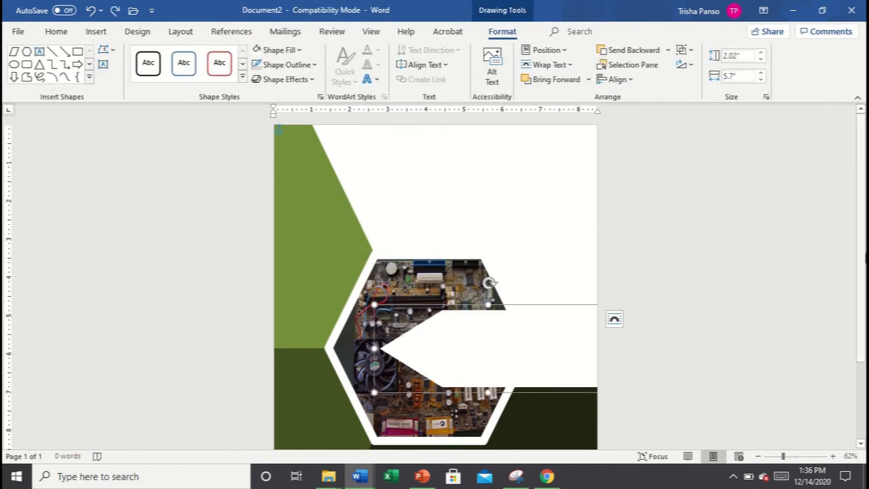
{"action": "scroll", "coordinate": [855, 333], "scroll_direction": "down", "scroll_amount": 3}
{"action": "left_click", "coordinate": [569, 375]}
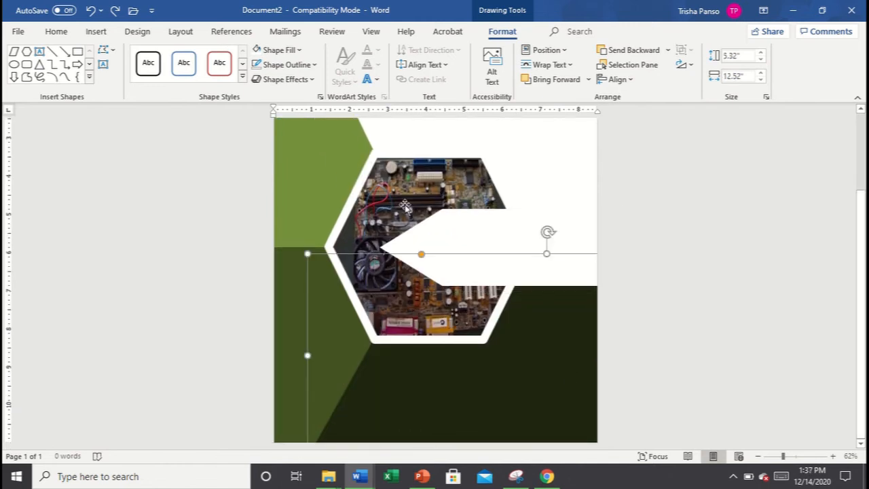
{"action": "left_click", "coordinate": [383, 174], "text": "ctrl"}
{"action": "left_click", "coordinate": [277, 278], "text": "ctrl"}
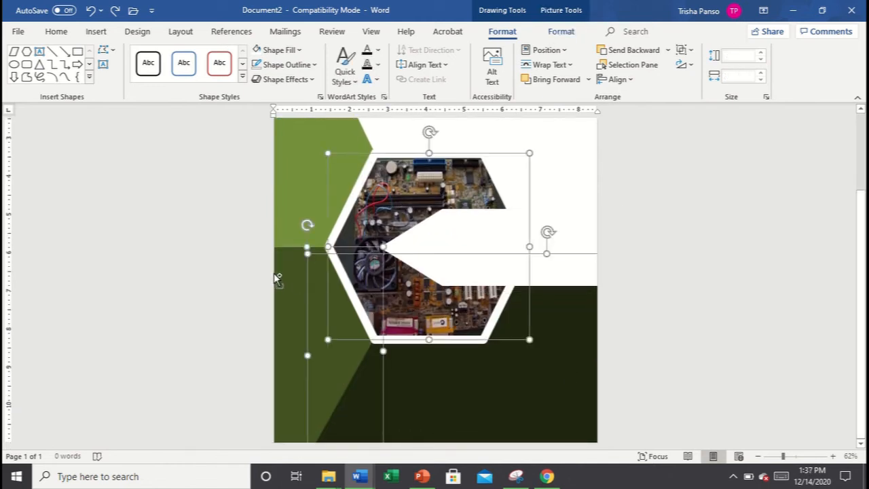
{"action": "left_click", "coordinate": [294, 182], "text": "ctrl"}
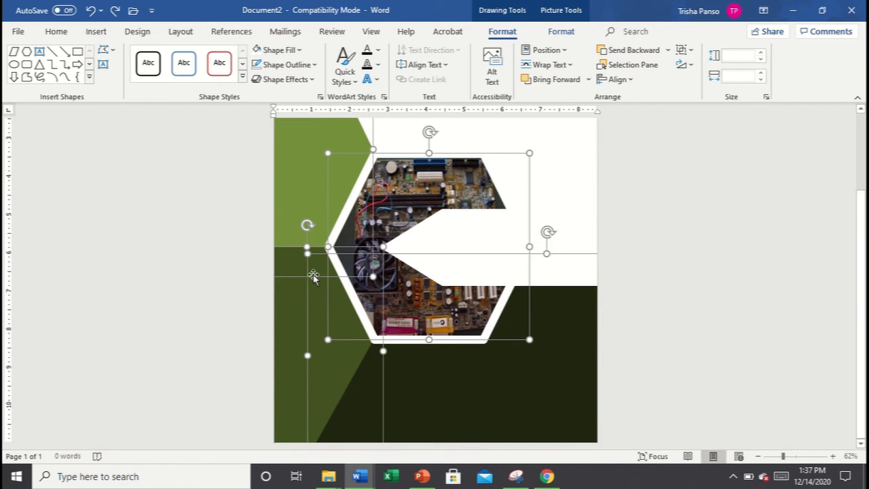
{"action": "right_click", "coordinate": [313, 274]}
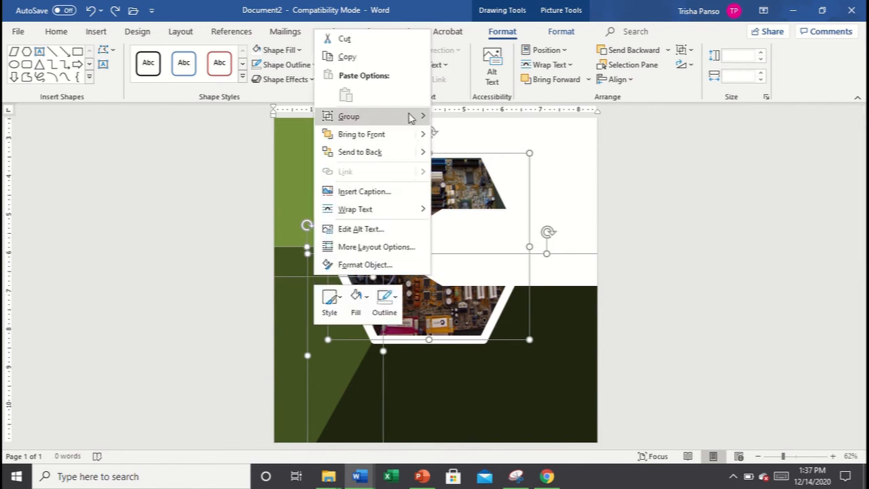
{"action": "mouse_move", "coordinate": [410, 116]}
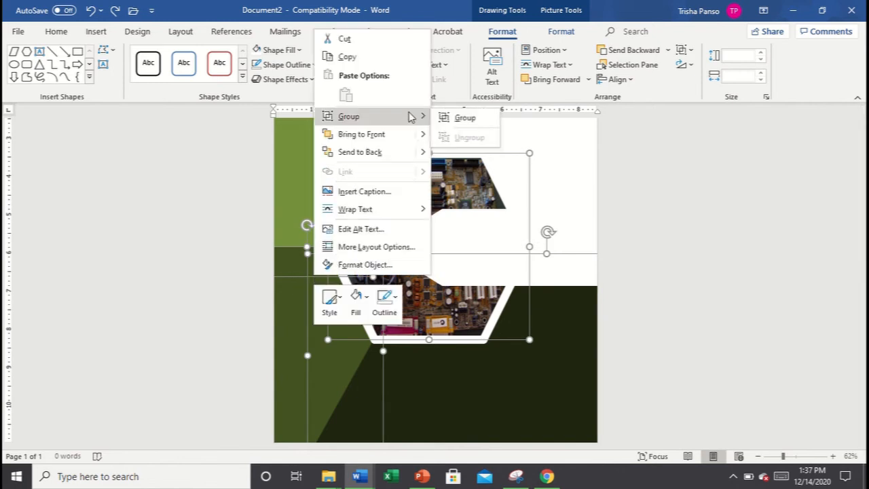
{"action": "left_click", "coordinate": [473, 116]}
Step: Try moving the grouped hexagon background on the page and undo the move
{"action": "left_click", "coordinate": [518, 264]}
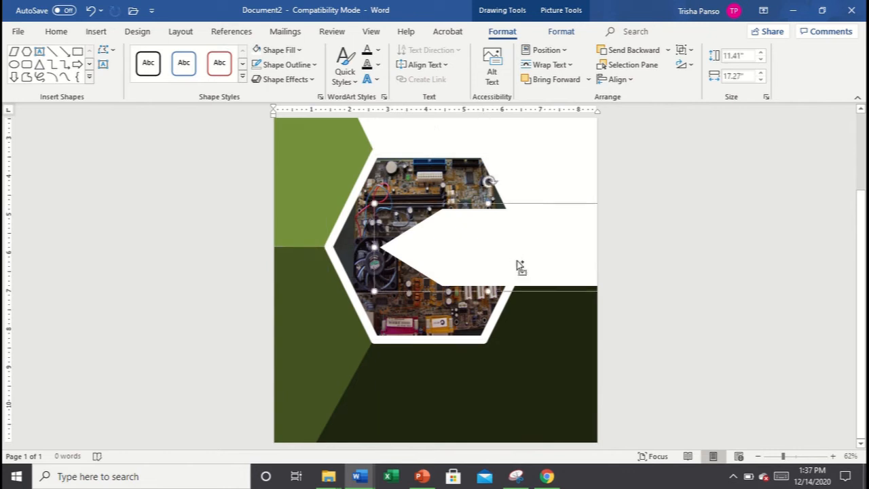
{"action": "left_click", "coordinate": [390, 388], "text": "shift"}
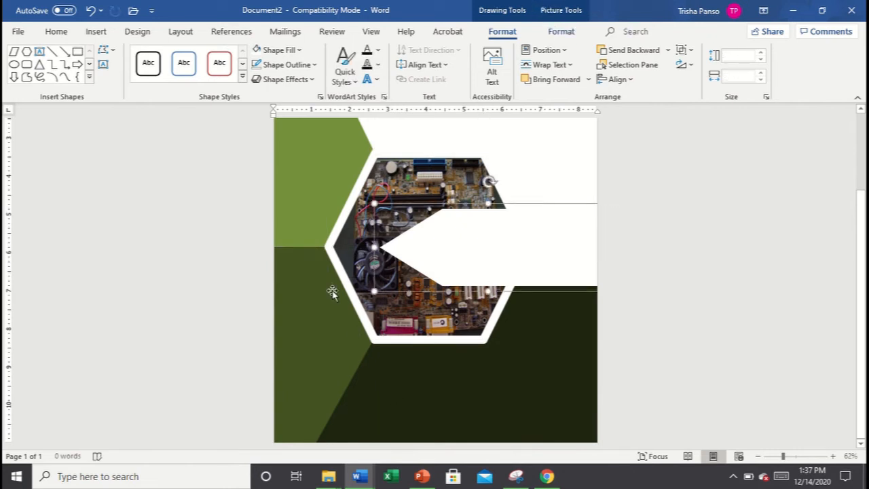
{"action": "left_click_drag", "start_coordinate": [861, 258], "coordinate": [860, 185]}
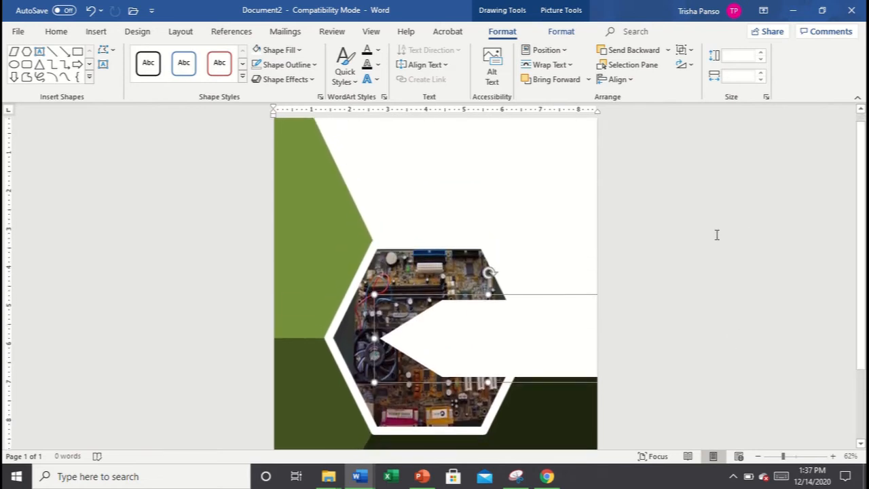
{"action": "left_click", "coordinate": [717, 235]}
{"action": "left_click_drag", "start_coordinate": [350, 237], "coordinate": [413, 220]}
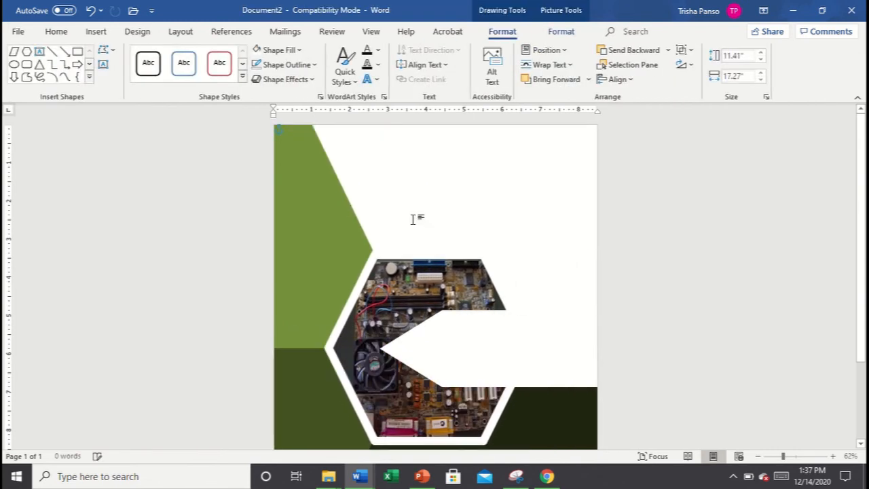
{"action": "left_click_drag", "start_coordinate": [858, 294], "coordinate": [859, 348]}
{"action": "left_click", "coordinate": [696, 282]}
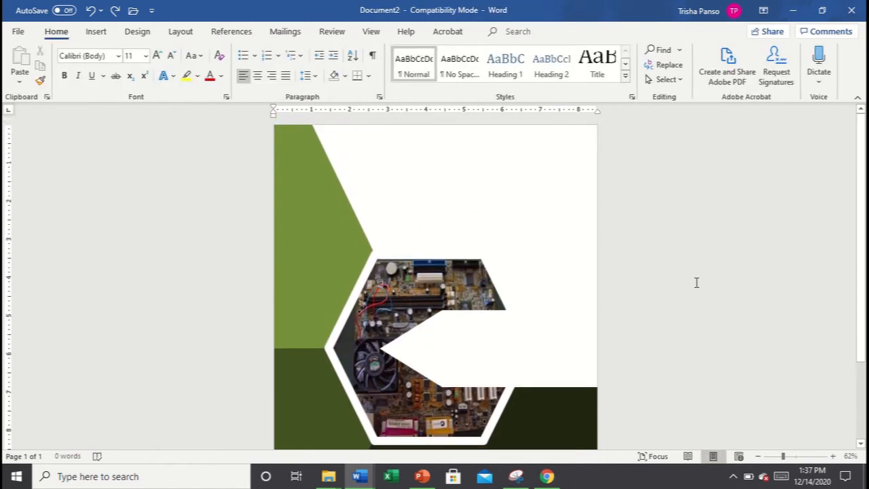
{"action": "mouse_move", "coordinate": [783, 457]}
{"action": "left_mouse_down"}
{"action": "mouse_move", "coordinate": [775, 460]}
{"action": "mouse_move", "coordinate": [785, 460]}
{"action": "left_mouse_up"}
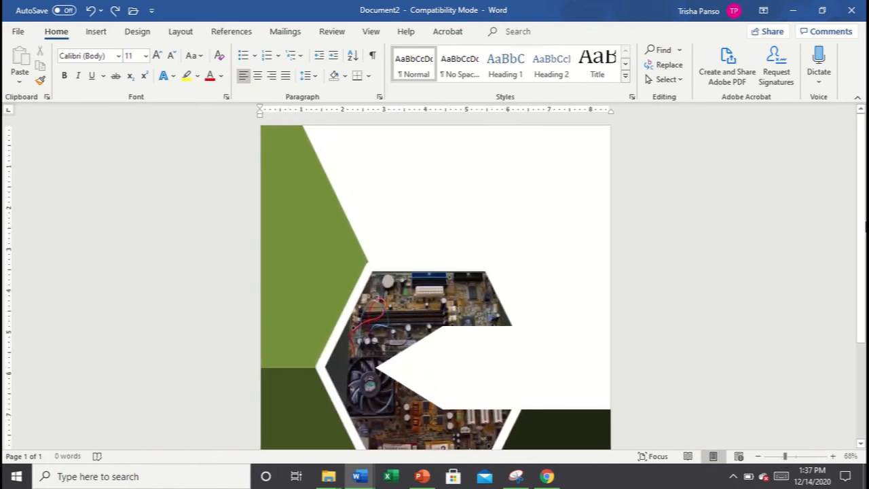
{"action": "left_click_drag", "start_coordinate": [863, 224], "coordinate": [864, 282]}
{"action": "left_click", "coordinate": [547, 281]}
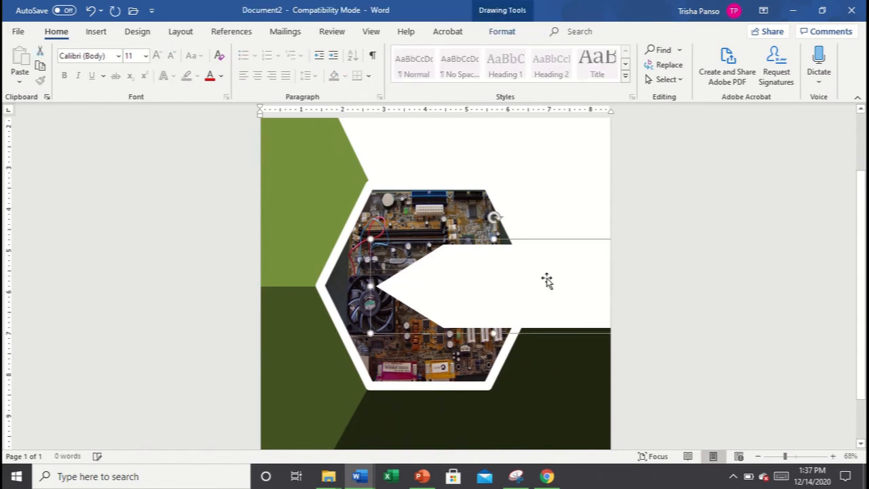
{"action": "mouse_move", "coordinate": [380, 28]}
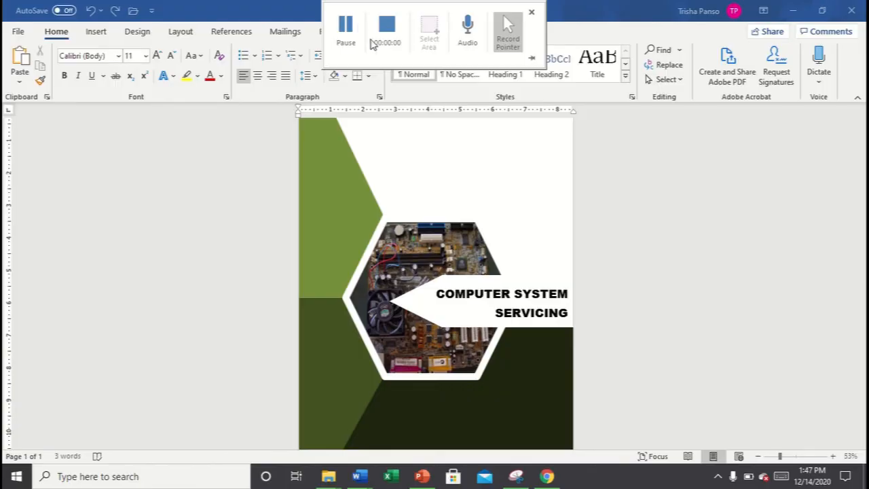
Step: Examine the school logo and header at the top of the Sample-Cover document
{"action": "left_click", "coordinate": [789, 460]}
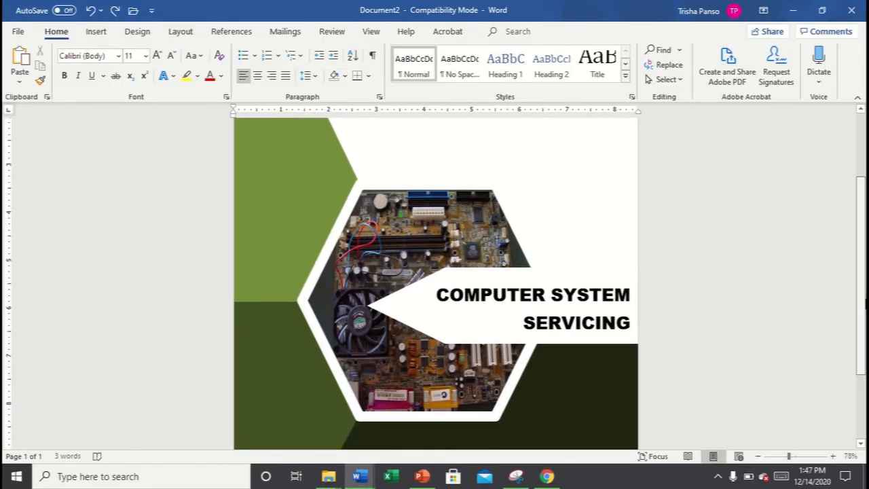
{"action": "scroll", "coordinate": [437, 283], "scroll_direction": "down", "scroll_amount": 2}
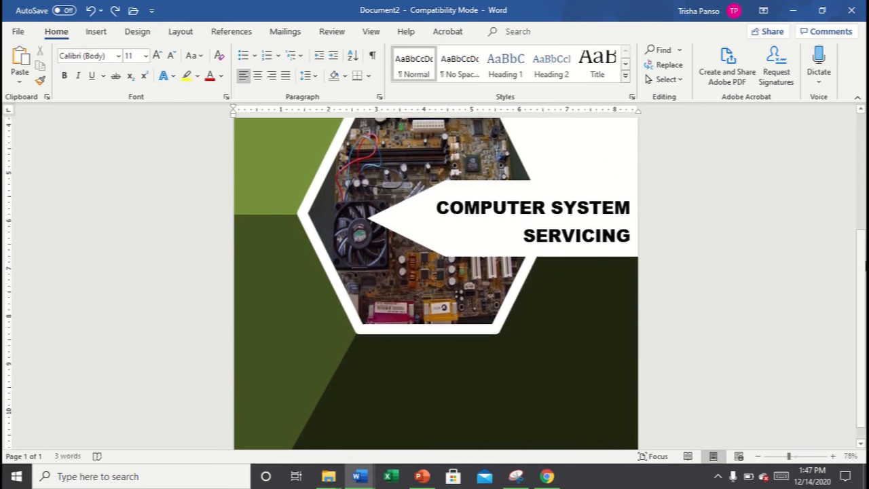
{"action": "mouse_move", "coordinate": [360, 476]}
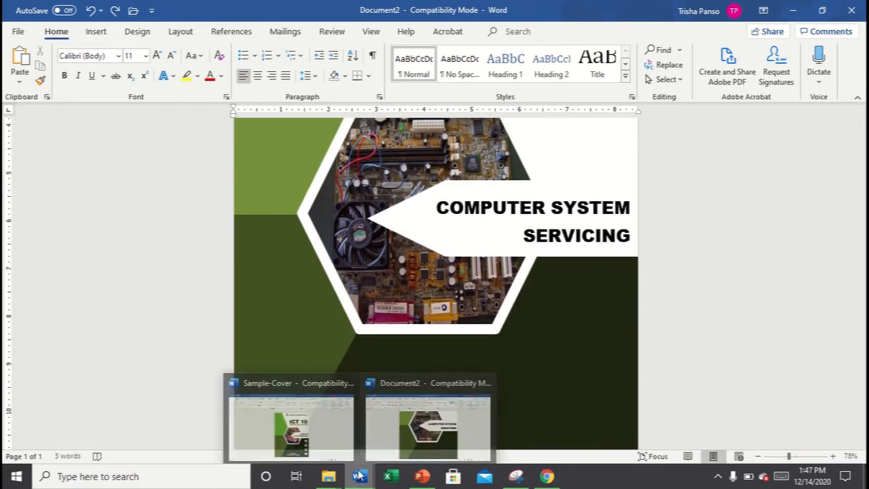
{"action": "left_click", "coordinate": [299, 416]}
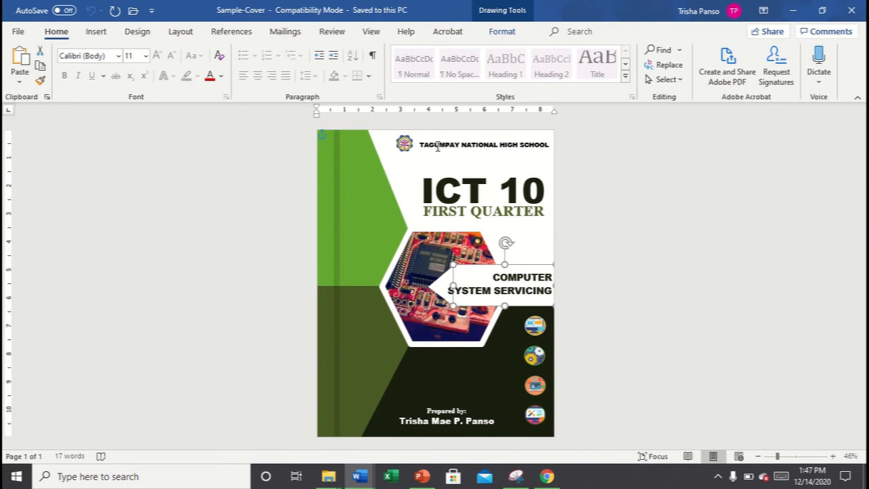
{"action": "left_click", "coordinate": [408, 146]}
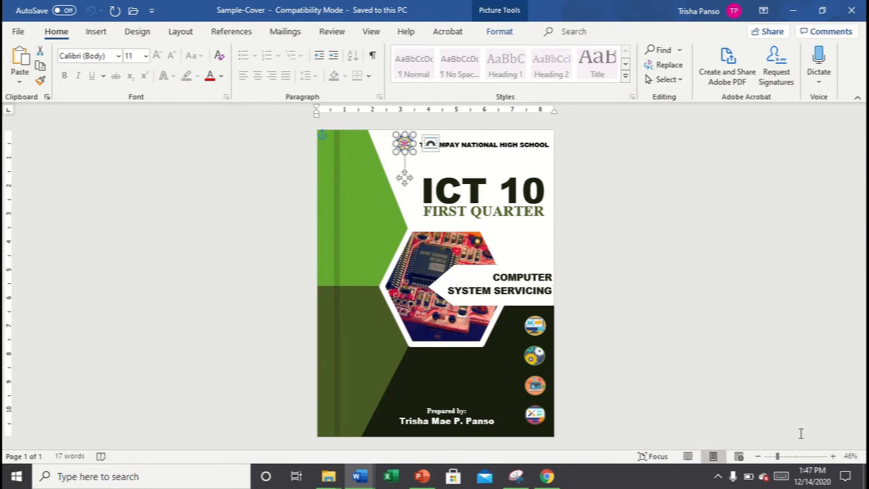
{"action": "left_click", "coordinate": [791, 456]}
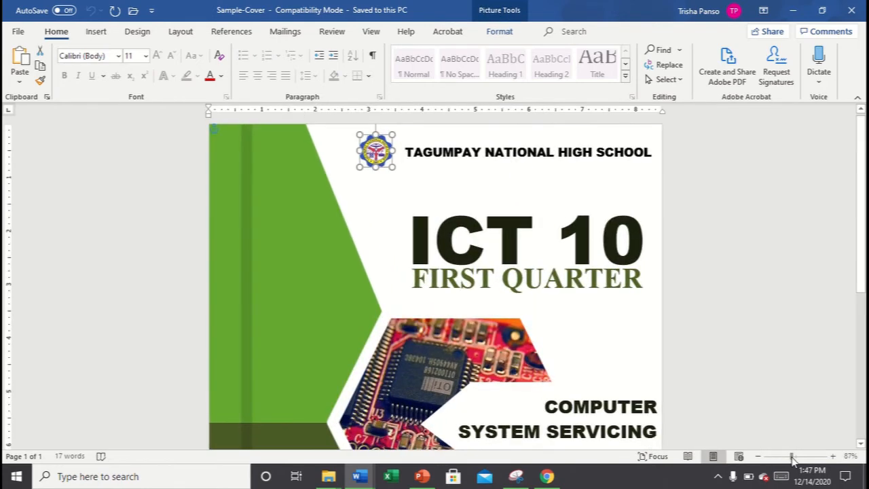
{"action": "left_click", "coordinate": [799, 456]}
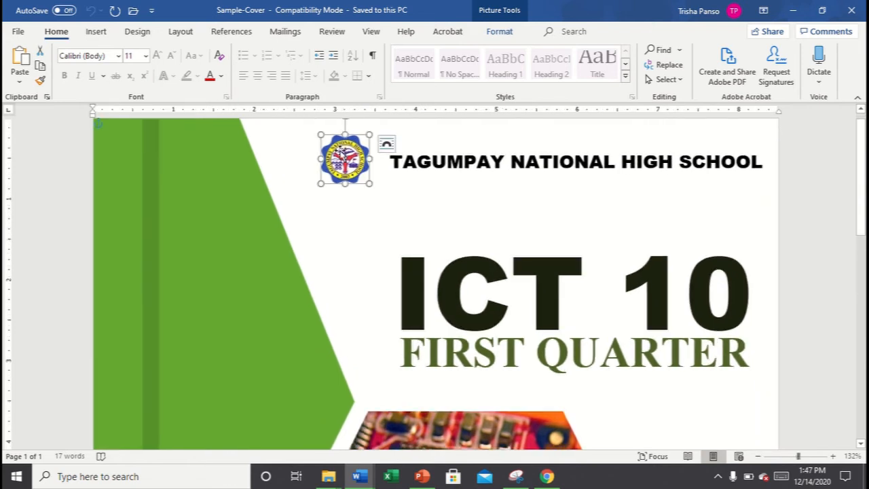
{"action": "mouse_move", "coordinate": [359, 476]}
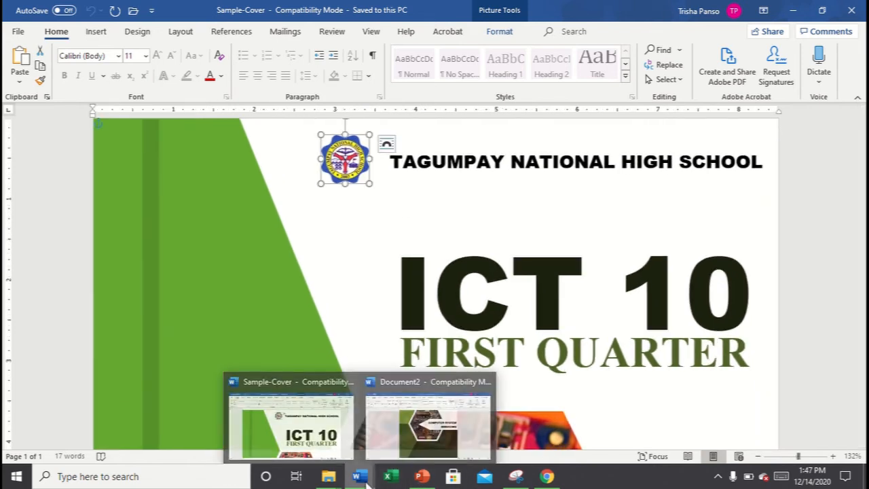
Step: Return to Document2 and insert the school logo picture "download" from the For Inset folder on the Desktop
{"action": "left_click", "coordinate": [417, 435]}
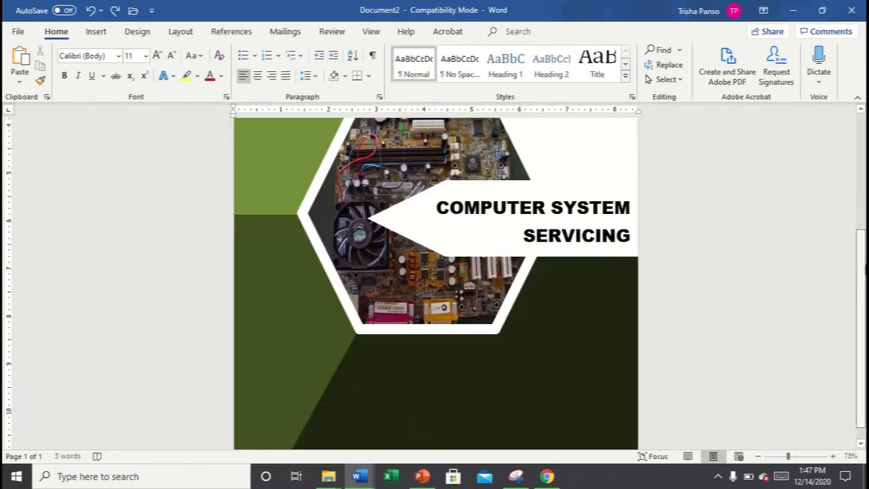
{"action": "scroll", "coordinate": [861, 207], "scroll_direction": "up", "scroll_amount": 3}
{"action": "left_click_drag", "start_coordinate": [861, 207], "coordinate": [861, 155]}
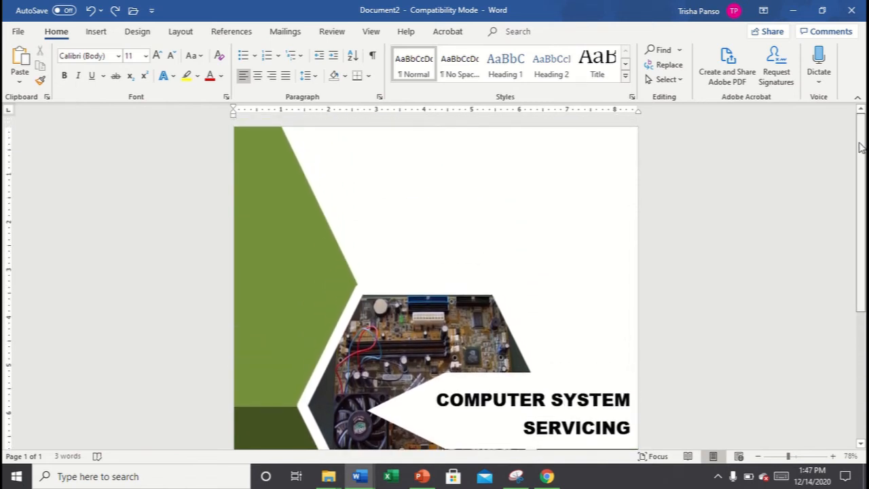
{"action": "left_click", "coordinate": [96, 32]}
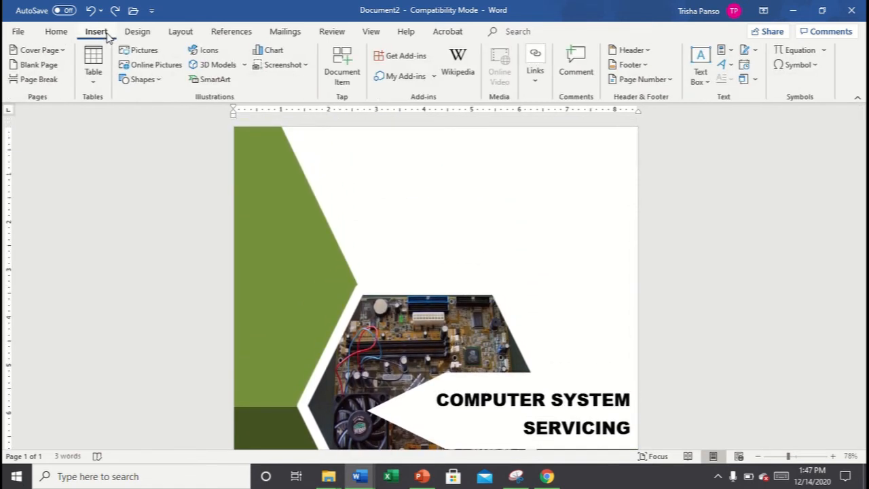
{"action": "left_click", "coordinate": [142, 56]}
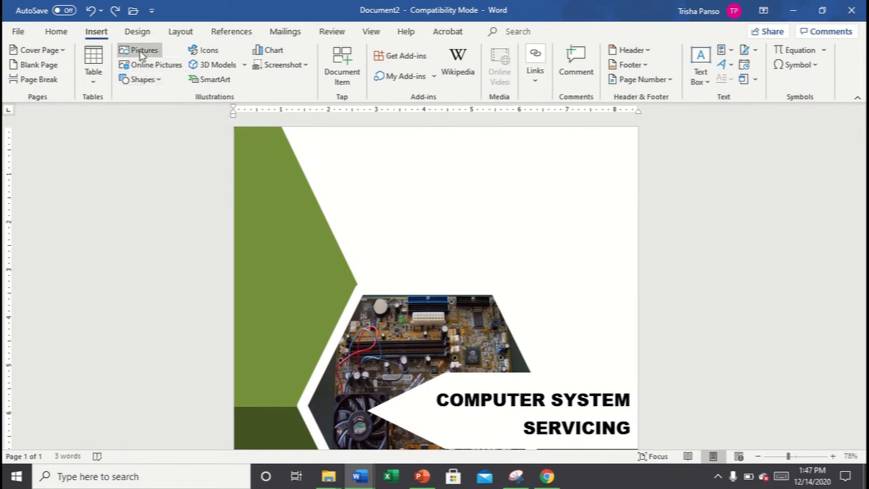
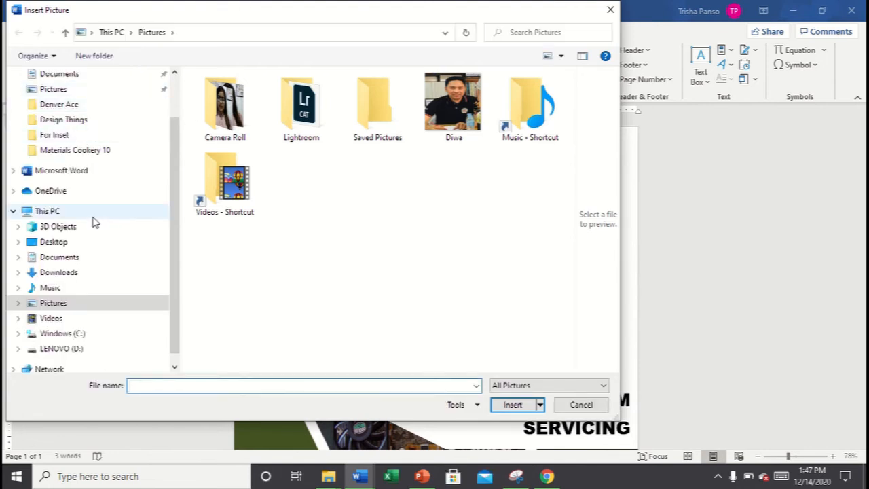
{"action": "left_click", "coordinate": [90, 242]}
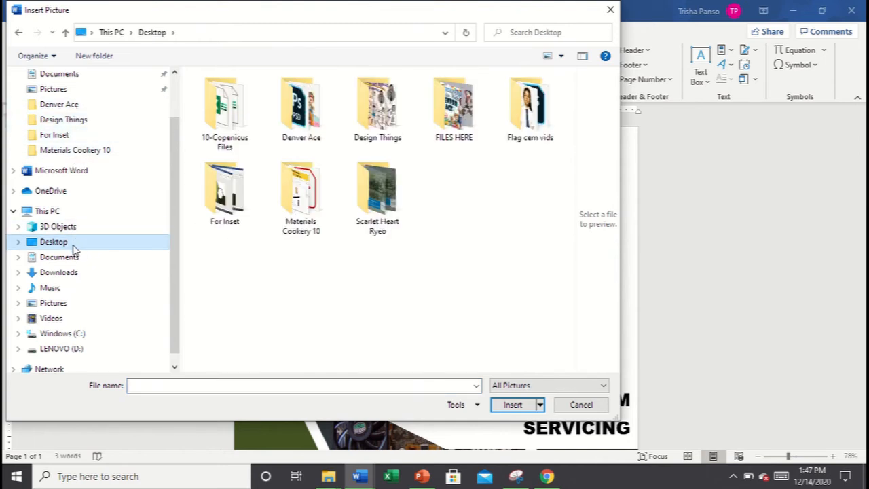
{"action": "double_click", "coordinate": [221, 178]}
{"action": "left_click", "coordinate": [243, 83]}
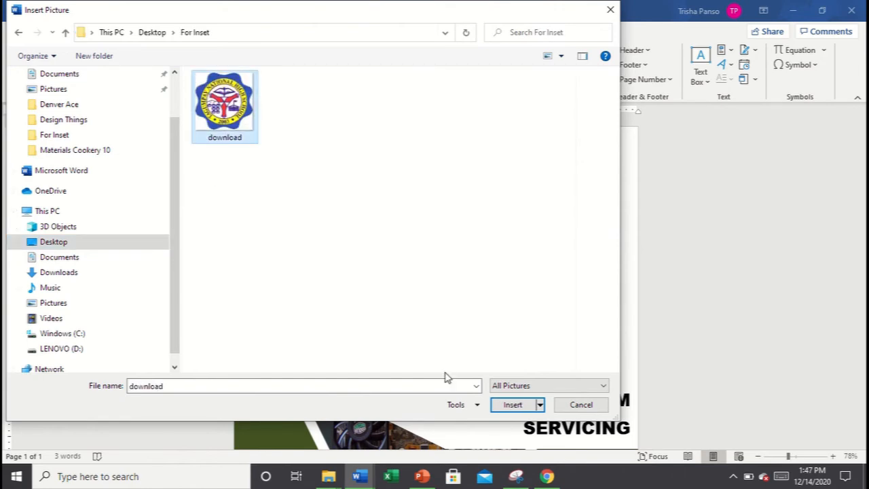
{"action": "left_click", "coordinate": [512, 405]}
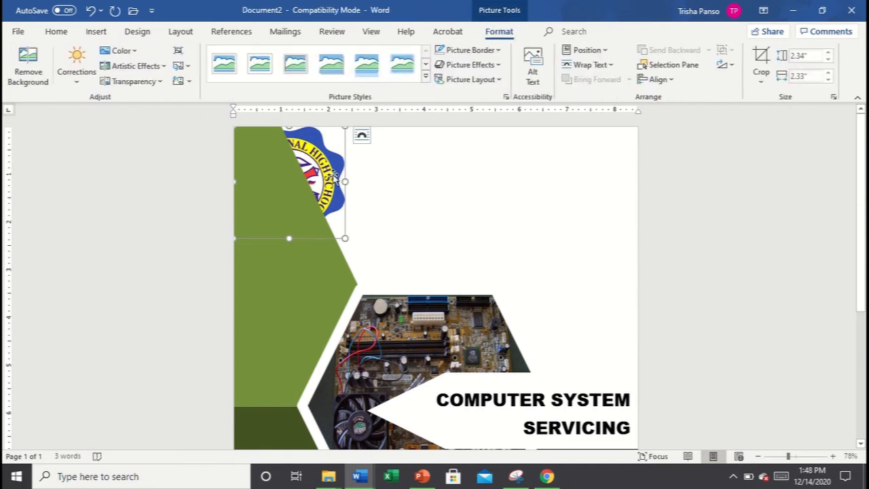
Step: Set the school logo's text wrapping to In Front of Text and shrink it to about 1.57" by 1.56"
{"action": "left_click_drag", "start_coordinate": [335, 177], "coordinate": [448, 205]}
{"action": "left_click_drag", "start_coordinate": [333, 175], "coordinate": [352, 177]}
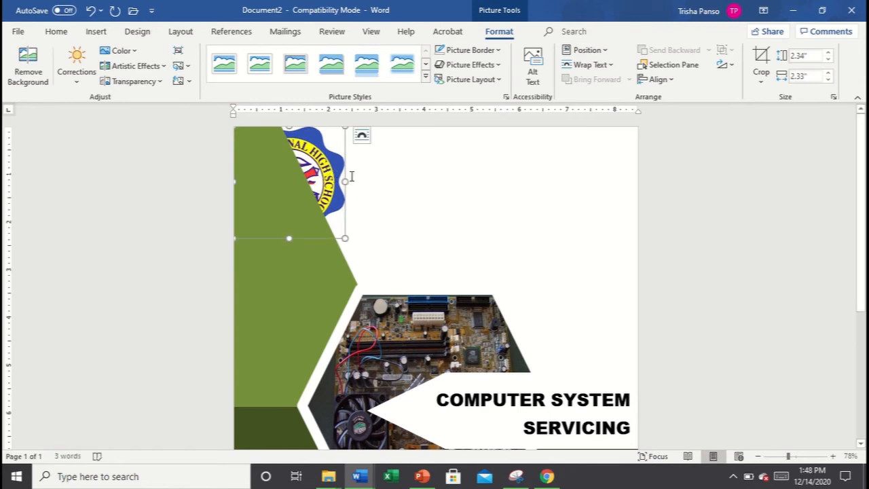
{"action": "left_click", "coordinate": [600, 67]}
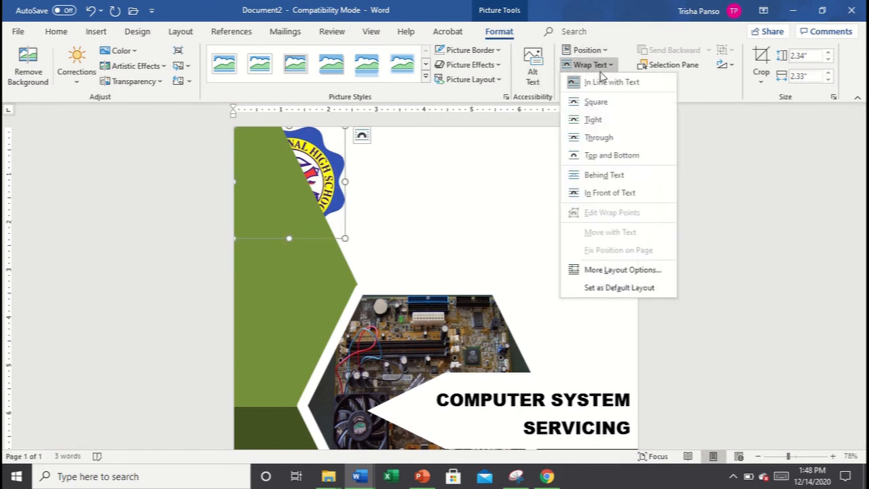
{"action": "left_click", "coordinate": [610, 194]}
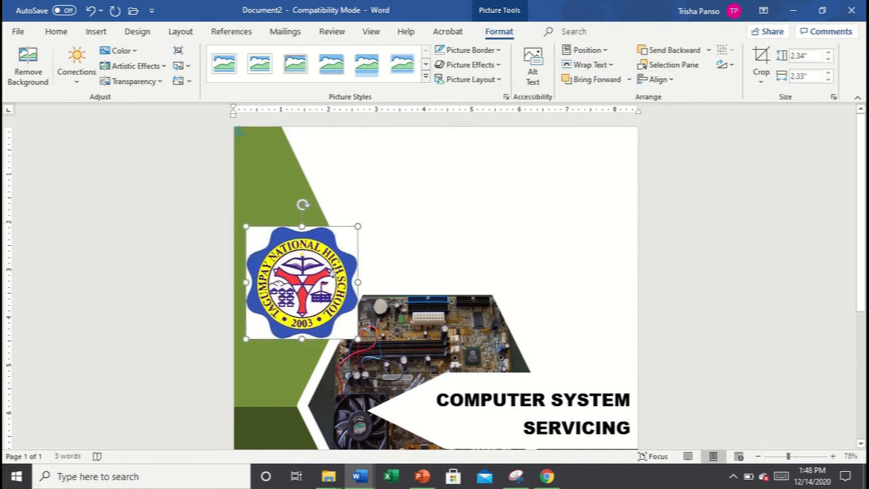
{"action": "left_click_drag", "start_coordinate": [358, 225], "coordinate": [320, 263]}
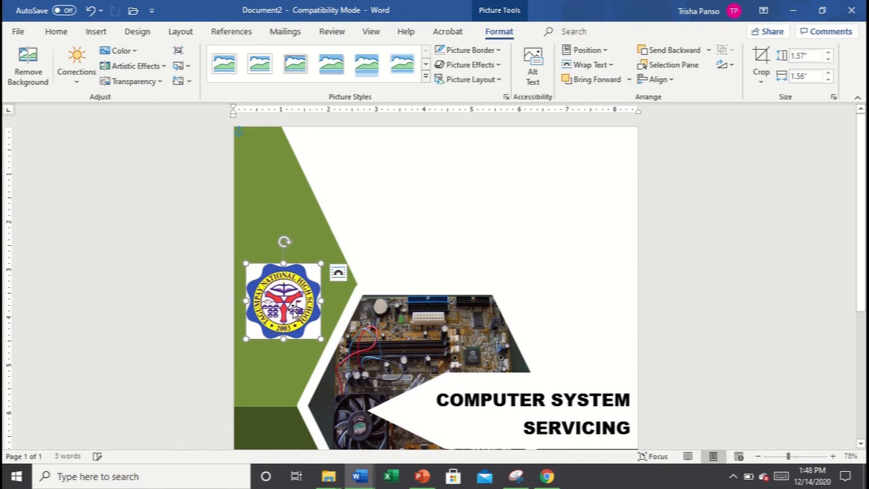
Step: Remove the logo's white background, marking the whole blue scalloped border as an area to keep
{"action": "left_click", "coordinate": [797, 456]}
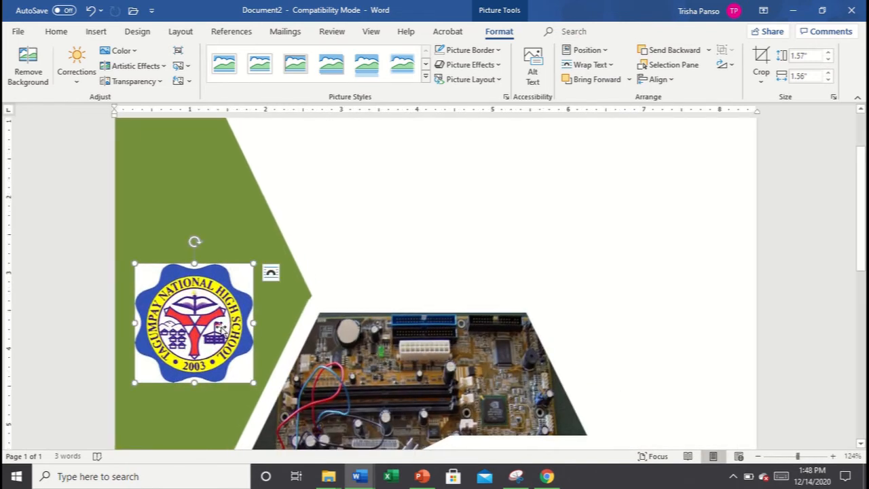
{"action": "left_click_drag", "start_coordinate": [224, 298], "coordinate": [230, 247]}
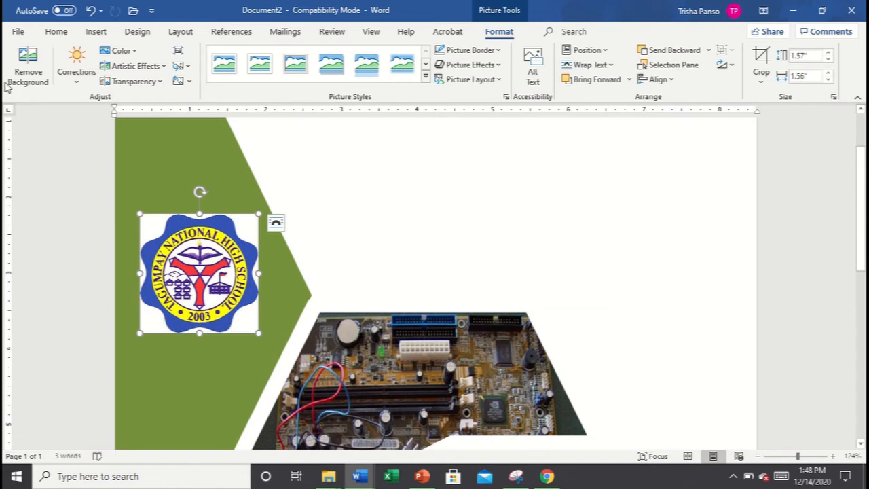
{"action": "left_click", "coordinate": [16, 62]}
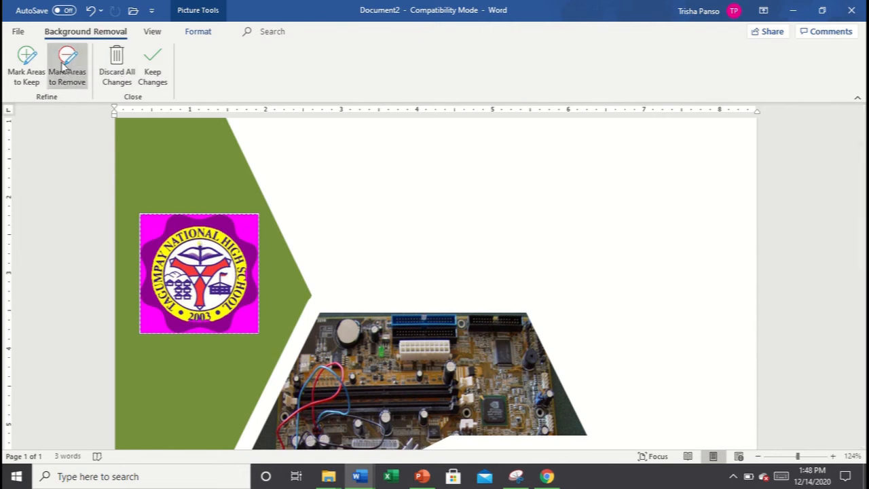
{"action": "left_click", "coordinate": [27, 62]}
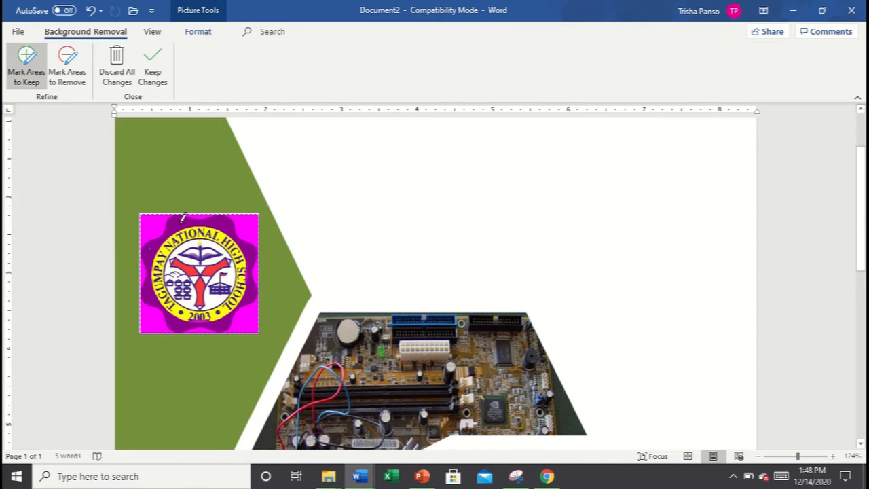
{"action": "left_click_drag", "start_coordinate": [178, 221], "coordinate": [230, 219]}
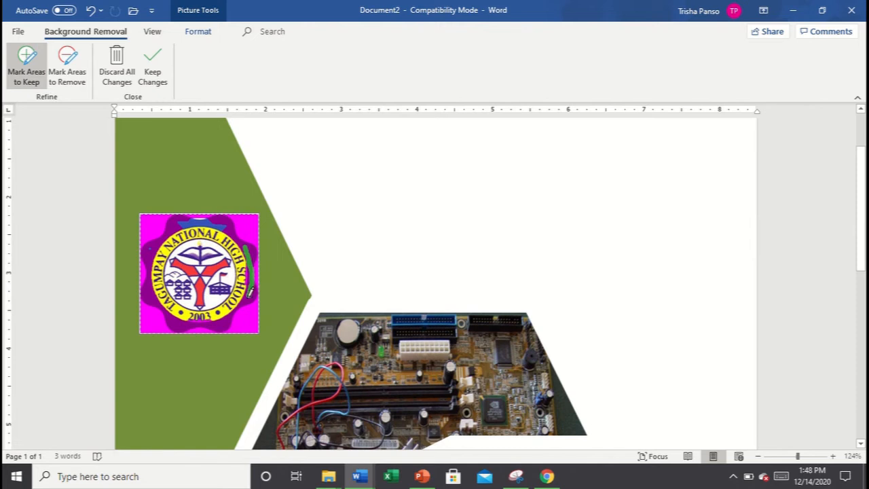
{"action": "left_click_drag", "start_coordinate": [239, 307], "coordinate": [231, 308]}
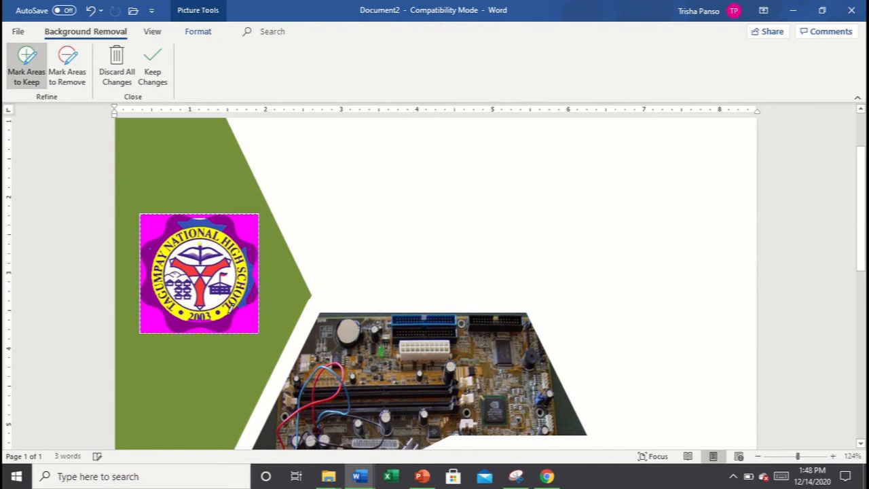
{"action": "left_click", "coordinate": [253, 297]}
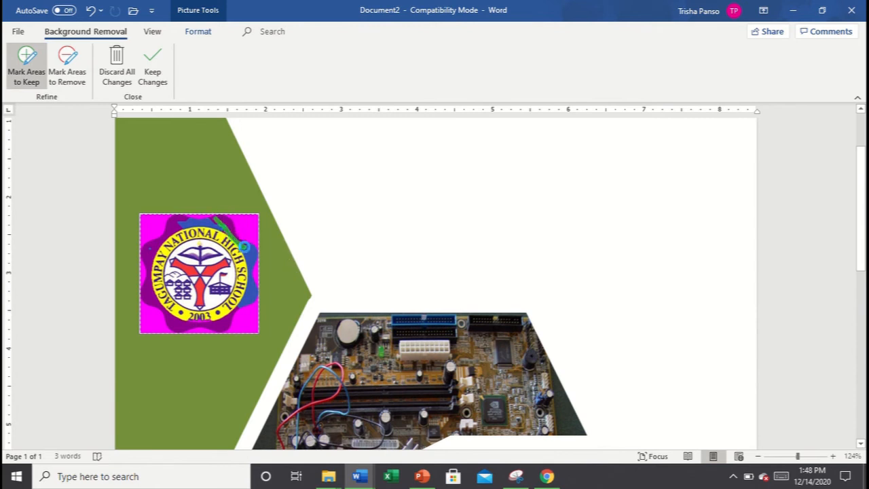
{"action": "left_click_drag", "start_coordinate": [244, 247], "coordinate": [244, 247]}
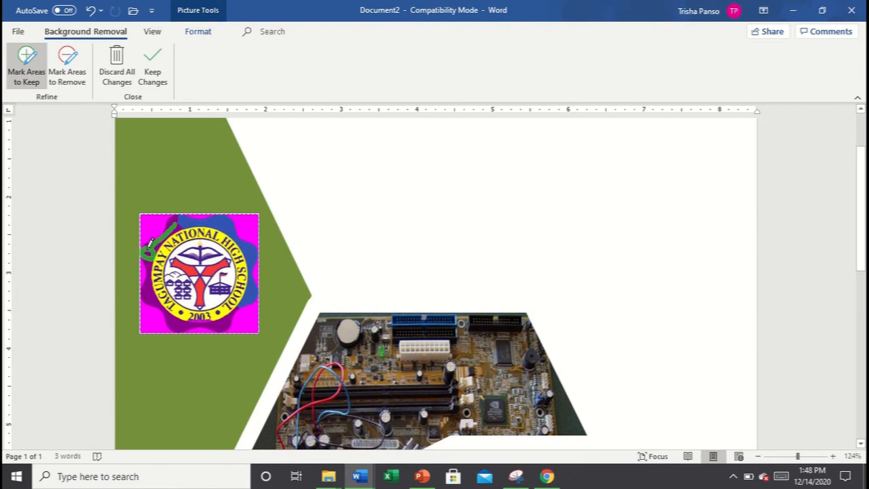
{"action": "left_click_drag", "start_coordinate": [148, 252], "coordinate": [148, 252]}
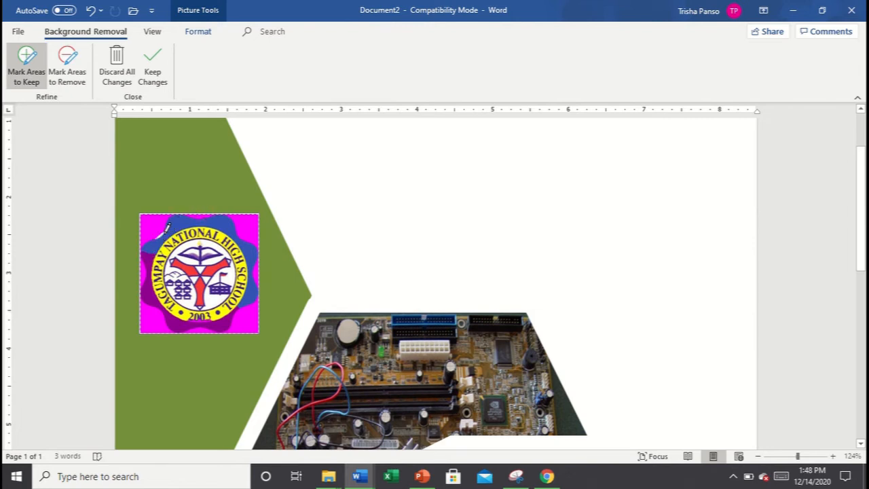
{"action": "mouse_move", "coordinate": [150, 256]}
{"action": "left_mouse_down"}
{"action": "mouse_move", "coordinate": [151, 293]}
{"action": "mouse_move", "coordinate": [150, 280]}
{"action": "mouse_move", "coordinate": [174, 313]}
{"action": "mouse_move", "coordinate": [198, 316]}
{"action": "left_mouse_up"}
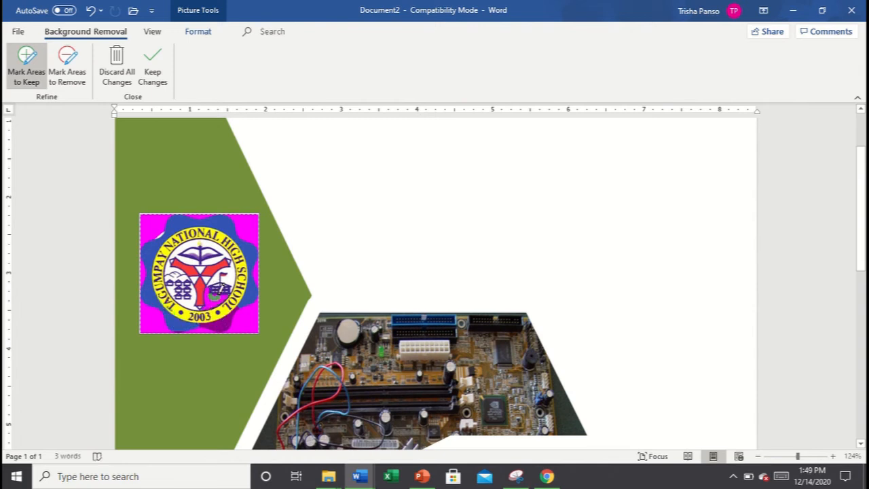
{"action": "left_click_drag", "start_coordinate": [211, 299], "coordinate": [212, 296]}
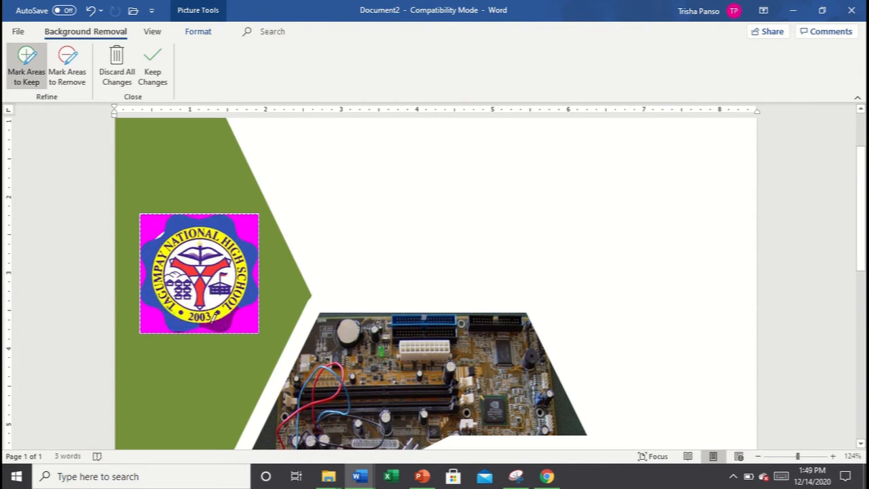
{"action": "left_click_drag", "start_coordinate": [231, 305], "coordinate": [235, 300]}
{"action": "left_click_drag", "start_coordinate": [213, 318], "coordinate": [211, 319]}
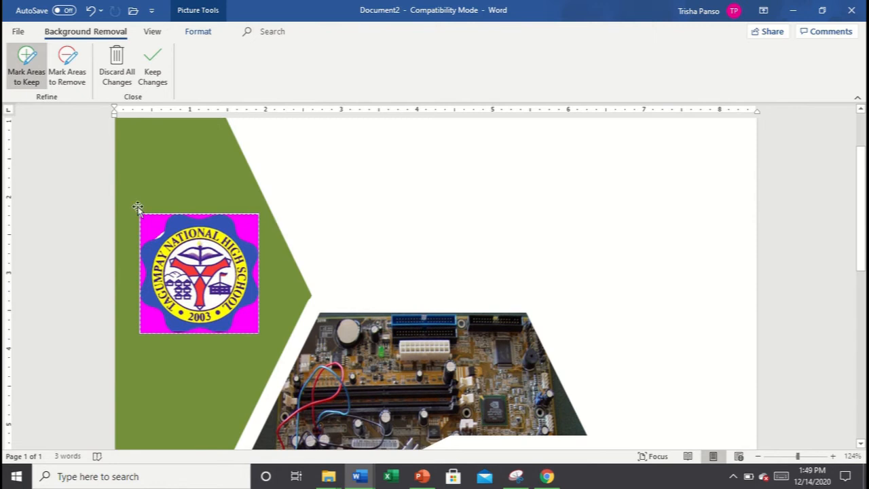
{"action": "left_click", "coordinate": [157, 59]}
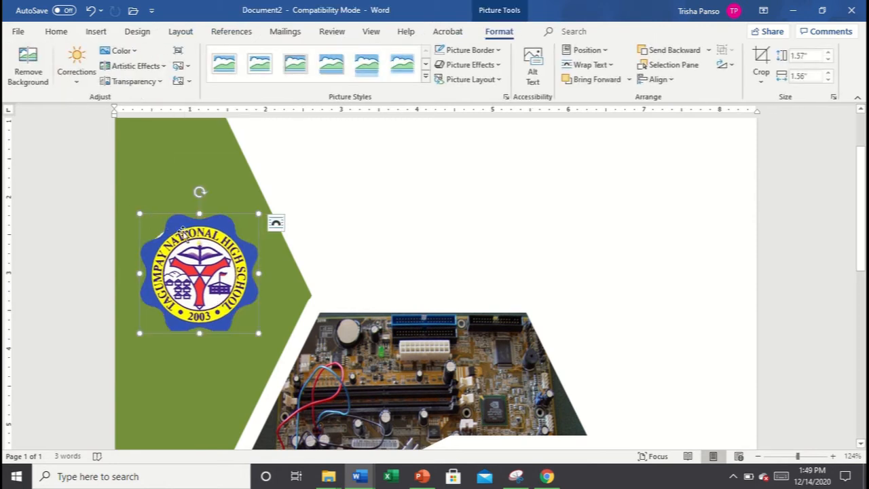
Step: Move the school logo onto the white area at the top of the page, beside the light green hexagon
{"action": "left_click_drag", "start_coordinate": [229, 237], "coordinate": [276, 228]}
{"action": "left_click_drag", "start_coordinate": [454, 201], "coordinate": [392, 199]}
{"action": "scroll", "coordinate": [392, 204], "scroll_direction": "up", "scroll_amount": 3}
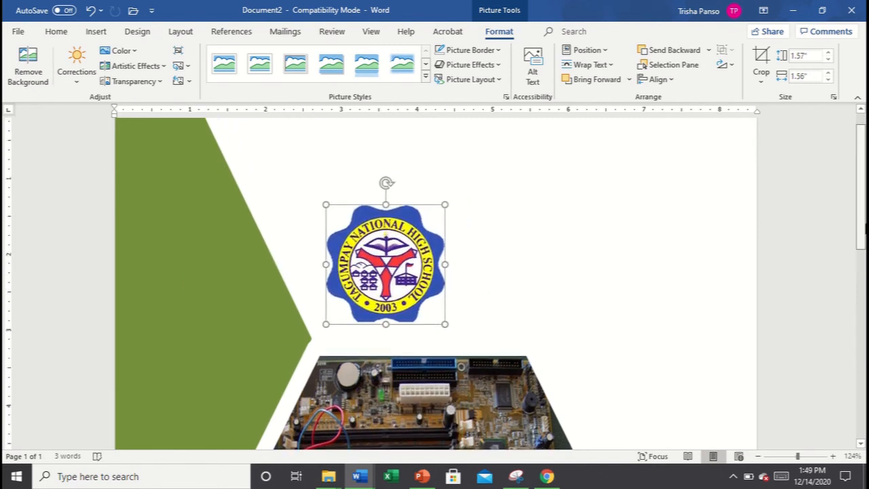
{"action": "left_click_drag", "start_coordinate": [376, 311], "coordinate": [367, 207]}
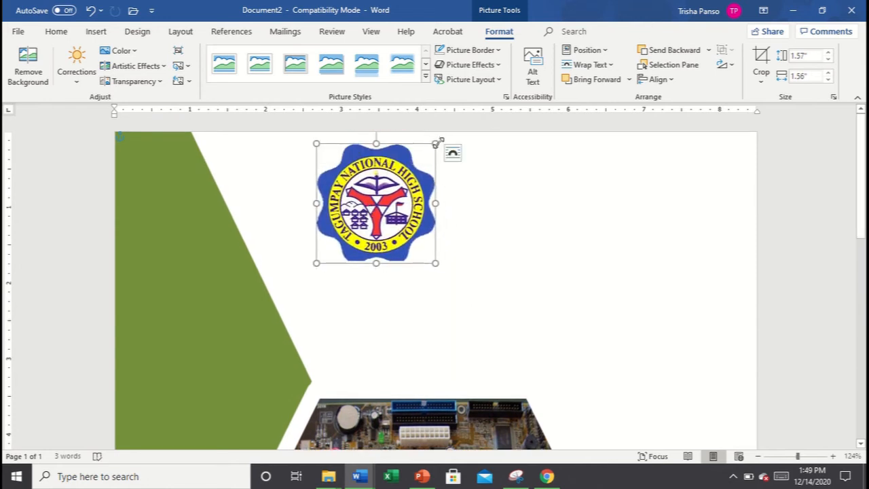
Step: Shrink the school logo to about 0.68" by 0.68" and nudge it toward the light green hexagon
{"action": "left_click_drag", "start_coordinate": [435, 144], "coordinate": [383, 169]}
{"action": "mouse_move", "coordinate": [364, 197]}
{"action": "left_mouse_down"}
{"action": "mouse_move", "coordinate": [355, 178]}
{"action": "mouse_move", "coordinate": [351, 190]}
{"action": "left_mouse_up"}
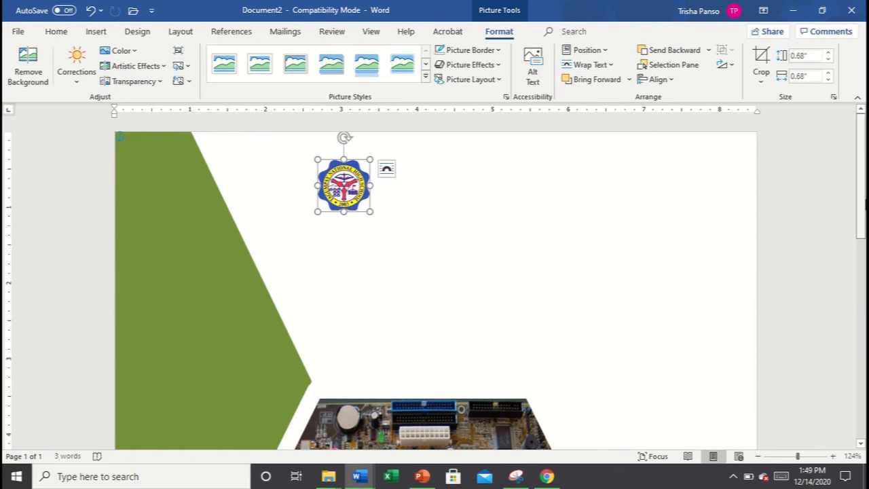
Step: Duplicate the COMPUTER SYSTEM SERVICING text box and place the copy beside the school logo
{"action": "scroll", "coordinate": [434, 284], "scroll_direction": "down", "scroll_amount": 4}
{"action": "left_click", "coordinate": [655, 362]}
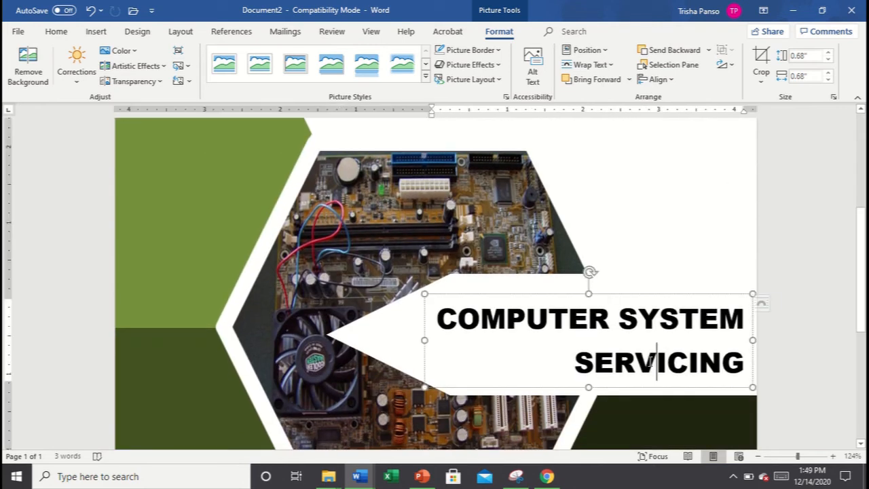
{"action": "left_click", "coordinate": [605, 295]}
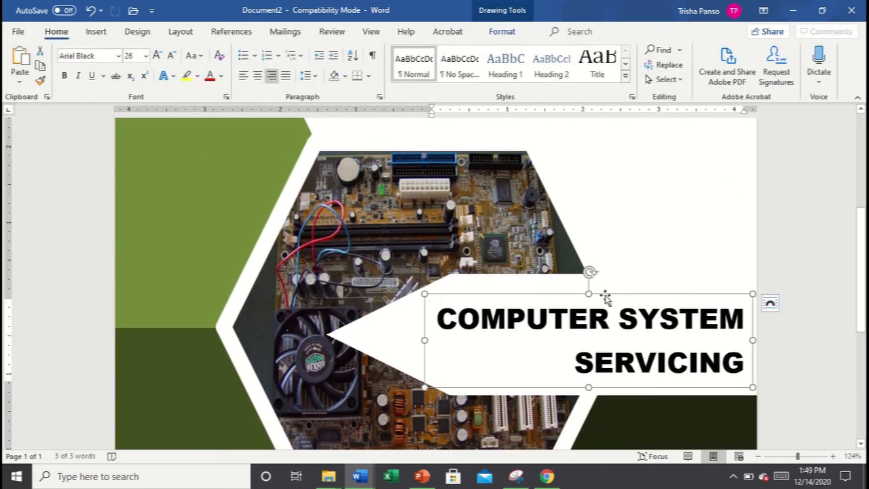
{"action": "scroll", "coordinate": [625, 170], "scroll_direction": "up", "scroll_amount": 4}
{"action": "left_click", "coordinate": [625, 170]}
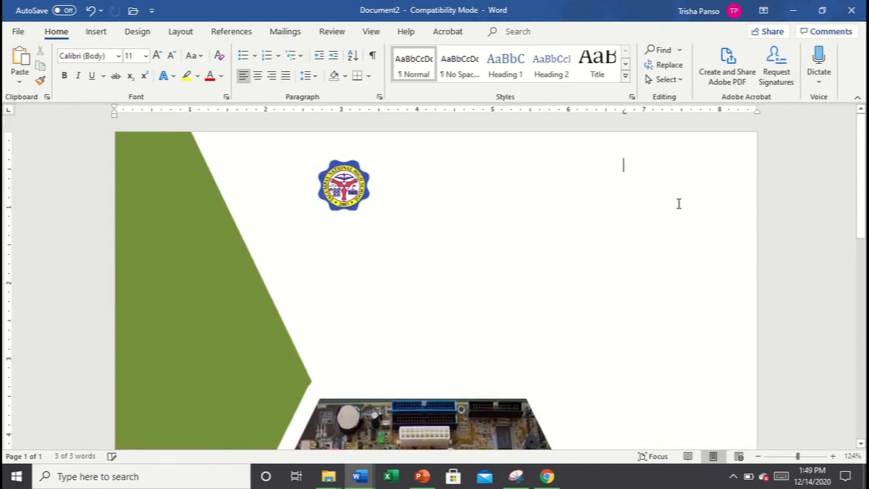
{"action": "right_click", "coordinate": [625, 171]}
{"action": "left_click", "coordinate": [658, 242]}
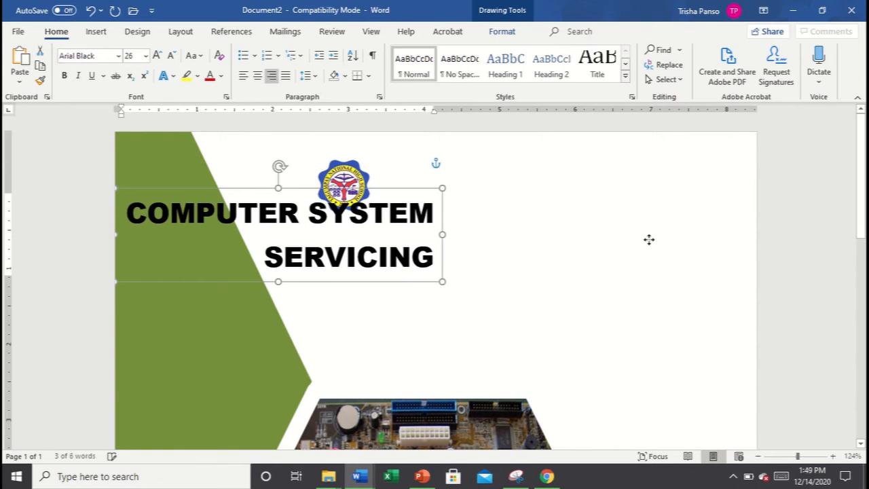
{"action": "left_click_drag", "start_coordinate": [649, 240], "coordinate": [661, 257]}
Step: Replace the copied title text beside the logo with "TAGUMPAY NATIONAL HIGH SCHOOL"
{"action": "left_click_drag", "start_coordinate": [691, 232], "coordinate": [376, 186]}
{"action": "type", "text": "TAGUM"}
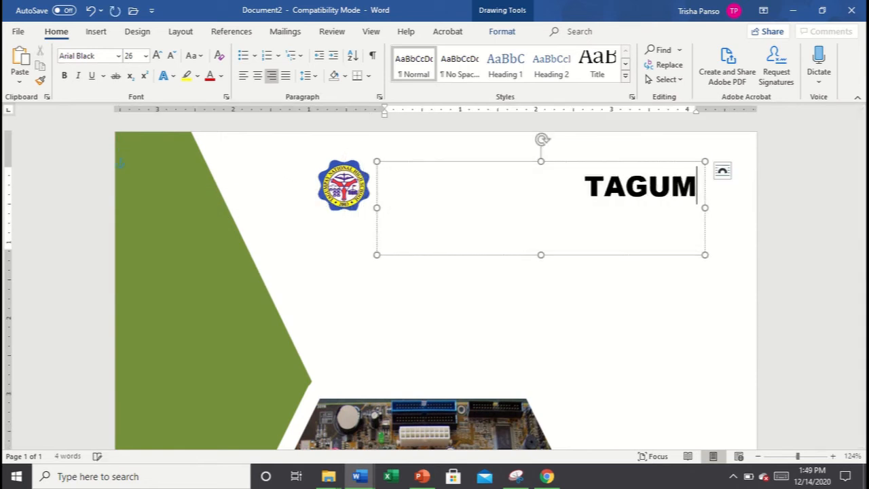
{"action": "type", "text": "PAY NATIO"}
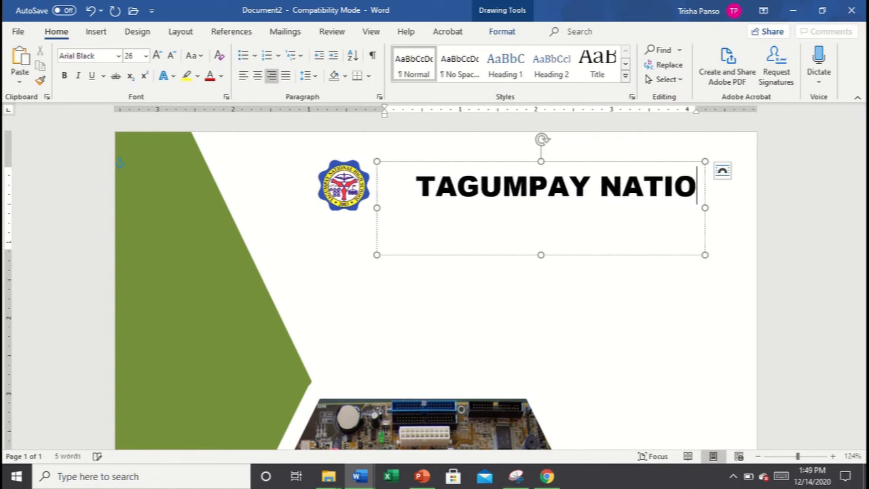
{"action": "type", "text": "NAL"}
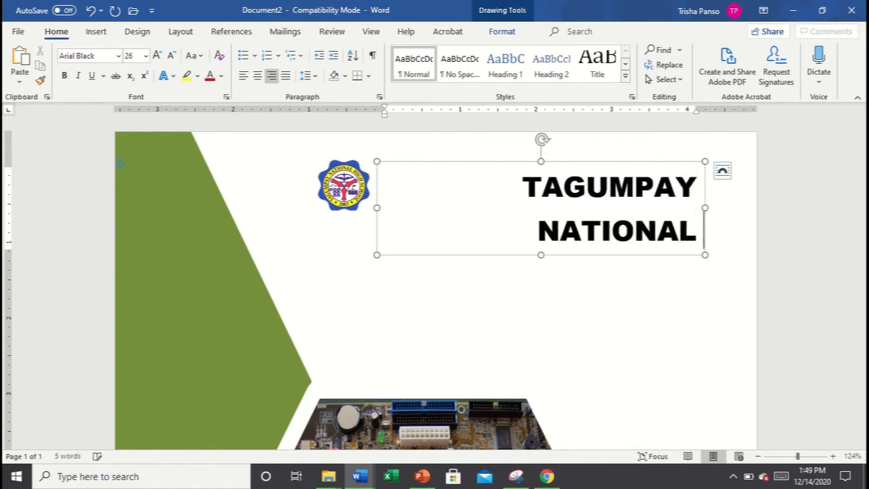
{"action": "type", "text": " HIGH SCHOOL"}
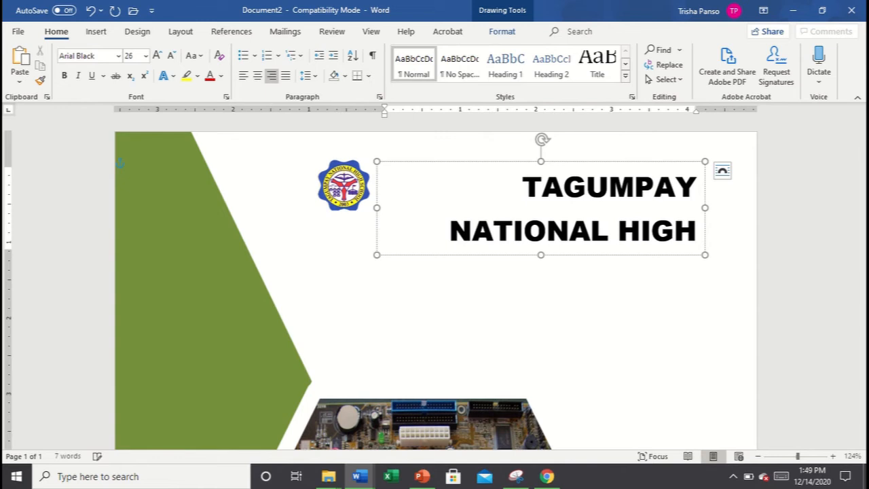
Step: Set the font size of all the school name text to 20
{"action": "double_click", "coordinate": [530, 187]}
{"action": "key", "text": "ctrl+a"}
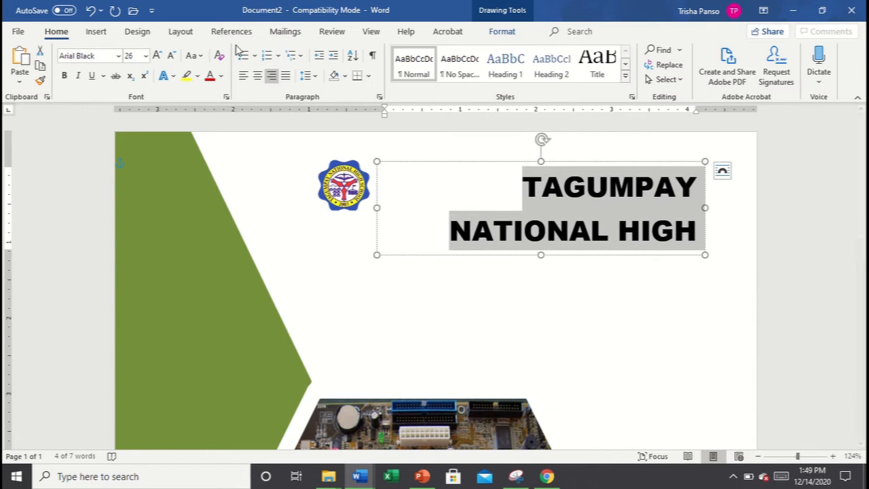
{"action": "left_click", "coordinate": [133, 56]}
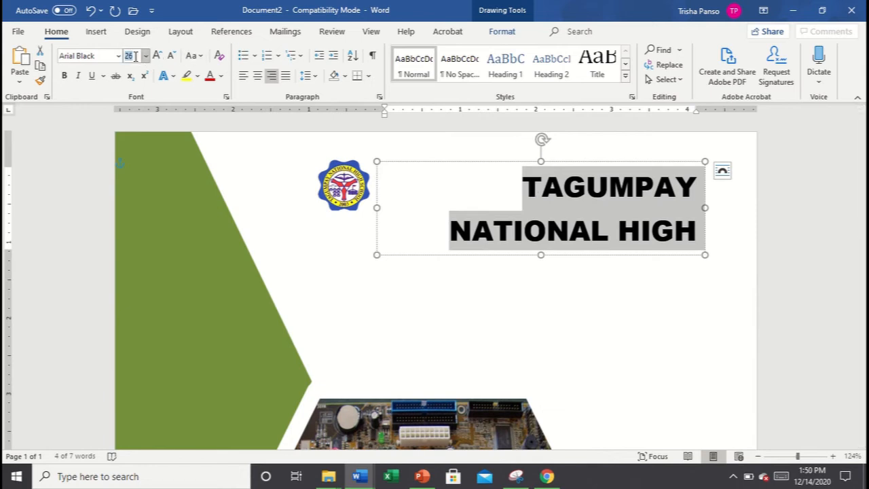
{"action": "type", "text": "20"}
{"action": "key", "text": "Return"}
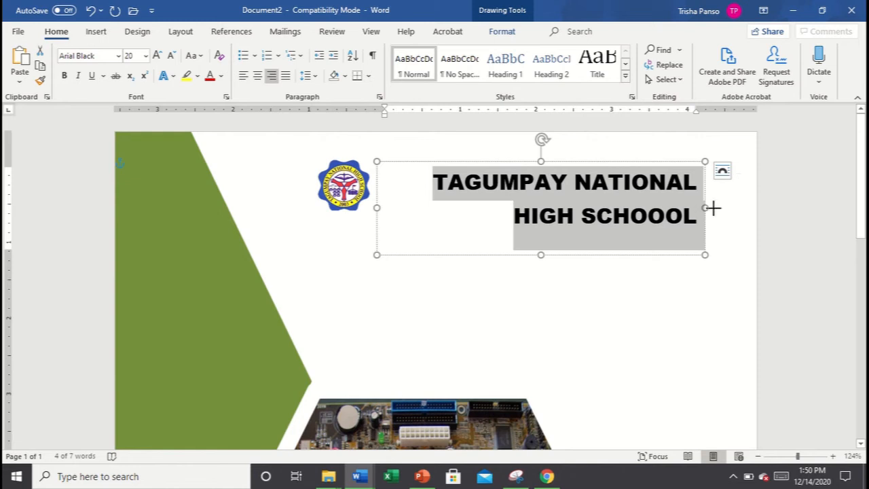
Step: Widen the school name text box on both sides to fit one line and delete the extra O in SCHOOL
{"action": "left_click_drag", "start_coordinate": [712, 208], "coordinate": [741, 208]}
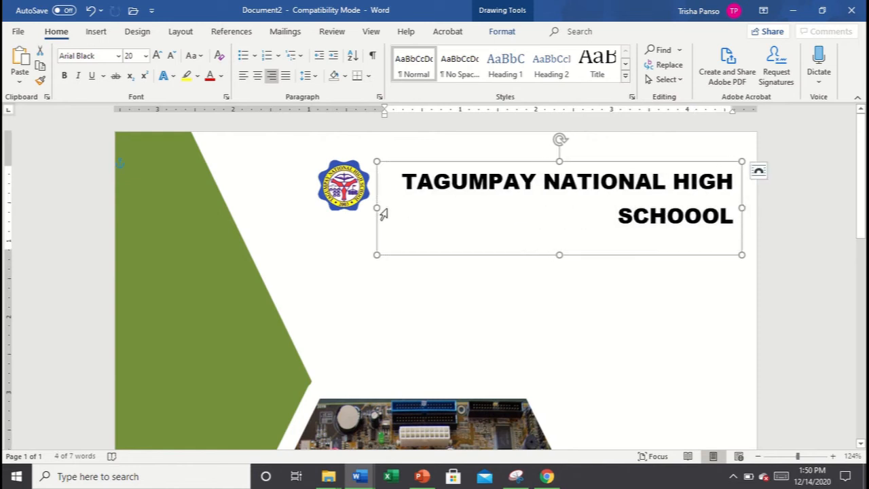
{"action": "left_click_drag", "start_coordinate": [376, 208], "coordinate": [286, 208]}
{"action": "left_click", "coordinate": [696, 210]}
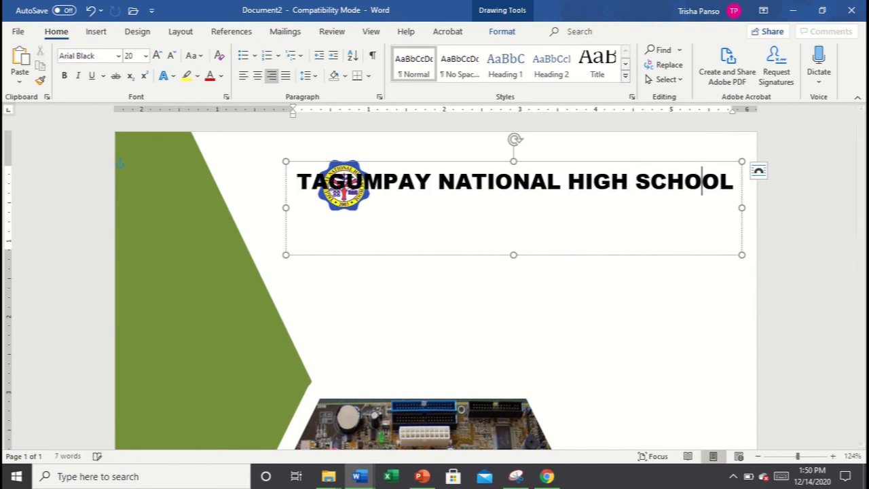
{"action": "key", "text": "BackSpace"}
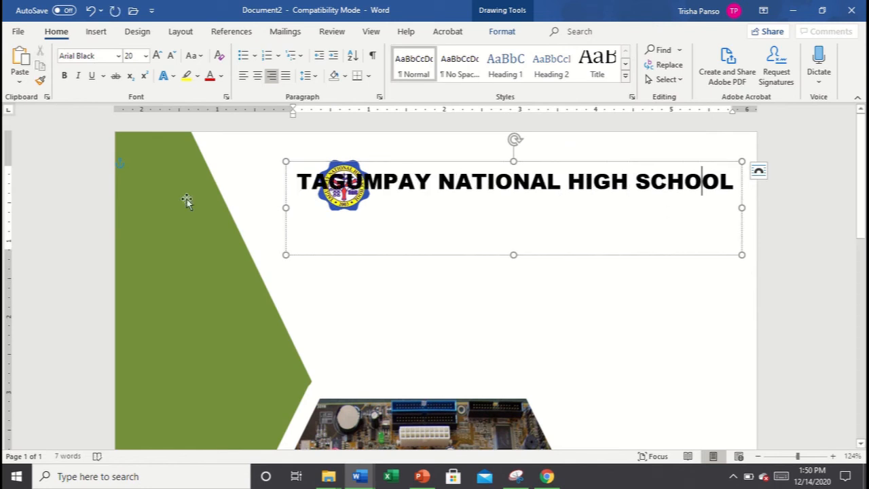
Step: Narrow the school name text box slightly and nudge it toward the page's right edge
{"action": "left_click", "coordinate": [282, 208]}
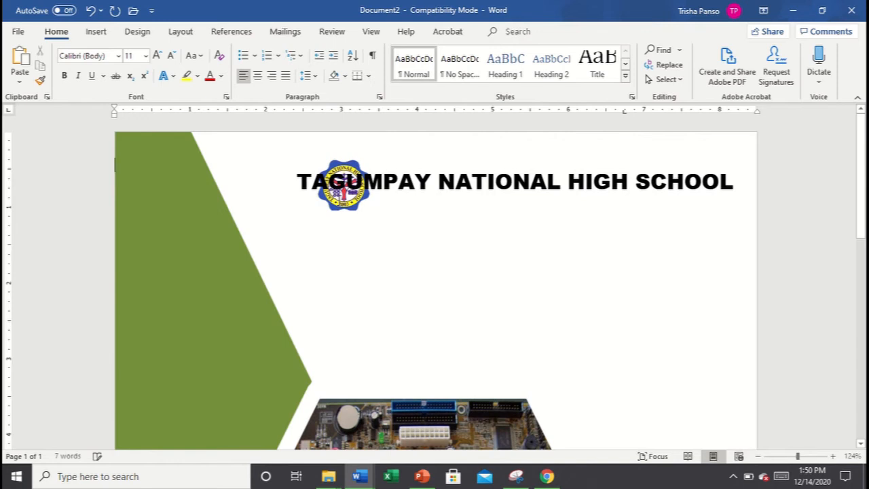
{"action": "left_click", "coordinate": [359, 213]}
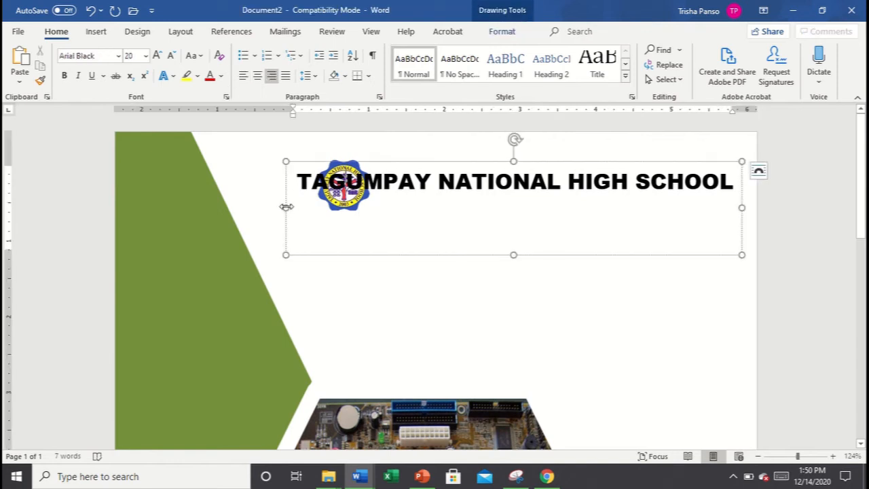
{"action": "left_click_drag", "start_coordinate": [285, 207], "coordinate": [302, 202]}
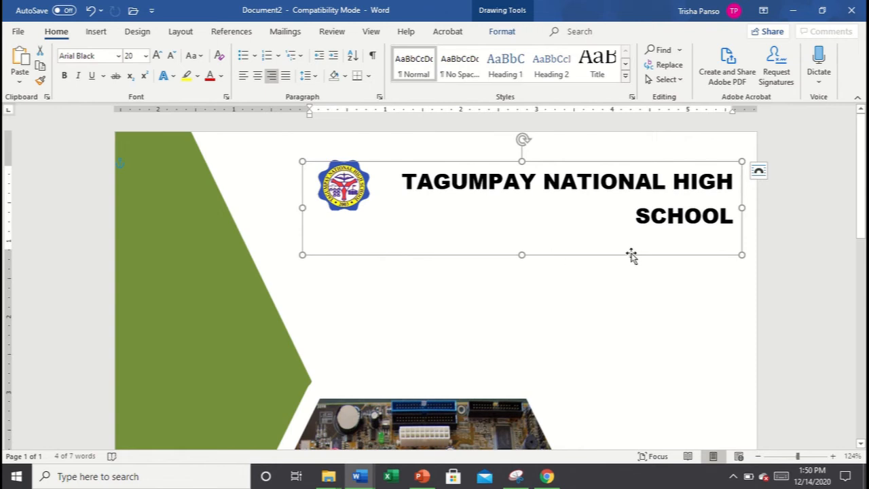
{"action": "mouse_move", "coordinate": [631, 255]}
{"action": "left_mouse_down"}
{"action": "mouse_move", "coordinate": [630, 235]}
{"action": "mouse_move", "coordinate": [640, 253]}
{"action": "left_mouse_up"}
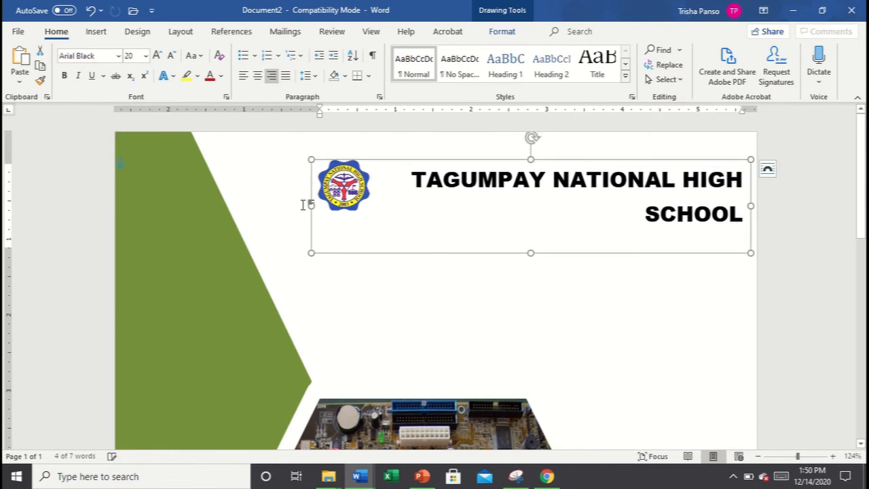
Step: Set the school name's font size to 18 and resize its text box to fit closely around a single line
{"action": "left_click_drag", "start_coordinate": [276, 205], "coordinate": [739, 174]}
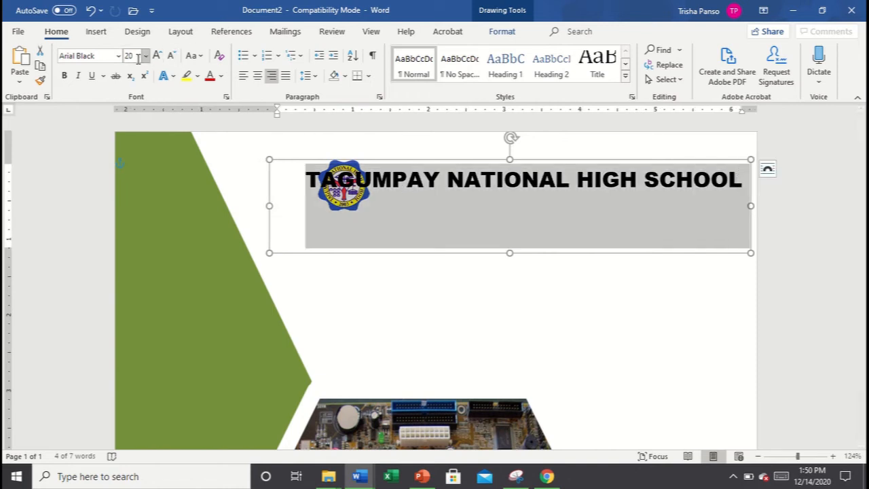
{"action": "key", "text": "Return"}
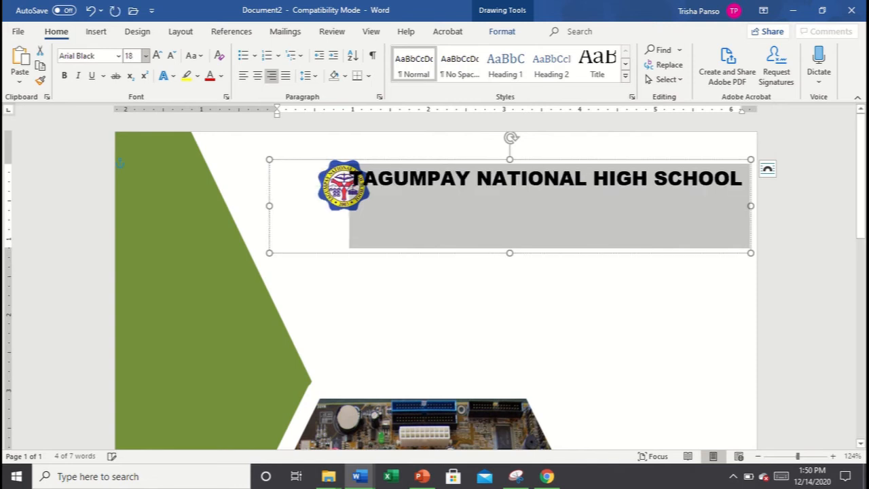
{"action": "left_click_drag", "start_coordinate": [269, 206], "coordinate": [331, 206]}
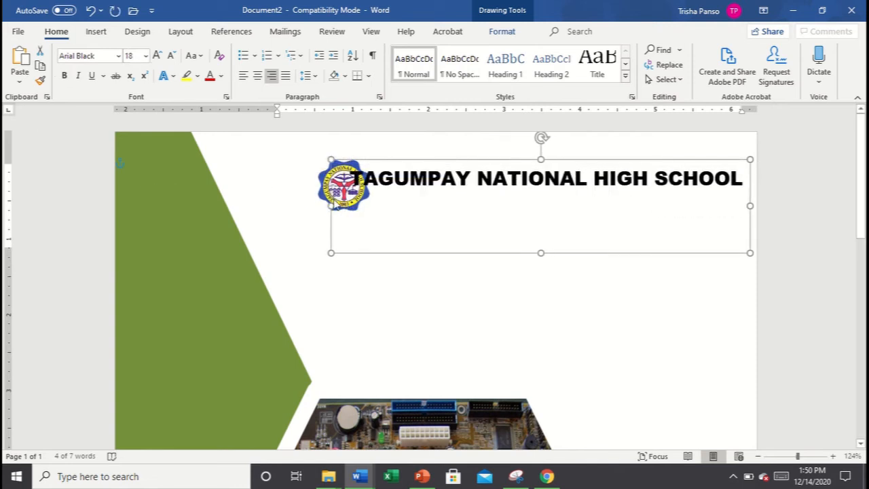
{"action": "left_click", "coordinate": [530, 236]}
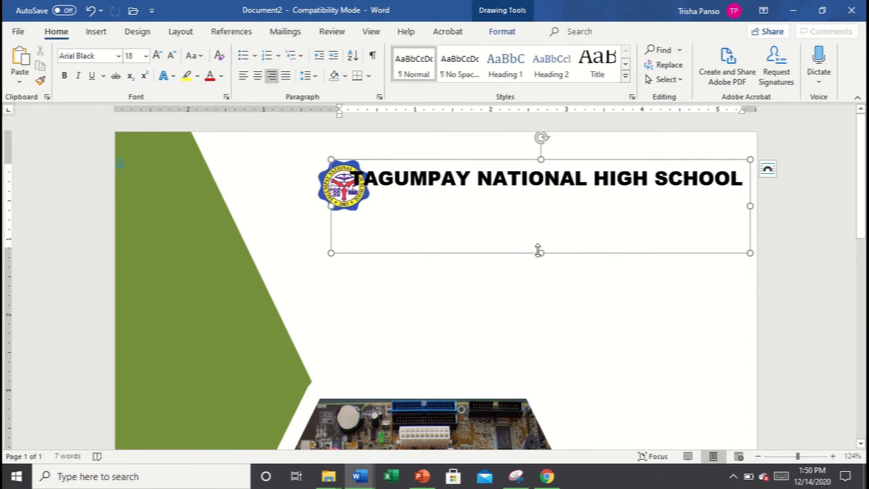
{"action": "left_click_drag", "start_coordinate": [539, 251], "coordinate": [539, 191]}
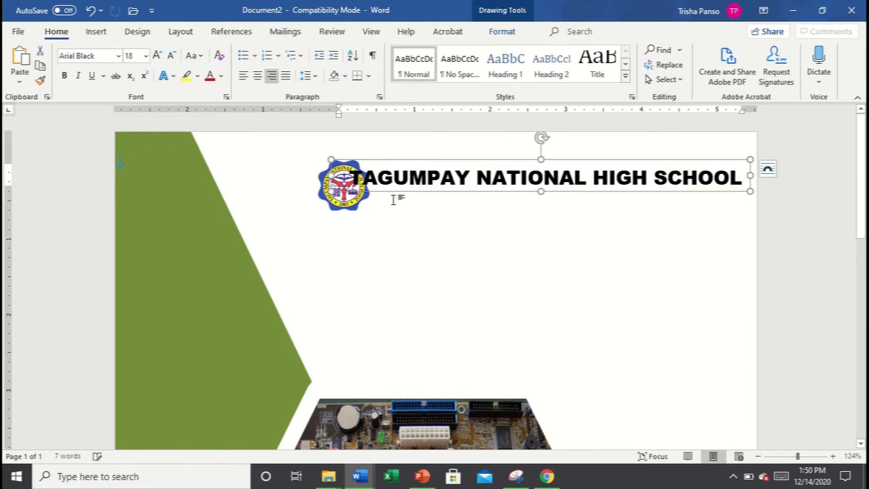
Step: Move the school logo clear of the text, just before the school name
{"action": "left_click_drag", "start_coordinate": [334, 211], "coordinate": [306, 197]}
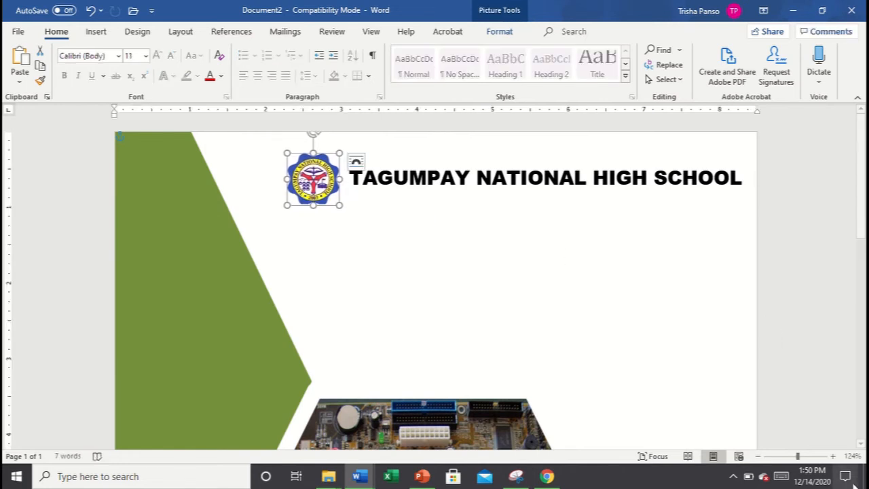
{"action": "left_click_drag", "start_coordinate": [797, 458], "coordinate": [781, 459]}
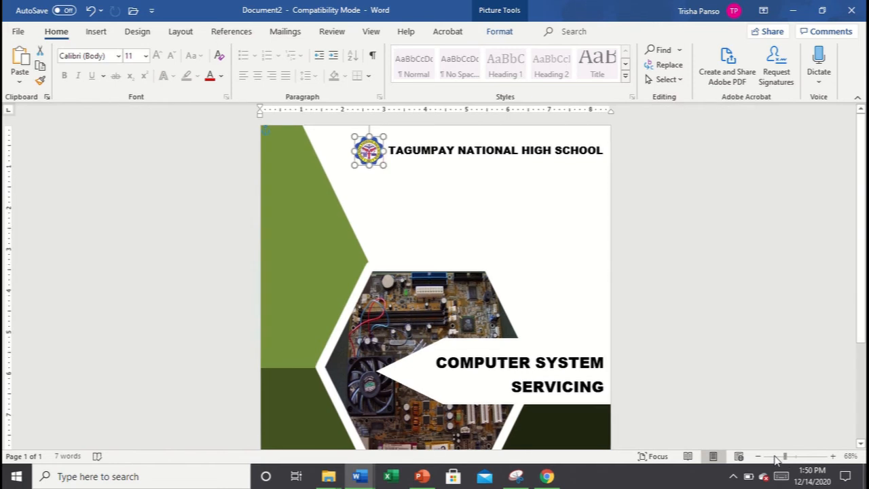
{"action": "left_click", "coordinate": [638, 314]}
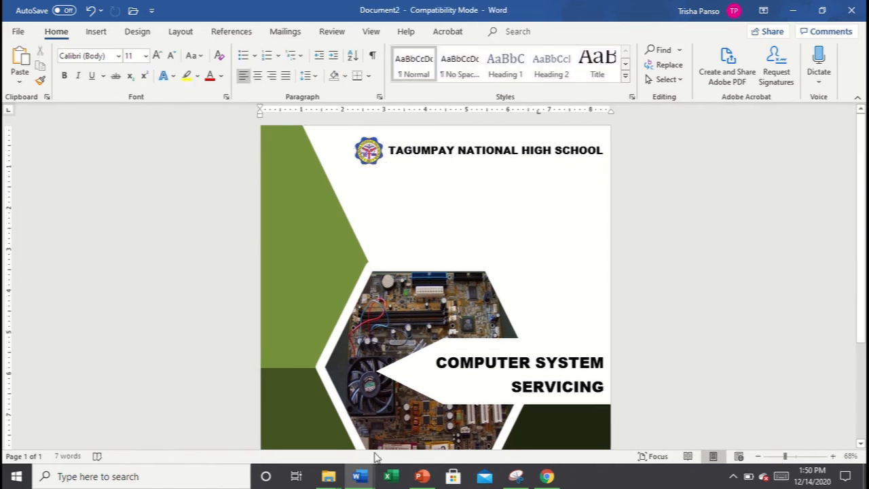
Step: Switch to the Sample-Cover document and examine the heading and subtitle text above its picture hexagon
{"action": "mouse_move", "coordinate": [360, 476]}
{"action": "left_click", "coordinate": [319, 412]}
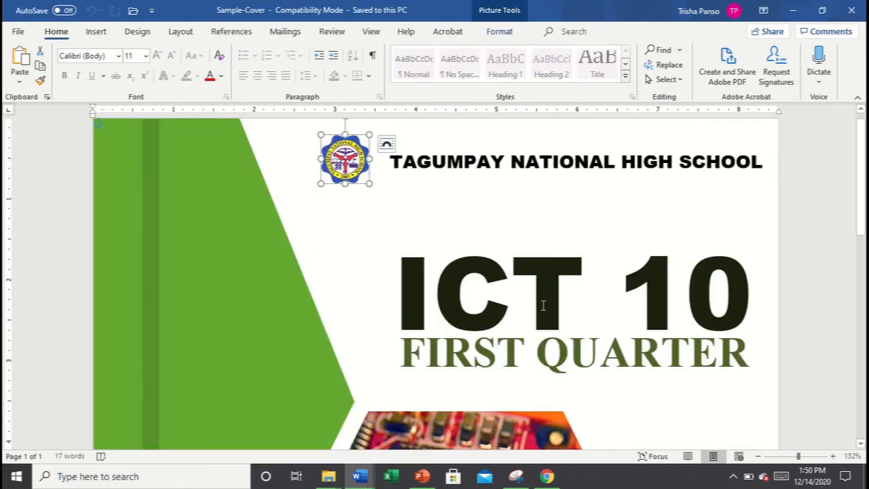
{"action": "left_click_drag", "start_coordinate": [862, 211], "coordinate": [863, 247]}
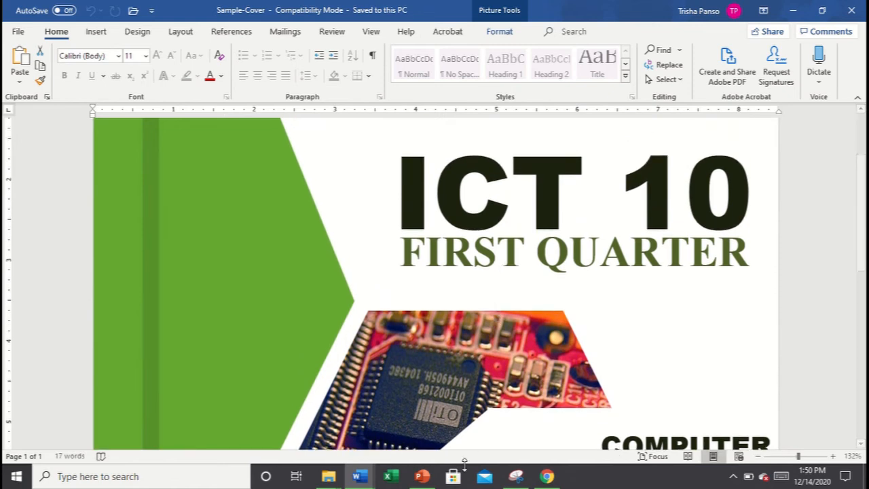
Step: Return to Document2 and duplicate the school name text box into the white area above the motherboard picture
{"action": "mouse_move", "coordinate": [364, 479]}
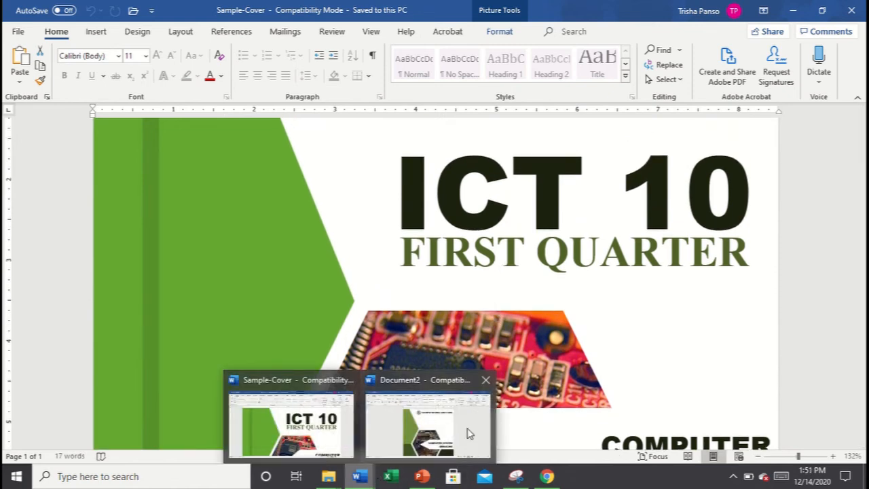
{"action": "left_click", "coordinate": [465, 431]}
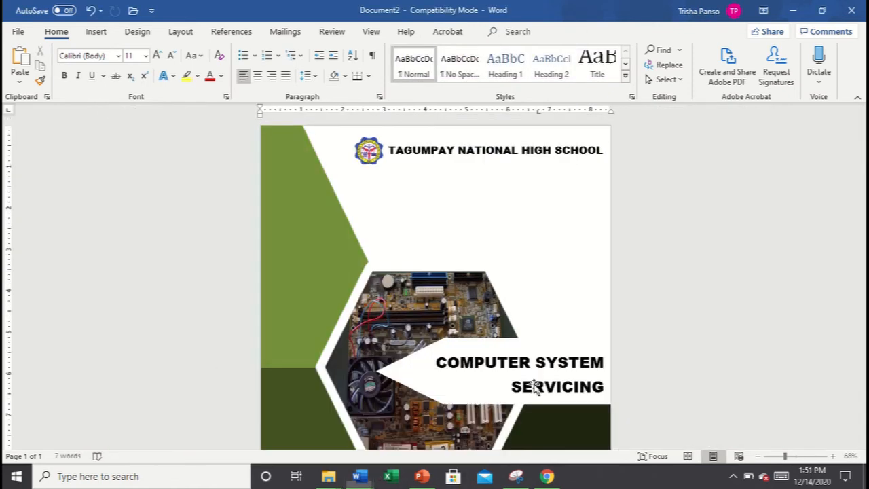
{"action": "left_click", "coordinate": [494, 143]}
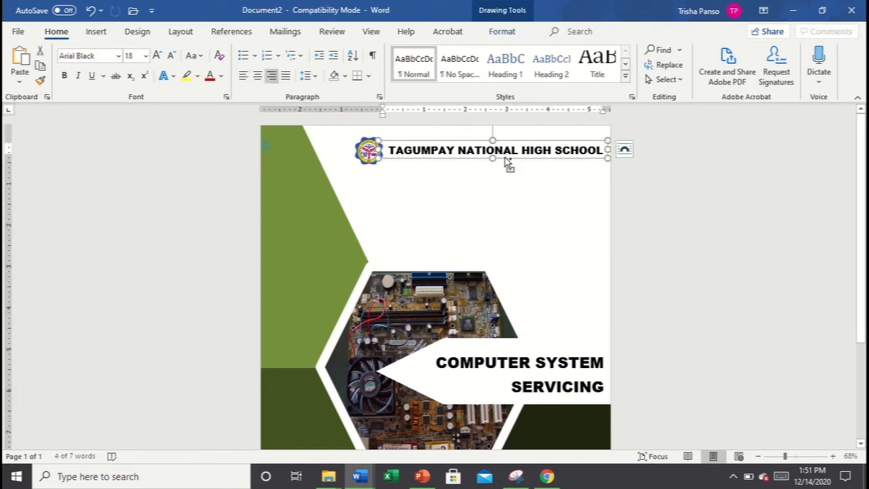
{"action": "key", "text": "ctrl+c"}
{"action": "key", "text": "ctrl+v"}
{"action": "left_click_drag", "start_coordinate": [508, 163], "coordinate": [499, 241]}
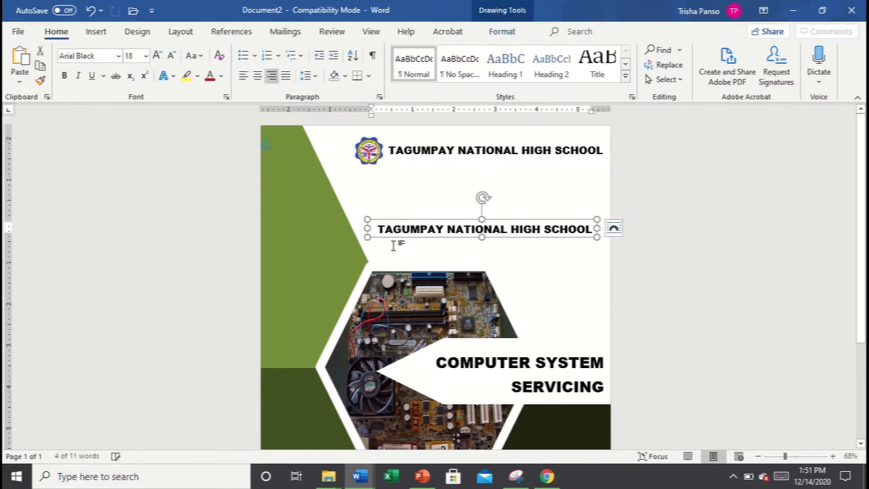
Step: Replace the text in the lower copy of the school-name text box with "ICT 10", and compare it with the Sample-Cover document
{"action": "triple_click", "coordinate": [587, 229]}
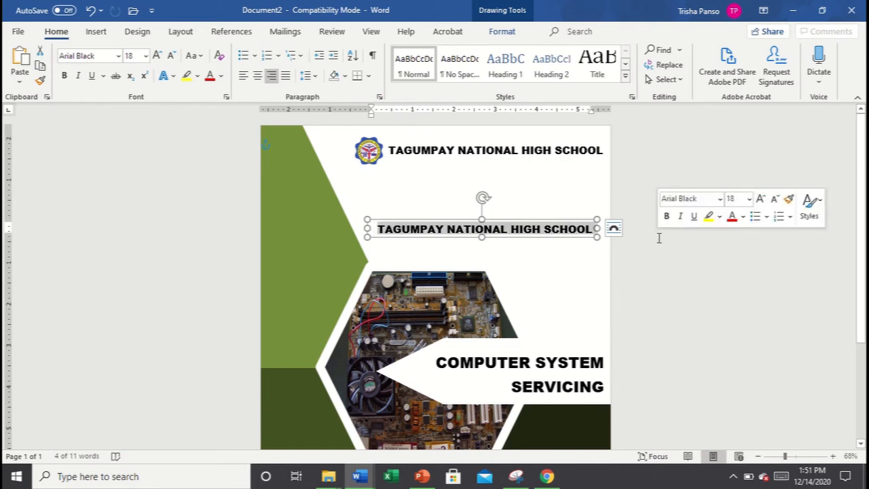
{"action": "key", "text": "BackSpace"}
{"action": "type", "text": "ICT 10"}
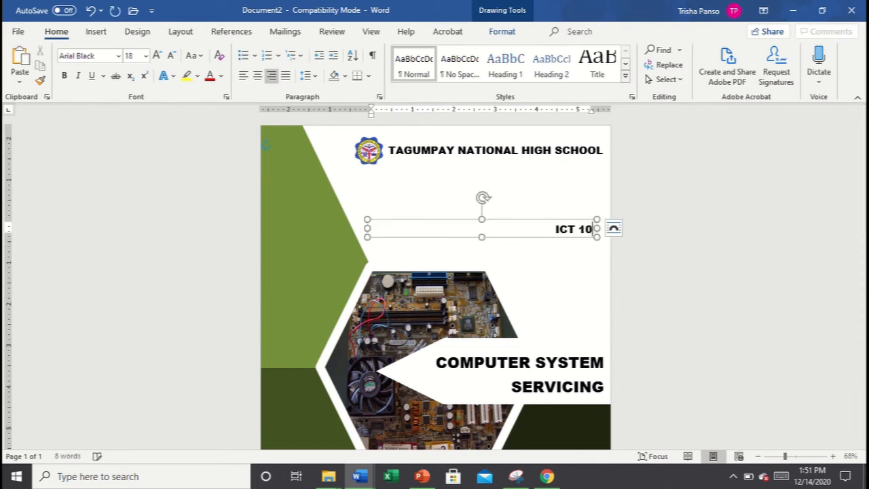
{"action": "key", "text": "alt+Tab"}
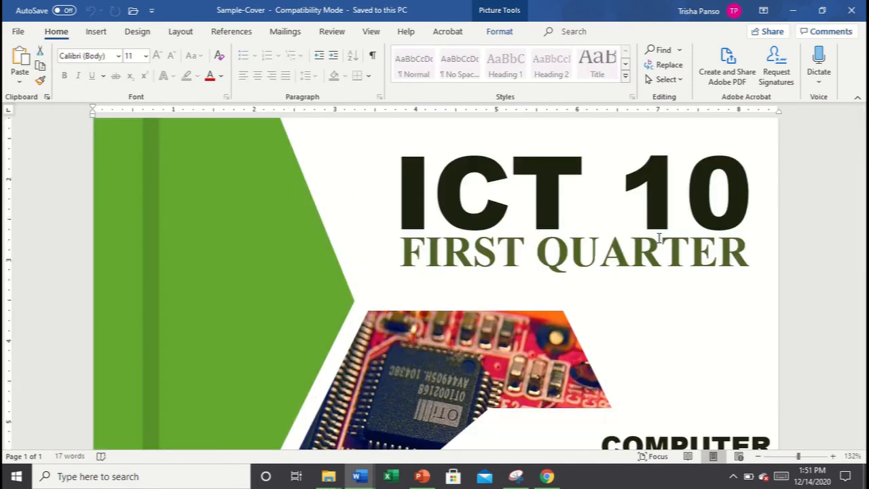
{"action": "key", "text": "alt+Tab"}
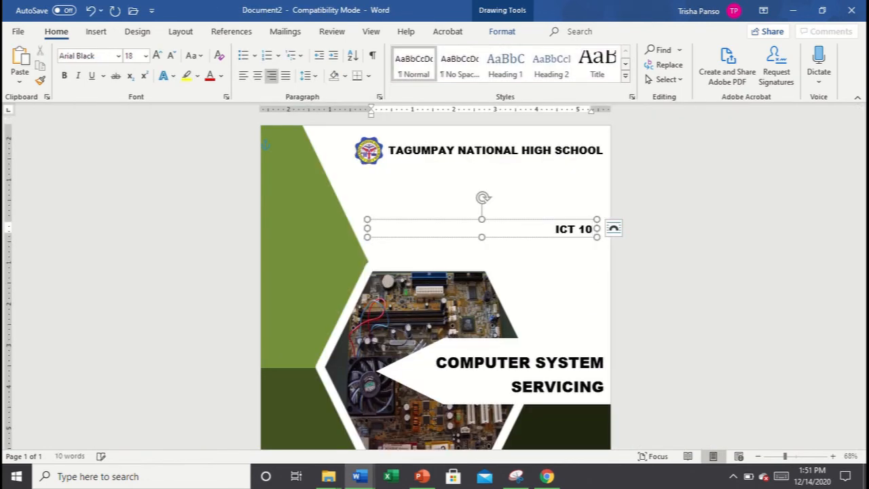
Step: Make the ICT 10 text box taller and add "FIRST QUARTER" as its second line
{"action": "left_click_drag", "start_coordinate": [483, 238], "coordinate": [491, 266]}
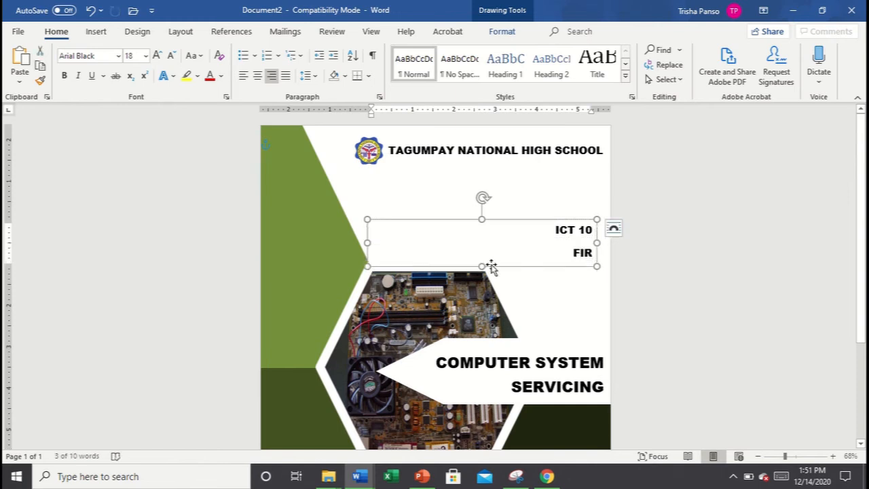
{"action": "type", "text": "ST QUA"}
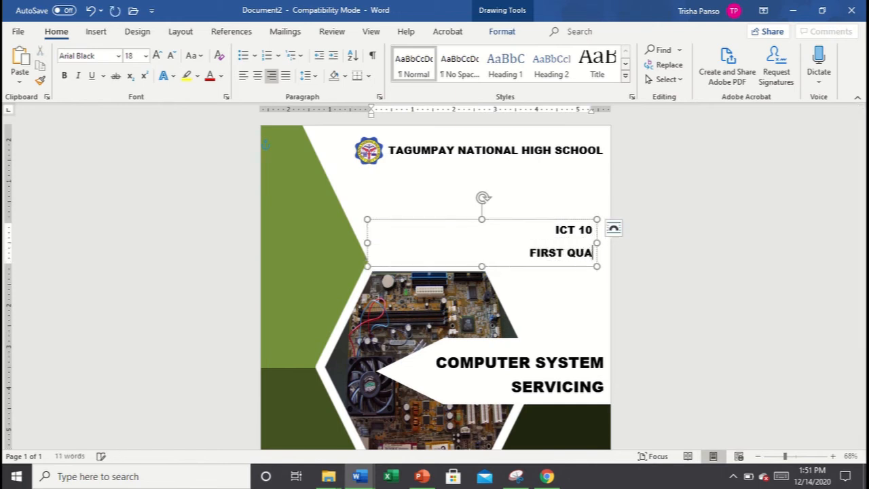
{"action": "type", "text": "RTER"}
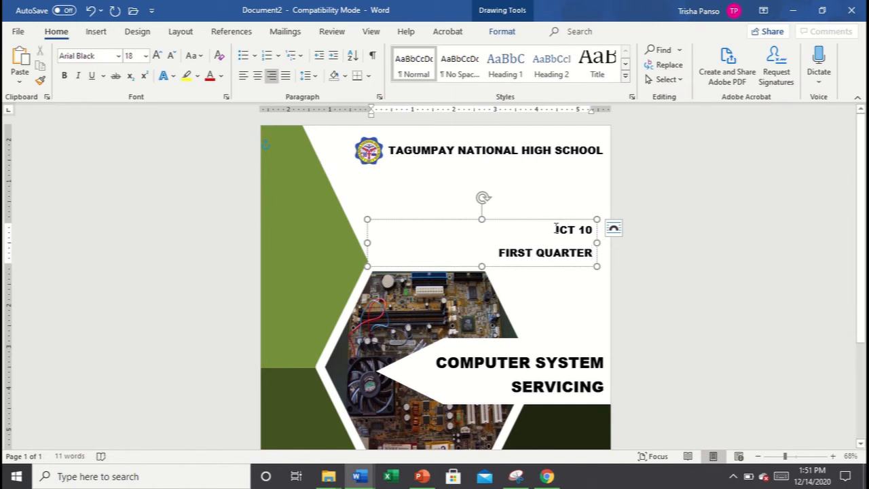
Step: Set the paragraphs in the ICT 10 text box to single line spacing with 0 pt after
{"action": "left_click_drag", "start_coordinate": [563, 232], "coordinate": [591, 252]}
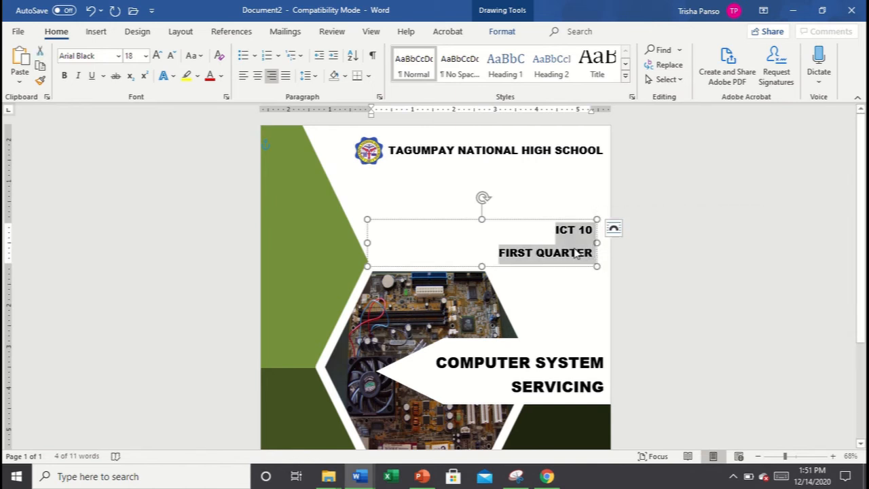
{"action": "right_click", "coordinate": [575, 250]}
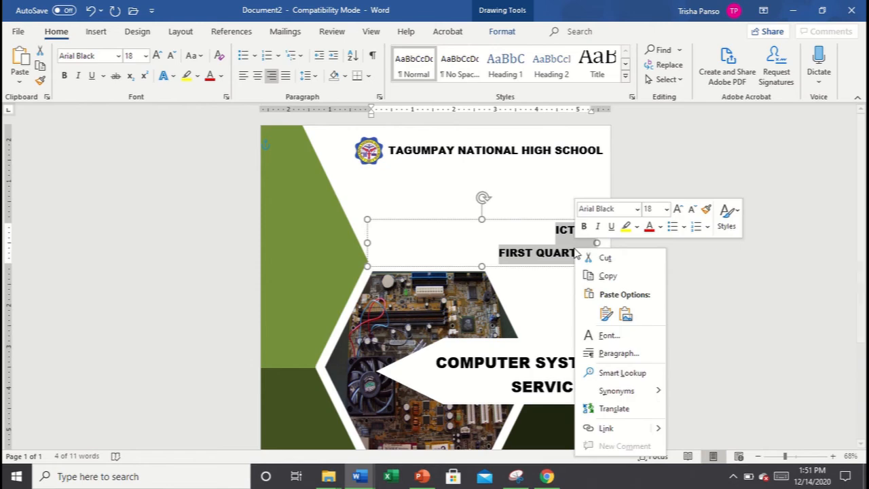
{"action": "left_click", "coordinate": [619, 354]}
{"action": "left_click", "coordinate": [505, 259]}
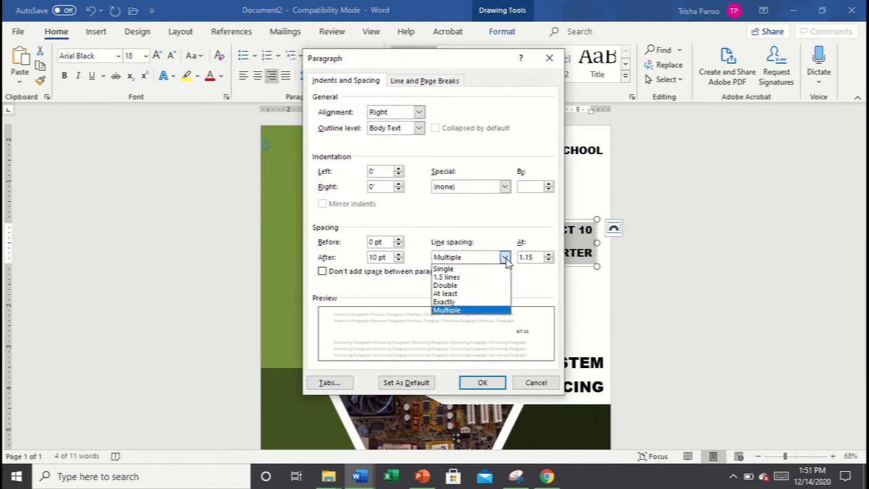
{"action": "left_click", "coordinate": [501, 269]}
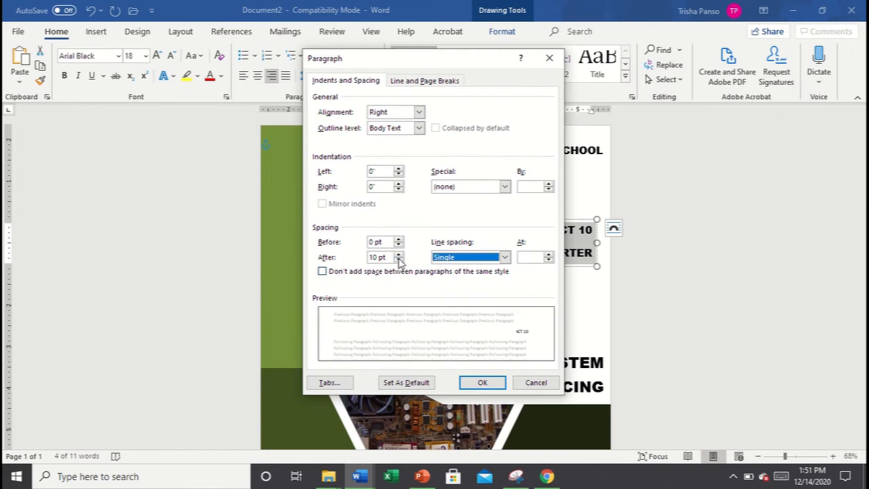
{"action": "left_click", "coordinate": [399, 260]}
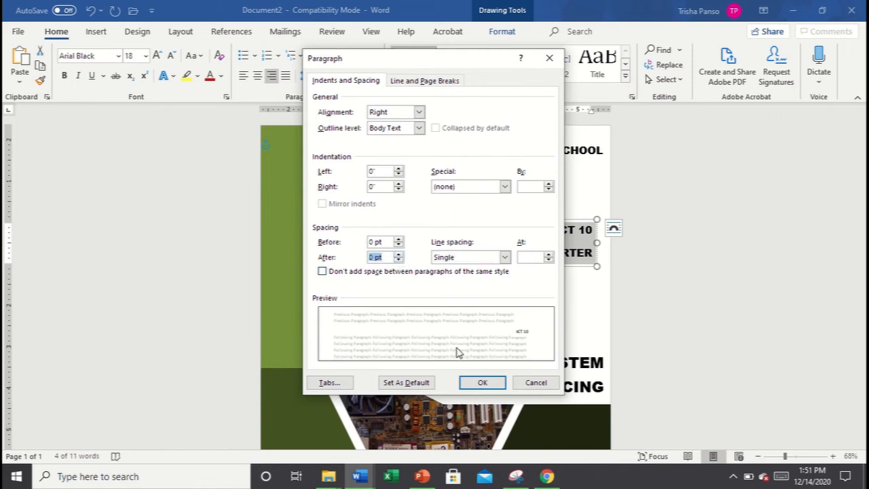
{"action": "left_click", "coordinate": [482, 382]}
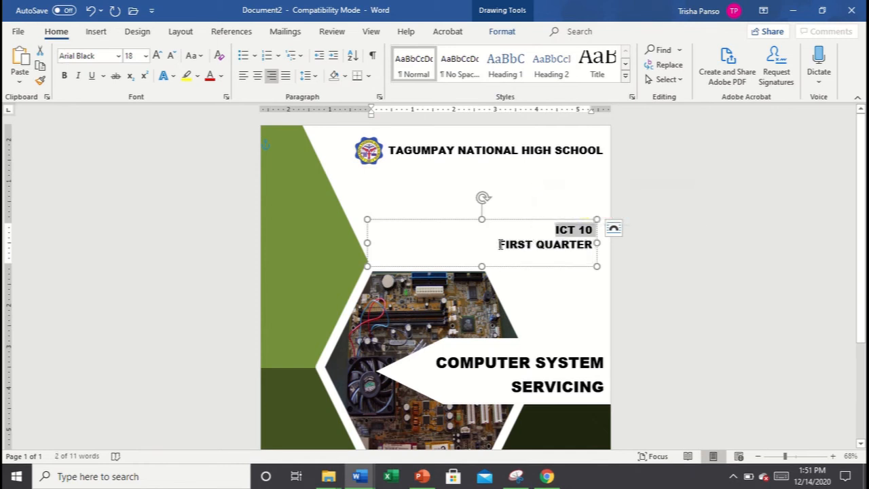
Step: Delete the FIRST QUARTER line from the ICT 10 text box
{"action": "left_click_drag", "start_coordinate": [499, 243], "coordinate": [604, 254]}
{"action": "key", "text": "BackSpace"}
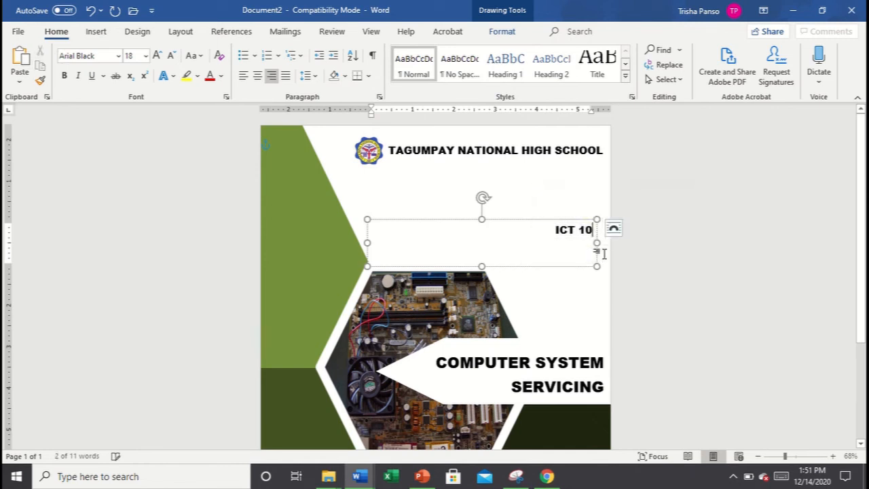
Step: Enlarge the ICT 10 text to 100 pt and extend its text box downward to fit the full letters
{"action": "triple_click", "coordinate": [553, 230]}
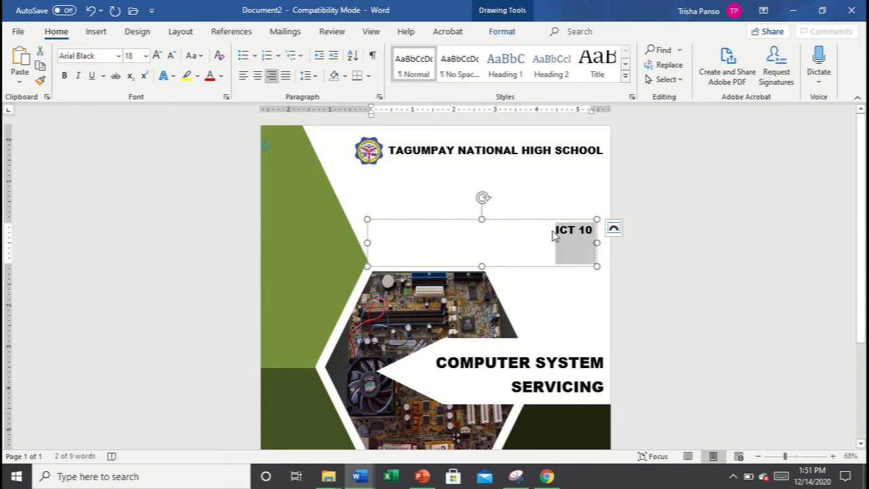
{"action": "left_click", "coordinate": [133, 56]}
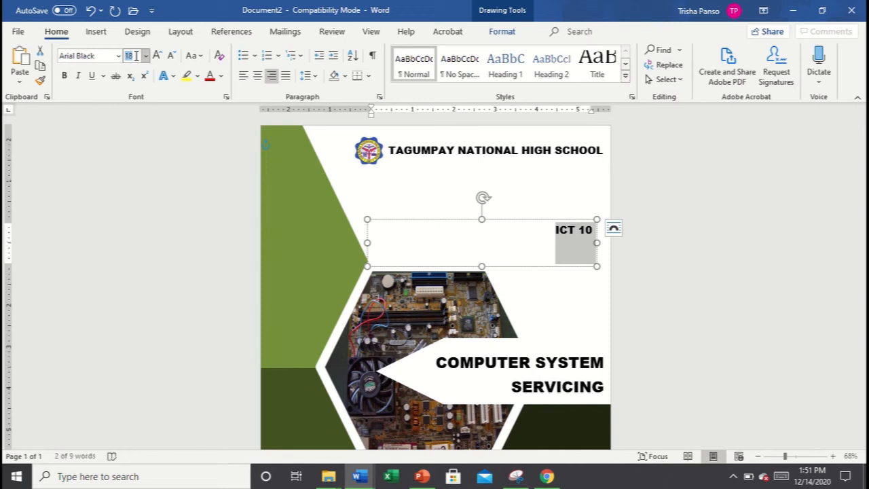
{"action": "key", "text": "Return"}
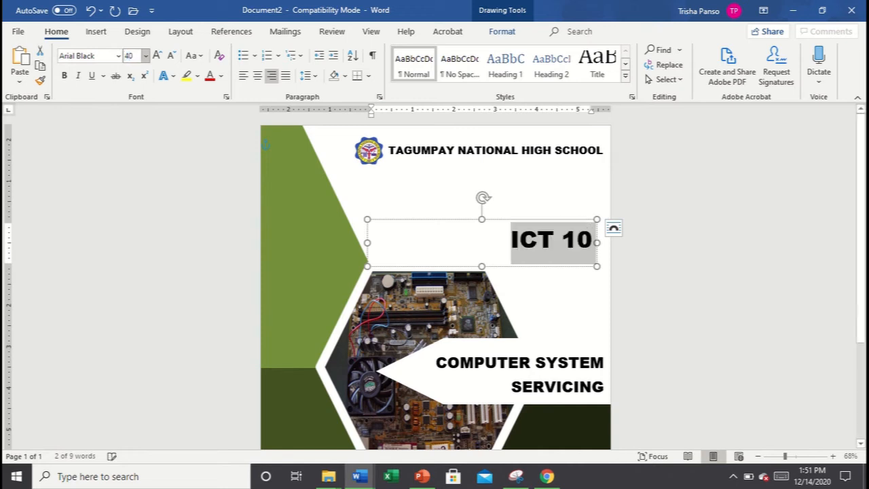
{"action": "key", "text": "BackSpace"}
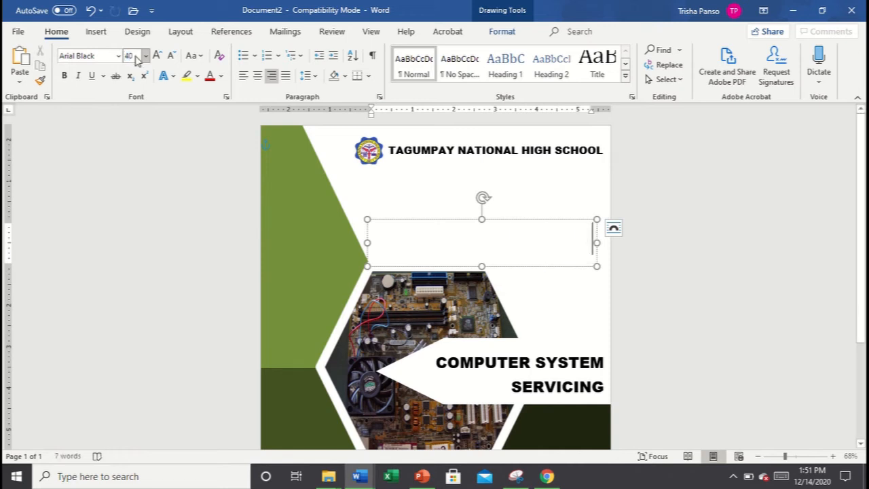
{"action": "key", "text": "ctrl+z"}
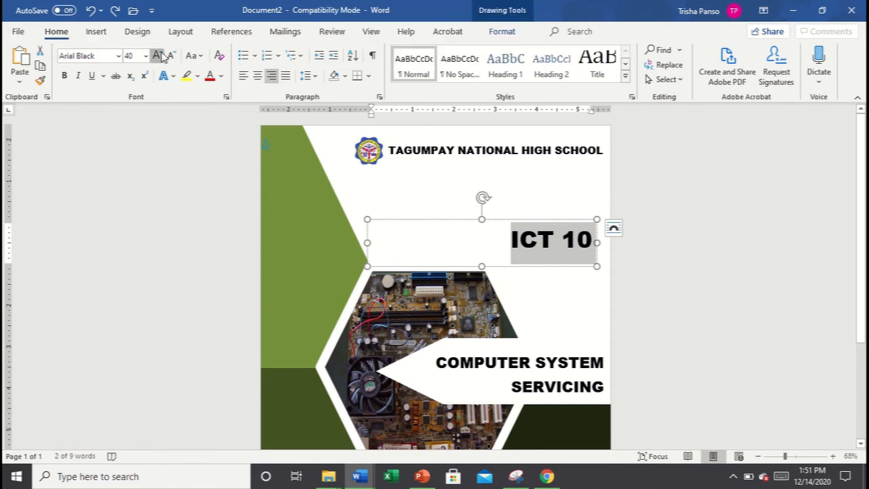
{"action": "left_click", "coordinate": [160, 54]}
{"action": "left_click", "coordinate": [160, 55]}
{"action": "left_click", "coordinate": [160, 55]}
{"action": "left_click", "coordinate": [160, 54]}
{"action": "left_click", "coordinate": [160, 55]}
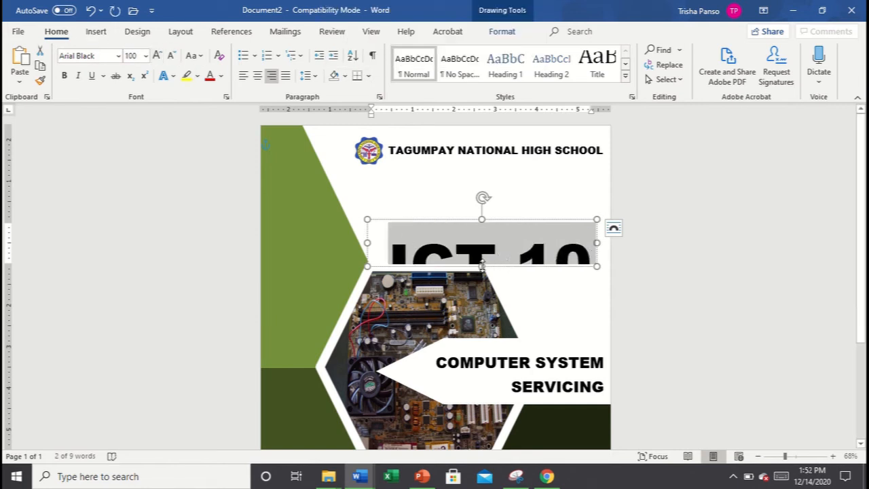
{"action": "left_click_drag", "start_coordinate": [481, 266], "coordinate": [486, 297]}
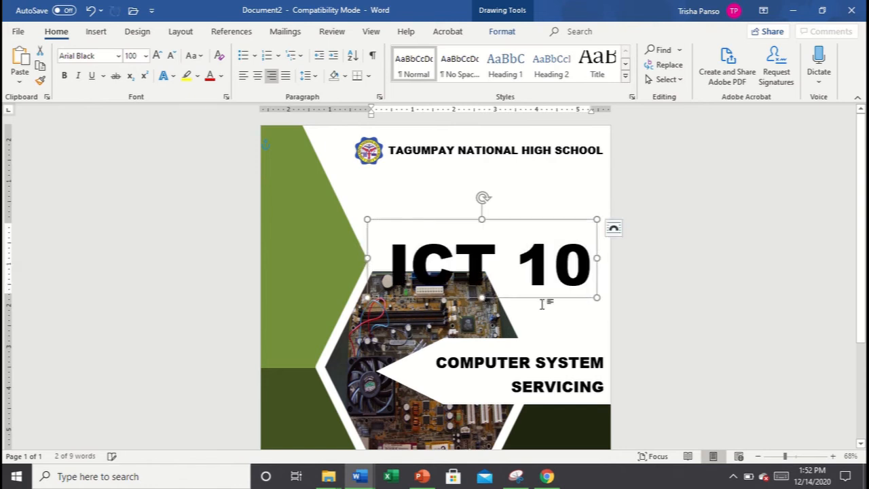
Step: Move the ICT 10 text box just below the school name, reduce its text to 90 pt and shorten the box
{"action": "left_click_drag", "start_coordinate": [542, 302], "coordinate": [547, 238]}
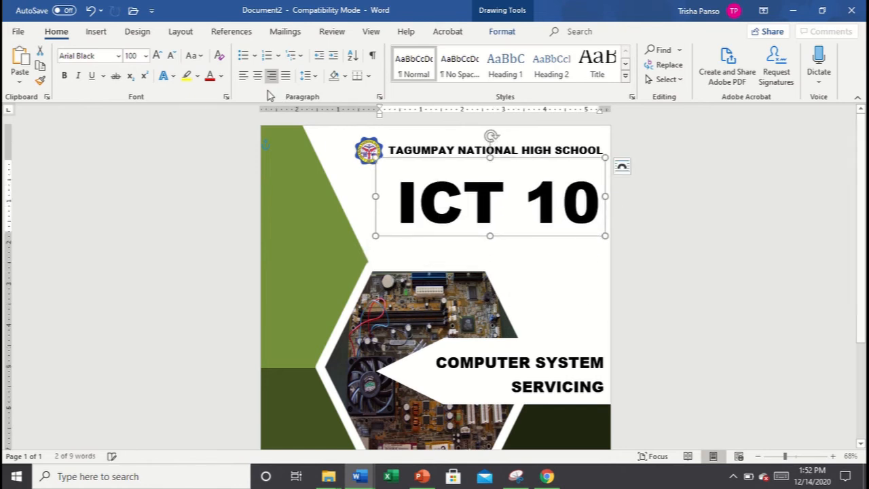
{"action": "left_click", "coordinate": [172, 56]}
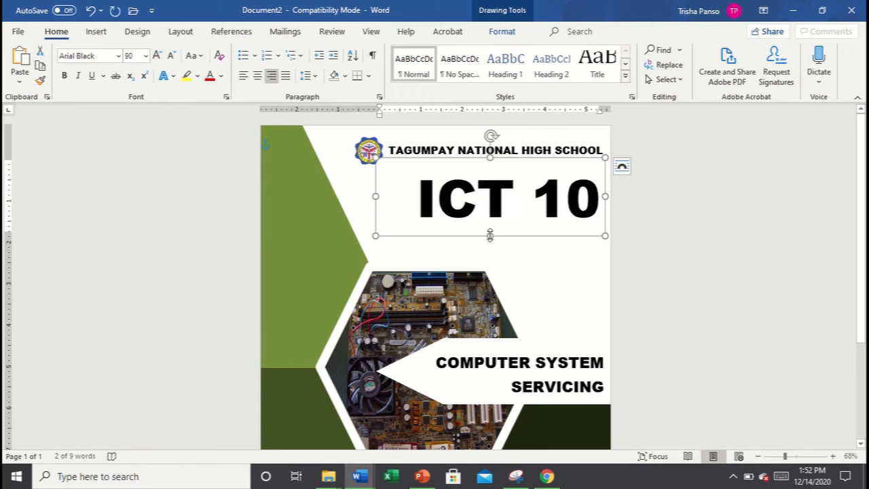
{"action": "left_click_drag", "start_coordinate": [491, 235], "coordinate": [521, 226]}
Step: Duplicate the ICT 10 text box, place the copy directly below the original and replace its text with "FIRST QUATER"
{"action": "key", "text": "ctrl+v"}
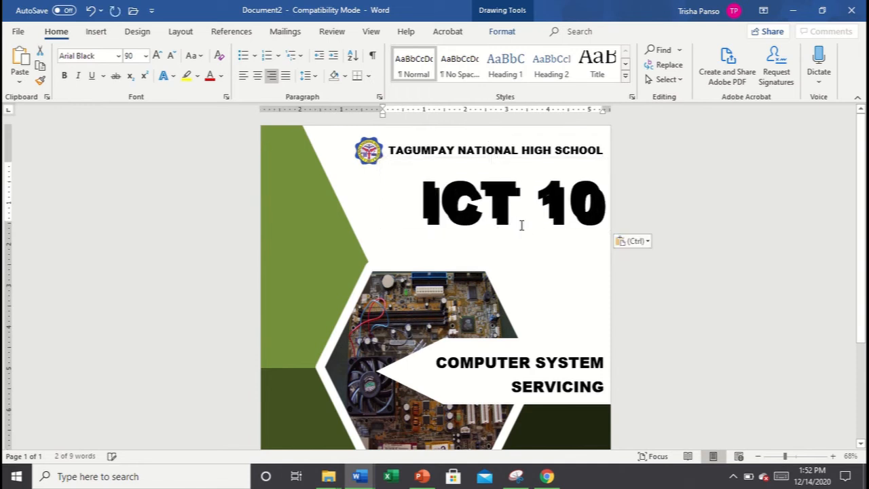
{"action": "left_click_drag", "start_coordinate": [524, 233], "coordinate": [521, 267]}
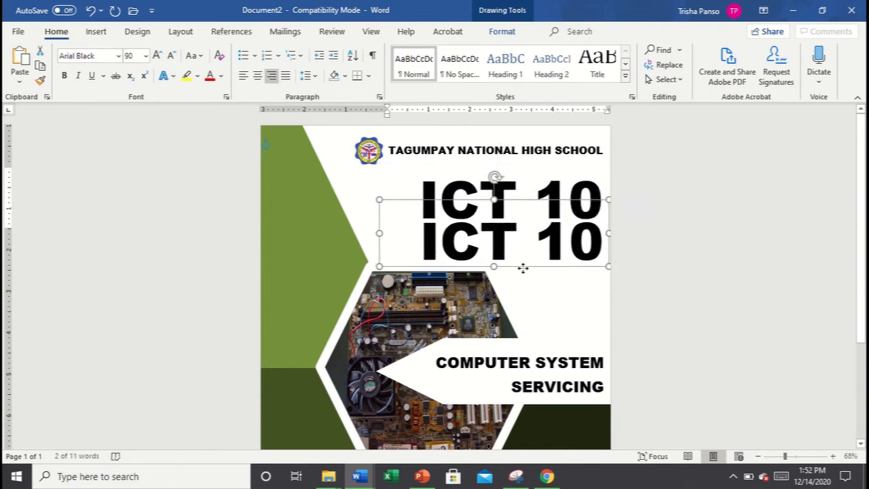
{"action": "left_click_drag", "start_coordinate": [591, 245], "coordinate": [403, 252]}
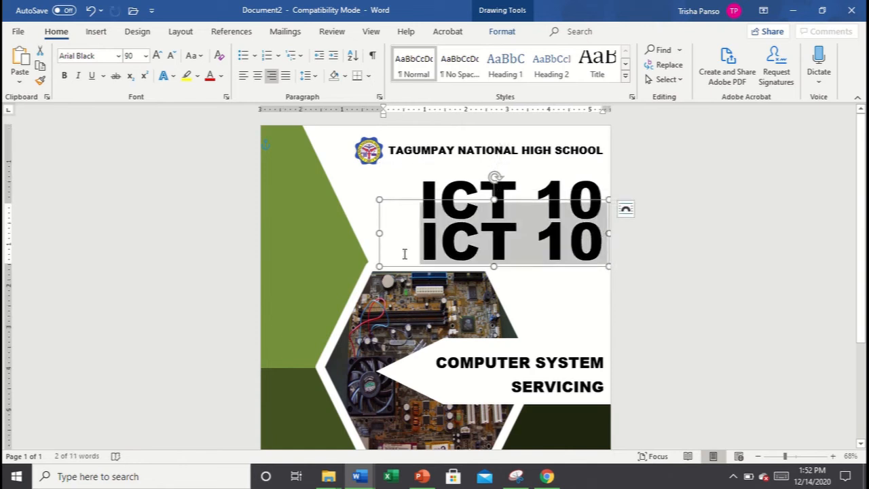
{"action": "type", "text": "FIRST"}
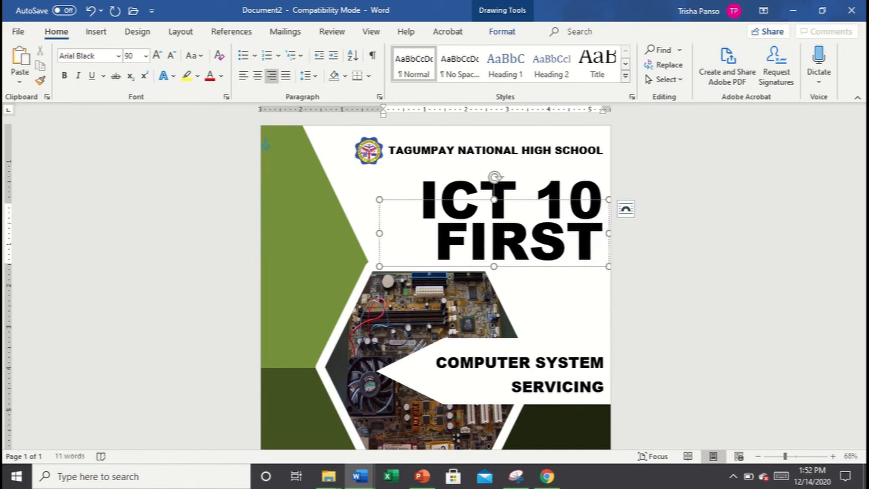
{"action": "key", "text": "ctrl+a"}
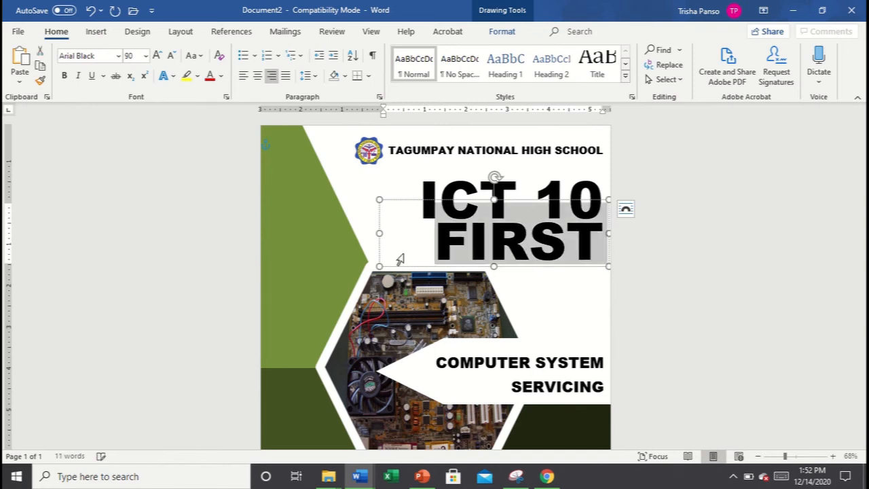
{"action": "type", "text": "FIRST"}
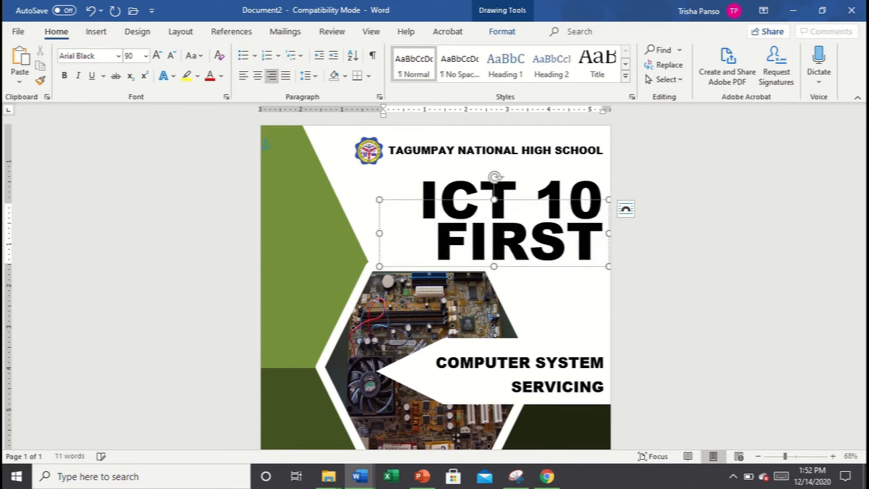
Step: Reduce the FIRST QUATER text to 36 pt and position its text box right beneath the ICT 10 title
{"action": "key", "text": "ctrl+a"}
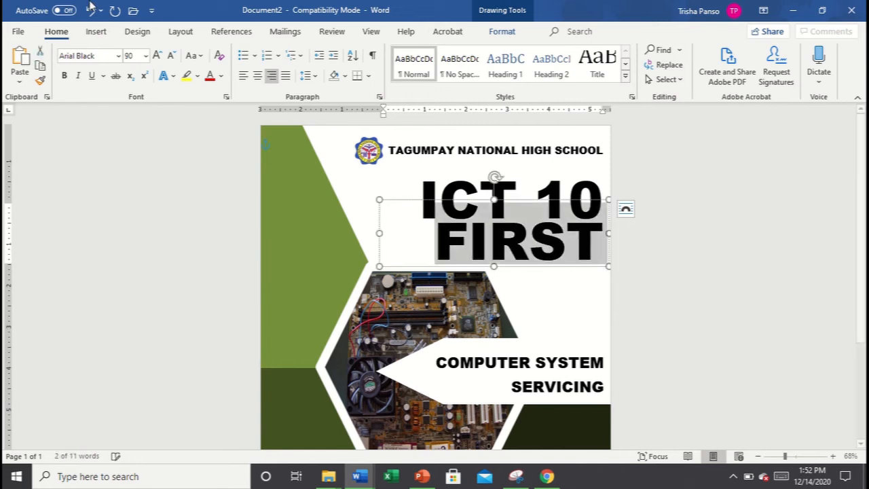
{"action": "left_click", "coordinate": [171, 56]}
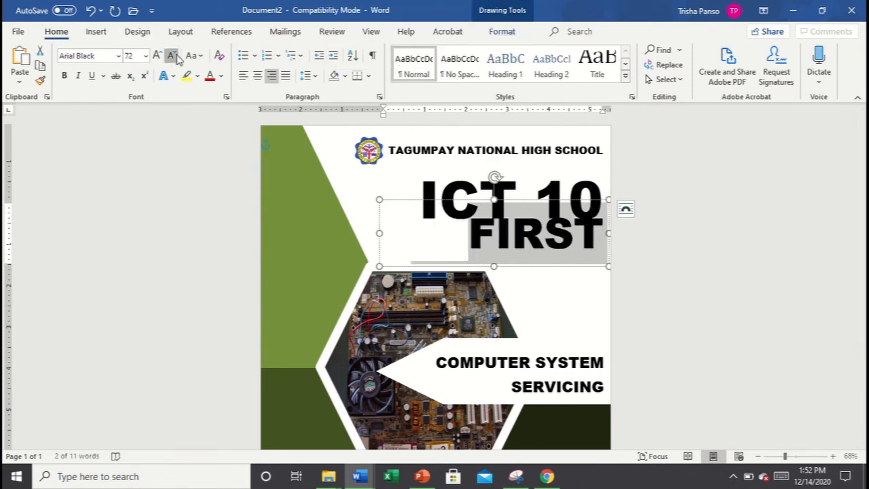
{"action": "left_click", "coordinate": [172, 56]}
{"action": "left_click", "coordinate": [172, 55]}
{"action": "left_click", "coordinate": [172, 56]}
{"action": "left_click", "coordinate": [156, 55]}
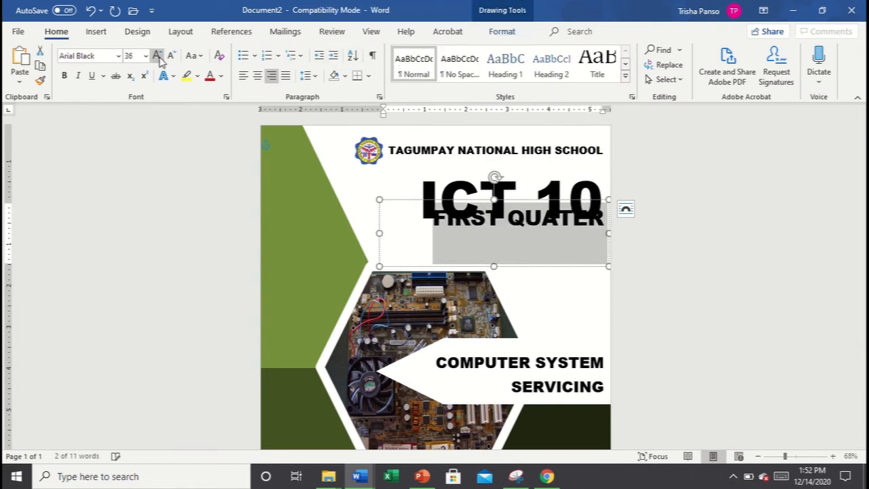
{"action": "left_click_drag", "start_coordinate": [564, 270], "coordinate": [555, 281]}
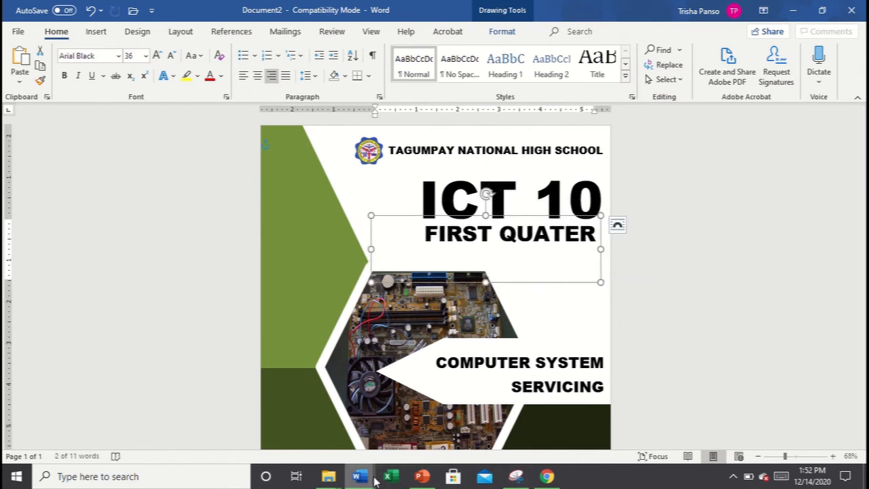
Step: Switch to the Sample-Cover document and check the font and size of its FIRST QUARTER text
{"action": "mouse_move", "coordinate": [360, 476]}
{"action": "left_click", "coordinate": [327, 428]}
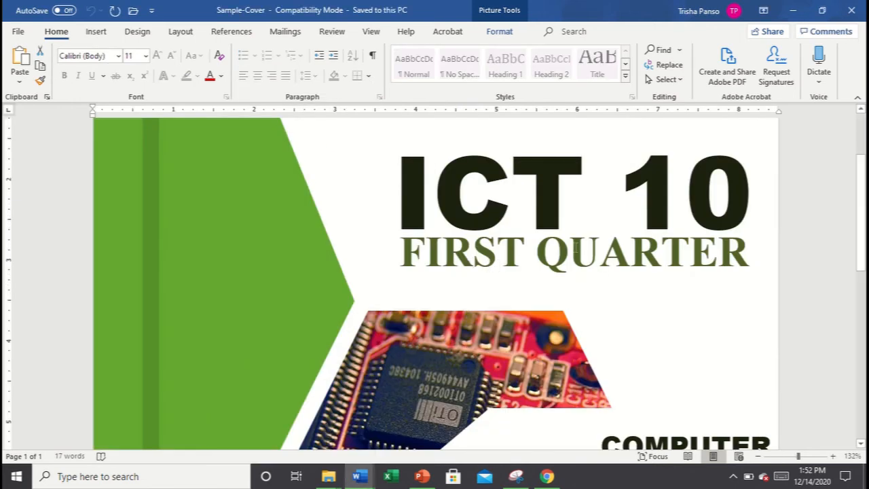
{"action": "left_click_drag", "start_coordinate": [490, 246], "coordinate": [630, 252]}
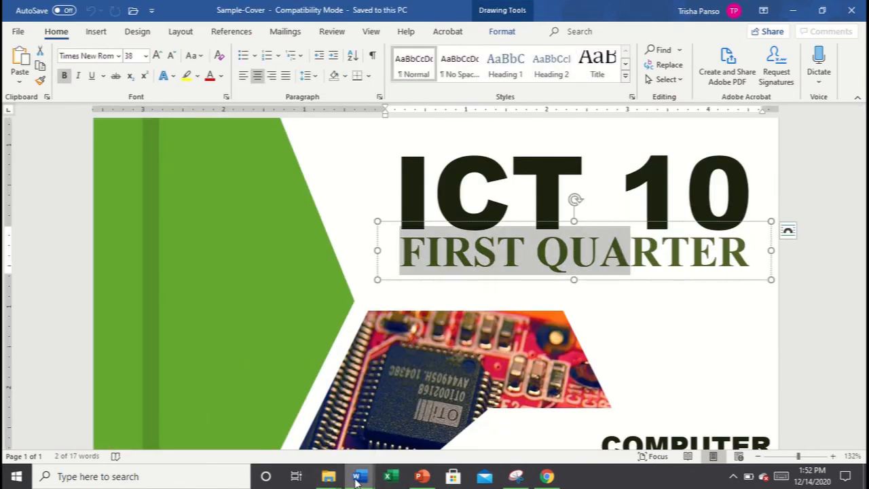
Step: Return to Document2 and change the FIRST QUATER text to the Times New Roman font
{"action": "mouse_move", "coordinate": [360, 476]}
{"action": "left_click", "coordinate": [427, 424]}
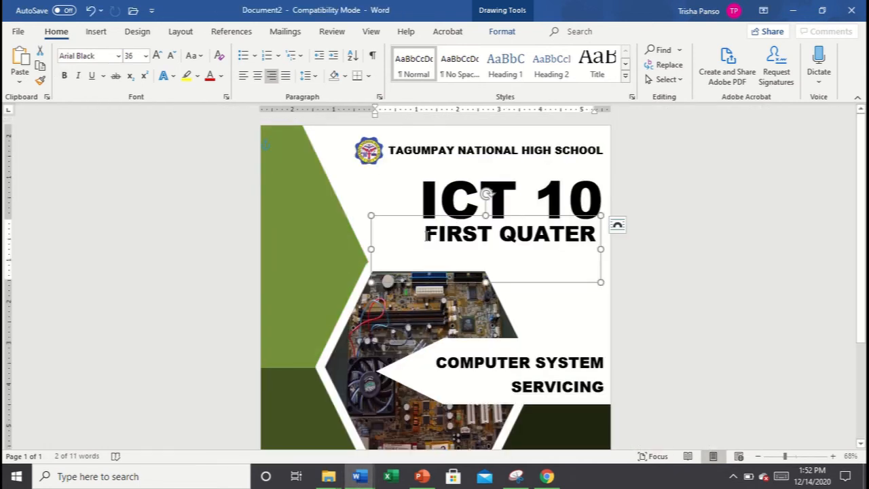
{"action": "left_click_drag", "start_coordinate": [428, 234], "coordinate": [601, 272]}
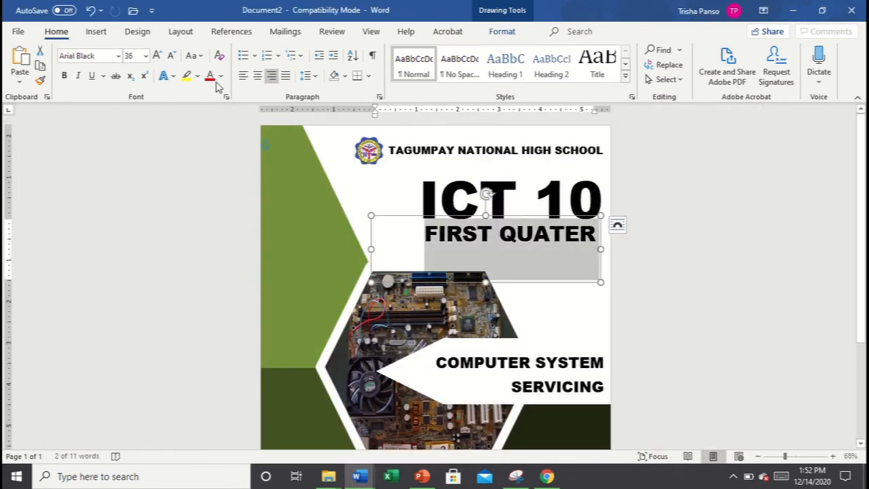
{"action": "left_click", "coordinate": [82, 56]}
{"action": "type", "text": "Times New Rom"}
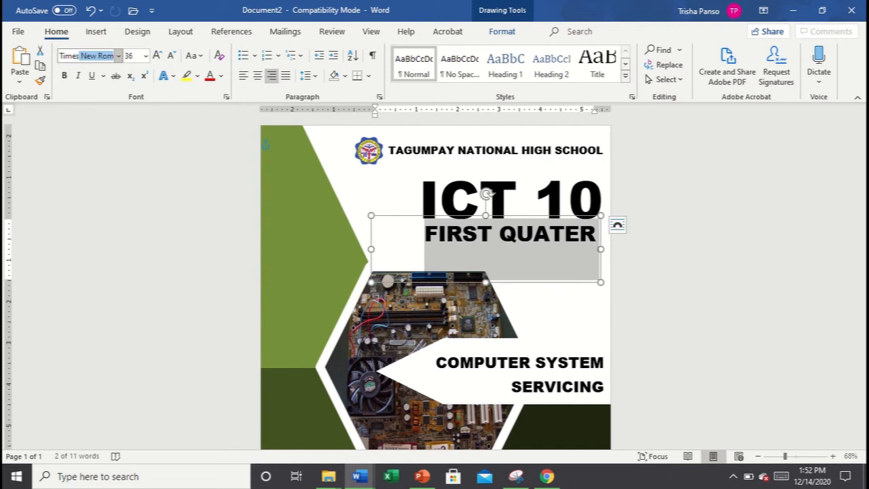
{"action": "key", "text": "Return"}
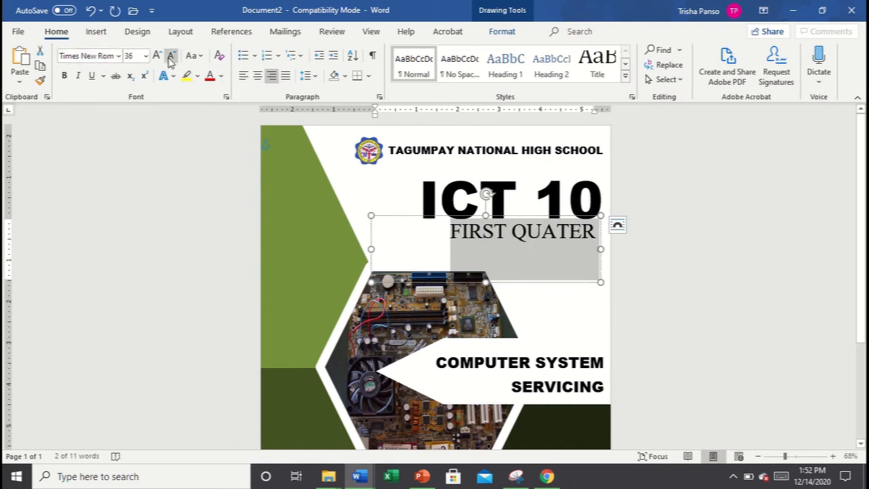
Step: Set the FIRST QUATER text to 44 pt and shift its text box so the text ends flush with the ICT 10 title
{"action": "left_click", "coordinate": [157, 56]}
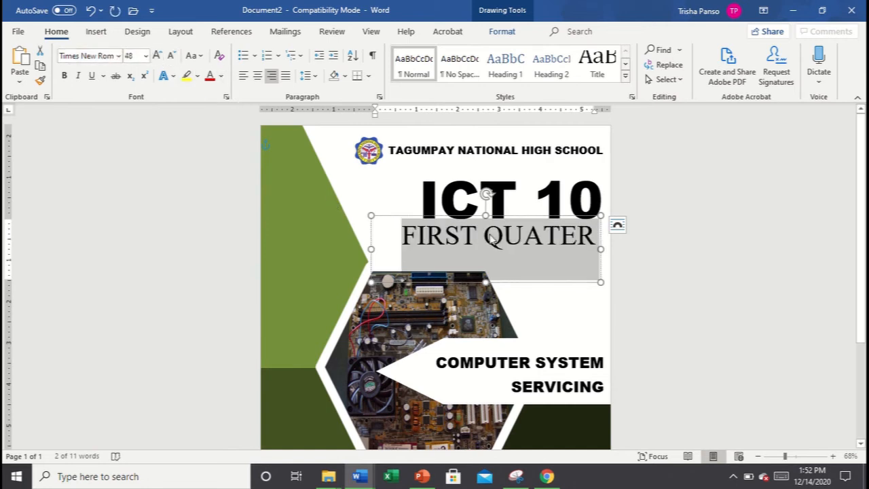
{"action": "mouse_move", "coordinate": [528, 285]}
{"action": "left_mouse_down"}
{"action": "mouse_move", "coordinate": [541, 284]}
{"action": "mouse_move", "coordinate": [533, 283]}
{"action": "left_mouse_up"}
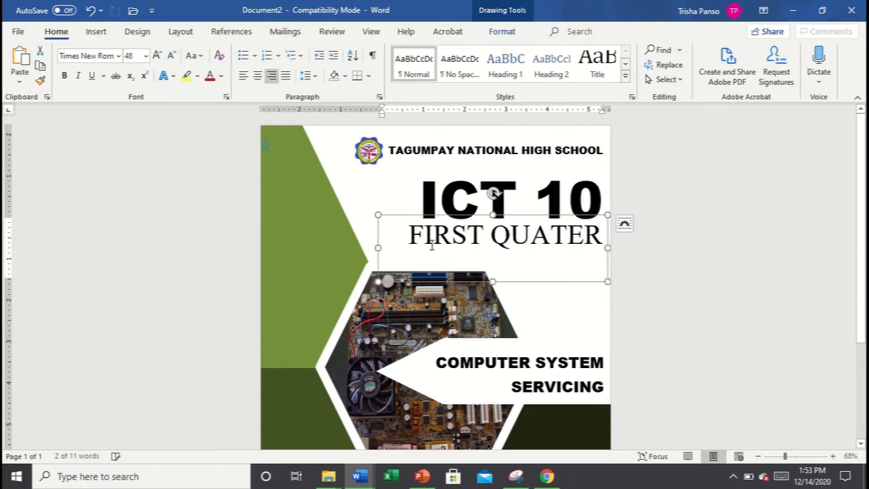
{"action": "left_click_drag", "start_coordinate": [413, 236], "coordinate": [659, 233]}
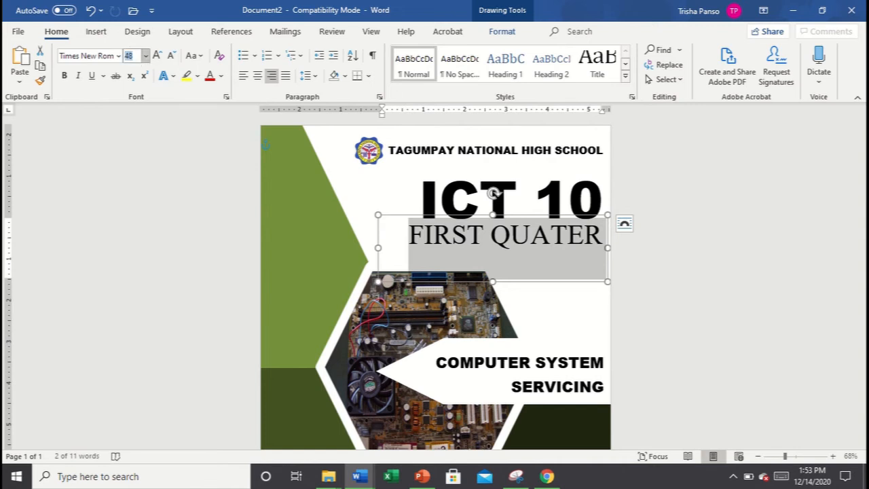
{"action": "type", "text": "46"}
{"action": "key", "text": "Return"}
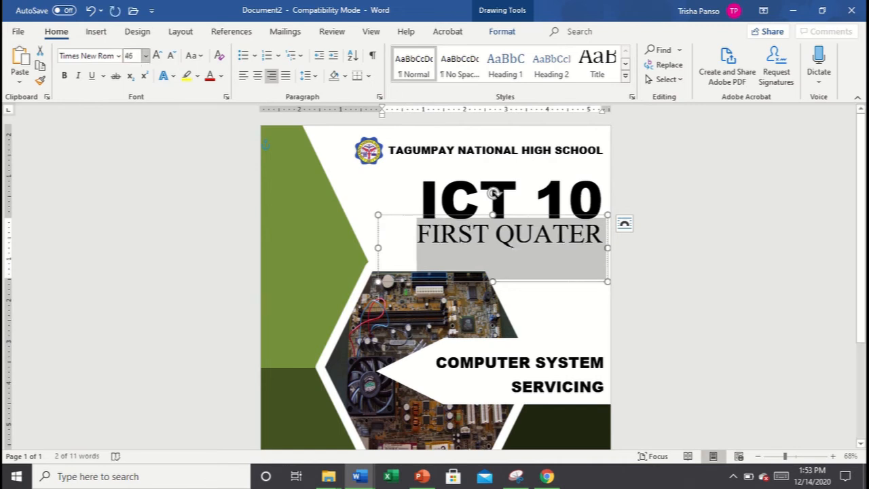
{"action": "left_click", "coordinate": [131, 56]}
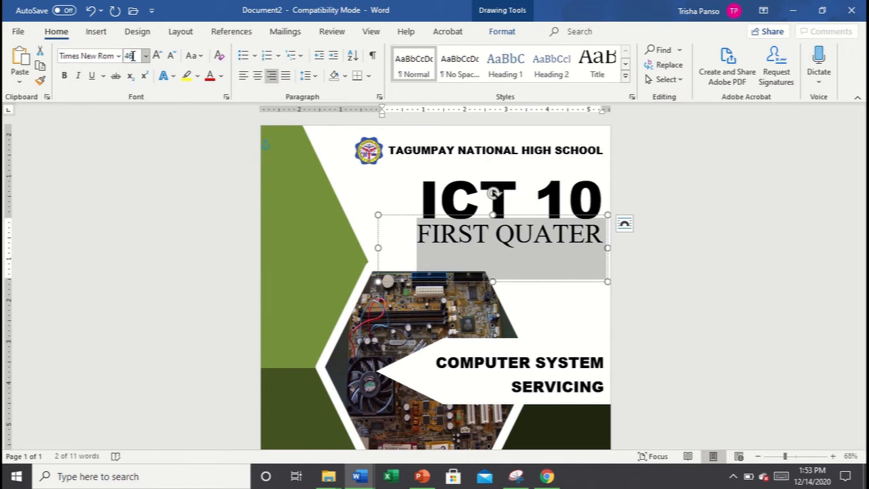
{"action": "type", "text": "44"}
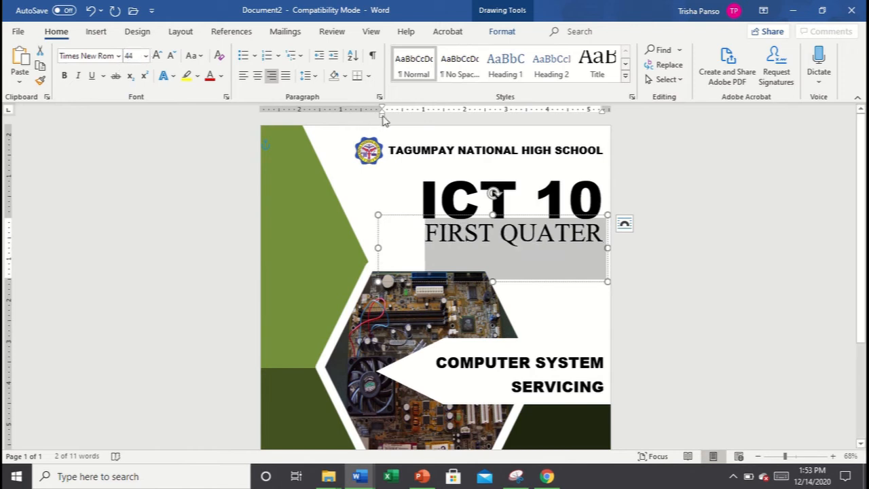
{"action": "key", "text": "Return"}
{"action": "left_click", "coordinate": [581, 329]}
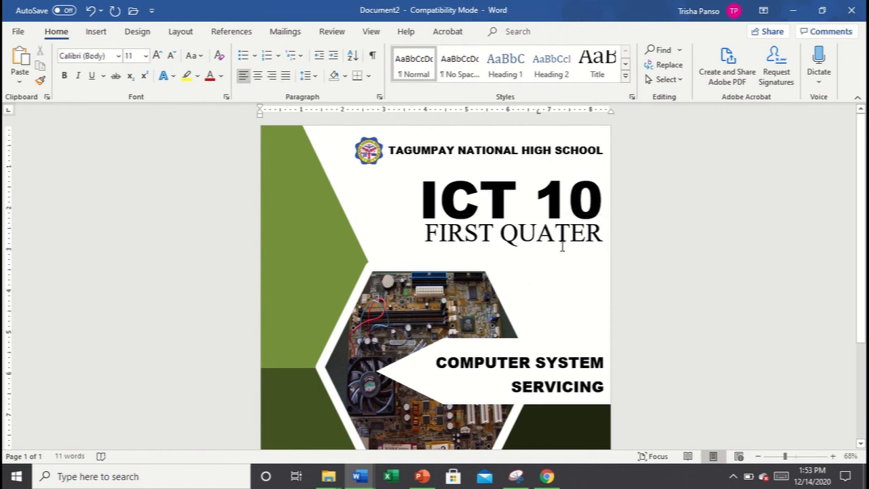
Step: Correct the subtitle's spelling to FIRST QUARTER and set its text size to 42 pt
{"action": "left_click", "coordinate": [559, 233]}
{"action": "type", "text": "R"}
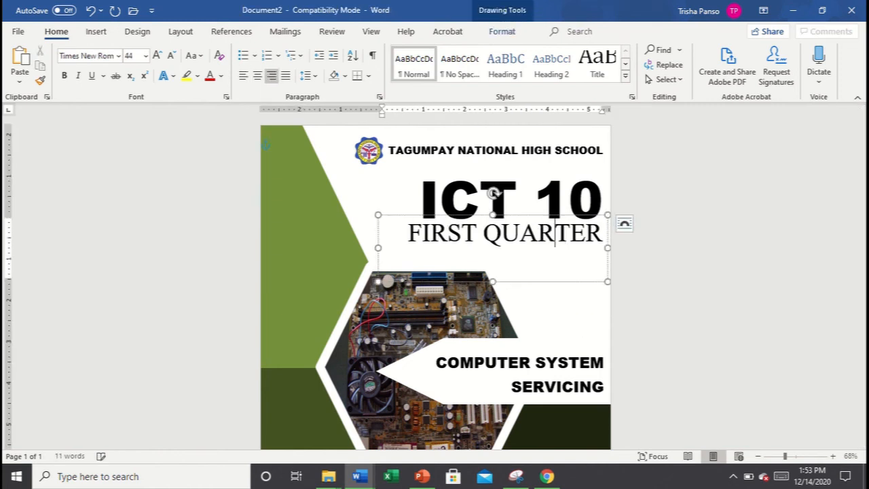
{"action": "key", "text": "ctrl+a"}
{"action": "left_click", "coordinate": [135, 55]}
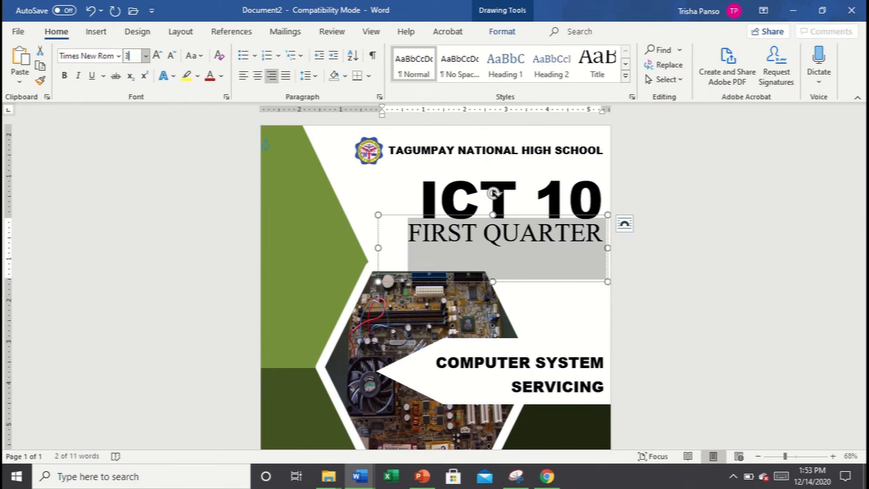
{"action": "key", "text": "Return"}
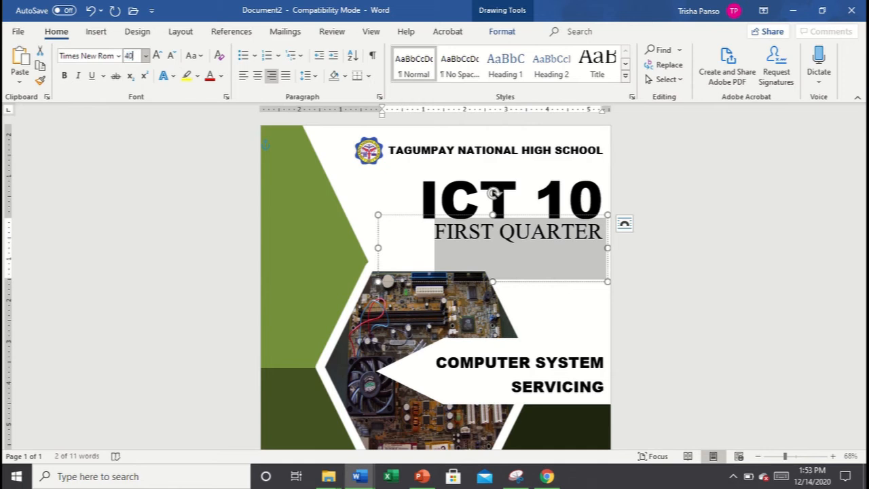
{"action": "key", "text": "Return"}
{"action": "left_click", "coordinate": [135, 56]}
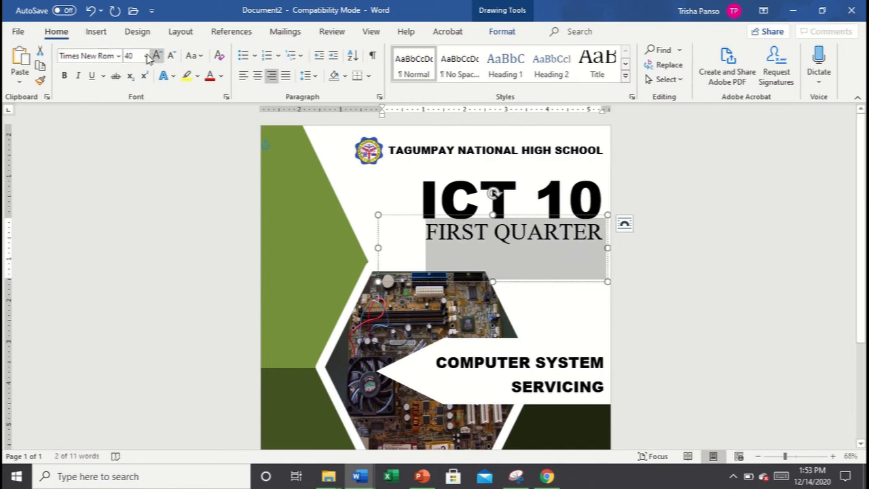
{"action": "type", "text": "4"}
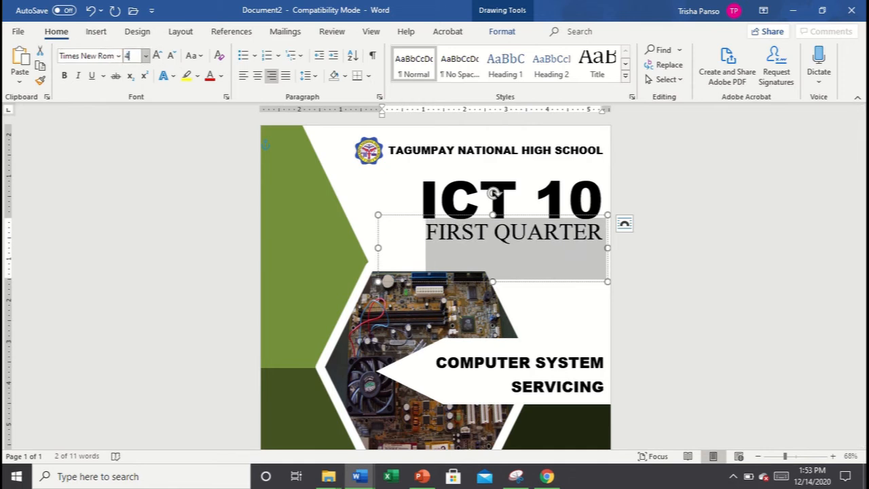
{"action": "type", "text": "2"}
{"action": "key", "text": "Return"}
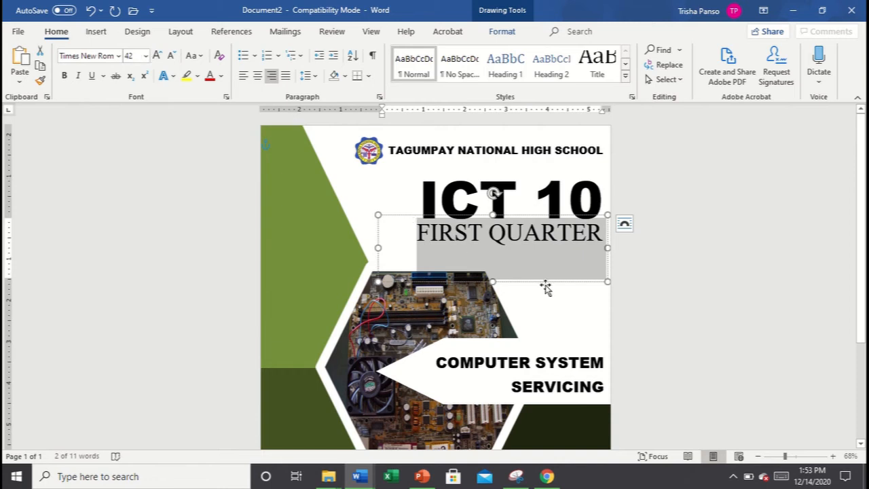
Step: Shorten the FIRST QUARTER text box to fit its single line and make the text bold in the darkest olive-green theme color
{"action": "left_click_drag", "start_coordinate": [491, 277], "coordinate": [491, 249]}
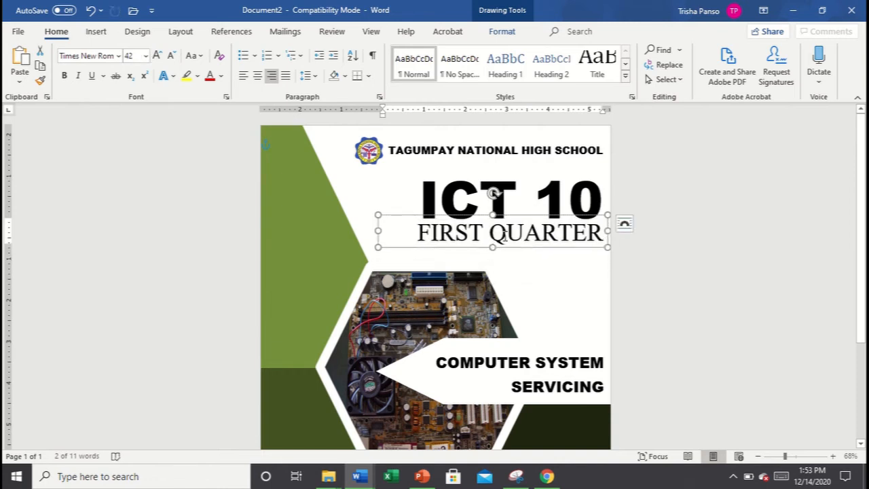
{"action": "triple_click", "coordinate": [503, 236]}
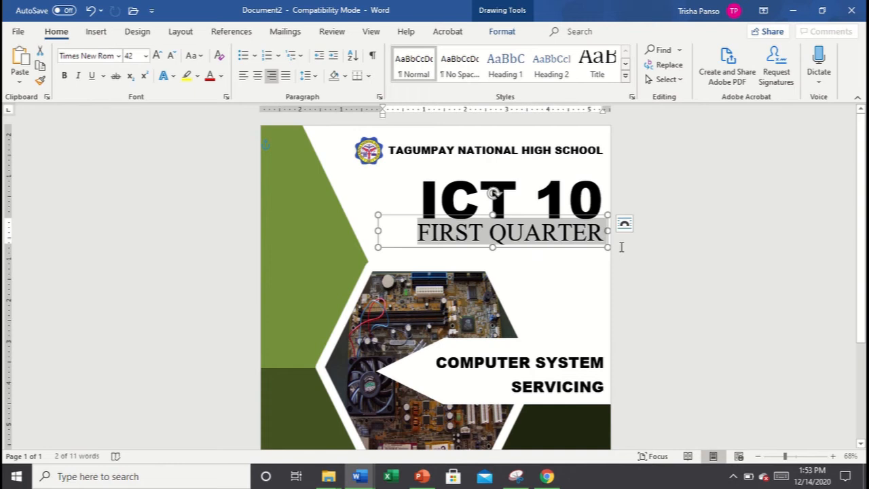
{"action": "left_click", "coordinate": [221, 76]}
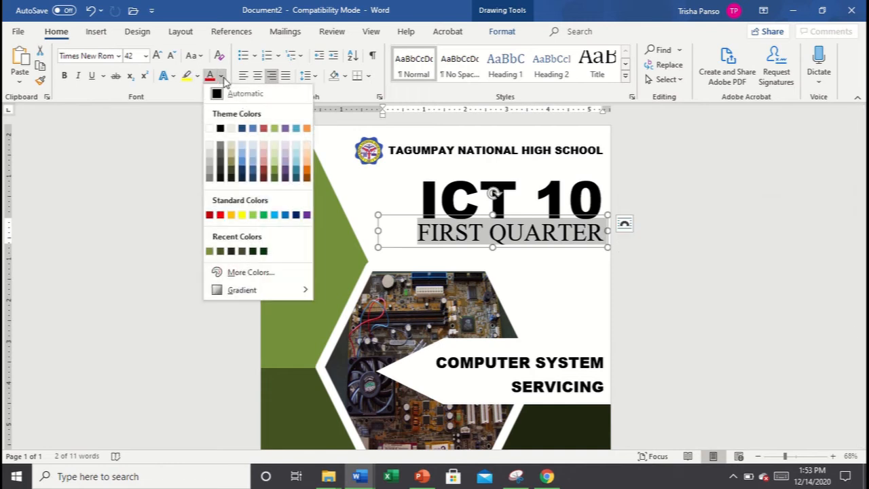
{"action": "left_click", "coordinate": [274, 178]}
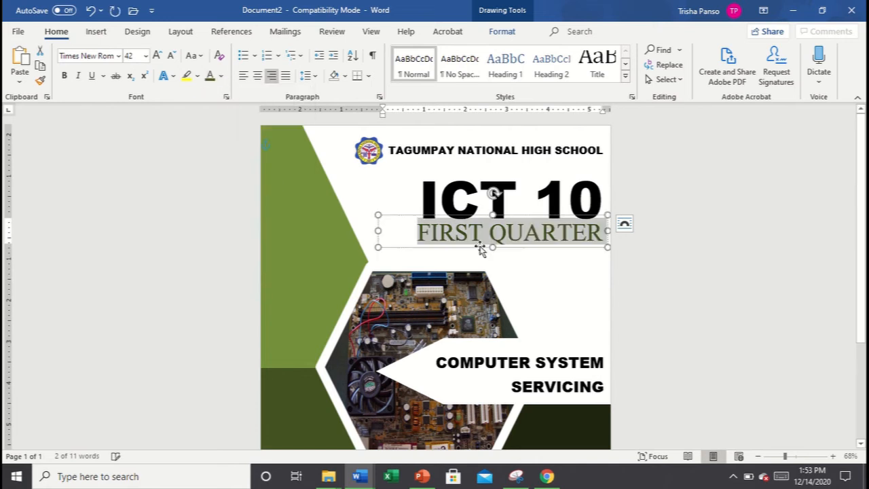
{"action": "left_click", "coordinate": [64, 75]}
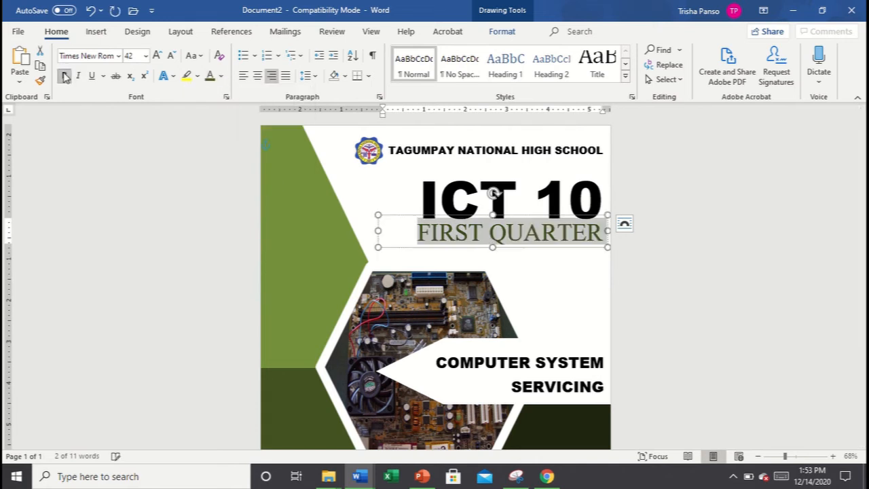
Step: Reduce the bold FIRST QUARTER text to 38 pt so its width matches the ICT 10 title
{"action": "left_click", "coordinate": [131, 55]}
{"action": "type", "text": "30"}
{"action": "key", "text": "Return"}
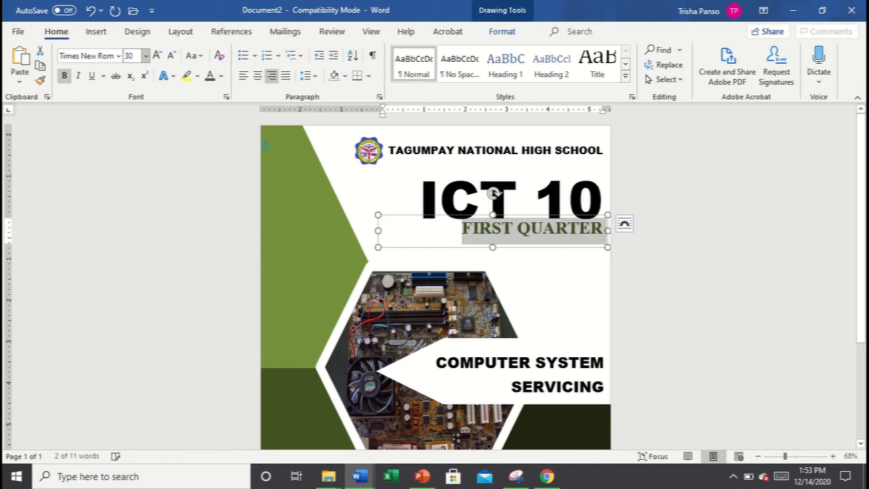
{"action": "left_click", "coordinate": [133, 56]}
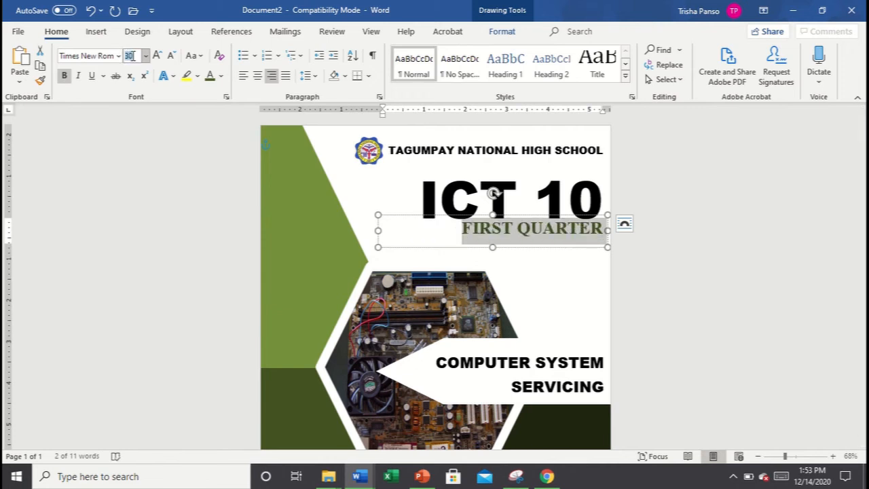
{"action": "type", "text": "40"}
{"action": "key", "text": "Return"}
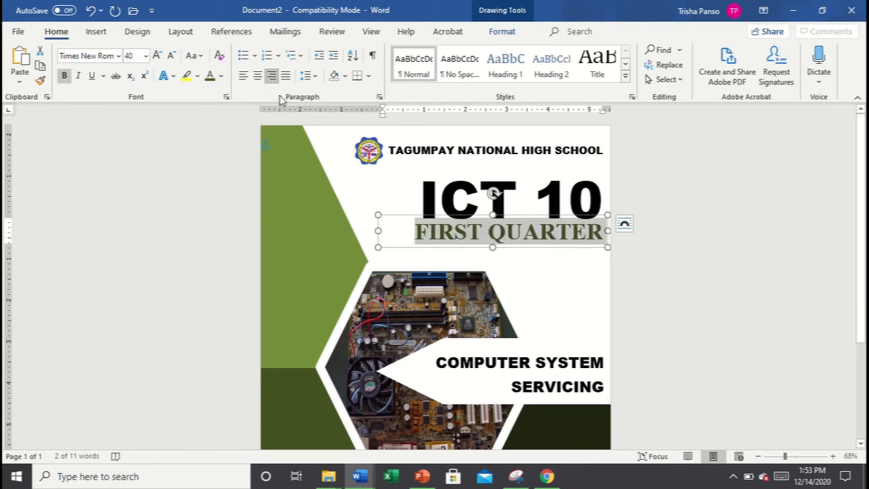
{"action": "left_click", "coordinate": [129, 56]}
{"action": "type", "text": "38"}
{"action": "key", "text": "Return"}
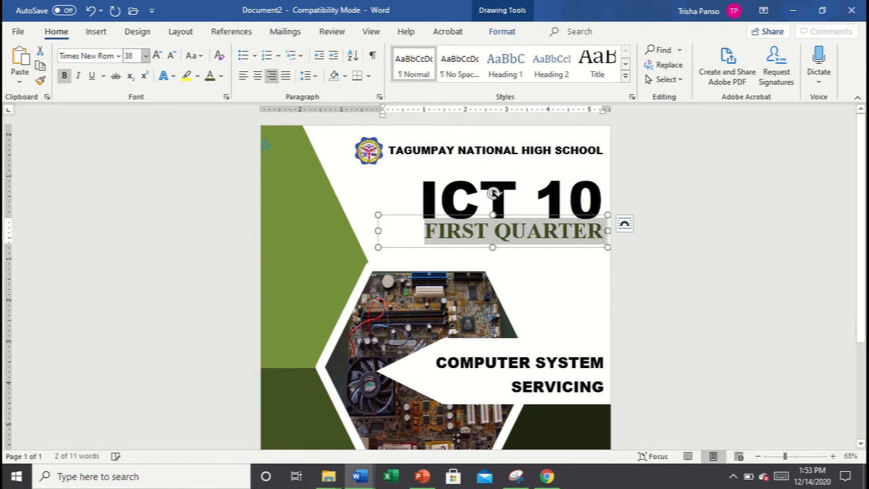
{"action": "left_click", "coordinate": [555, 236]}
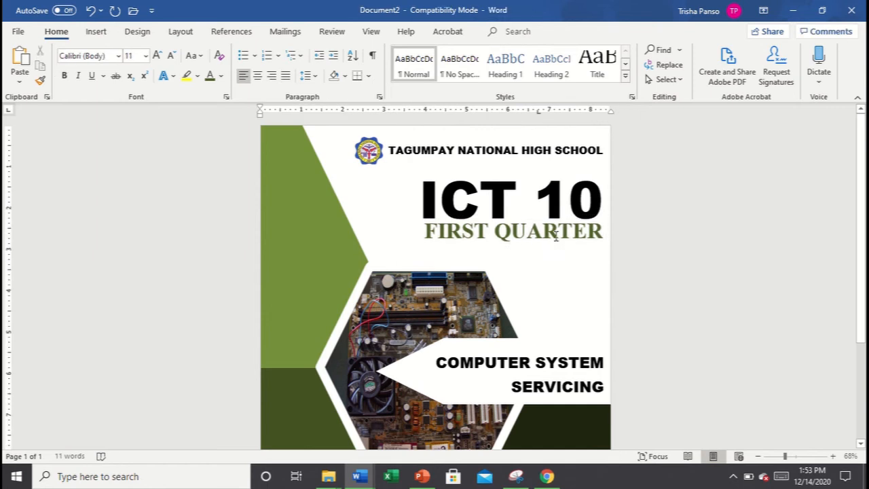
Step: Move the FIRST QUARTER text box down near the hexagon picture and lower the ICT 10 title to sit directly above it
{"action": "left_click", "coordinate": [585, 248]}
{"action": "left_click_drag", "start_coordinate": [584, 248], "coordinate": [581, 261]}
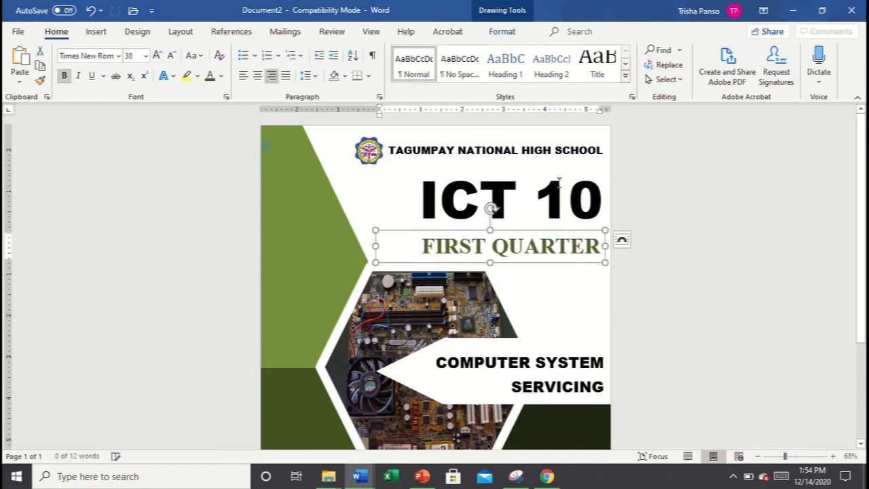
{"action": "left_click", "coordinate": [552, 163]}
{"action": "left_click_drag", "start_coordinate": [550, 161], "coordinate": [548, 173]}
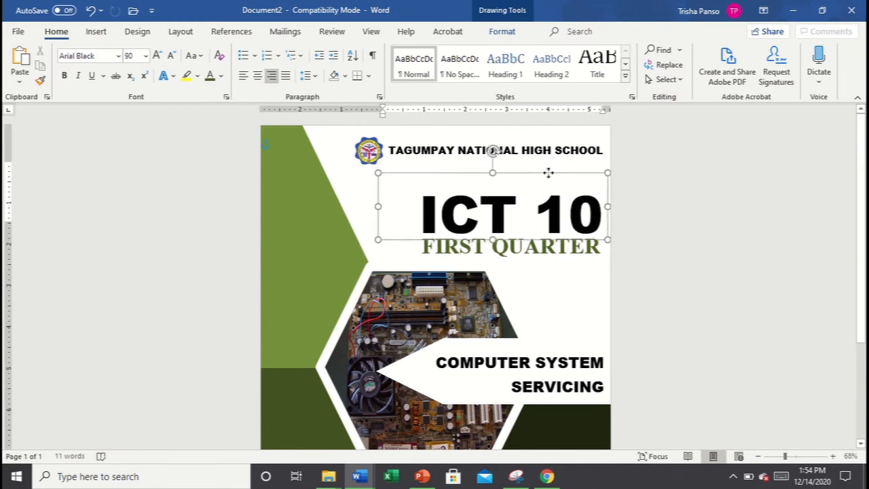
{"action": "left_click", "coordinate": [684, 252]}
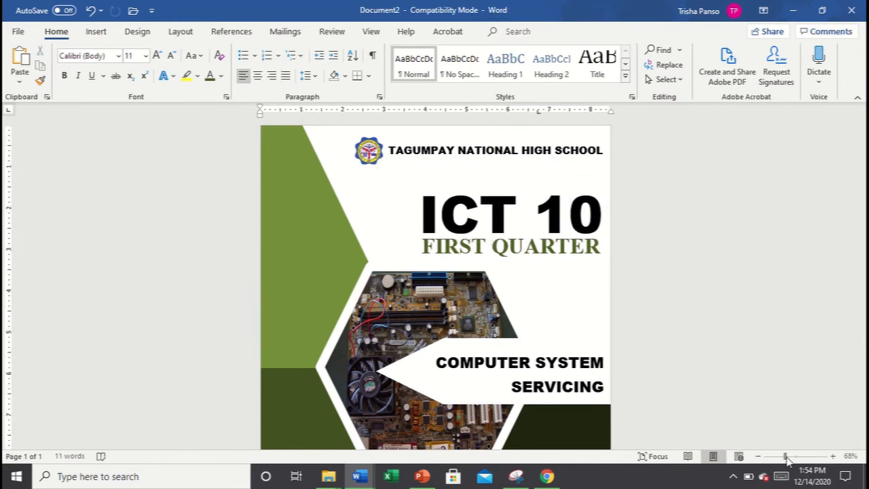
Step: Switch to the Sample-Cover document and examine the round icons and the Prepared by text on the lower part of its cover
{"action": "left_click_drag", "start_coordinate": [784, 456], "coordinate": [778, 457]}
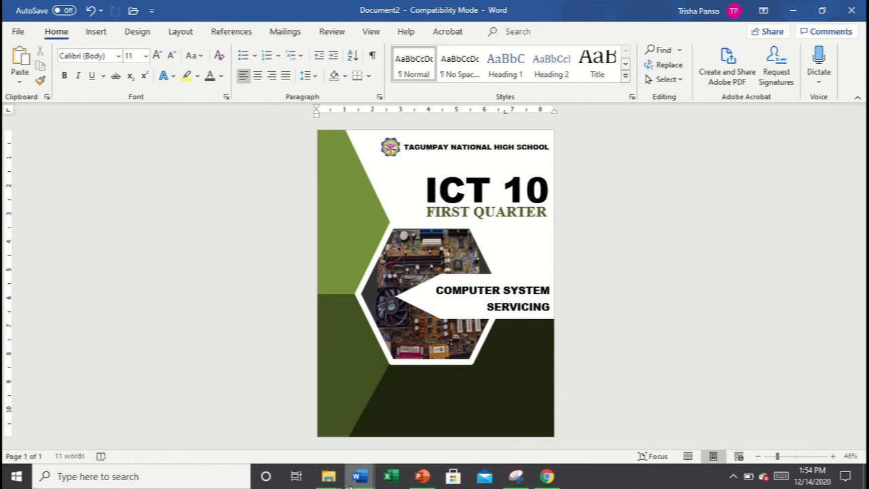
{"action": "mouse_move", "coordinate": [358, 479]}
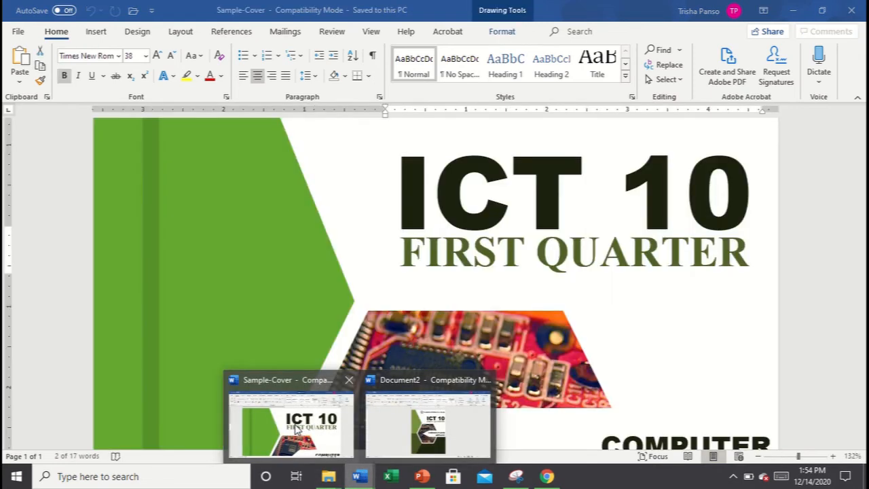
{"action": "left_click", "coordinate": [296, 428]}
{"action": "scroll", "coordinate": [434, 284], "scroll_direction": "down", "scroll_amount": 5}
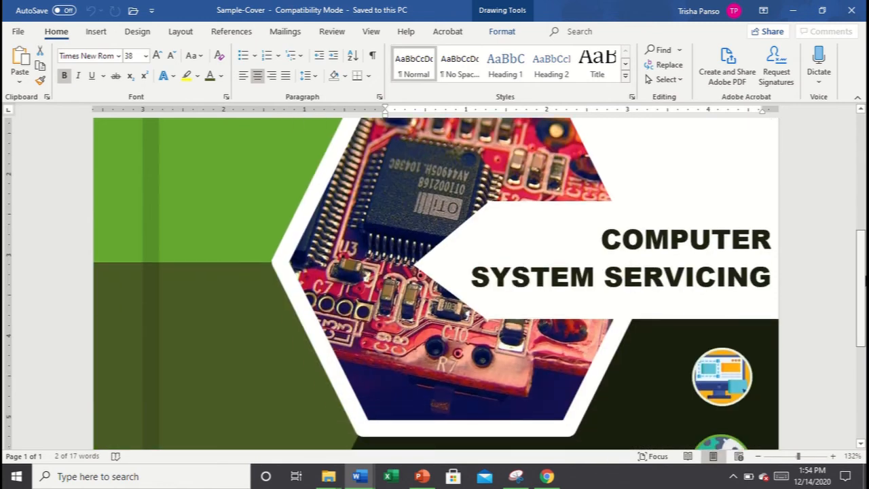
{"action": "scroll", "coordinate": [435, 284], "scroll_direction": "down", "scroll_amount": 5}
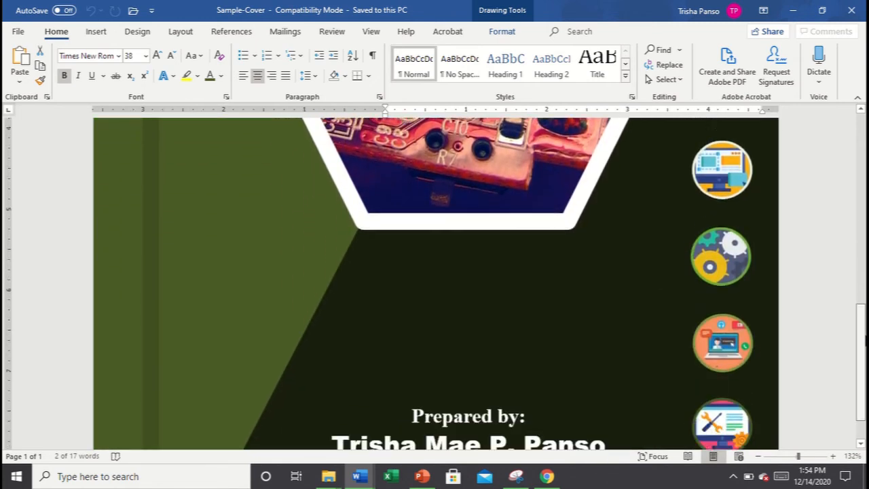
{"action": "left_click_drag", "start_coordinate": [865, 339], "coordinate": [865, 345]}
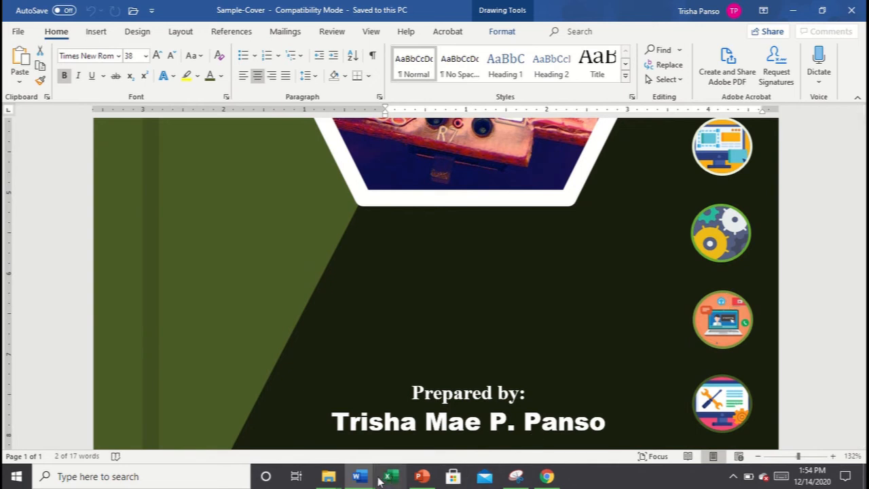
Step: Return to Document2, checking the round icons on the Sample-Cover page once more for reference
{"action": "mouse_move", "coordinate": [360, 476]}
{"action": "left_click", "coordinate": [420, 430]}
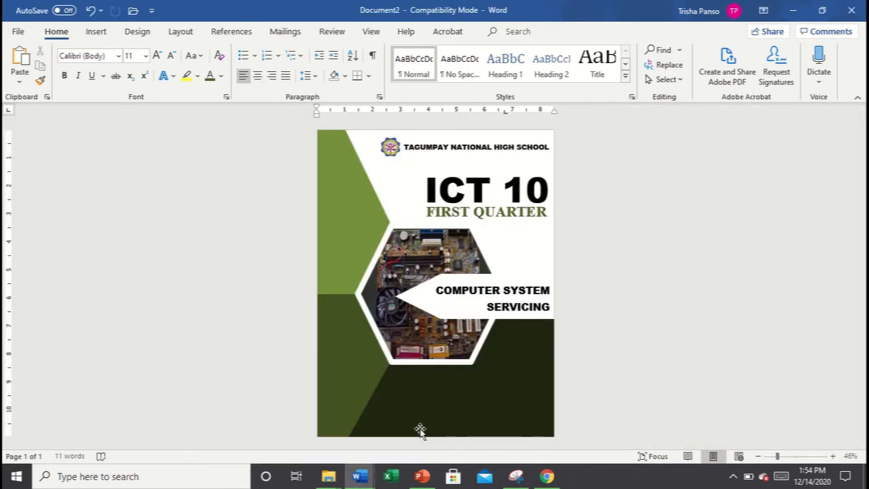
{"action": "mouse_move", "coordinate": [361, 6]}
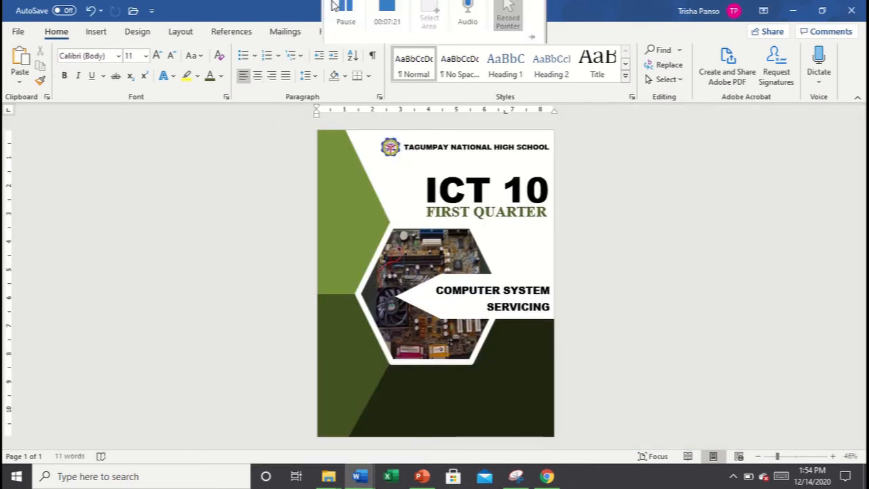
{"action": "left_click", "coordinate": [385, 25]}
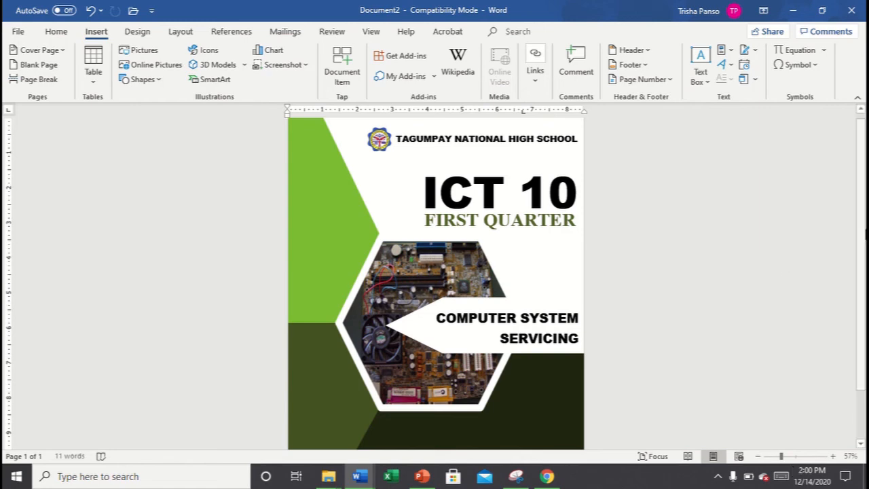
{"action": "scroll", "coordinate": [864, 234], "scroll_direction": "down", "scroll_amount": 2}
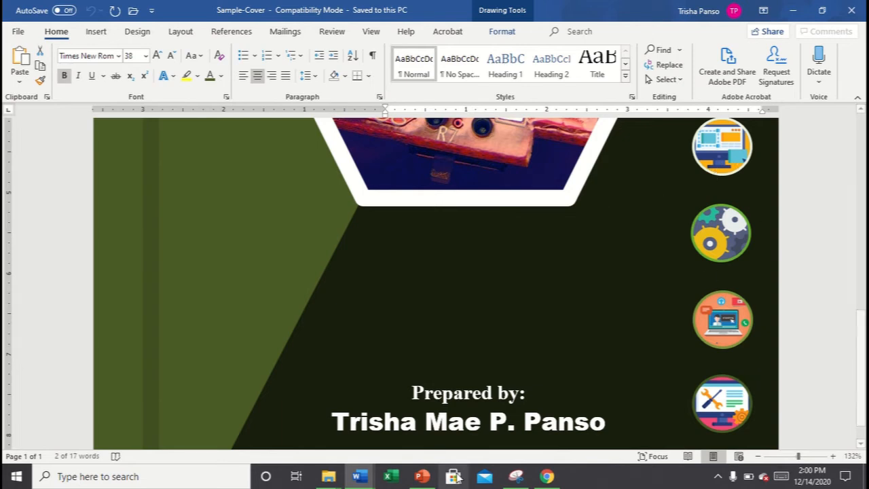
{"action": "mouse_move", "coordinate": [360, 476]}
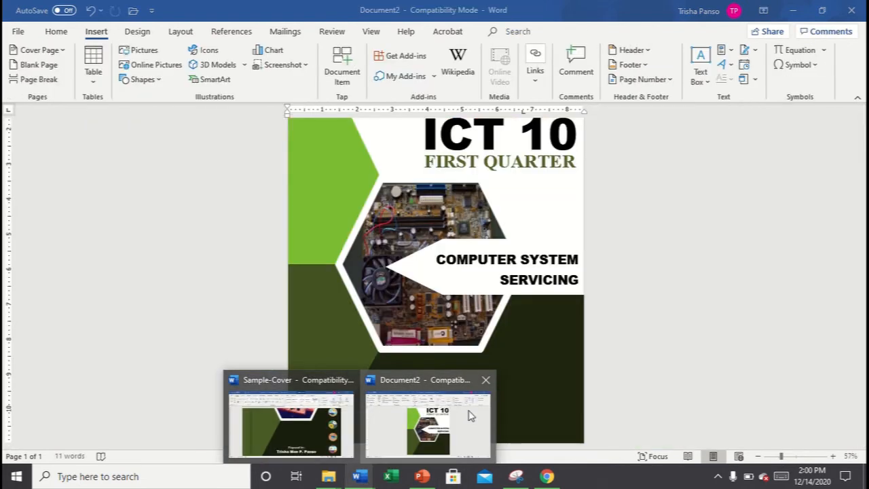
{"action": "left_click", "coordinate": [471, 416]}
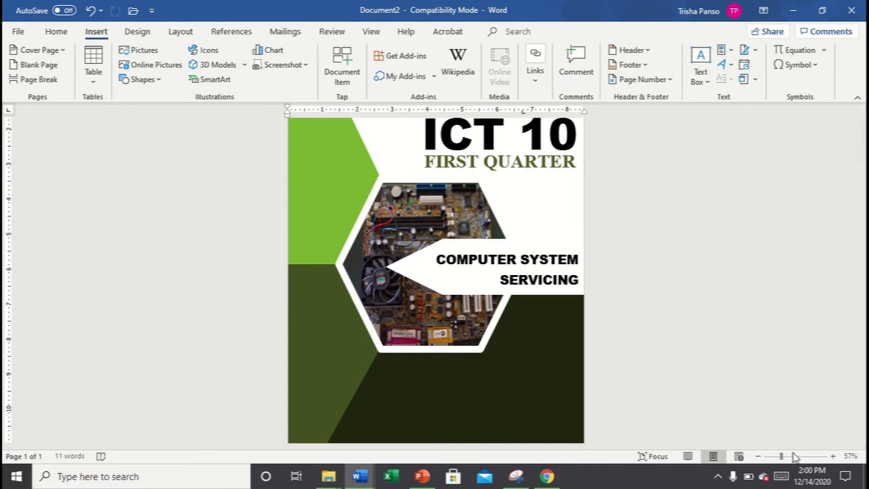
Step: Draw a circle about 0.87" high and 0.84" wide on the dark area below the COMPUTER SYSTEM SERVICING banner, and stack two copies beneath it
{"action": "left_click_drag", "start_coordinate": [783, 457], "coordinate": [798, 458]}
{"action": "left_click_drag", "start_coordinate": [861, 366], "coordinate": [862, 343]}
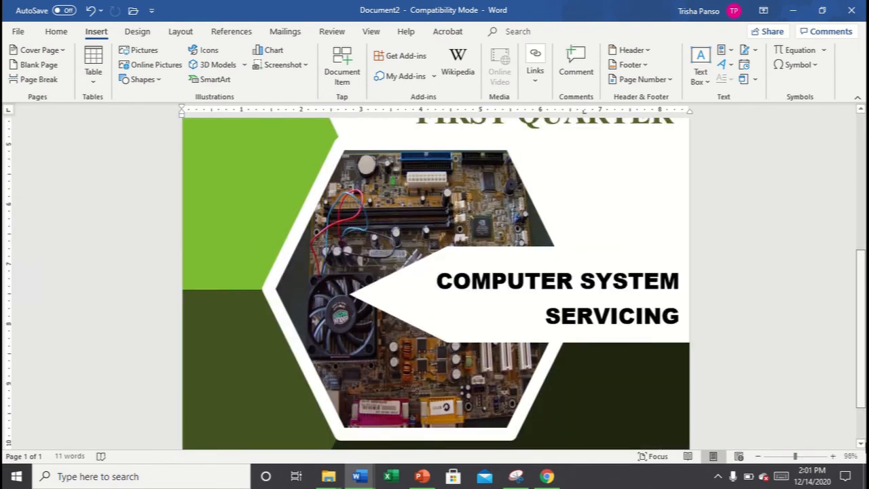
{"action": "scroll", "coordinate": [523, 312], "scroll_direction": "down", "scroll_amount": 3}
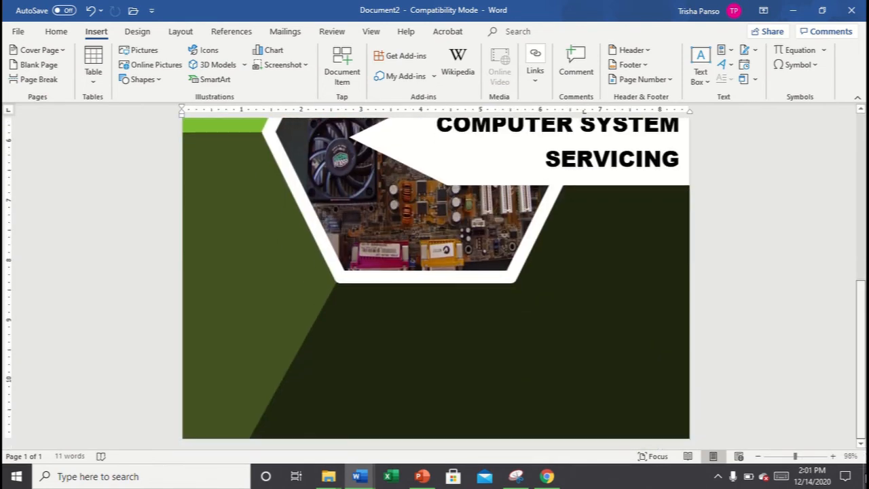
{"action": "left_click", "coordinate": [651, 237]}
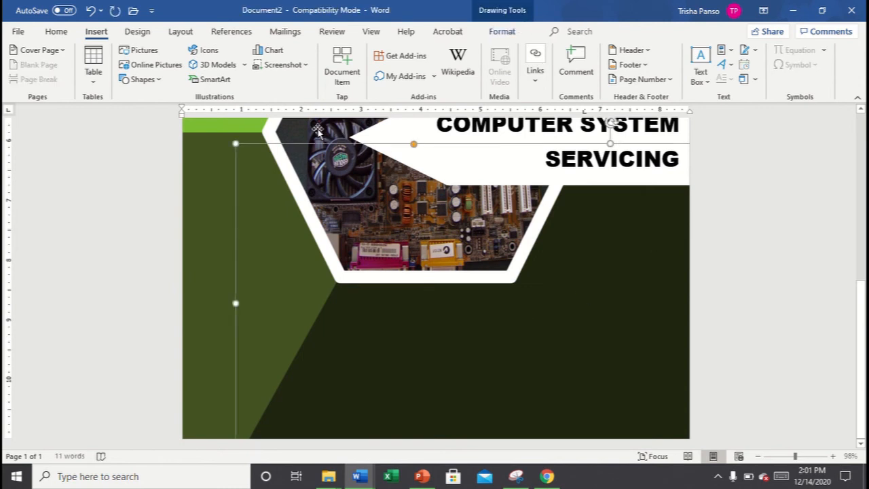
{"action": "left_click", "coordinate": [161, 81]}
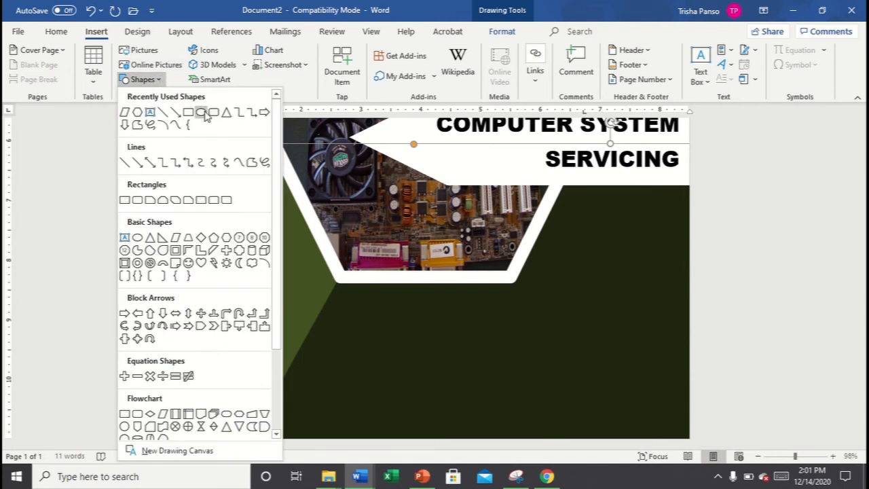
{"action": "left_click", "coordinate": [202, 113]}
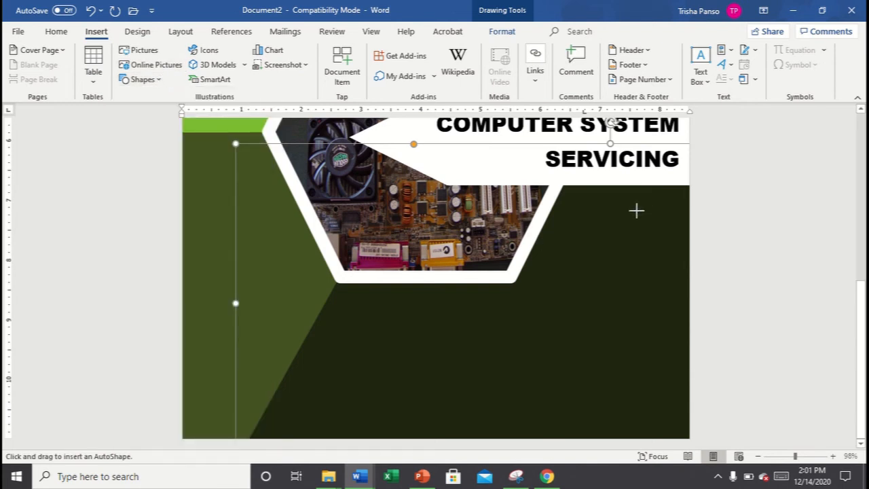
{"action": "mouse_move", "coordinate": [636, 210]}
{"action": "left_mouse_down"}
{"action": "mouse_move", "coordinate": [681, 256]}
{"action": "mouse_move", "coordinate": [656, 254]}
{"action": "mouse_move", "coordinate": [659, 239]}
{"action": "mouse_move", "coordinate": [622, 249]}
{"action": "mouse_move", "coordinate": [644, 310]}
{"action": "mouse_move", "coordinate": [645, 295]}
{"action": "mouse_move", "coordinate": [636, 354]}
{"action": "left_mouse_up"}
{"action": "key", "text": "ctrl+v"}
{"action": "key", "text": "ctrl+v"}
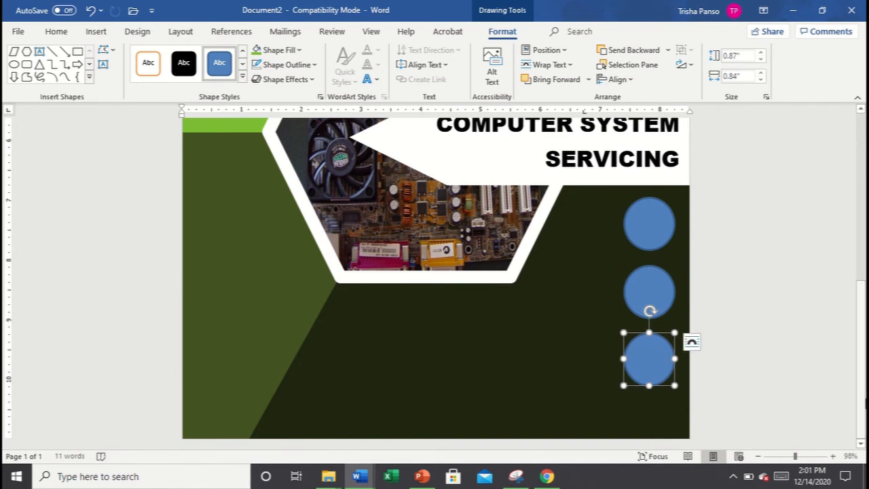
Step: Move the second and third circles up to close the gaps and add a fourth copy at the bottom of the column
{"action": "left_click", "coordinate": [655, 219]}
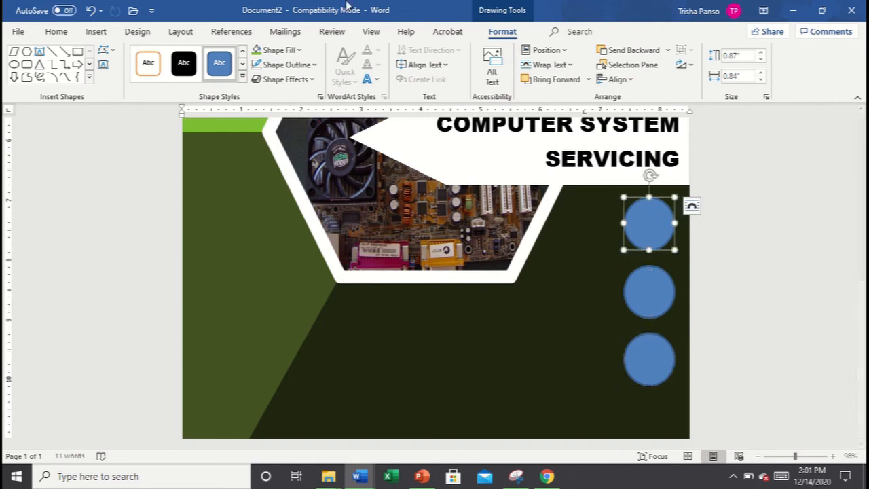
{"action": "mouse_move", "coordinate": [346, 4]}
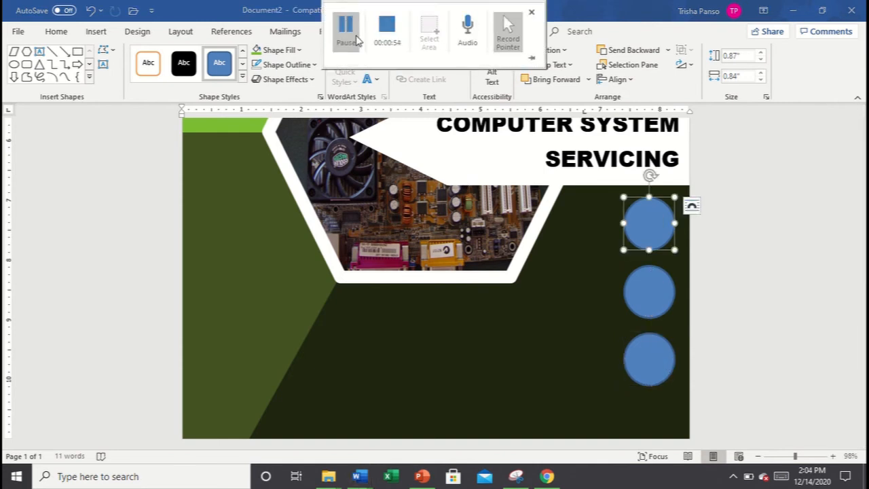
{"action": "left_click", "coordinate": [661, 291]}
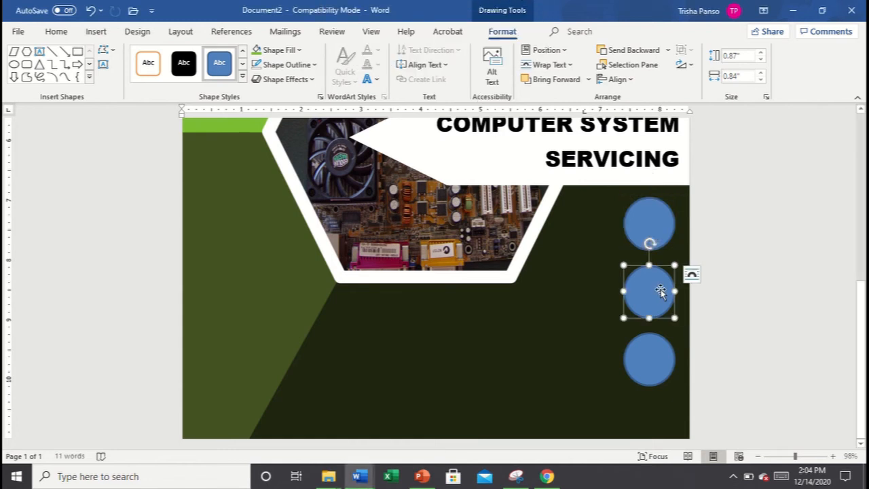
{"action": "left_click_drag", "start_coordinate": [661, 291], "coordinate": [661, 283]}
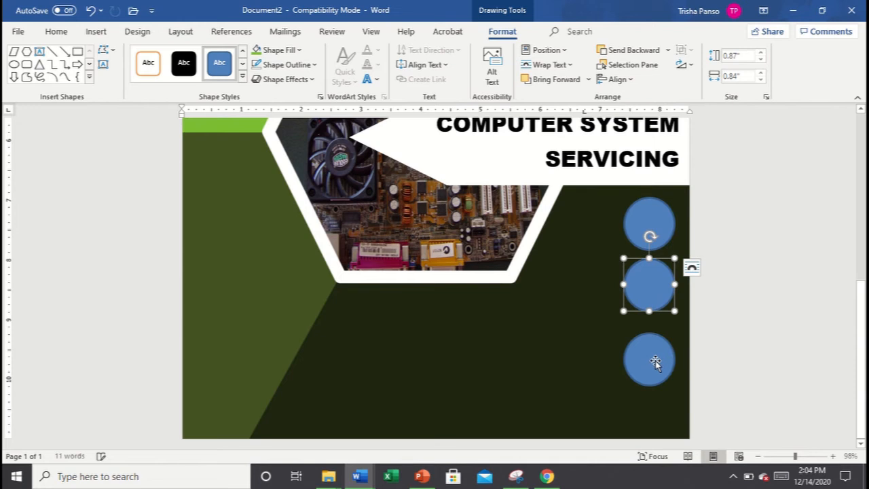
{"action": "left_click_drag", "start_coordinate": [656, 363], "coordinate": [648, 393]}
{"action": "key", "text": "ctrl+v"}
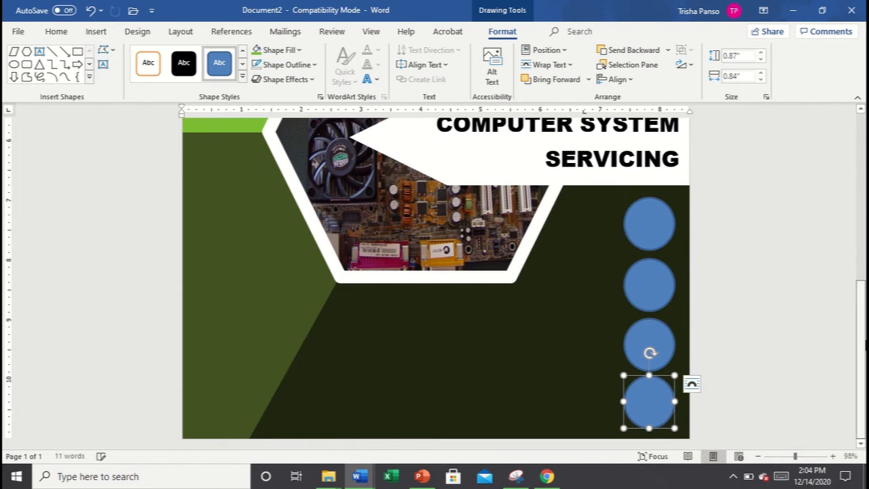
Step: Reduce the height of the white banner shape behind COMPUTER SYSTEM SERVICING to 1.4", trimming it from both its lower and upper edges
{"action": "scroll", "coordinate": [648, 393], "scroll_direction": "up", "scroll_amount": 3}
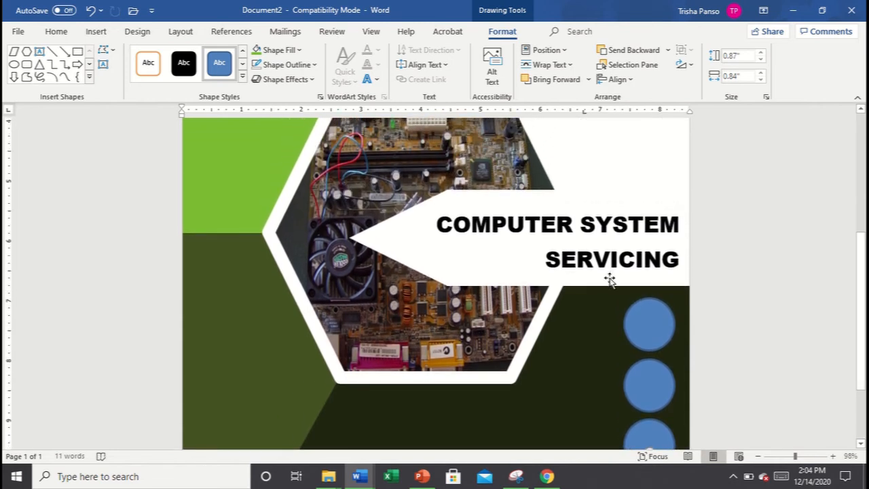
{"action": "left_click", "coordinate": [610, 279]}
{"action": "left_click", "coordinate": [557, 284]}
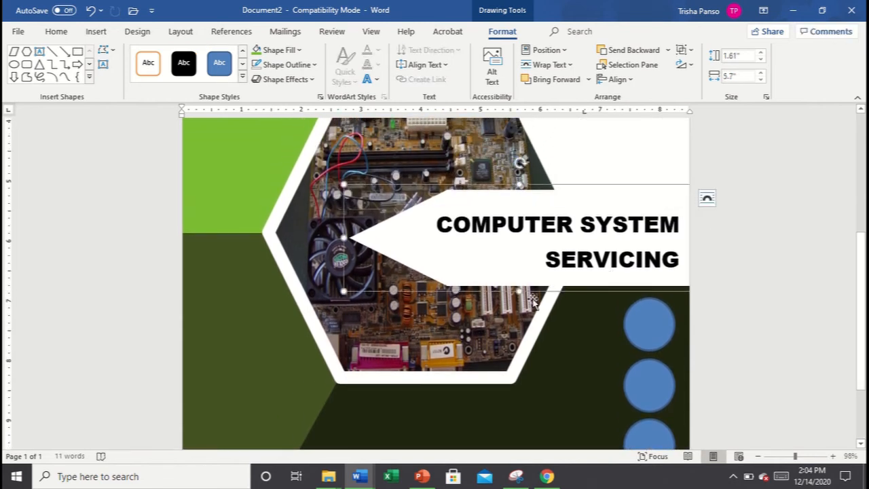
{"action": "left_click_drag", "start_coordinate": [519, 292], "coordinate": [517, 282]}
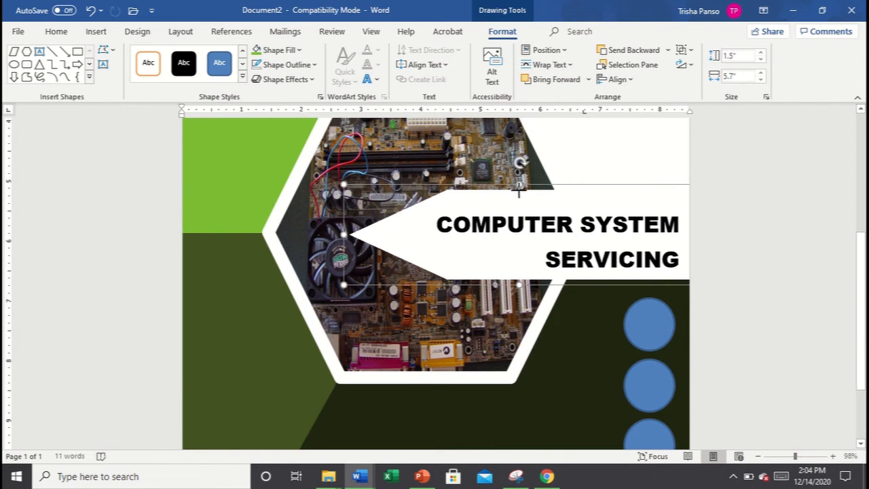
{"action": "left_click_drag", "start_coordinate": [519, 194], "coordinate": [520, 197]}
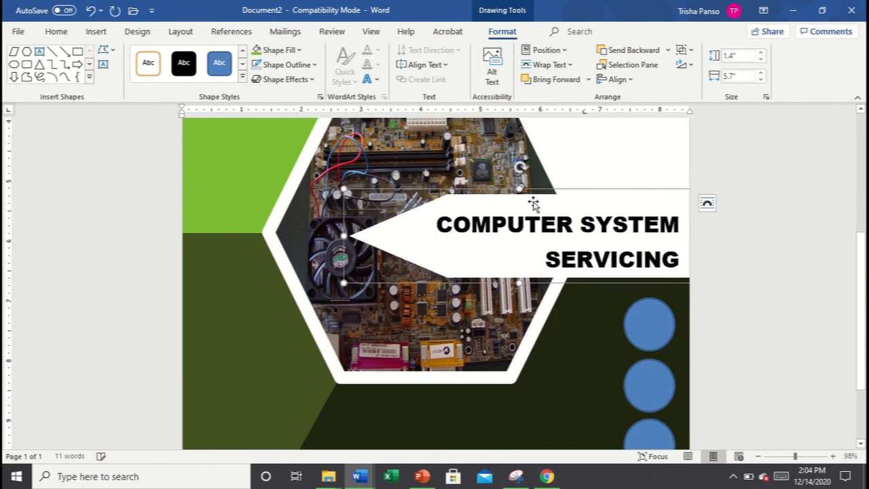
Step: Nudge the COMPUTER SYSTEM SERVICING text box up and slightly right so it sits vertically centered in the white banner
{"action": "left_click", "coordinate": [557, 216]}
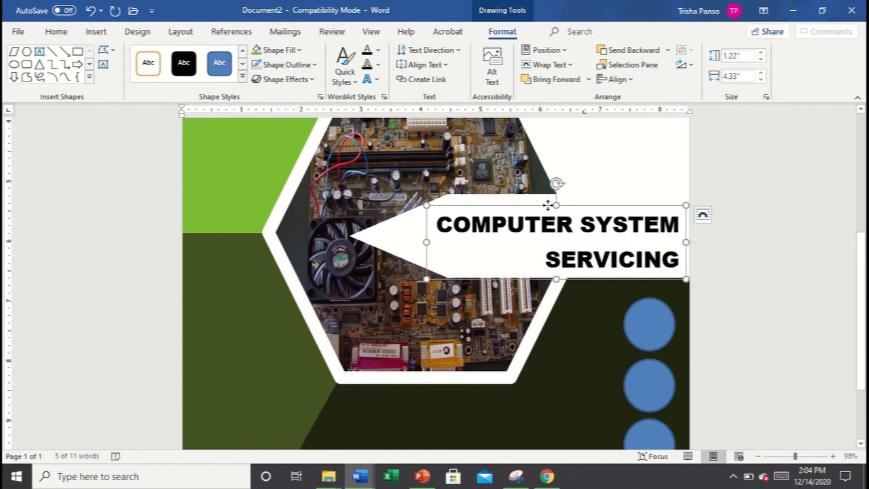
{"action": "key", "text": "Up"}
{"action": "key", "text": "Up"}
{"action": "key", "text": "Up"}
{"action": "key", "text": "Up"}
{"action": "key", "text": "Up"}
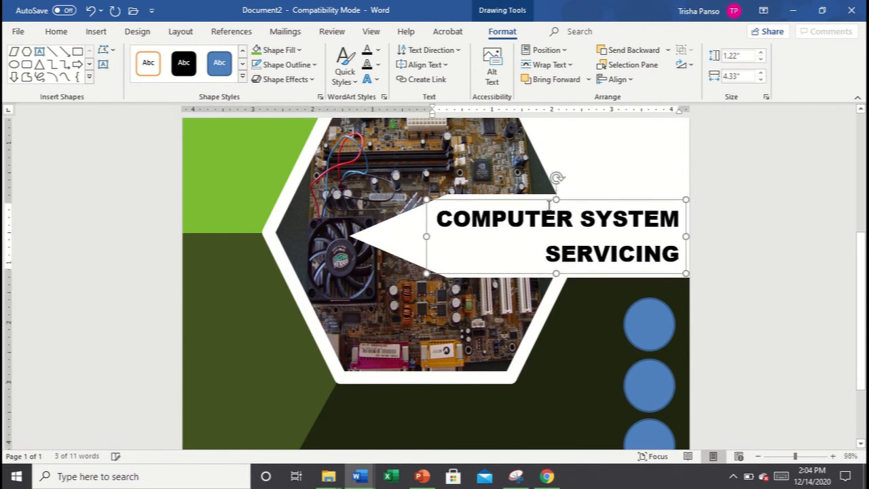
{"action": "key", "text": "Right"}
{"action": "key", "text": "Right"}
{"action": "key", "text": "Right"}
{"action": "key", "text": "Right"}
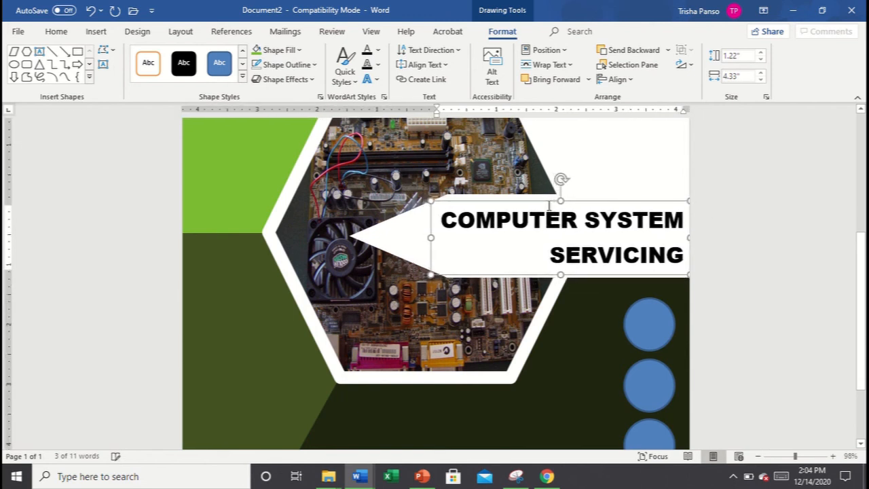
{"action": "key", "text": "Up"}
Step: Shift the upper three circles slightly left into one line, raising the first two toward the banner
{"action": "scroll", "coordinate": [683, 275], "scroll_direction": "down", "scroll_amount": 3}
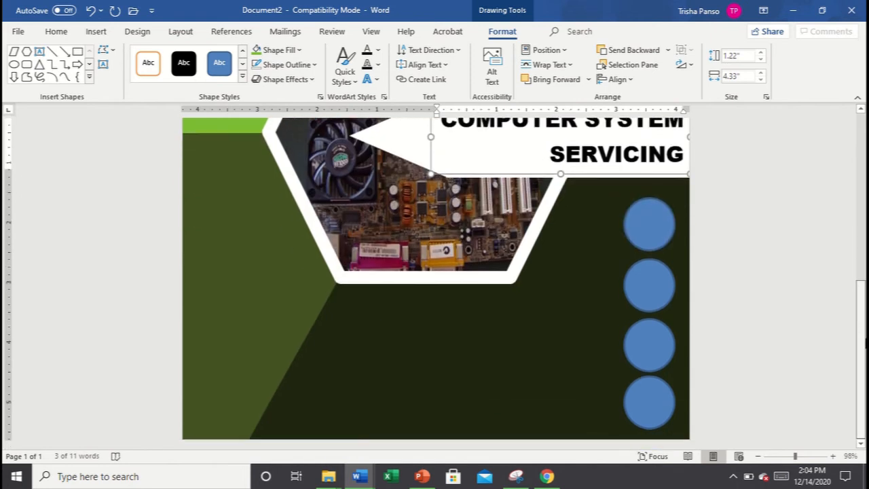
{"action": "left_click", "coordinate": [663, 232]}
{"action": "left_click_drag", "start_coordinate": [663, 228], "coordinate": [657, 222]}
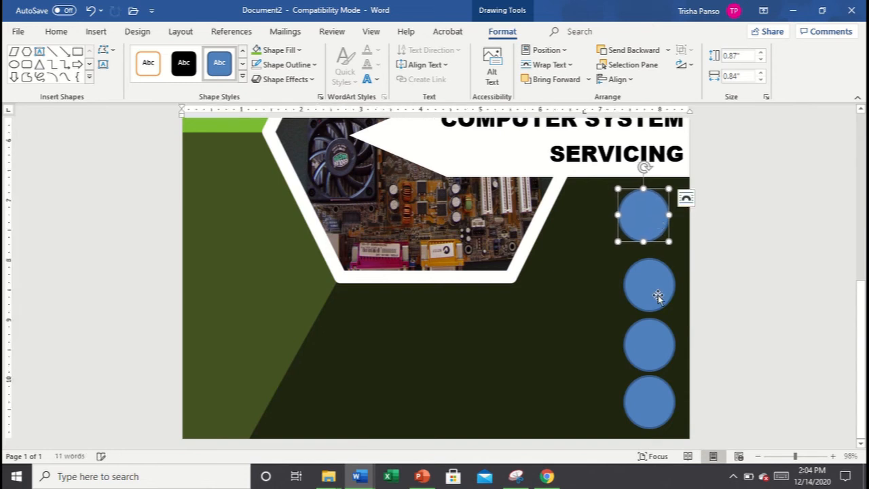
{"action": "left_click_drag", "start_coordinate": [657, 296], "coordinate": [652, 290]}
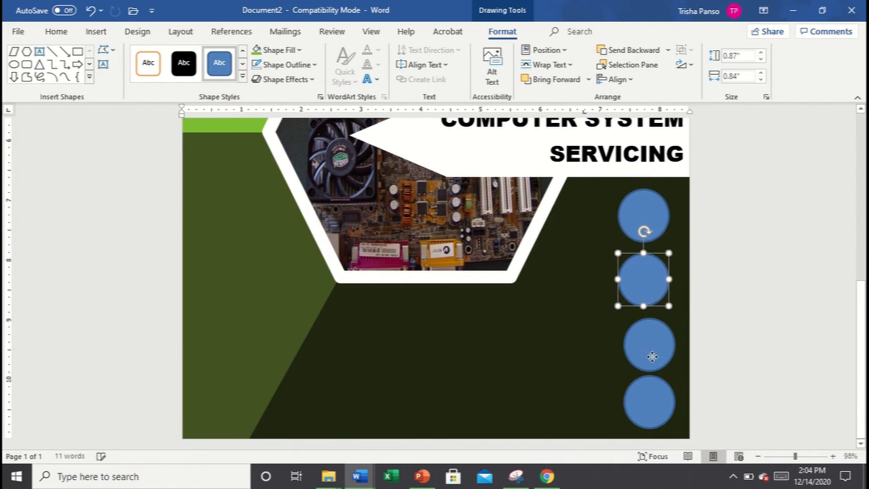
{"action": "left_click_drag", "start_coordinate": [654, 360], "coordinate": [652, 363]}
Step: Shrink all four circles together to 0.74" high and 0.77" wide
{"action": "left_click", "coordinate": [660, 416]}
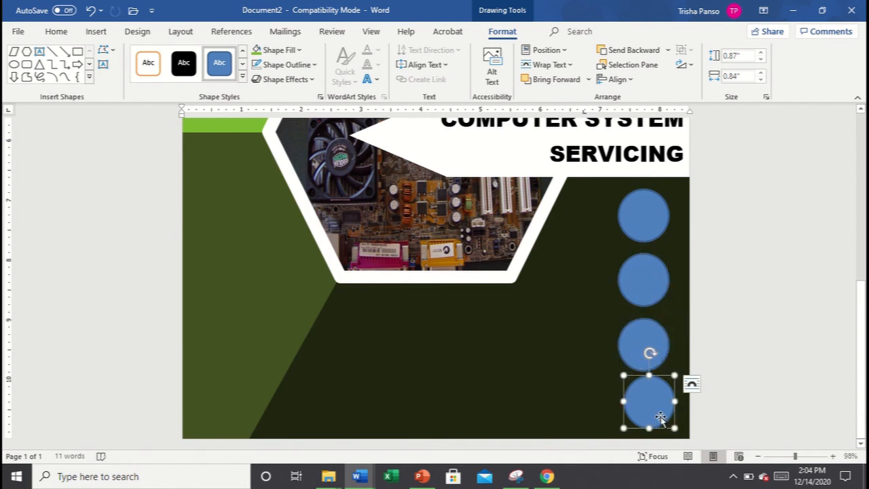
{"action": "left_click", "coordinate": [639, 331], "text": "shift"}
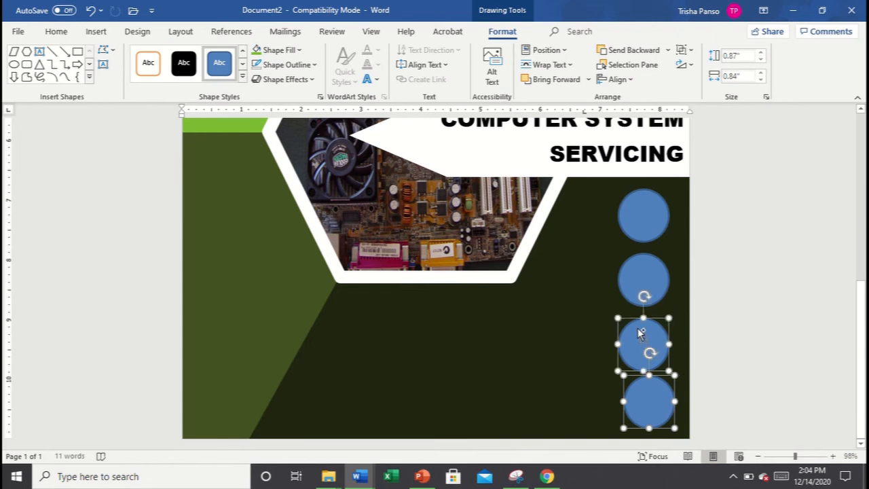
{"action": "left_click", "coordinate": [639, 274], "text": "shift"}
{"action": "left_click", "coordinate": [651, 195], "text": "shift"}
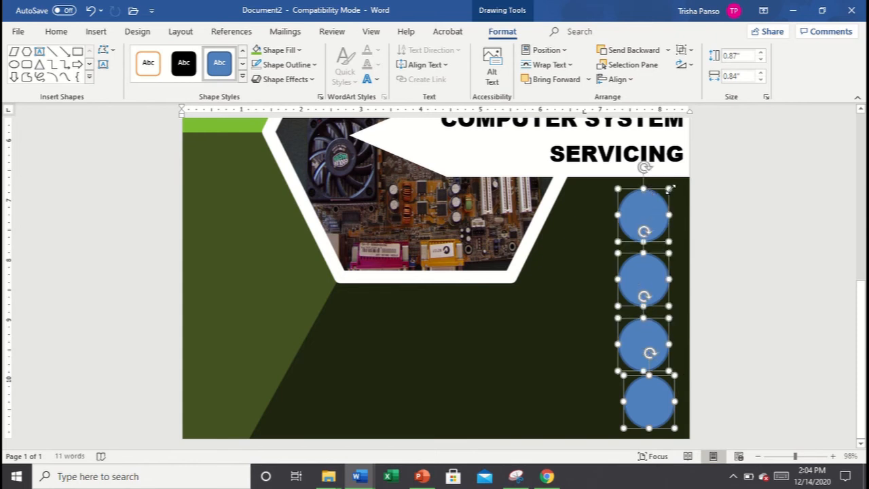
{"action": "left_click_drag", "start_coordinate": [670, 189], "coordinate": [664, 196]}
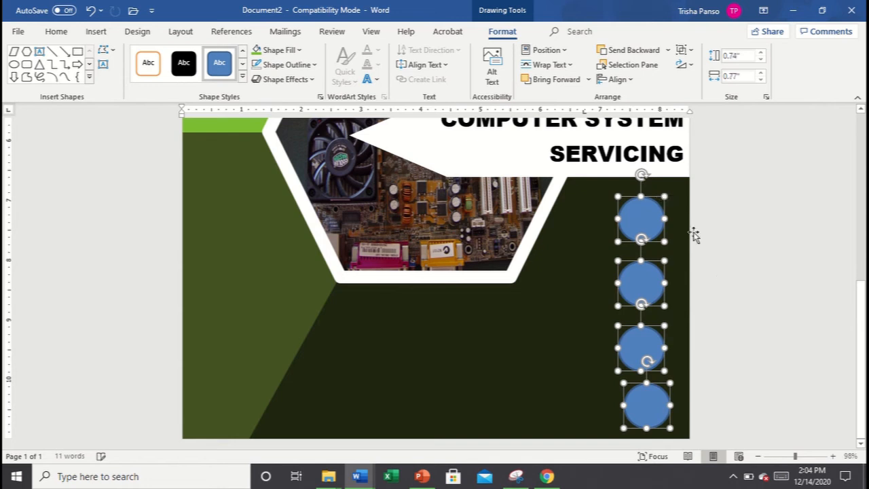
{"action": "left_click", "coordinate": [660, 241]}
{"action": "left_click", "coordinate": [650, 232]}
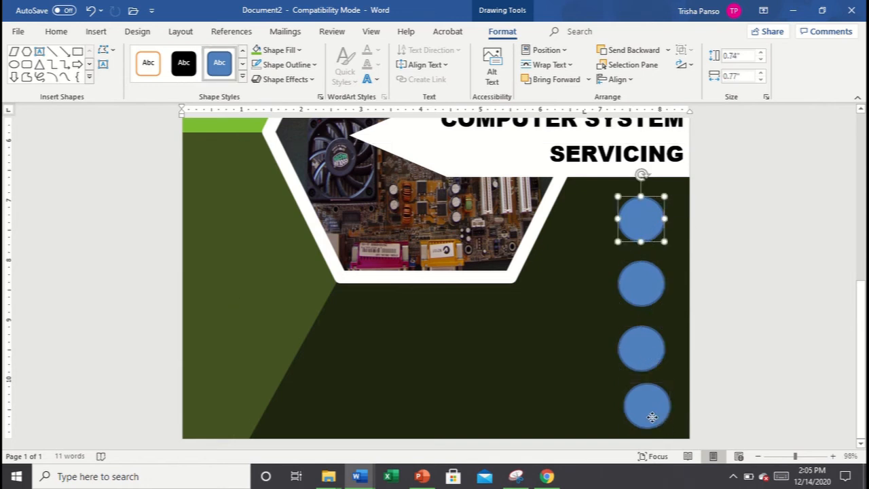
Step: Align the bottom circle with the others and move the two middle circles up to even out the column's spacing
{"action": "left_click_drag", "start_coordinate": [656, 418], "coordinate": [648, 417]}
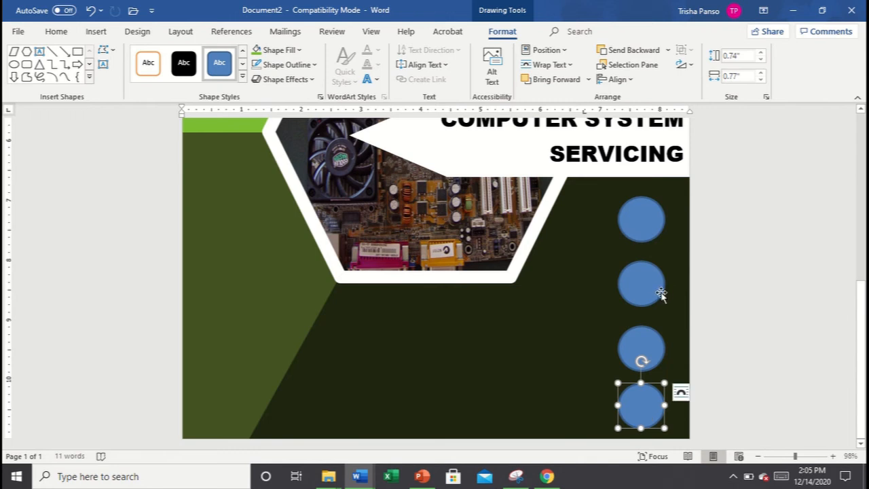
{"action": "left_click_drag", "start_coordinate": [655, 291], "coordinate": [655, 286]}
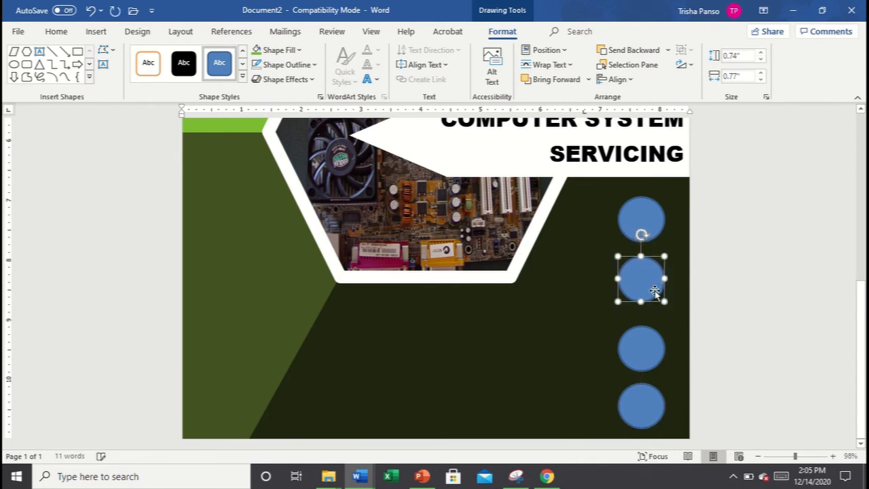
{"action": "left_click", "coordinate": [651, 359]}
{"action": "left_click_drag", "start_coordinate": [650, 359], "coordinate": [650, 355]}
{"action": "key", "text": "Up"}
{"action": "key", "text": "Up"}
{"action": "key", "text": "Down"}
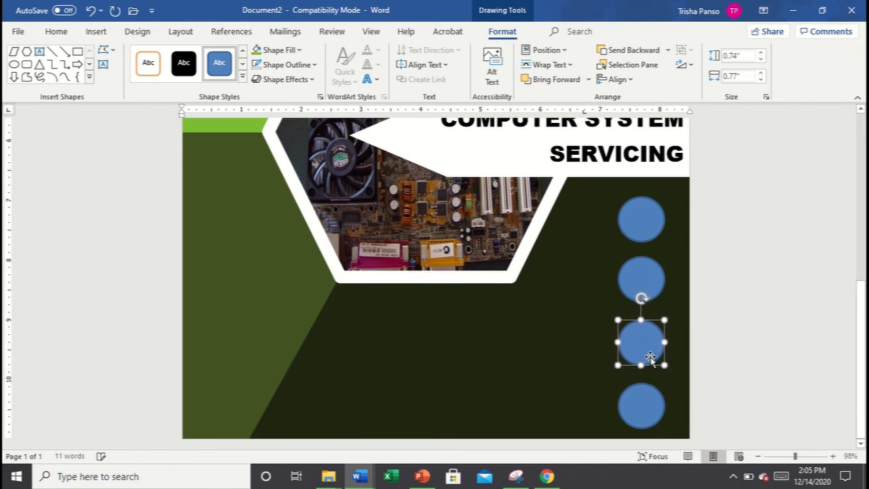
Step: Nudge the third circle slightly right and the bottom circle slightly up to line up and tighten the column
{"action": "key", "text": "Right"}
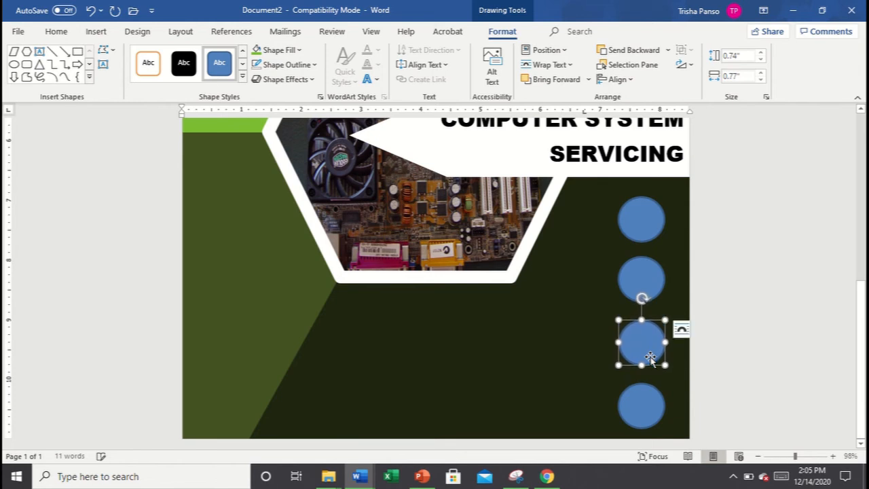
{"action": "left_click", "coordinate": [642, 401]}
{"action": "key", "text": "Up"}
{"action": "key", "text": "Up"}
{"action": "key", "text": "Up"}
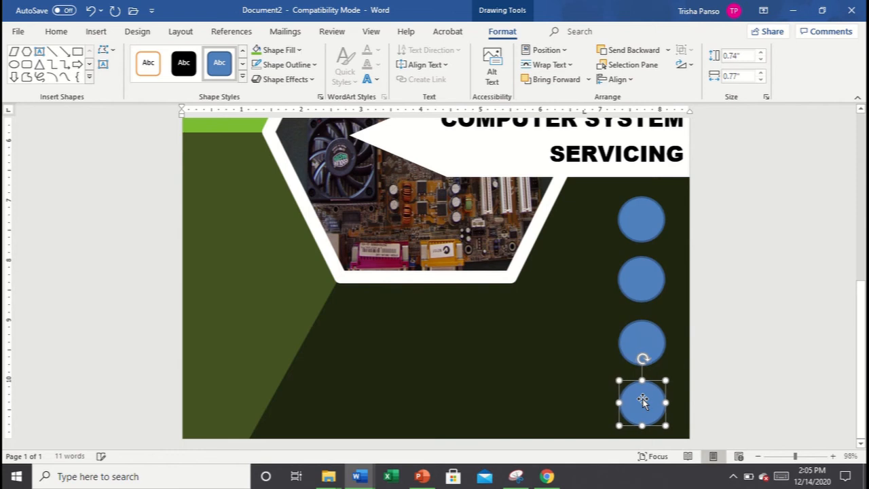
{"action": "key", "text": "Up"}
{"action": "key", "text": "Down"}
{"action": "key", "text": "Down"}
{"action": "key", "text": "Down"}
{"action": "key", "text": "Left"}
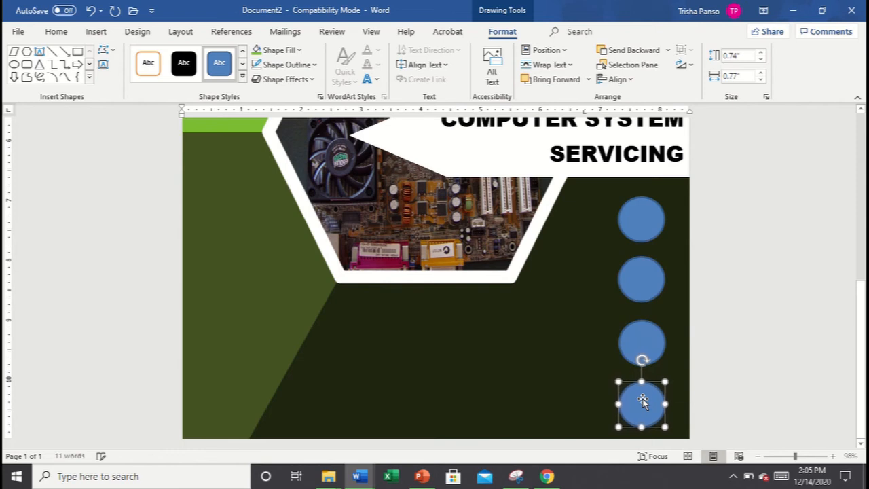
Step: Fine-tune the third circle's position, moving it slightly up toward the second circle
{"action": "left_click", "coordinate": [803, 456]}
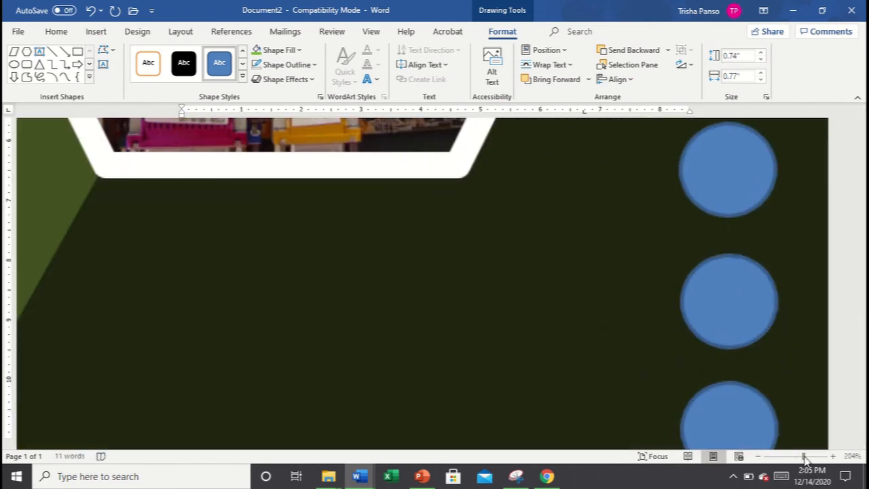
{"action": "left_click", "coordinate": [745, 325]}
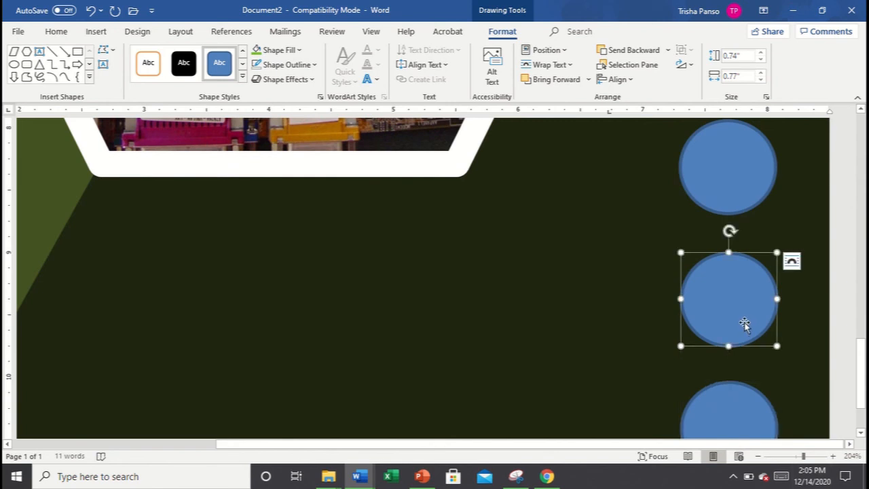
{"action": "key", "text": "Left"}
{"action": "key", "text": "Right"}
{"action": "key", "text": "Up"}
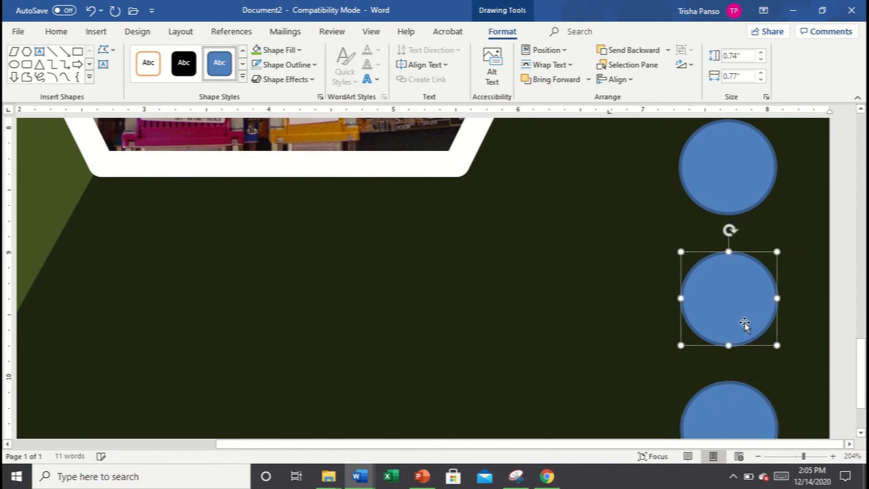
Step: Raise the upper three circles slightly toward the white banner, leaving the bottom circle in place
{"action": "left_click", "coordinate": [795, 456]}
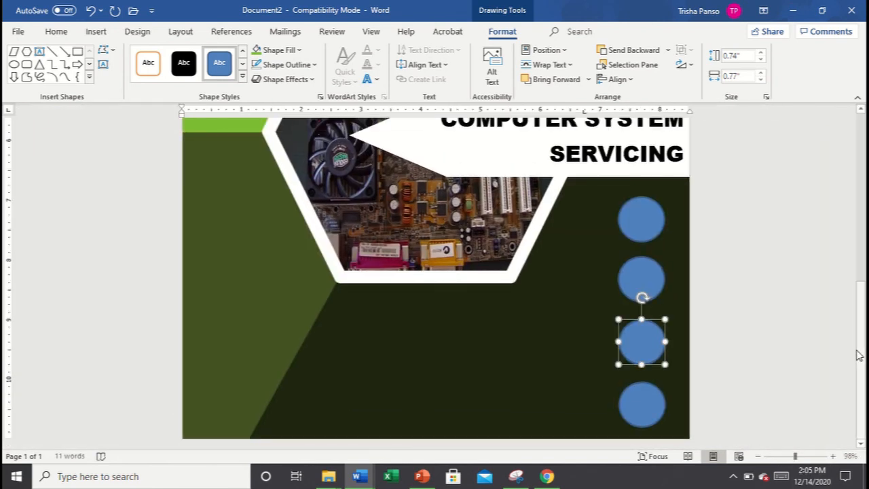
{"action": "scroll", "coordinate": [863, 358], "scroll_direction": "up", "scroll_amount": 3}
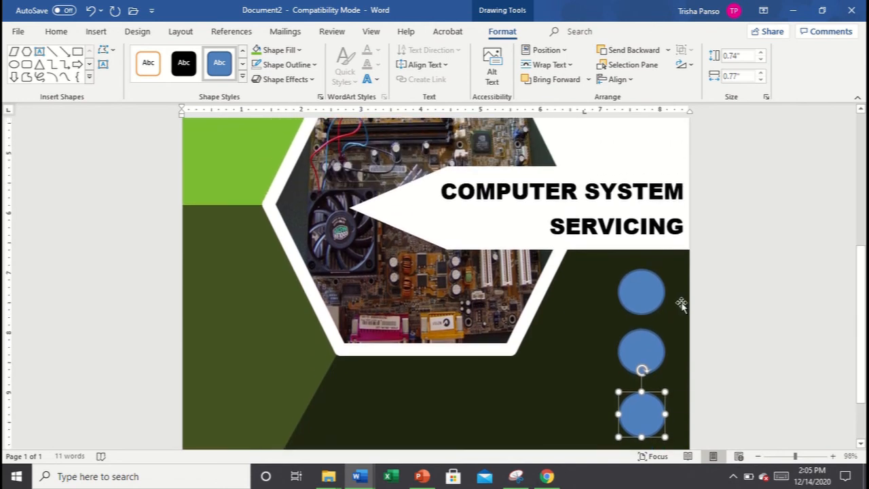
{"action": "left_click", "coordinate": [638, 281]}
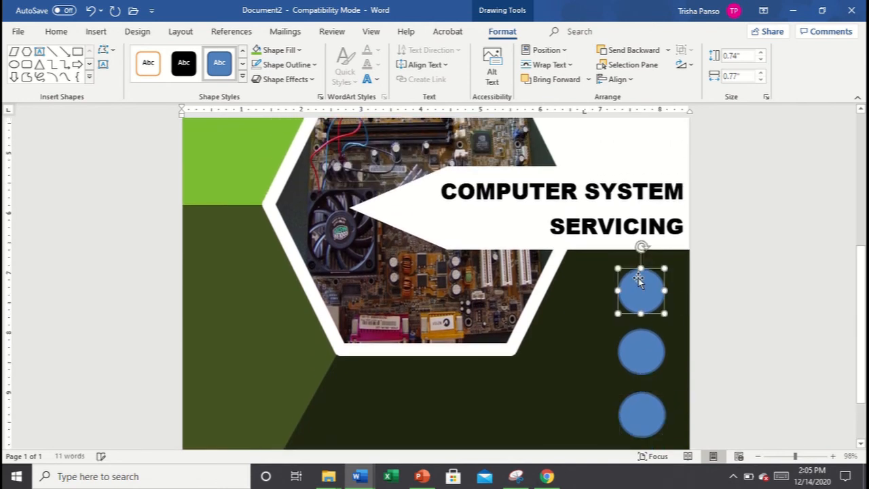
{"action": "left_click", "coordinate": [647, 343]}
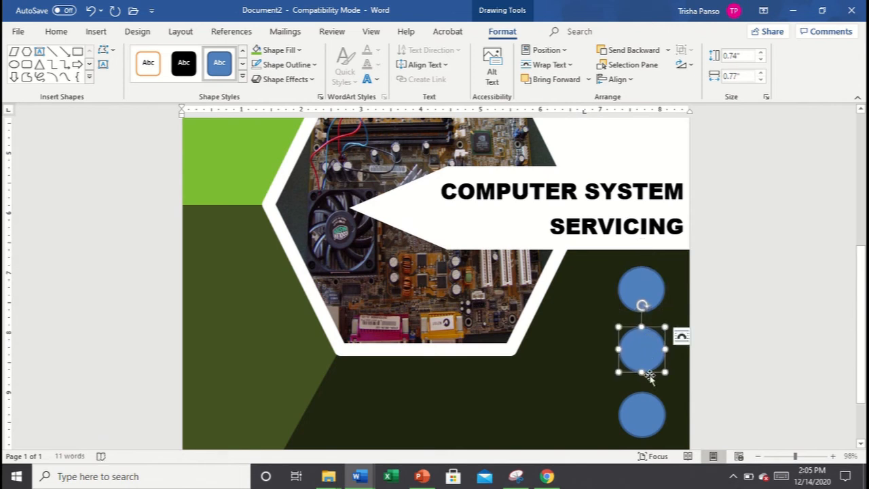
{"action": "left_click", "coordinate": [638, 408]}
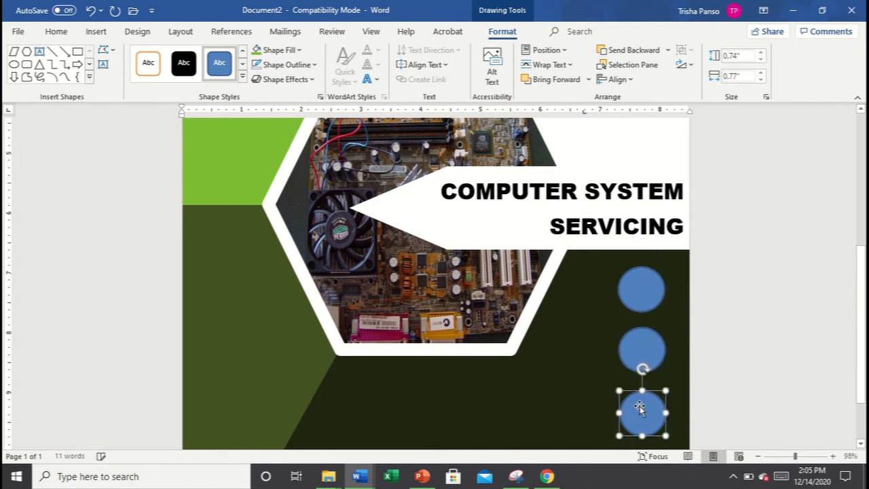
{"action": "left_click_drag", "start_coordinate": [864, 380], "coordinate": [865, 416]}
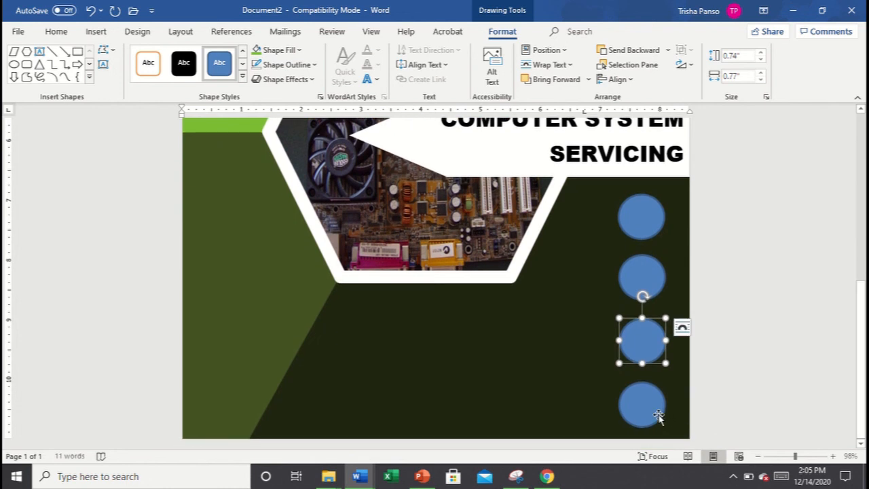
{"action": "left_click", "coordinate": [658, 415]}
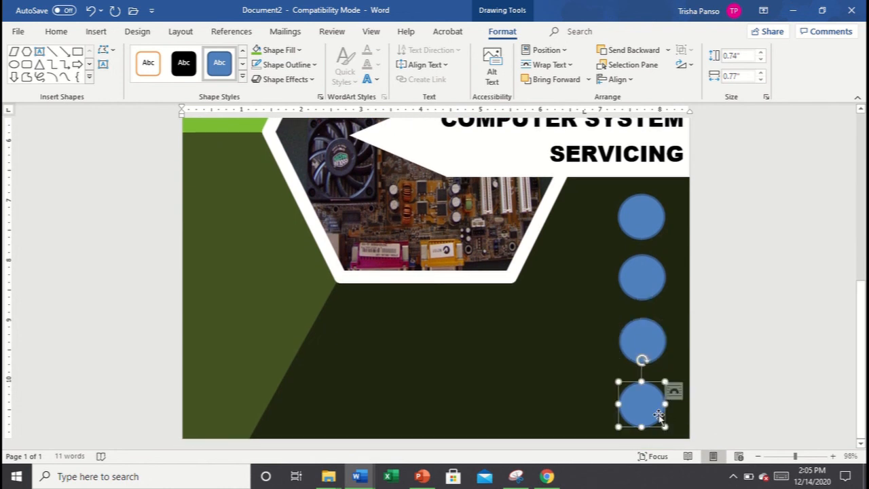
Step: Fill the top circle with the technical-support picture from the For Inset folder
{"action": "left_click", "coordinate": [805, 455]}
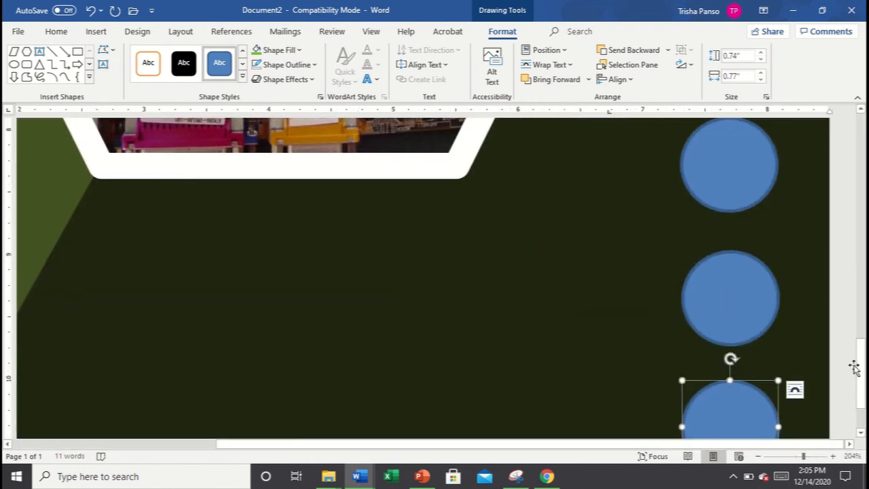
{"action": "scroll", "coordinate": [819, 304], "scroll_direction": "up", "scroll_amount": 5}
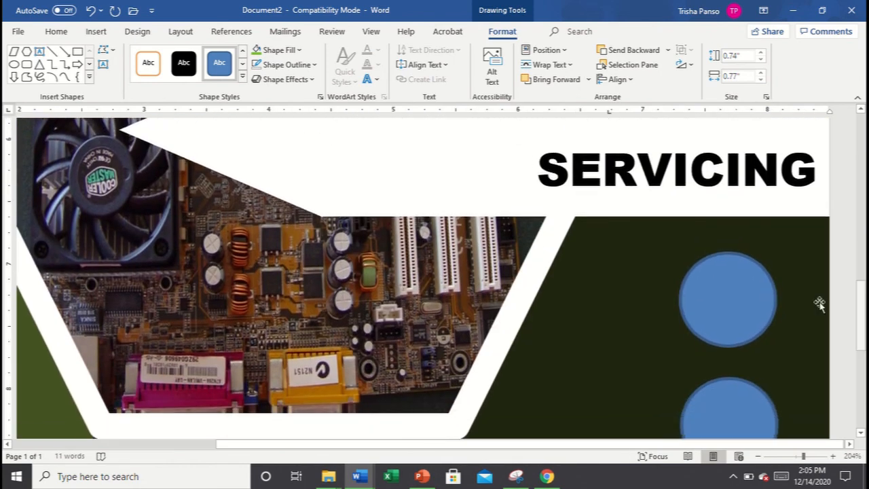
{"action": "left_click", "coordinate": [745, 299]}
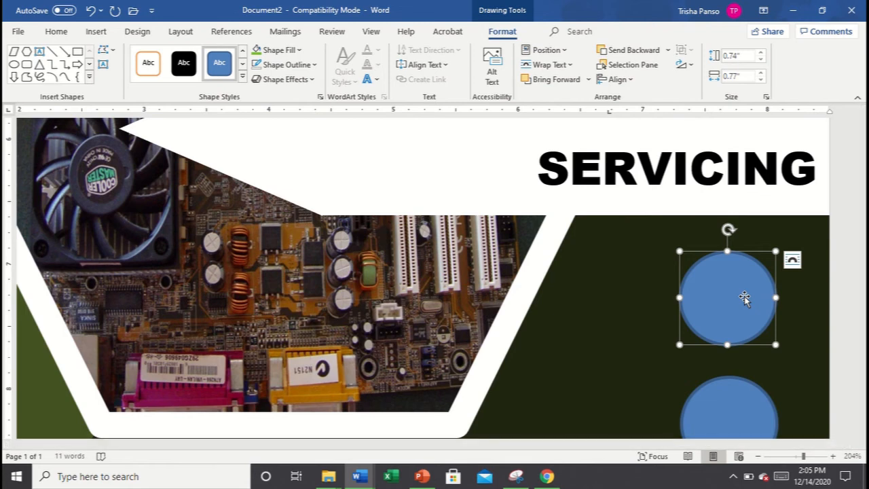
{"action": "mouse_move", "coordinate": [346, 3]}
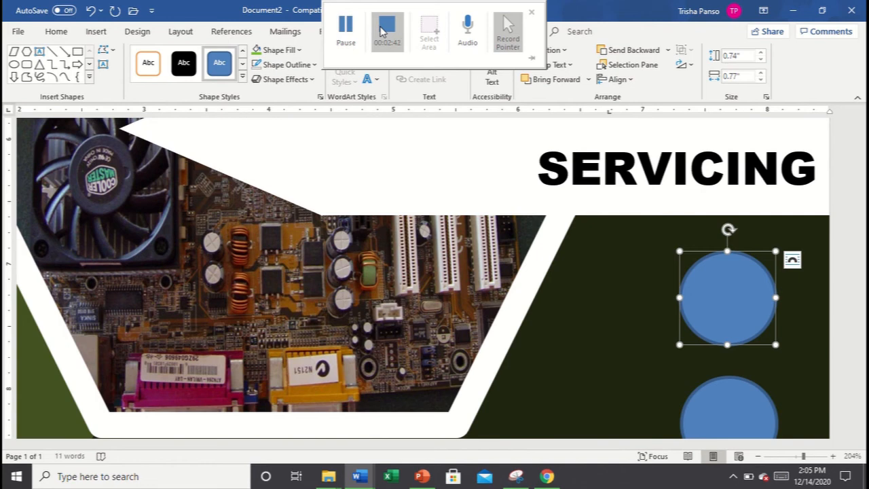
{"action": "left_click", "coordinate": [345, 28]}
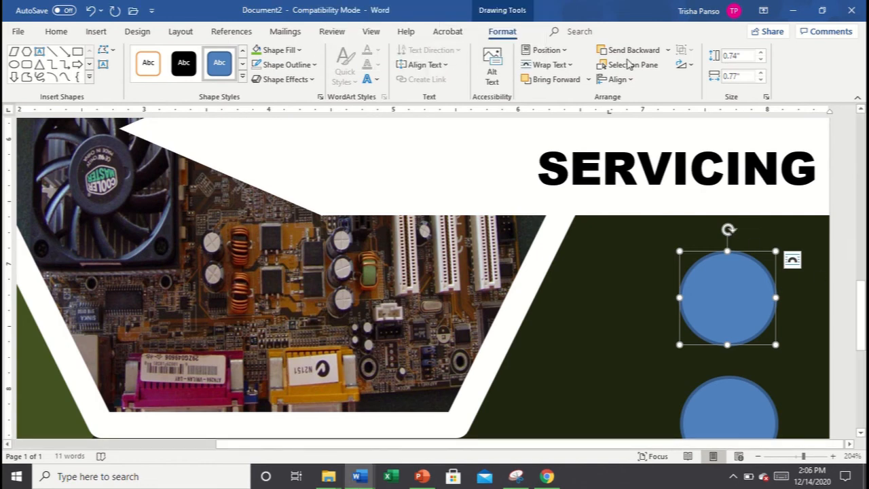
{"action": "left_click", "coordinate": [300, 50]}
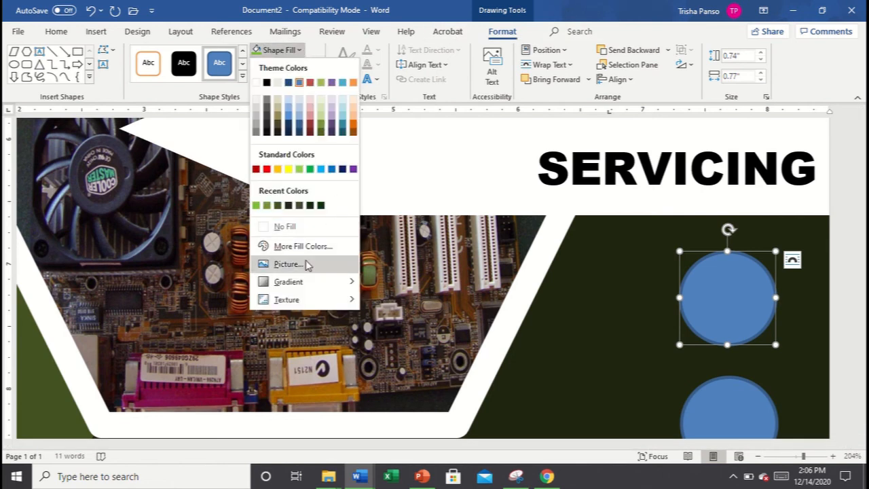
{"action": "left_click", "coordinate": [287, 264]}
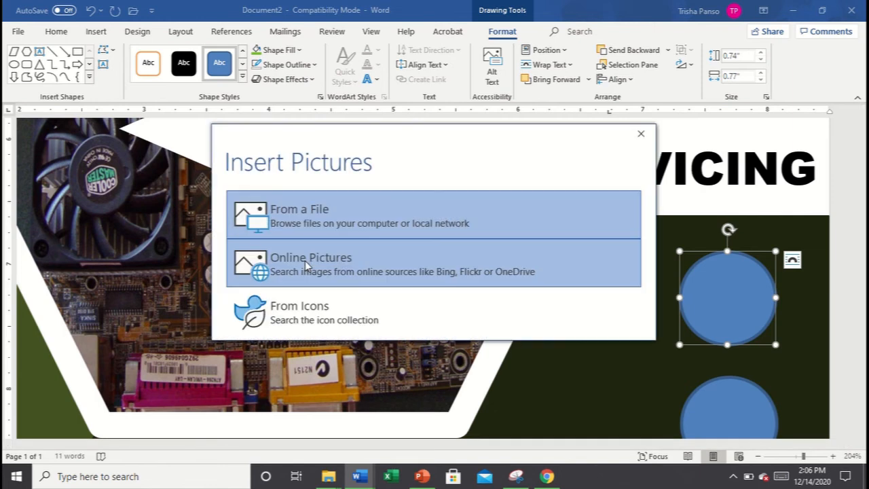
{"action": "left_click", "coordinate": [317, 206]}
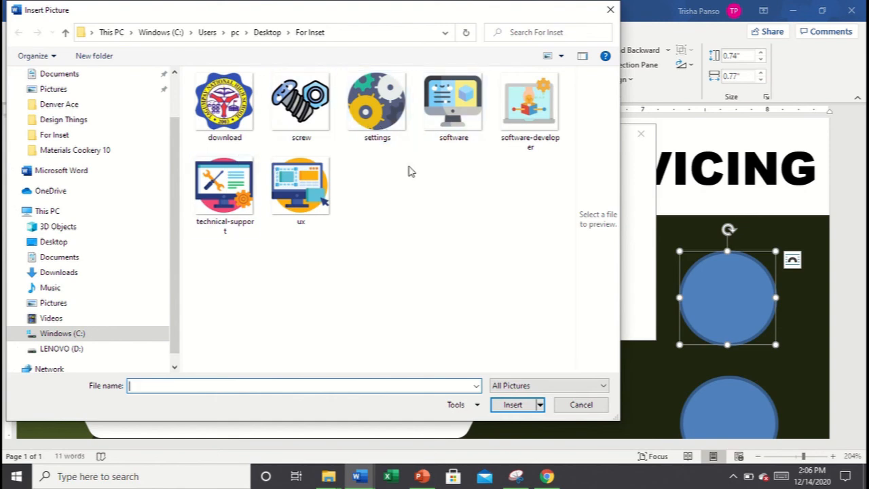
{"action": "left_click", "coordinate": [232, 199]}
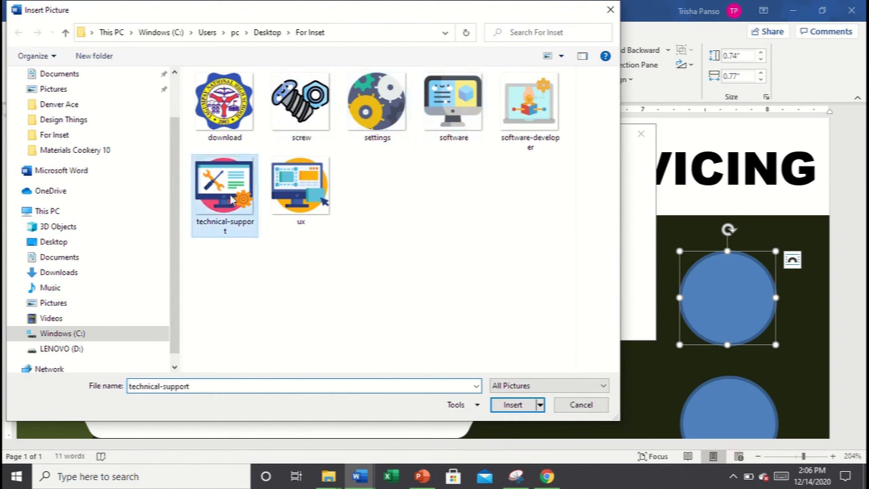
{"action": "left_click", "coordinate": [512, 405]}
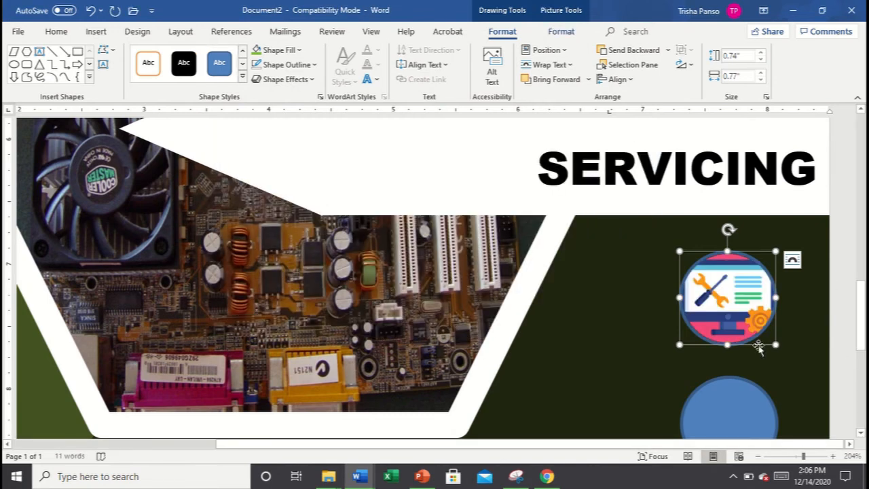
Step: Fill the second circle with the settings picture from the For Inset folder
{"action": "scroll", "coordinate": [420, 278], "scroll_direction": "down", "scroll_amount": 5}
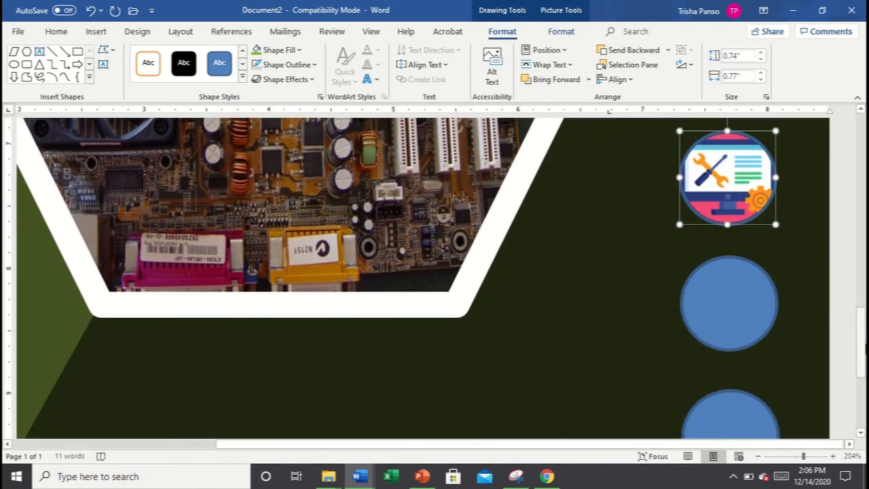
{"action": "left_click", "coordinate": [715, 289]}
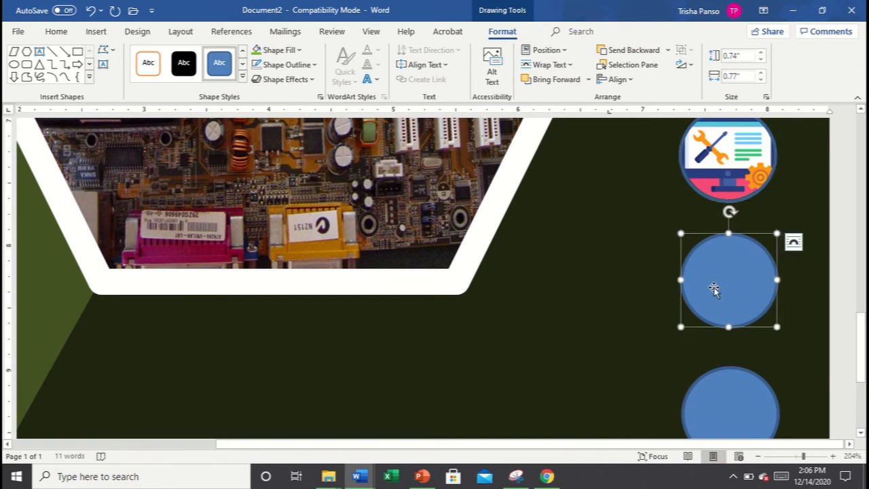
{"action": "left_click", "coordinate": [300, 53]}
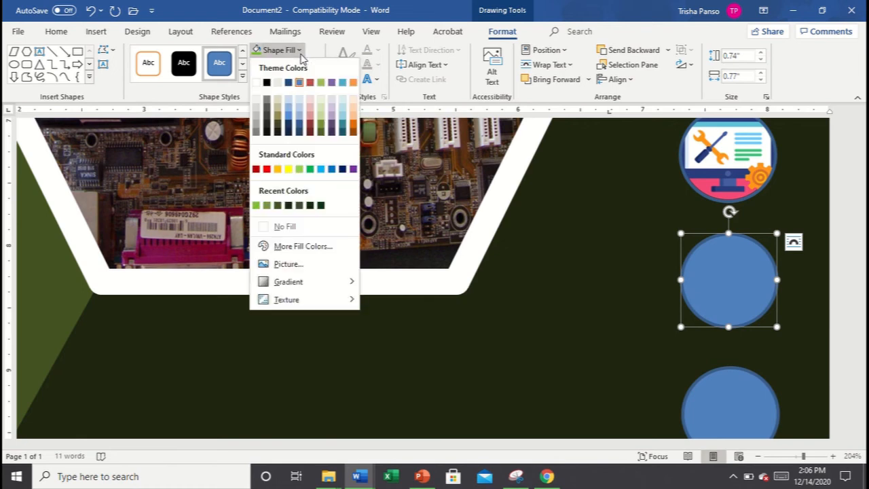
{"action": "left_click", "coordinate": [288, 265]}
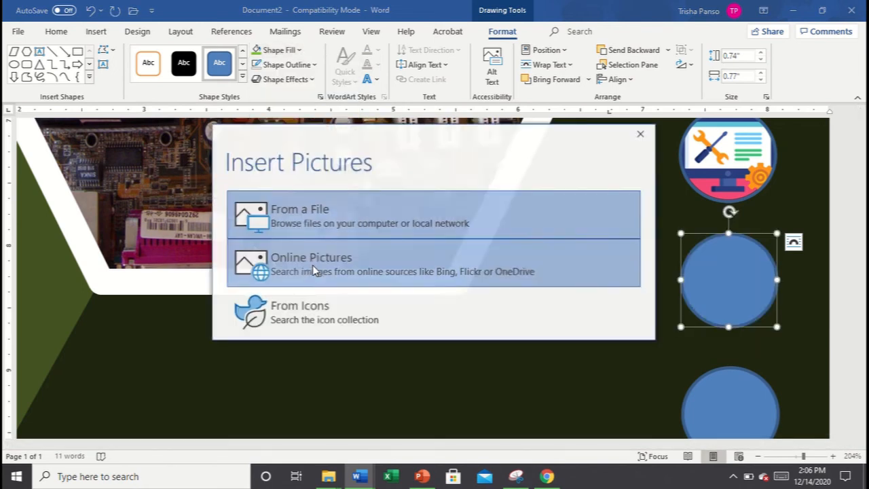
{"action": "left_click", "coordinate": [319, 227]}
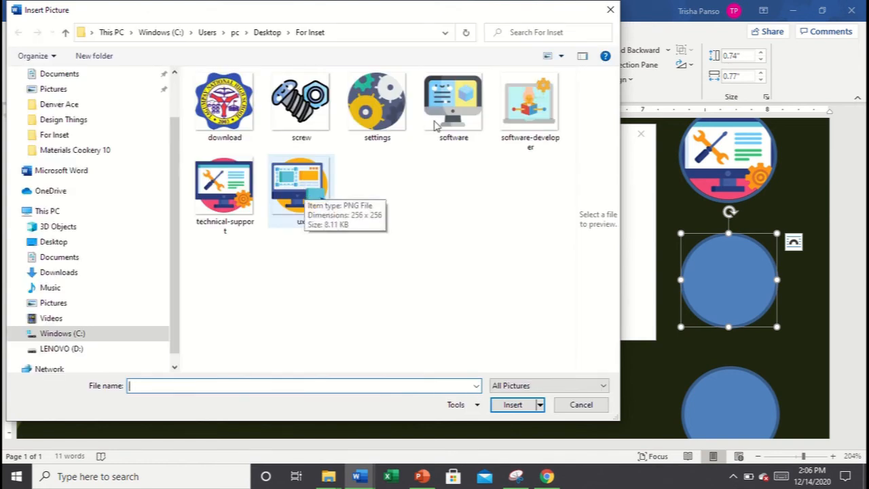
{"action": "left_click", "coordinate": [377, 107]}
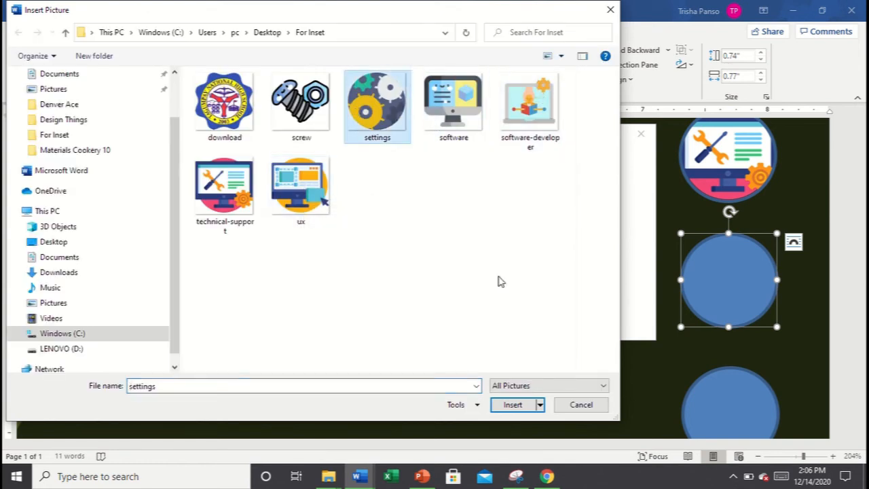
{"action": "left_click", "coordinate": [511, 408]}
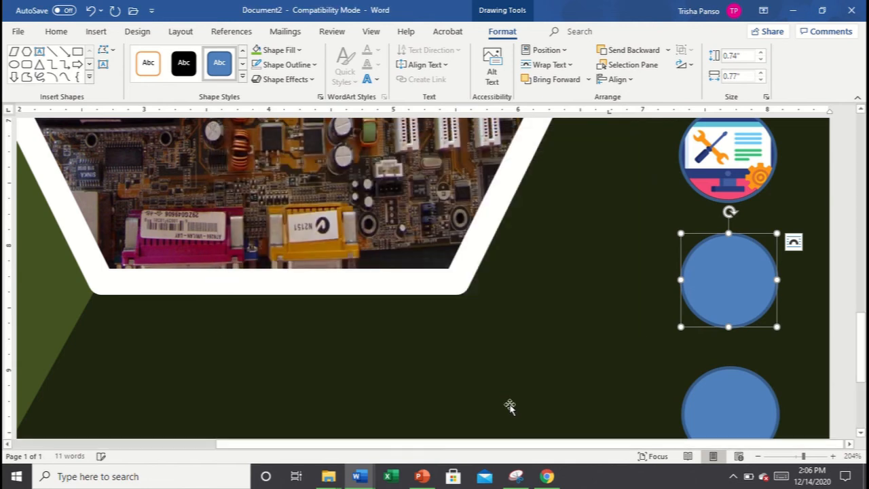
Step: Fill the third circle from the top with the screw picture from the For Inset folder
{"action": "left_click_drag", "start_coordinate": [860, 333], "coordinate": [860, 358]}
{"action": "left_click", "coordinate": [729, 326]}
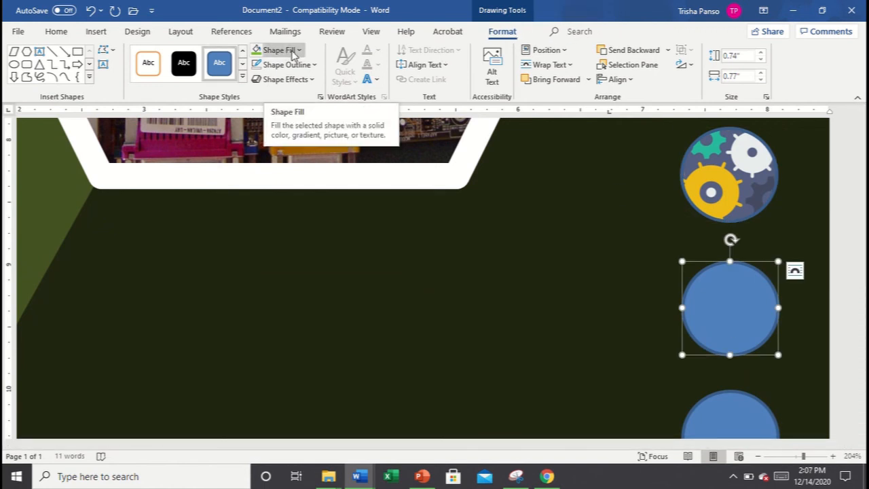
{"action": "left_click", "coordinate": [628, 255]}
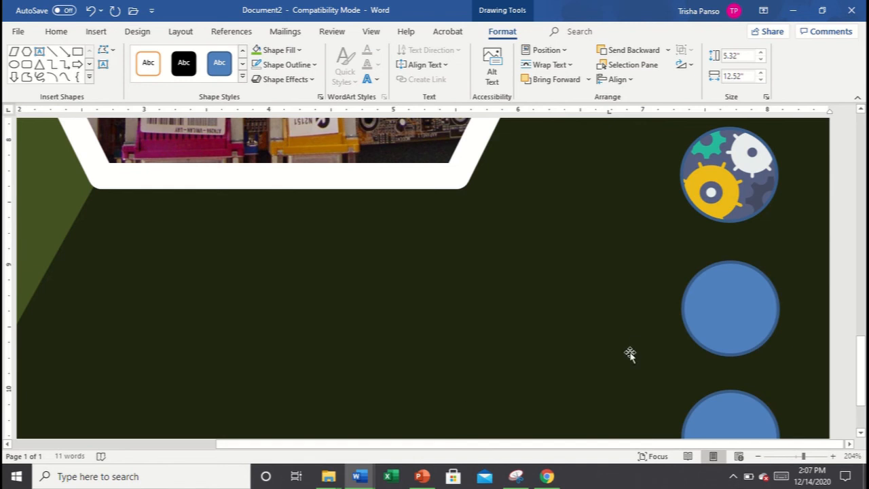
{"action": "left_click", "coordinate": [762, 316]}
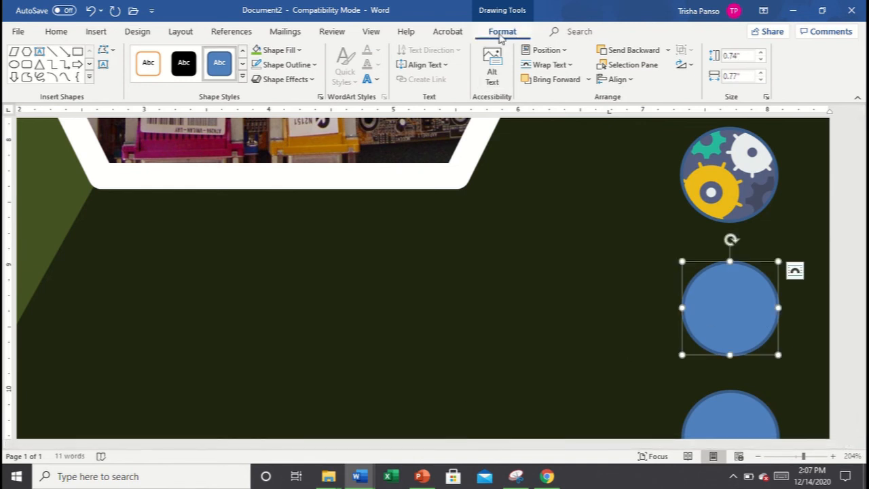
{"action": "left_click", "coordinate": [299, 51]}
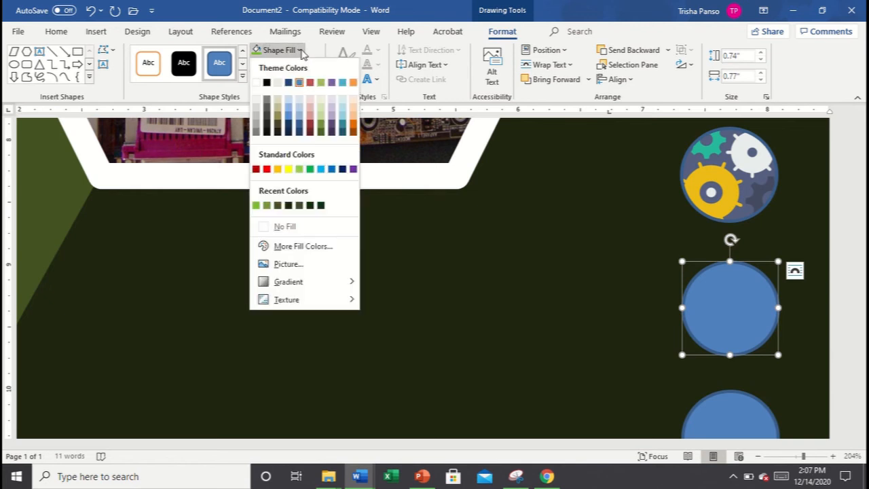
{"action": "left_click", "coordinate": [311, 263]}
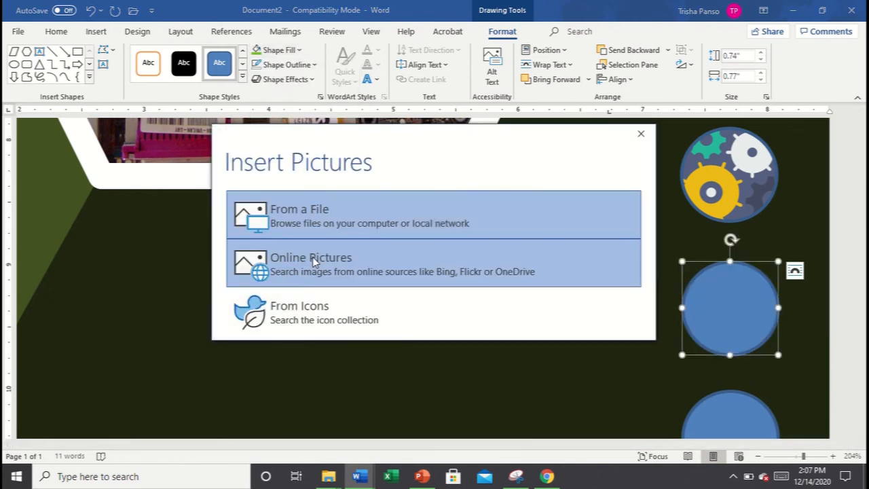
{"action": "left_click", "coordinate": [310, 225]}
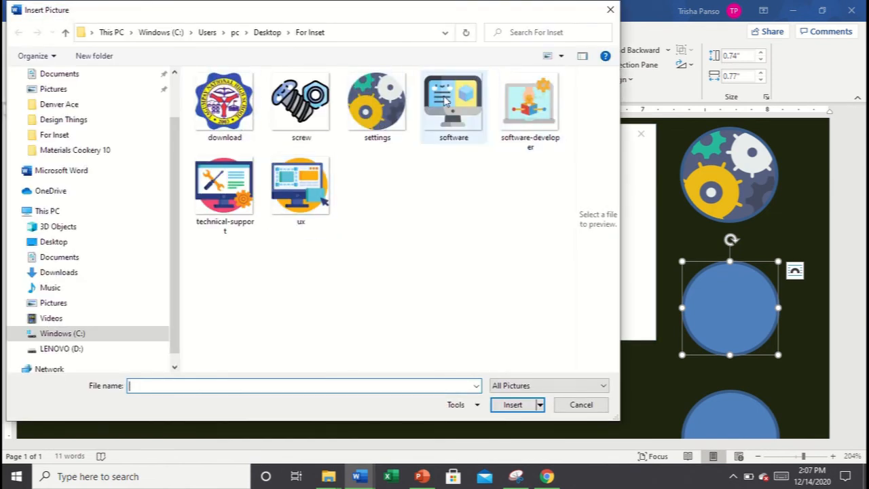
{"action": "left_click", "coordinate": [300, 102]}
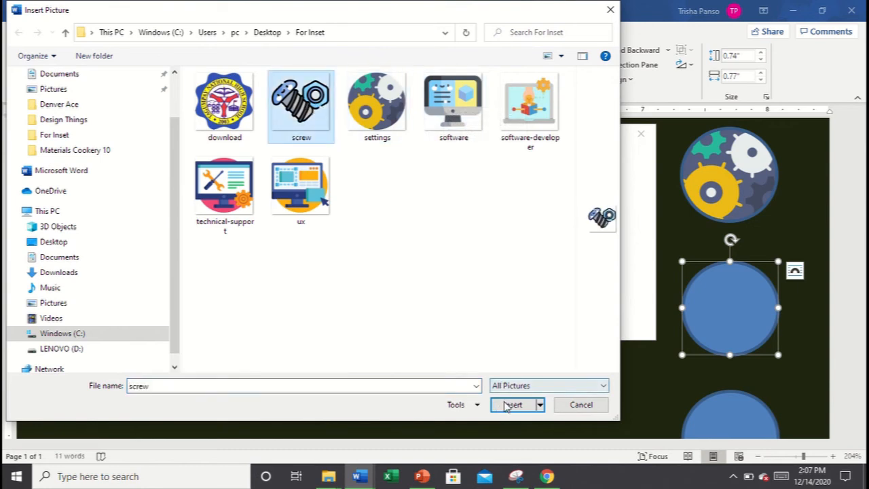
{"action": "left_click", "coordinate": [513, 405]}
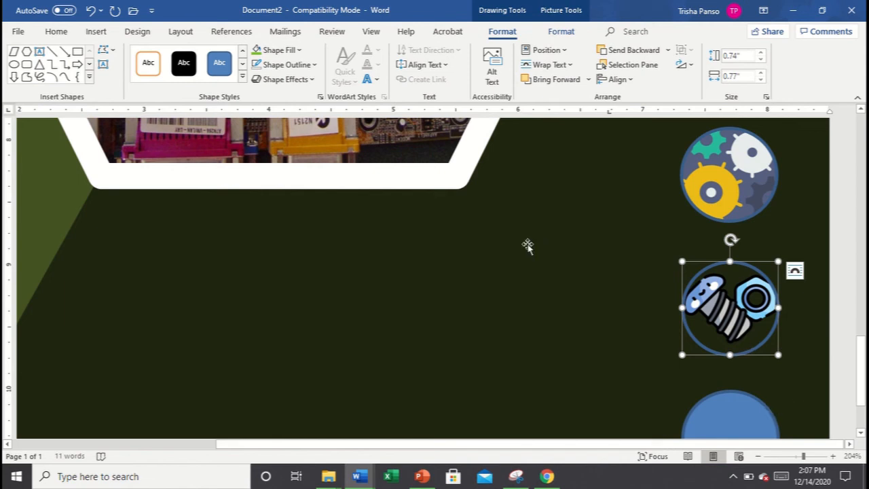
Step: Replace the third circle's picture fill with the software-developer picture from the For Inset folder
{"action": "left_click", "coordinate": [299, 51]}
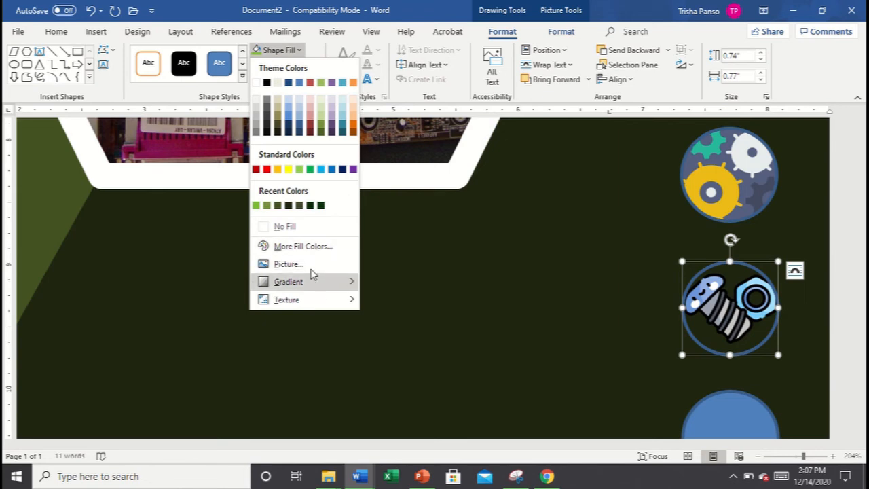
{"action": "left_click", "coordinate": [288, 264]}
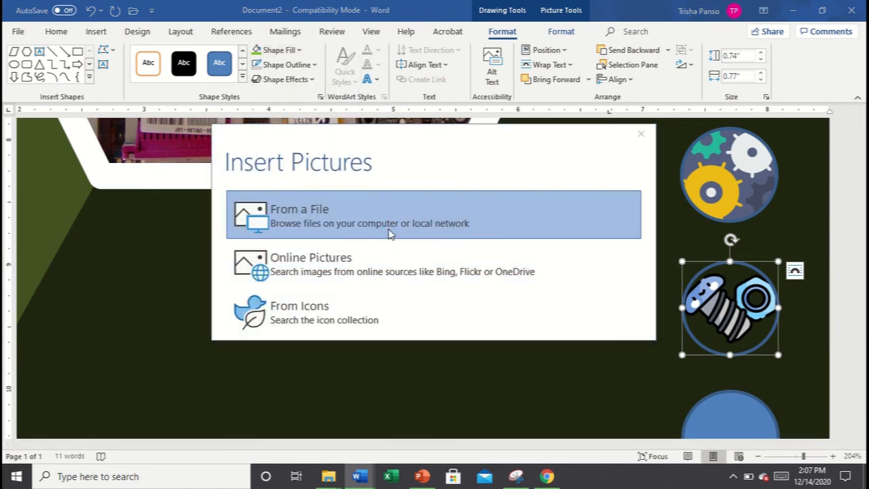
{"action": "left_click", "coordinate": [390, 234]}
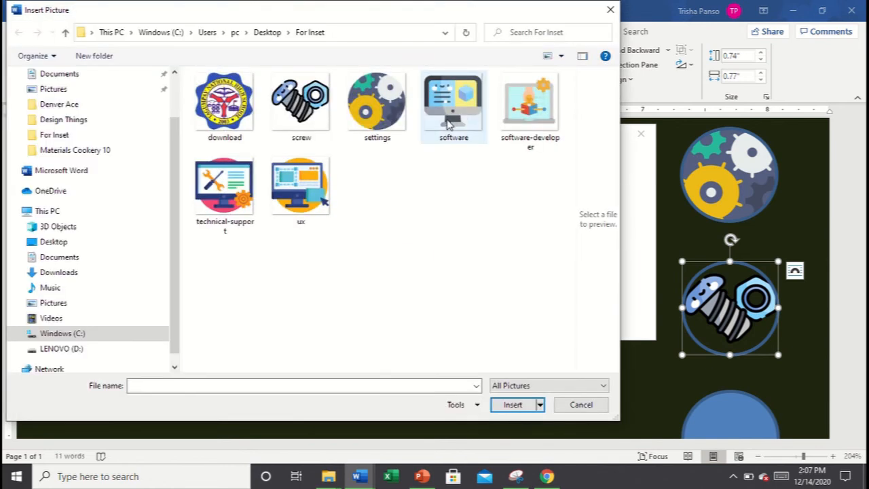
{"action": "left_click", "coordinate": [448, 124]}
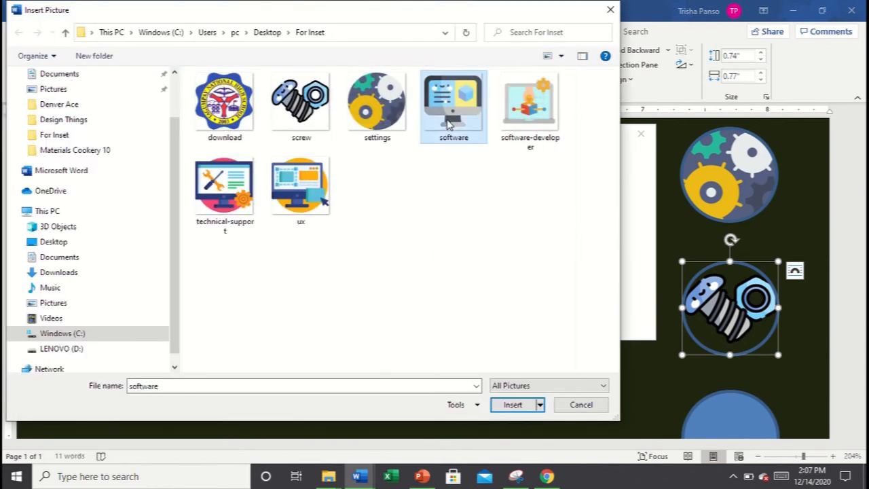
{"action": "left_click", "coordinate": [543, 124]}
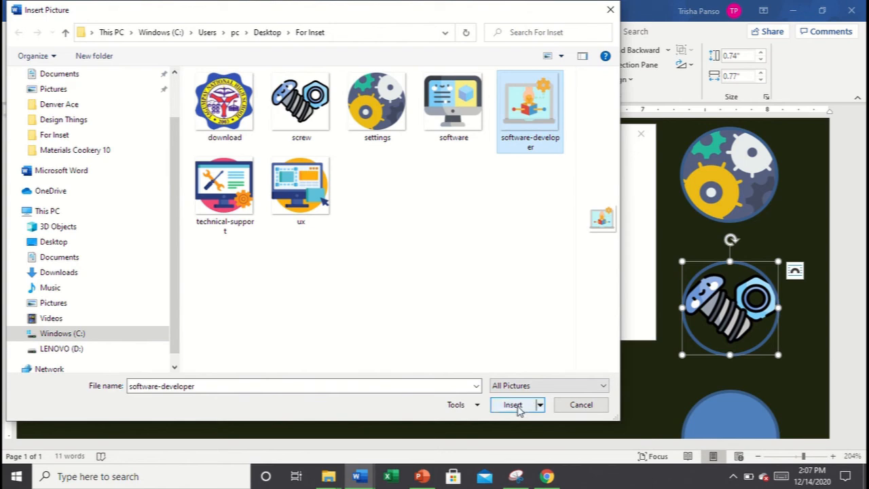
{"action": "left_click", "coordinate": [514, 404]}
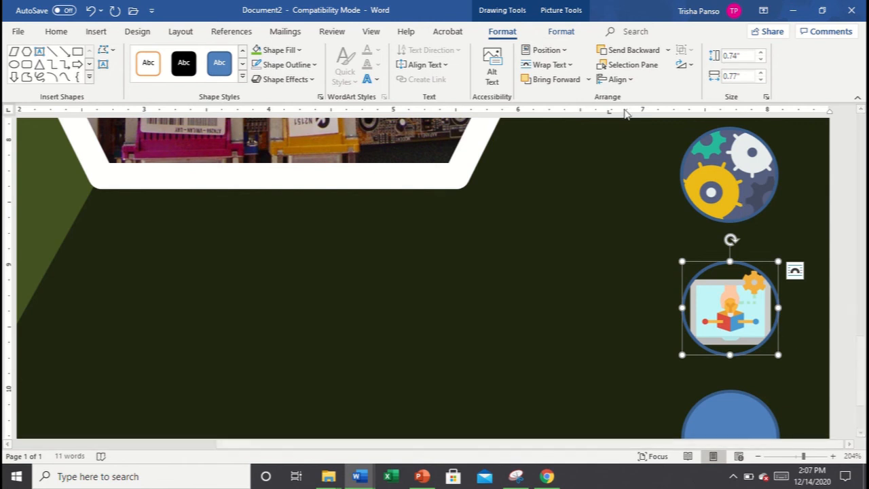
Step: Fill the third circle with the ux picture from the For Inset folder
{"action": "left_click", "coordinate": [302, 53]}
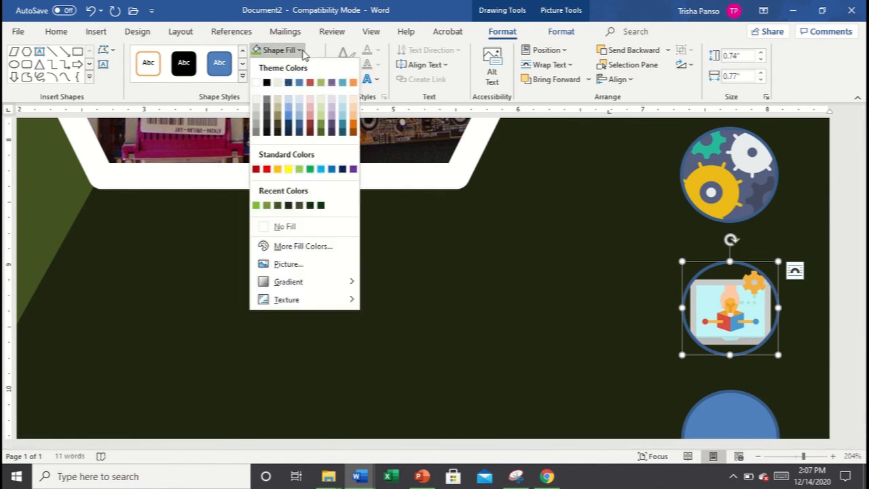
{"action": "left_click", "coordinate": [317, 266]}
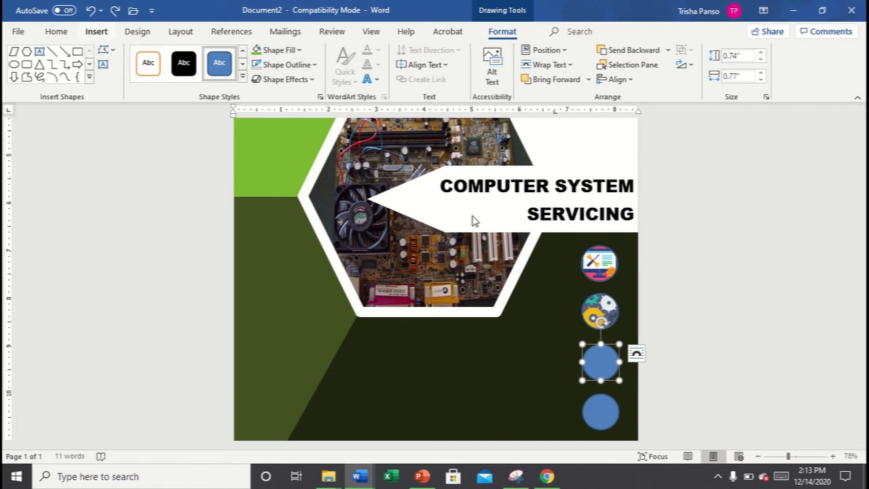
{"action": "left_click", "coordinate": [796, 456]}
{"action": "scroll", "coordinate": [704, 320], "scroll_direction": "down", "scroll_amount": 2}
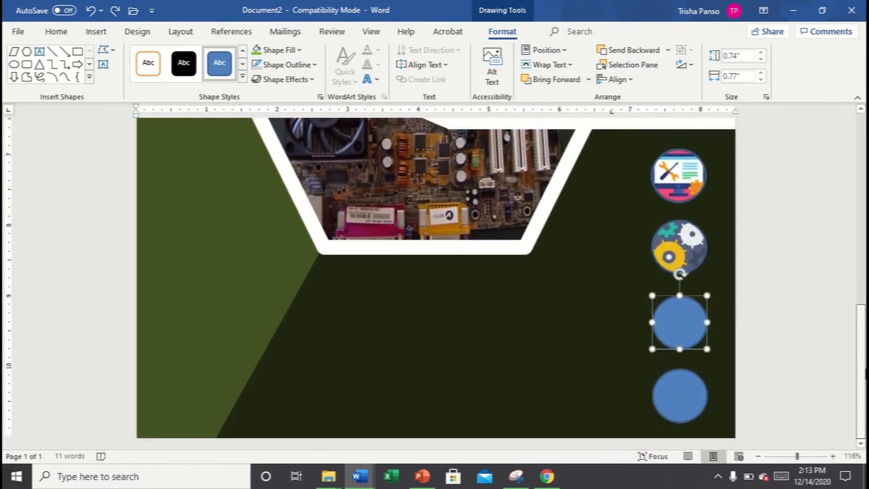
{"action": "left_click", "coordinate": [297, 51]}
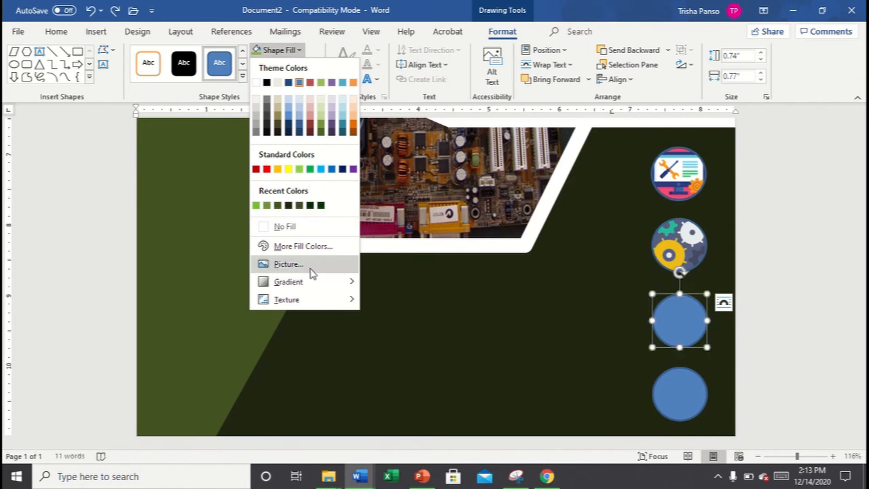
{"action": "left_click", "coordinate": [311, 268]}
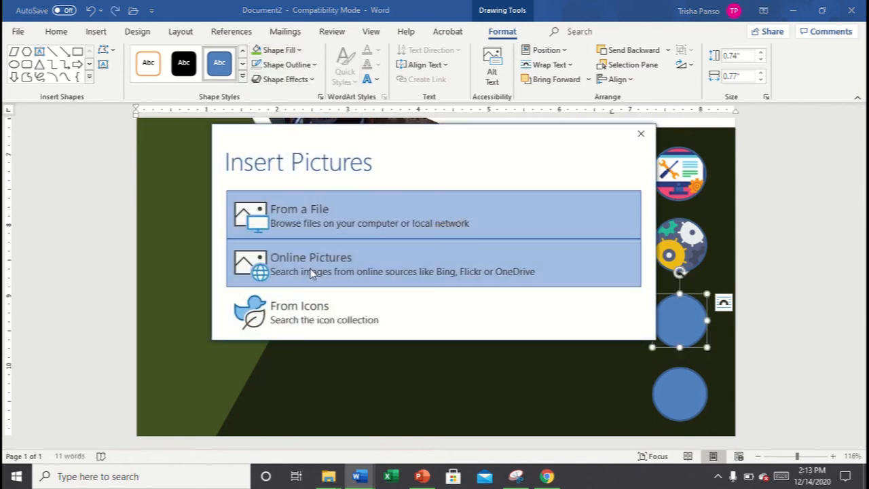
{"action": "left_click", "coordinate": [322, 207]}
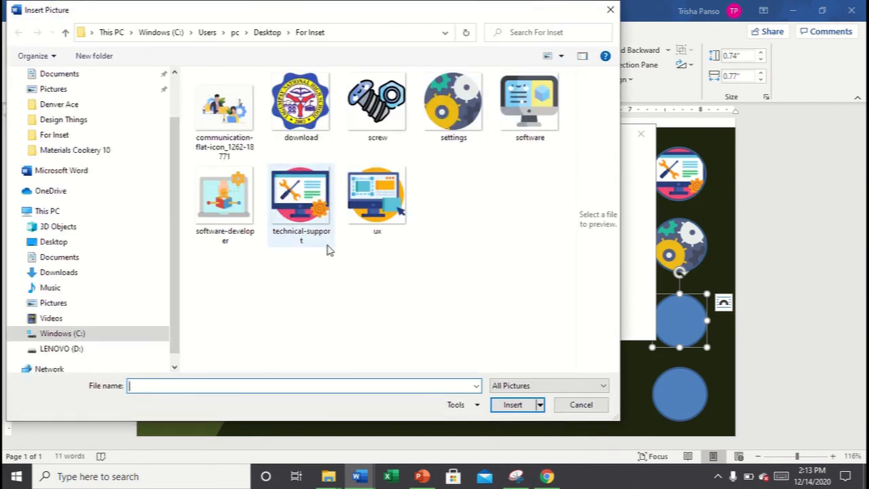
{"action": "left_click", "coordinate": [399, 197]}
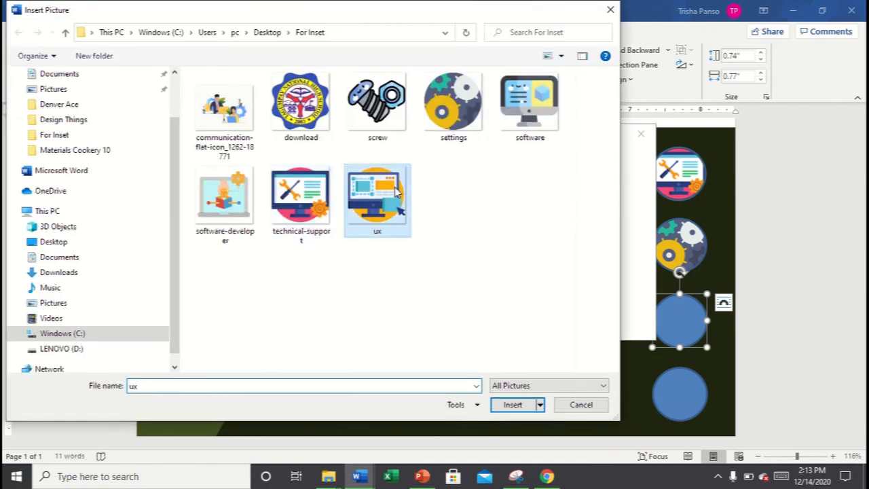
{"action": "left_click", "coordinate": [514, 404]}
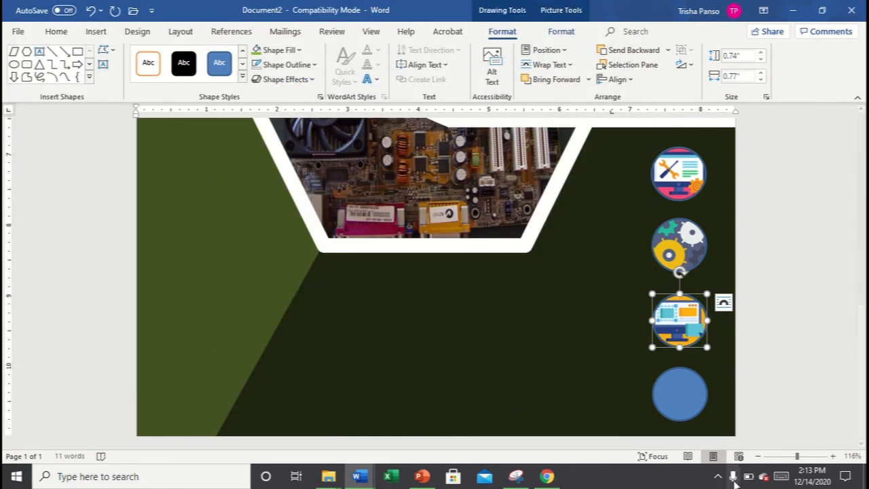
Step: Fill the bottom circle with the communication-flat-icon_1262-18771 picture from the For Inset folder
{"action": "left_click", "coordinate": [682, 392]}
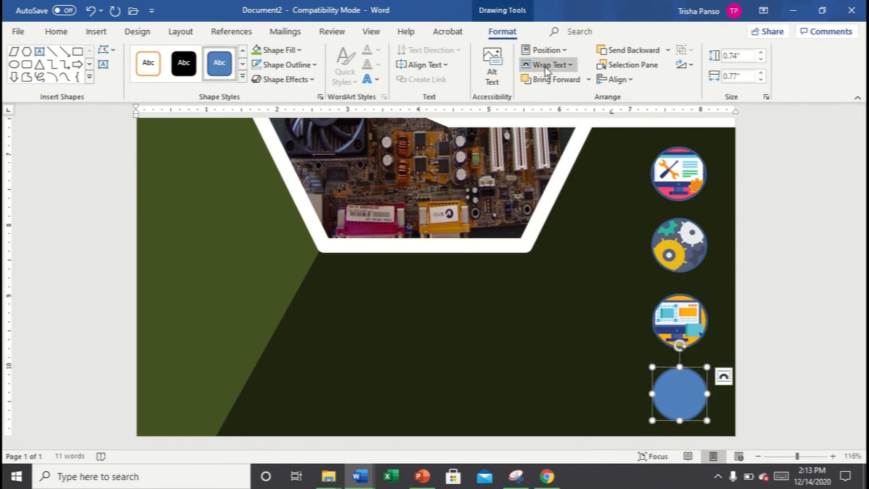
{"action": "left_click", "coordinate": [296, 54]}
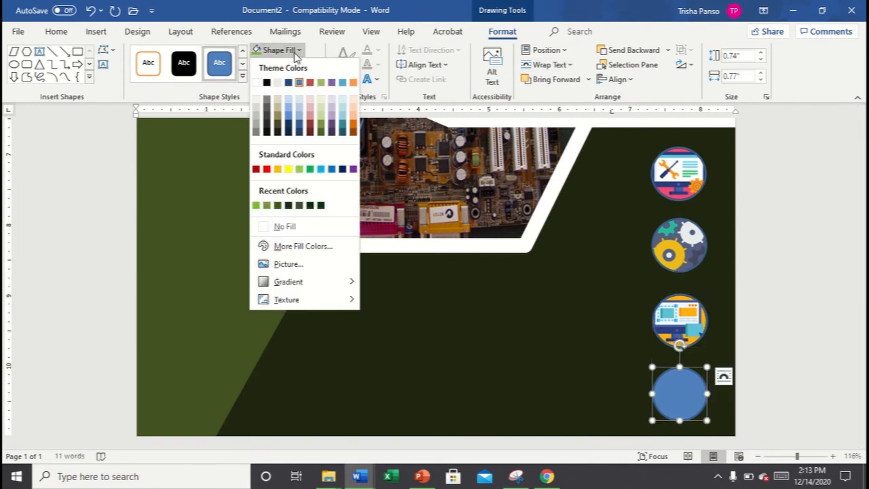
{"action": "left_click", "coordinate": [313, 265]}
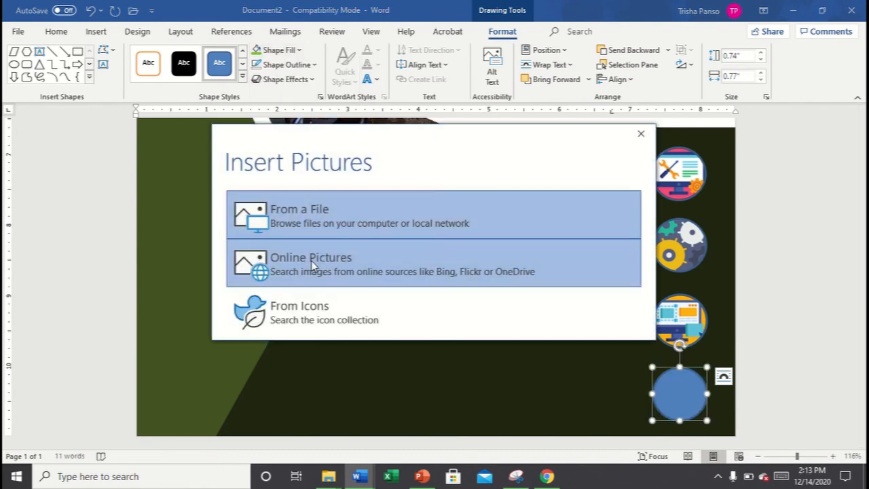
{"action": "left_click", "coordinate": [334, 209]}
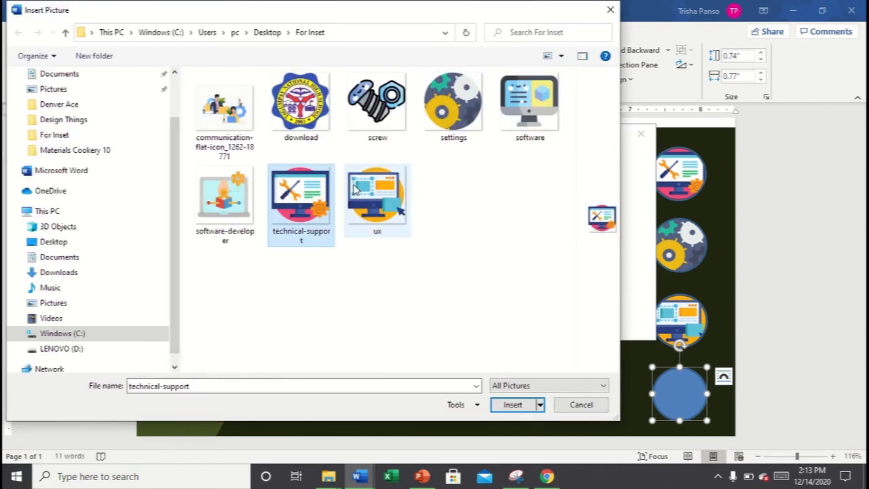
{"action": "left_click", "coordinate": [221, 131]}
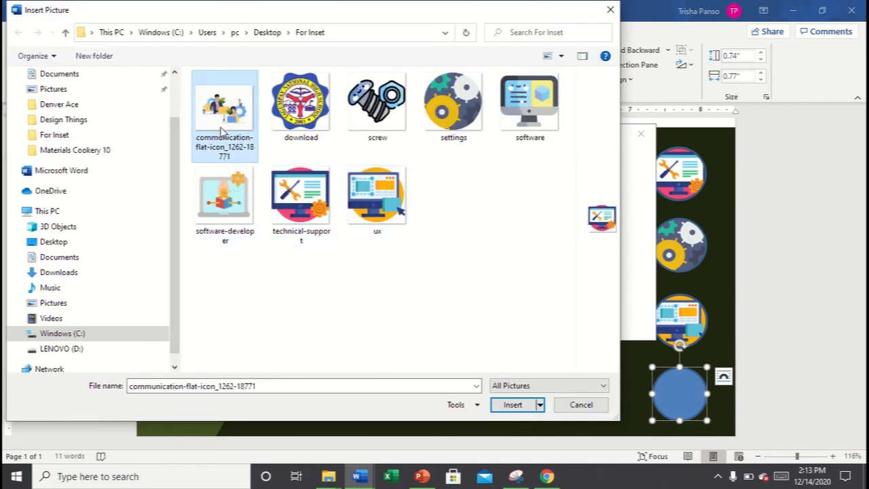
{"action": "left_click", "coordinate": [508, 404]}
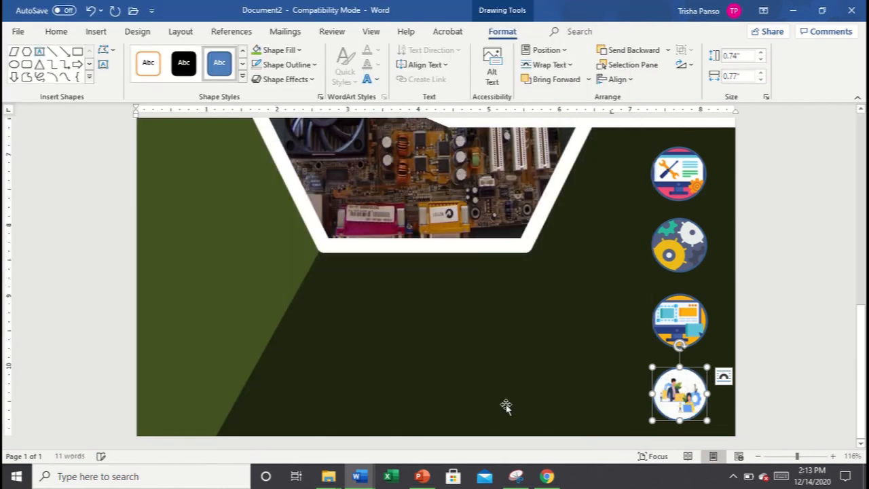
Step: Nudge the third circle with the ux picture slightly up toward the gears circle
{"action": "key", "text": "Tab"}
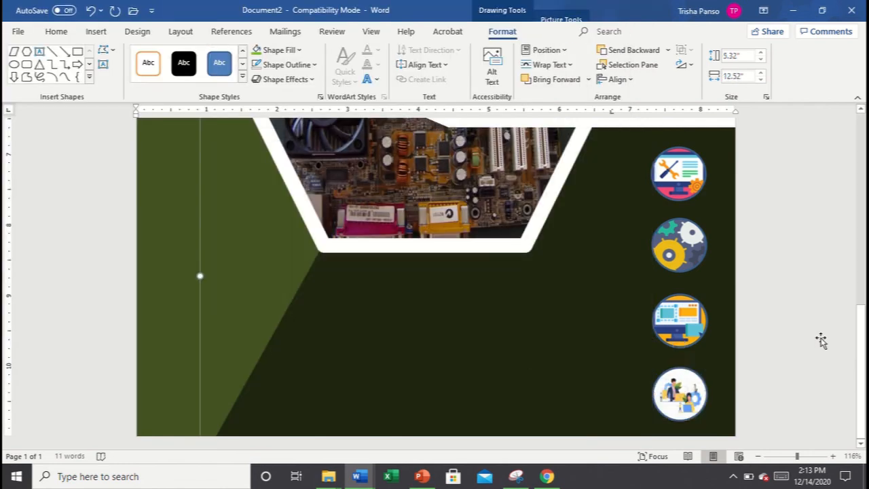
{"action": "left_click", "coordinate": [808, 458]}
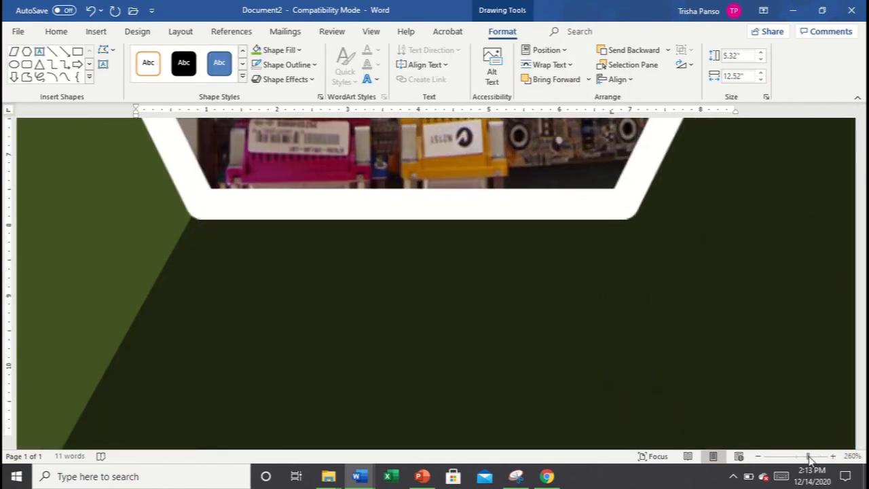
{"action": "left_click_drag", "start_coordinate": [458, 444], "coordinate": [686, 444]}
{"action": "left_click_drag", "start_coordinate": [863, 148], "coordinate": [862, 384]}
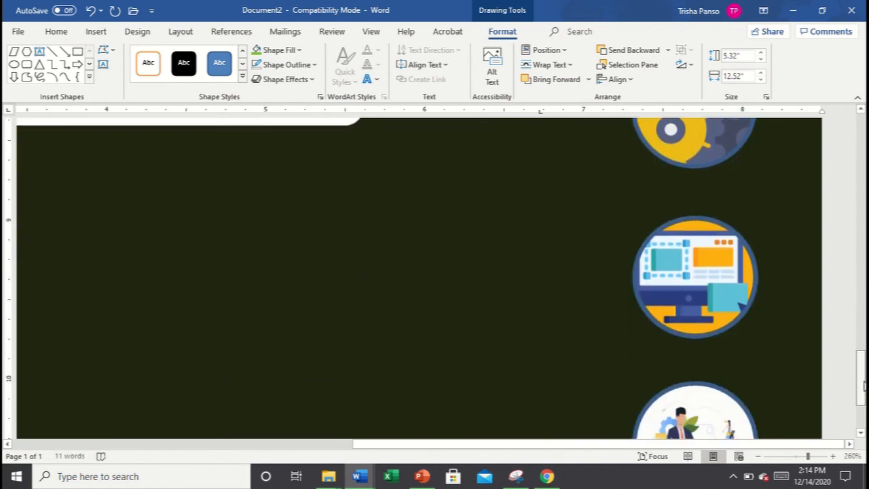
{"action": "left_click", "coordinate": [679, 271]}
{"action": "key", "text": "Up"}
{"action": "key", "text": "Up"}
{"action": "key", "text": "Up"}
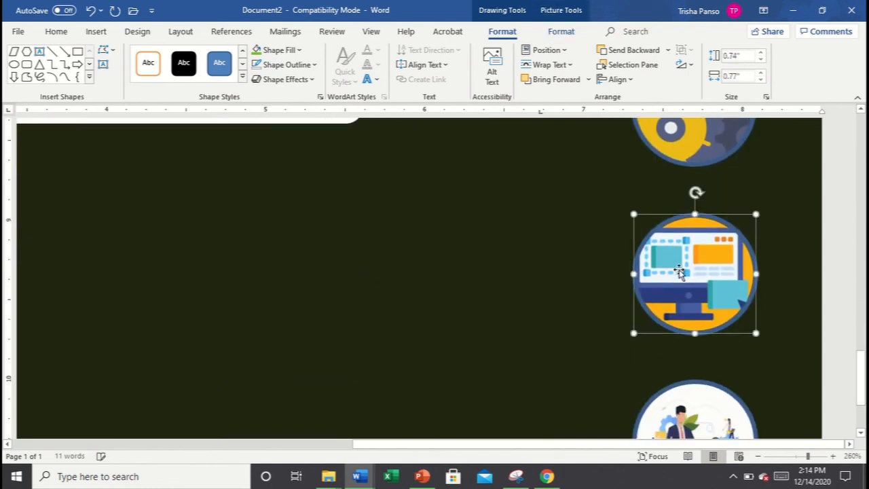
Step: Nudge the bottom circle with the communication picture slightly to the right
{"action": "left_click", "coordinate": [716, 409]}
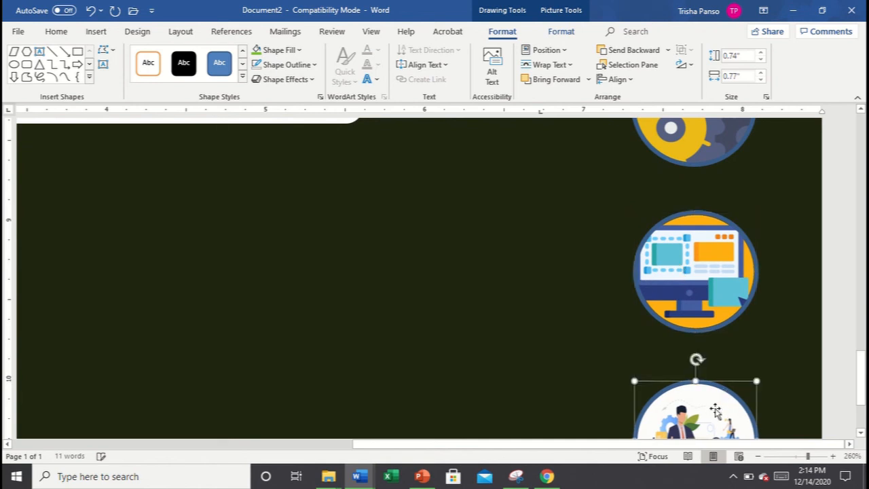
{"action": "key", "text": "Right"}
{"action": "key", "text": "Right"}
{"action": "key", "text": "Right"}
{"action": "key", "text": "Right"}
{"action": "key", "text": "Right"}
{"action": "key", "text": "Right"}
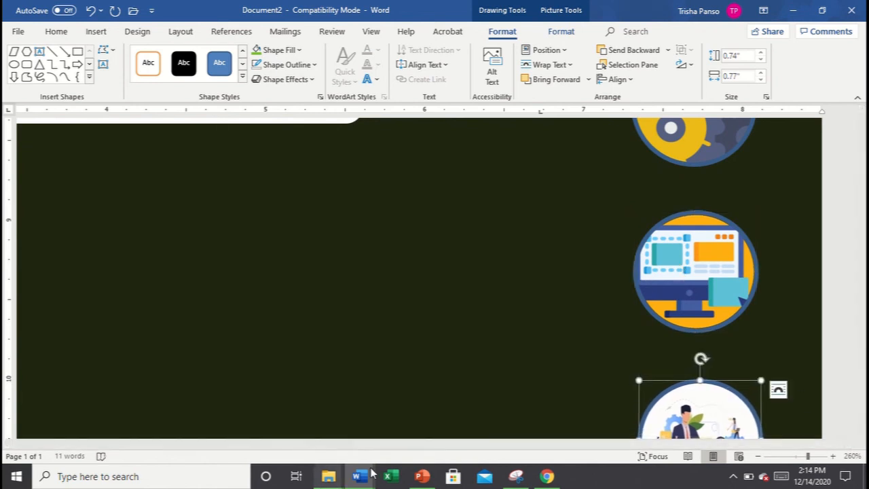
Step: Switch to the Sample-Cover document and examine the outline colors of its icon circles
{"action": "mouse_move", "coordinate": [368, 477]}
{"action": "left_click", "coordinate": [290, 427]}
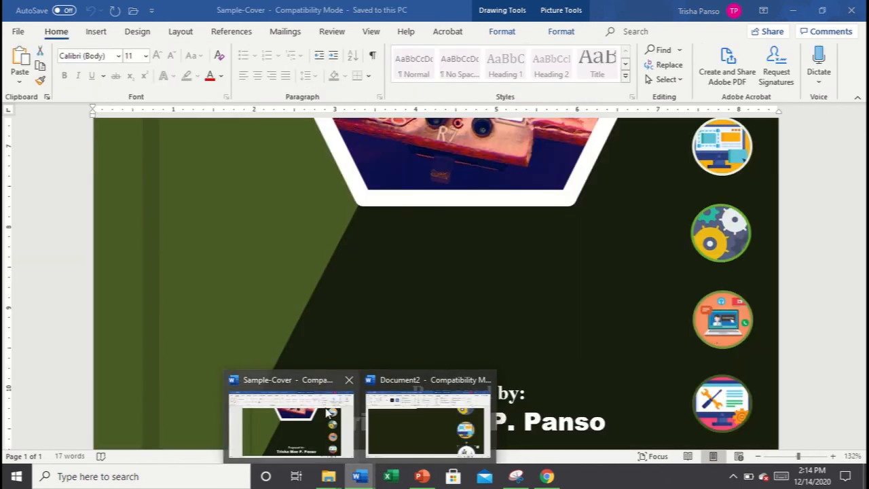
{"action": "left_click", "coordinate": [808, 456]}
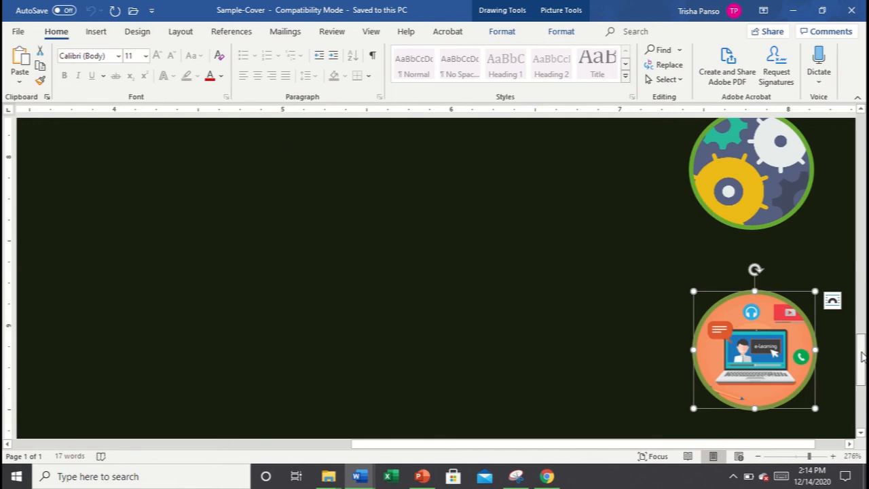
{"action": "scroll", "coordinate": [803, 287], "scroll_direction": "up", "scroll_amount": 4}
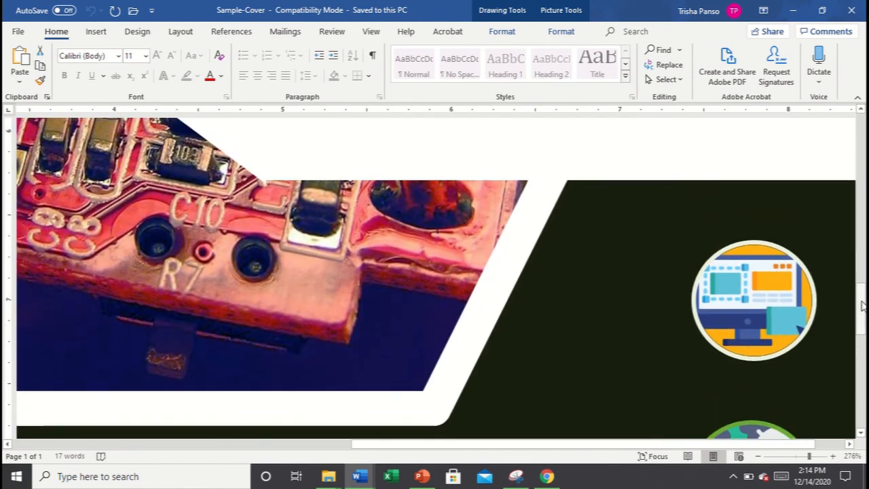
{"action": "left_click_drag", "start_coordinate": [862, 305], "coordinate": [862, 382]}
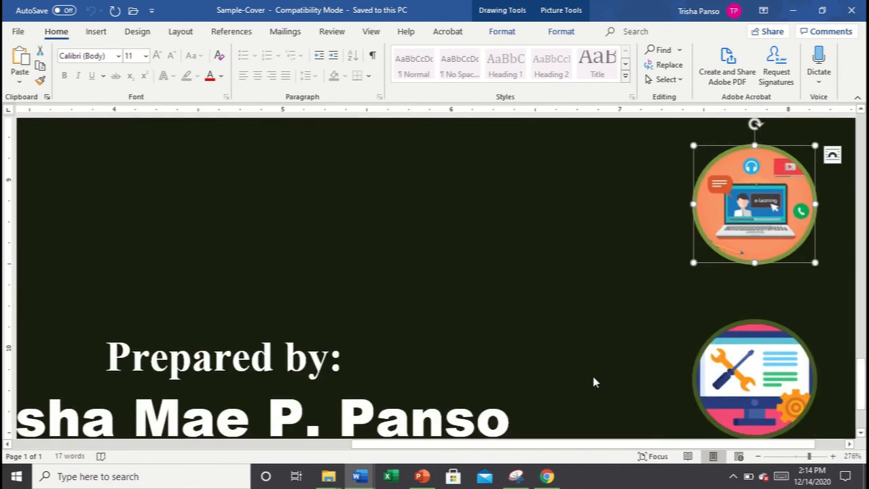
Step: Return to Document2 and give the top circle with the tools-on-monitor picture a white outline
{"action": "mouse_move", "coordinate": [359, 475]}
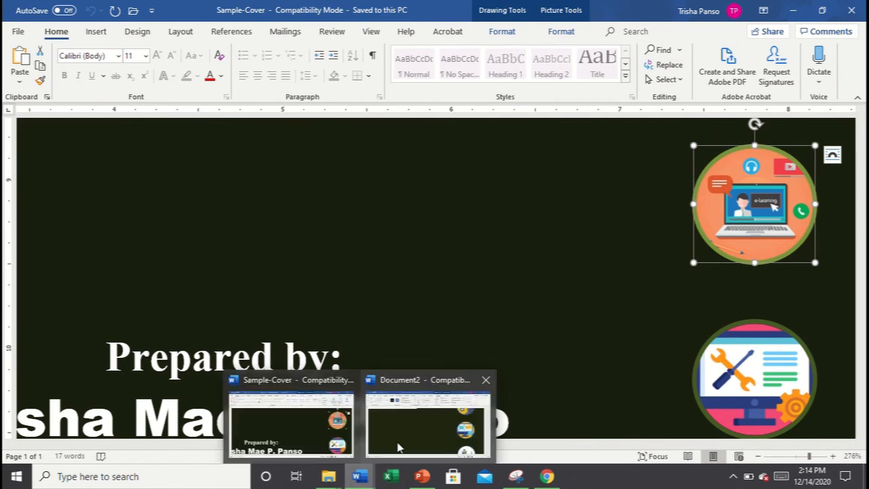
{"action": "left_click", "coordinate": [408, 444]}
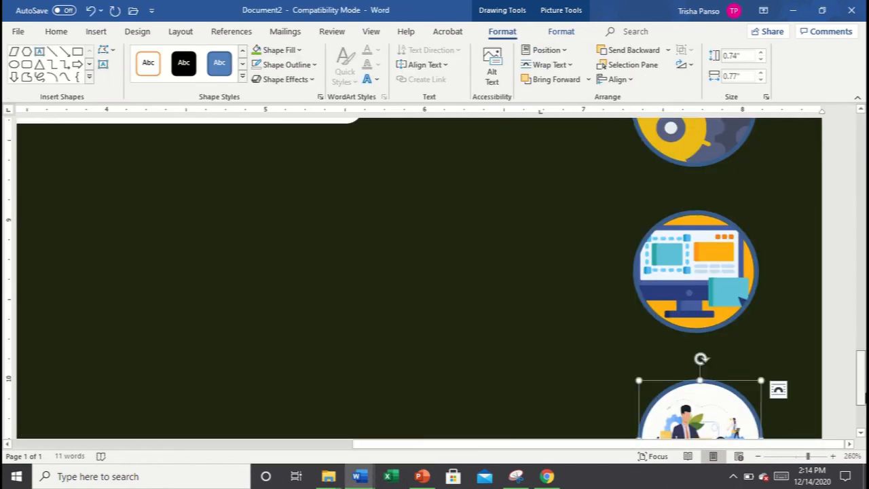
{"action": "scroll", "coordinate": [841, 380], "scroll_direction": "up", "scroll_amount": 3}
{"action": "scroll", "coordinate": [703, 296], "scroll_direction": "up", "scroll_amount": 5}
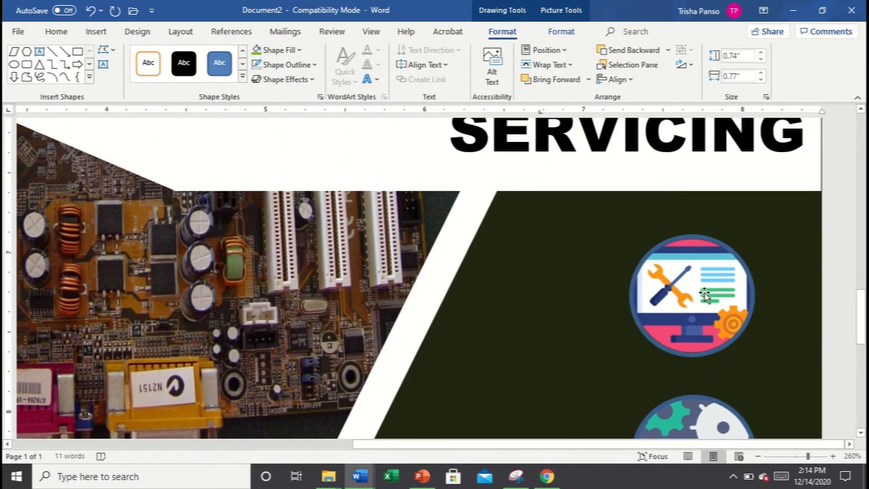
{"action": "left_click", "coordinate": [703, 296]}
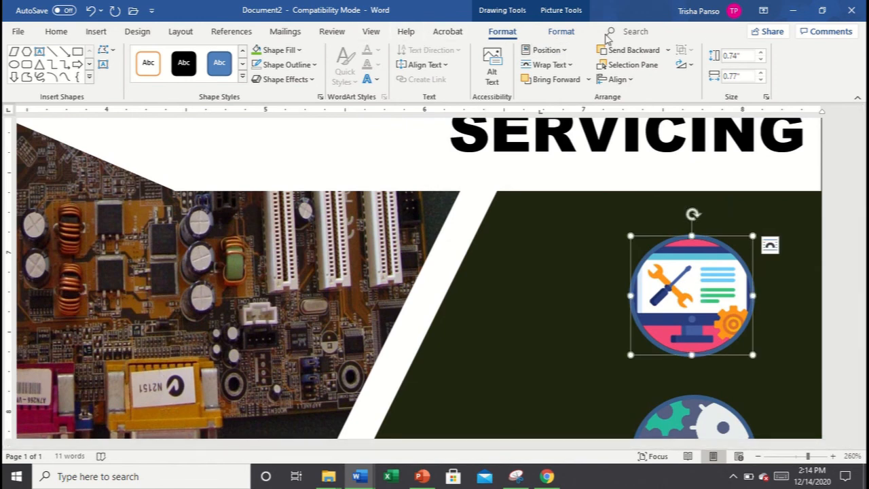
{"action": "left_click", "coordinate": [574, 32]}
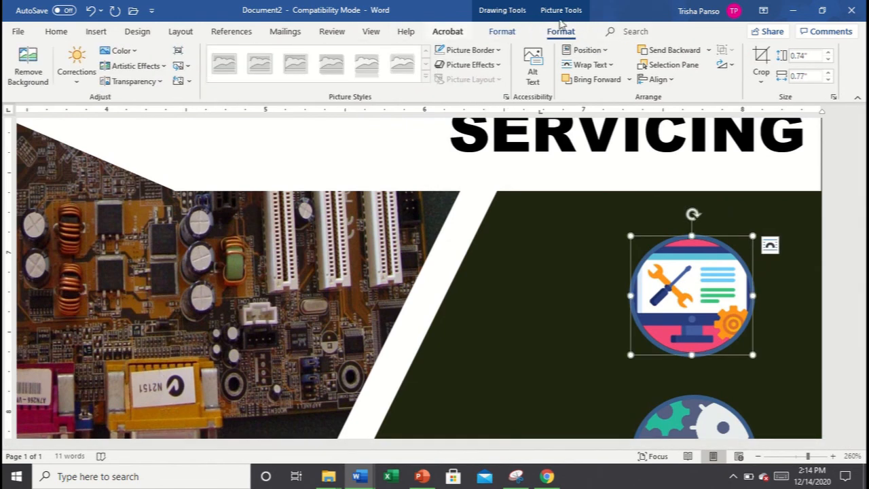
{"action": "left_click", "coordinate": [506, 32]}
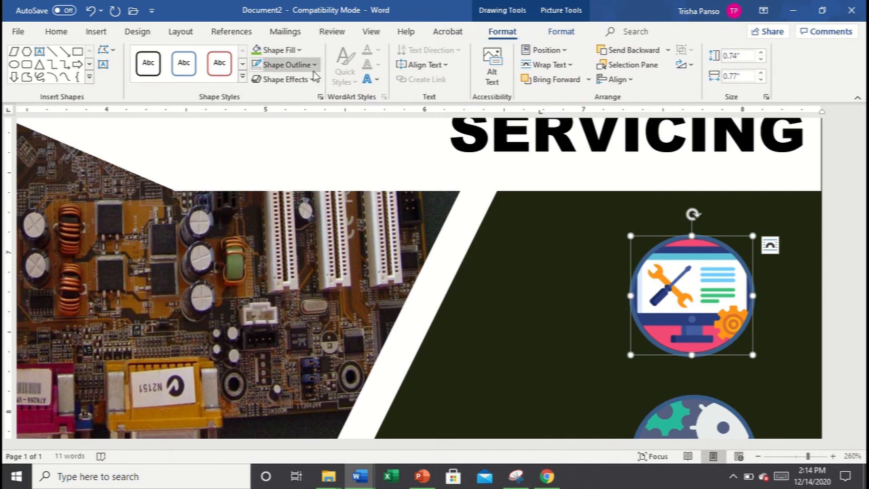
{"action": "left_click", "coordinate": [283, 65]}
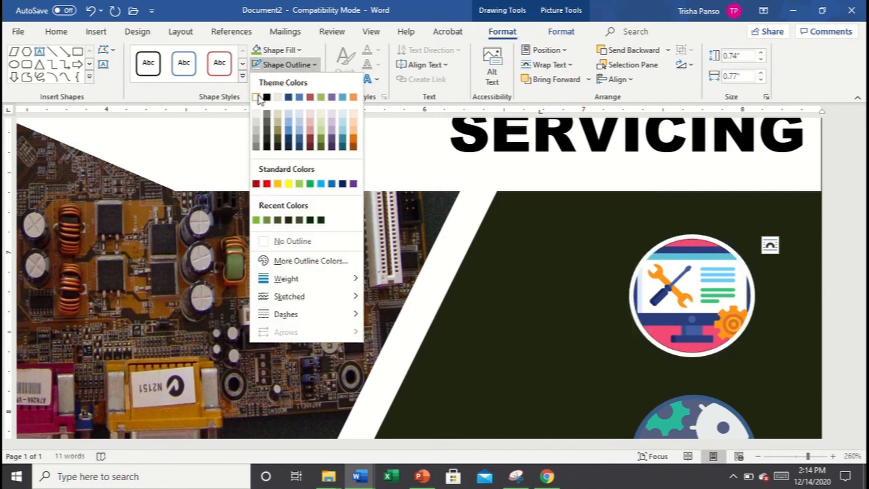
{"action": "left_click", "coordinate": [256, 97]}
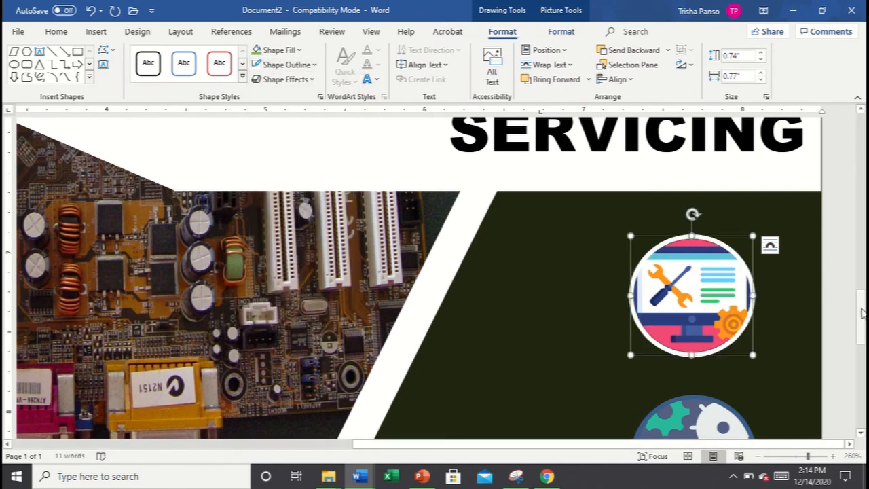
Step: Set the outline of the second circle with the gears picture to a light olive green theme color
{"action": "left_click_drag", "start_coordinate": [861, 307], "coordinate": [860, 341]}
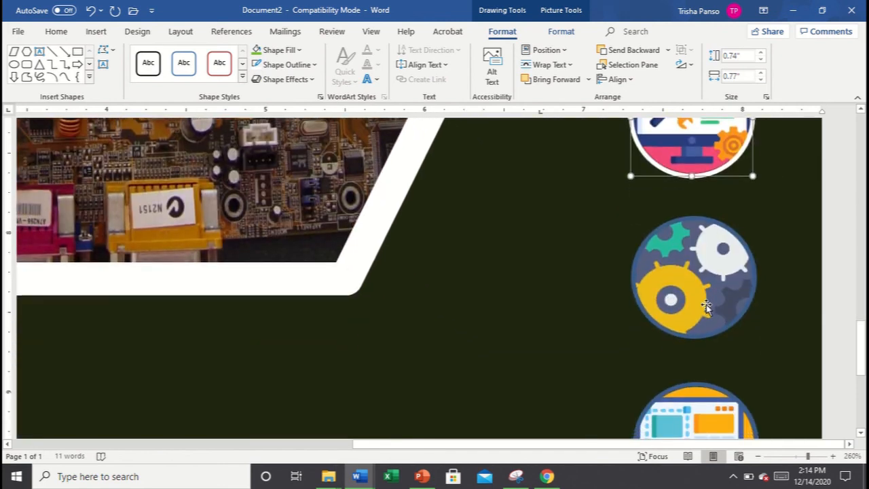
{"action": "left_click", "coordinate": [706, 307]}
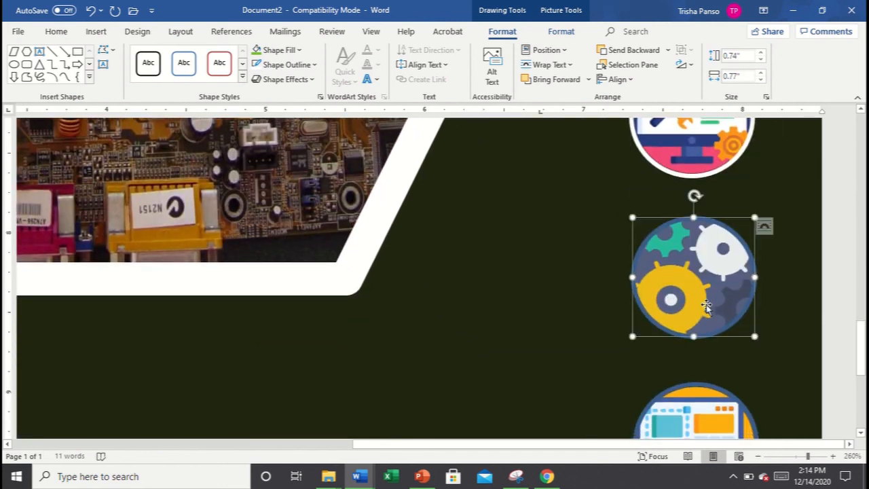
{"action": "left_click", "coordinate": [298, 50]}
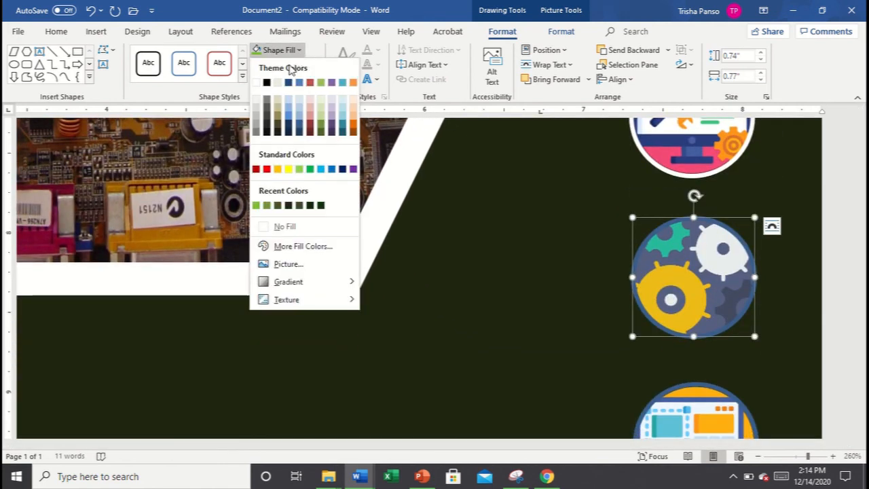
{"action": "left_click", "coordinate": [321, 53]}
{"action": "left_click", "coordinate": [313, 64]}
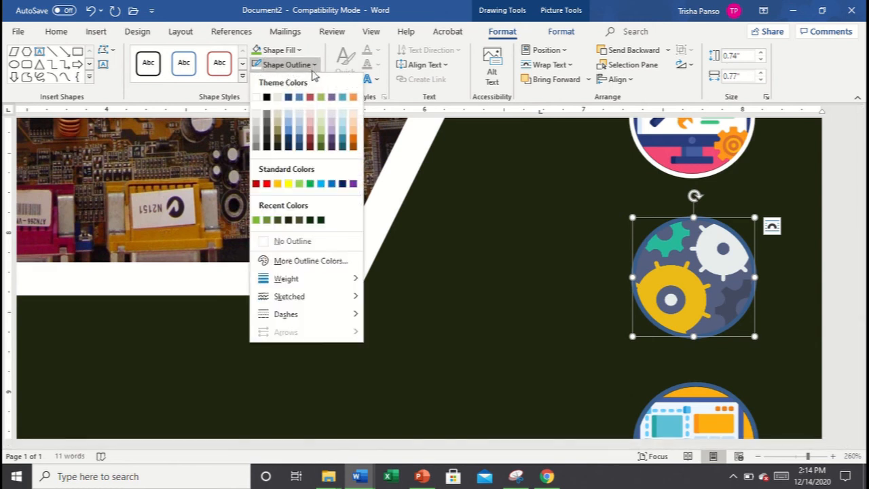
{"action": "left_click", "coordinate": [324, 135]}
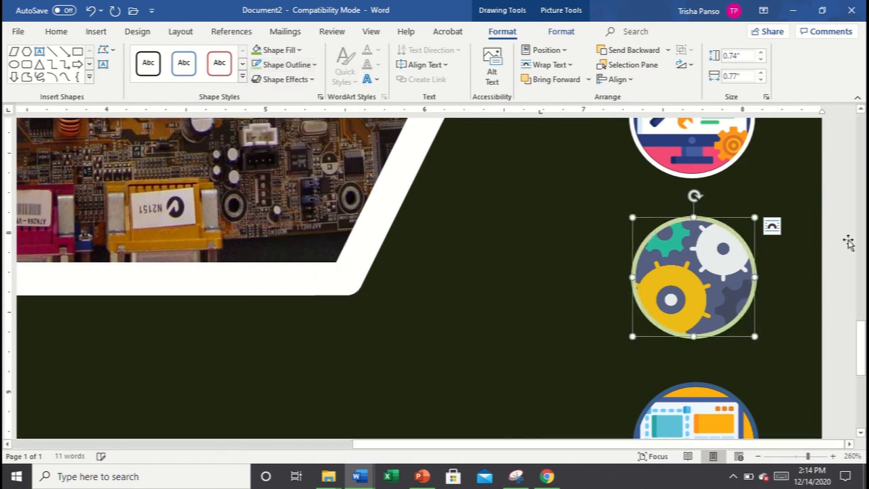
Step: Set the outline of the third circle with the ux picture to a dark tan theme color
{"action": "scroll", "coordinate": [723, 298], "scroll_direction": "down", "scroll_amount": 4}
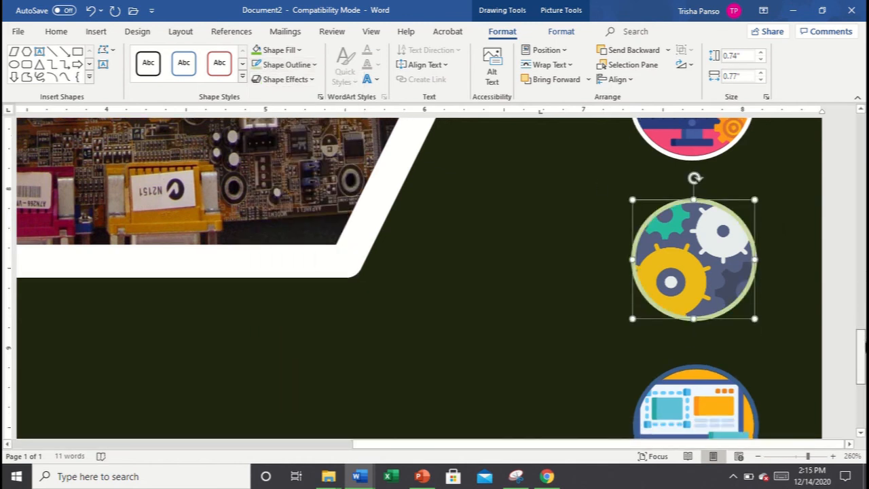
{"action": "left_click", "coordinate": [723, 299]}
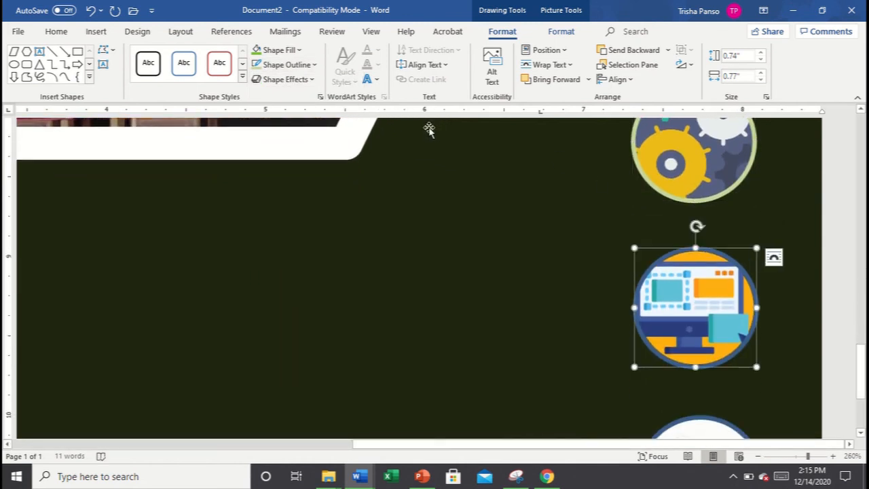
{"action": "left_click", "coordinate": [298, 51]}
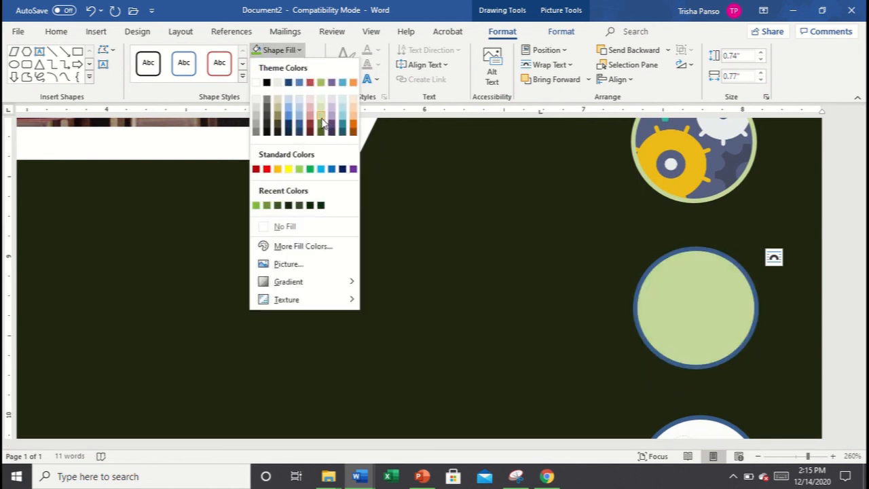
{"action": "left_click", "coordinate": [317, 56]}
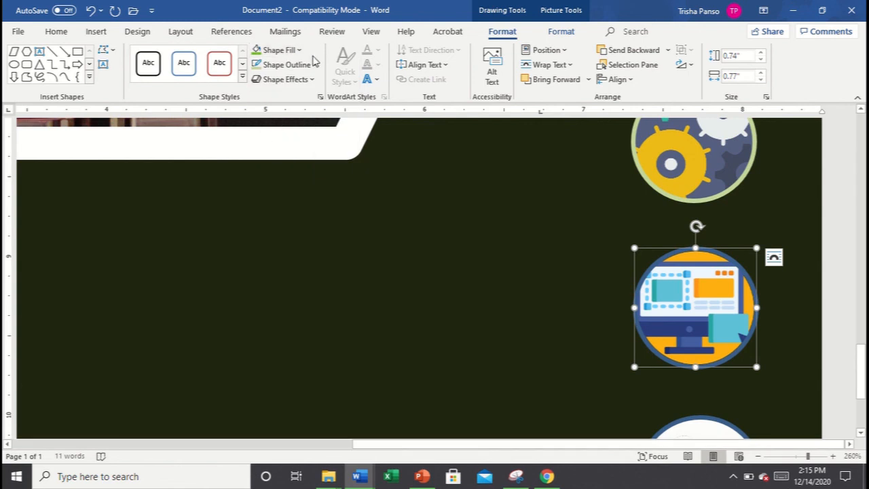
{"action": "left_click", "coordinate": [312, 64]}
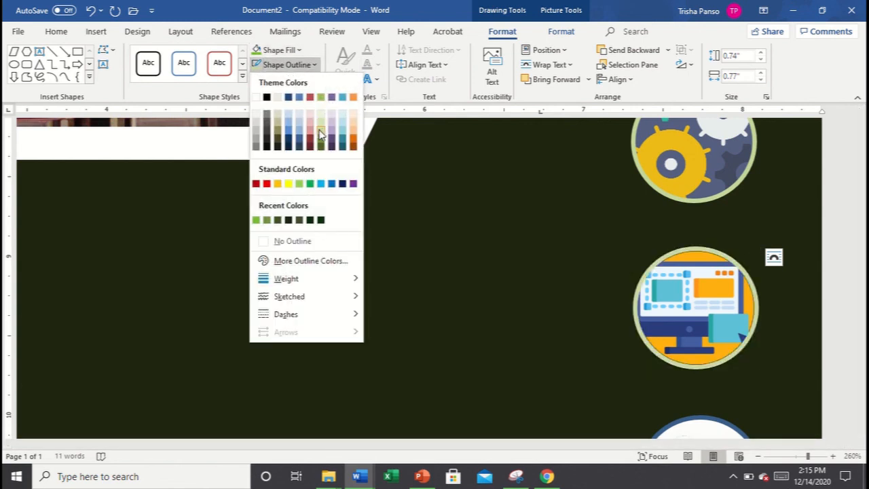
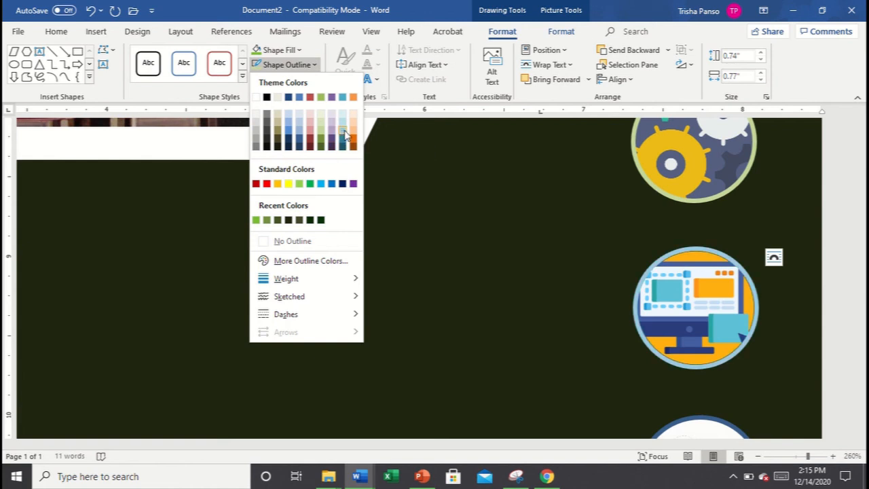
{"action": "left_click", "coordinate": [278, 134]}
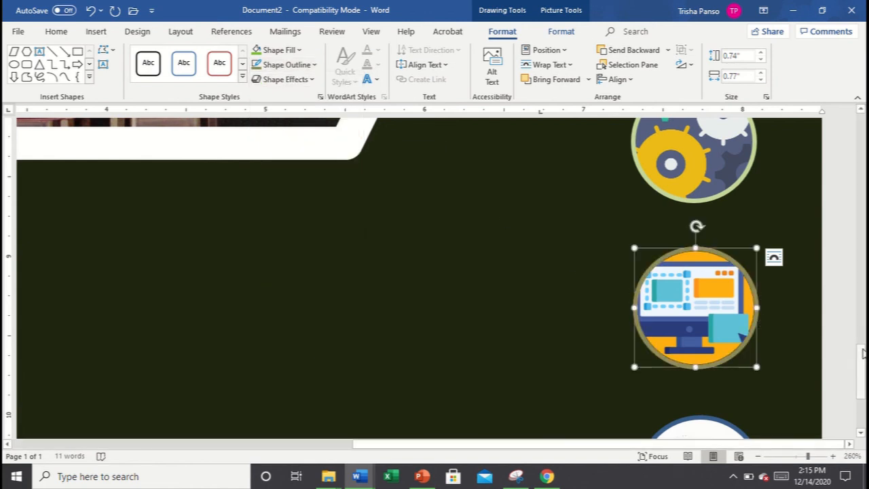
Step: Check the bottom communication circle, and review the cover layout at 53% zoom
{"action": "left_click_drag", "start_coordinate": [862, 353], "coordinate": [862, 375]}
{"action": "left_click", "coordinate": [699, 377]}
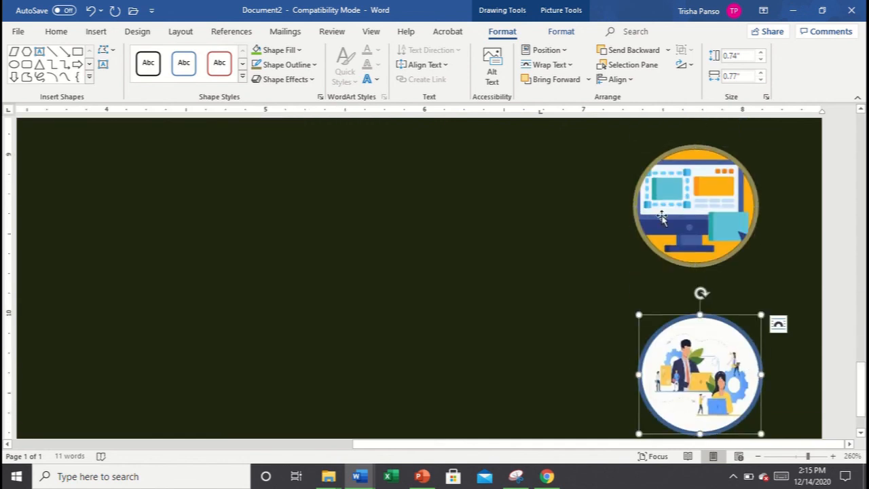
{"action": "left_click", "coordinate": [795, 456]}
{"action": "key", "text": "Tab"}
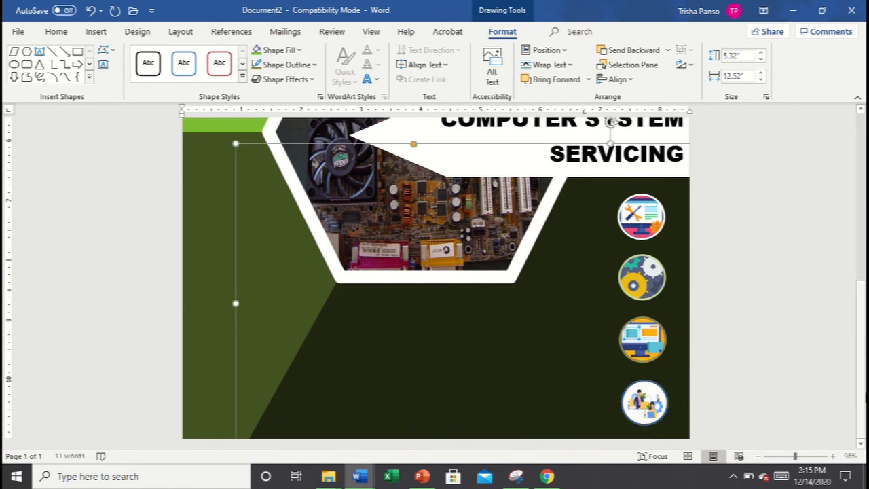
{"action": "left_click_drag", "start_coordinate": [862, 377], "coordinate": [862, 336]}
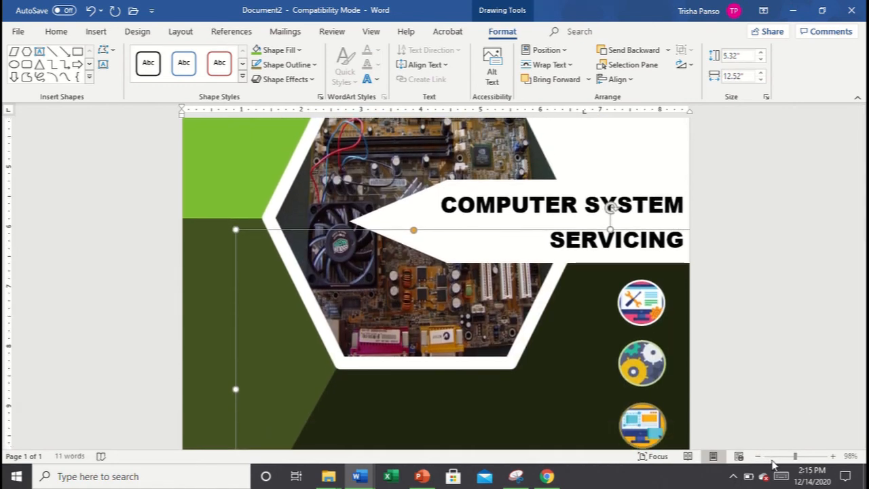
{"action": "left_click", "coordinate": [779, 456]}
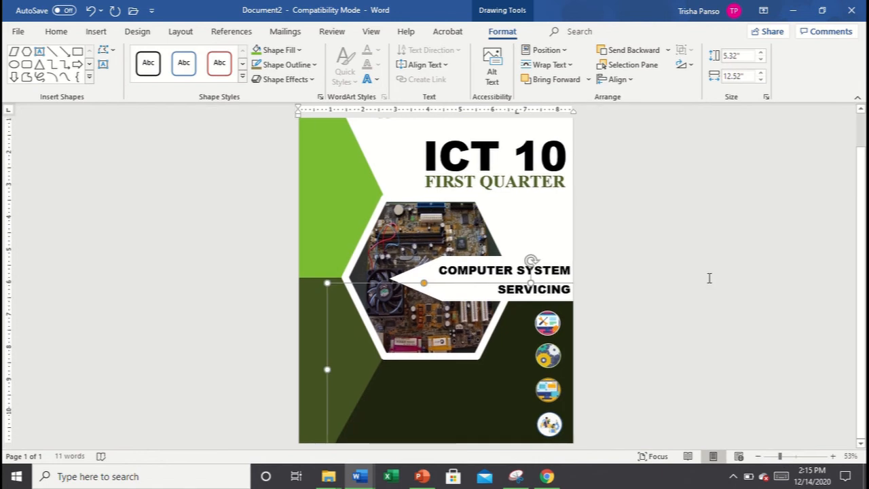
Step: Try to select the column of icon circles below the COMPUTER SYSTEM SERVICING banner together
{"action": "left_click", "coordinate": [547, 323]}
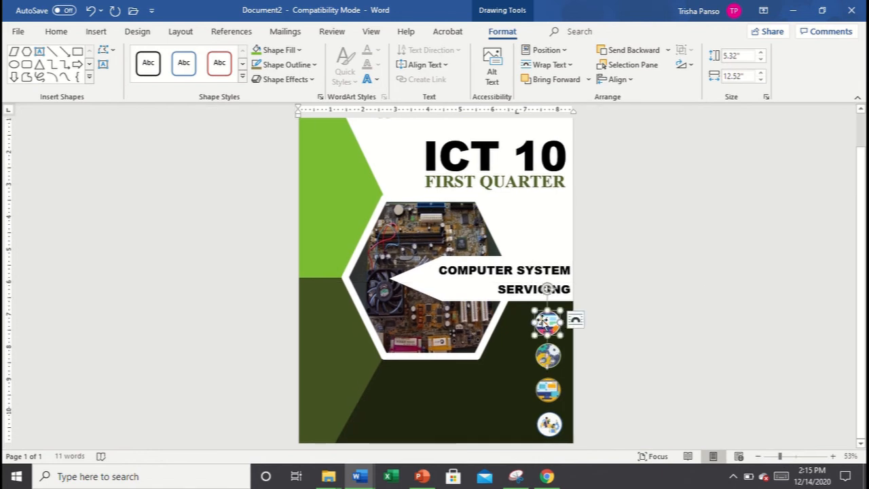
{"action": "left_click", "coordinate": [577, 319]}
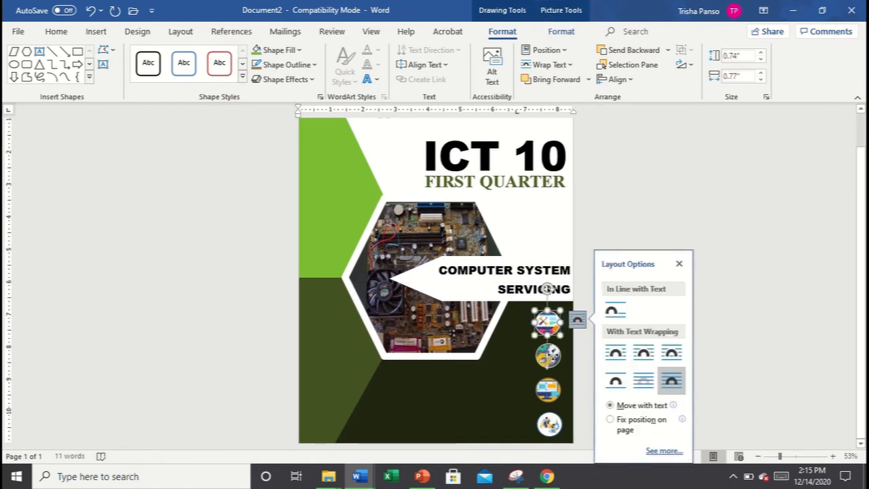
{"action": "left_click", "coordinate": [553, 354]}
{"action": "left_click", "coordinate": [553, 381]}
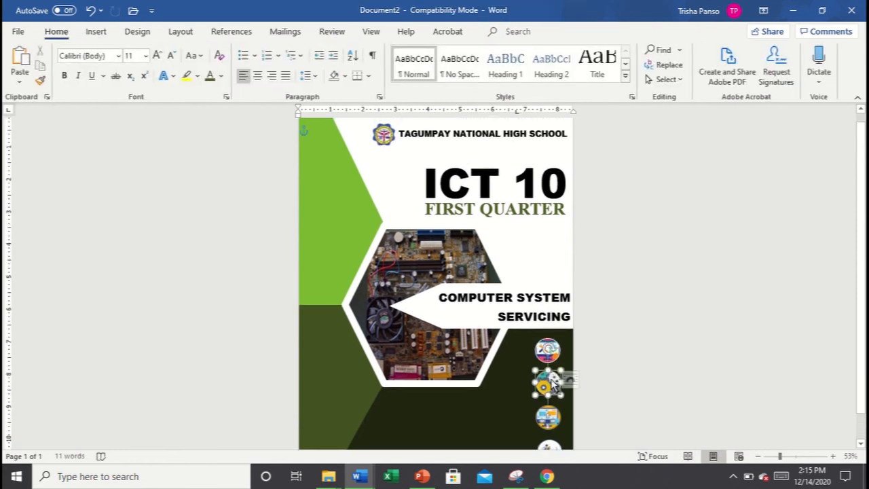
{"action": "left_click", "coordinate": [556, 358], "text": "ctrl"}
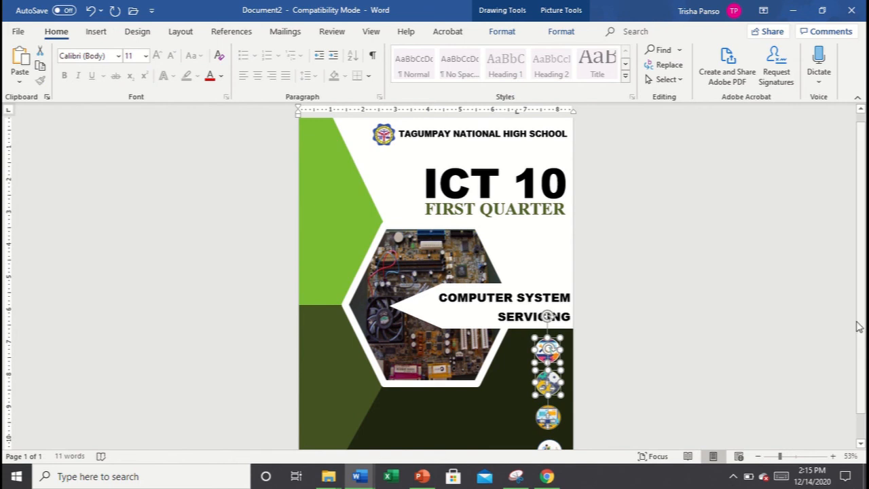
{"action": "scroll", "coordinate": [862, 326], "scroll_direction": "down", "scroll_amount": 2}
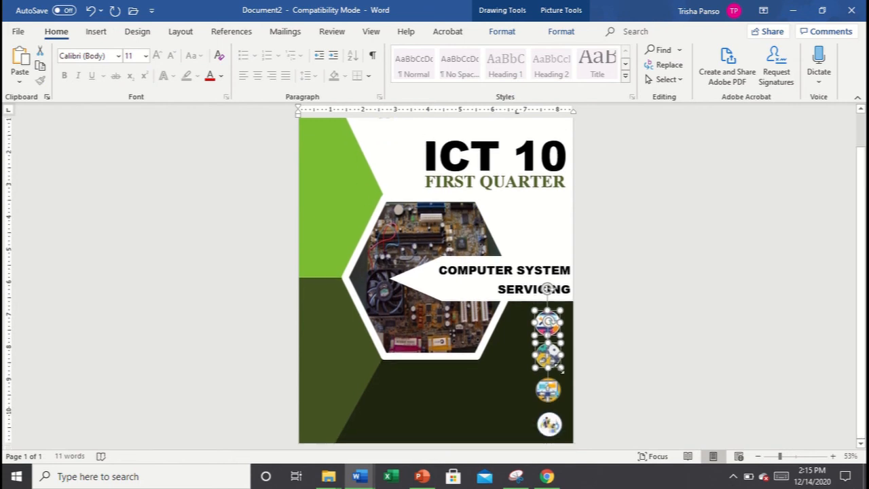
{"action": "left_click", "coordinate": [554, 388], "text": "ctrl"}
{"action": "left_click", "coordinate": [550, 399]}
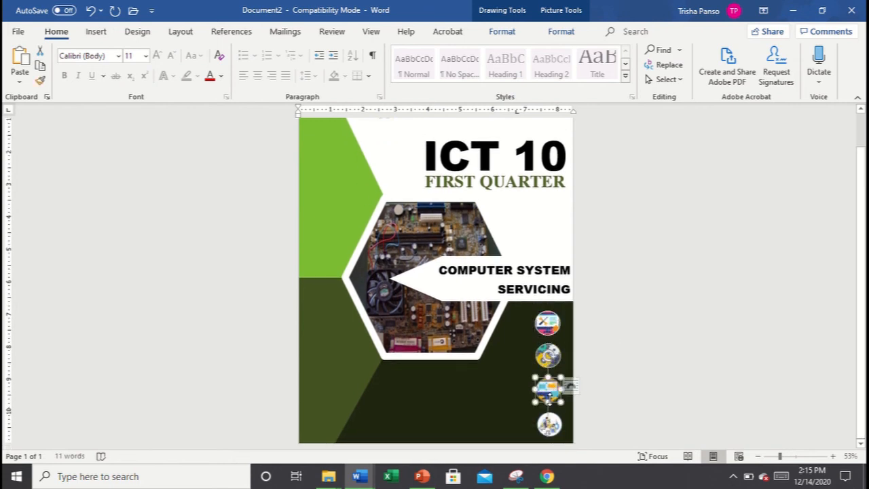
{"action": "key", "text": "Escape"}
{"action": "scroll", "coordinate": [554, 366], "scroll_direction": "up", "scroll_amount": 2}
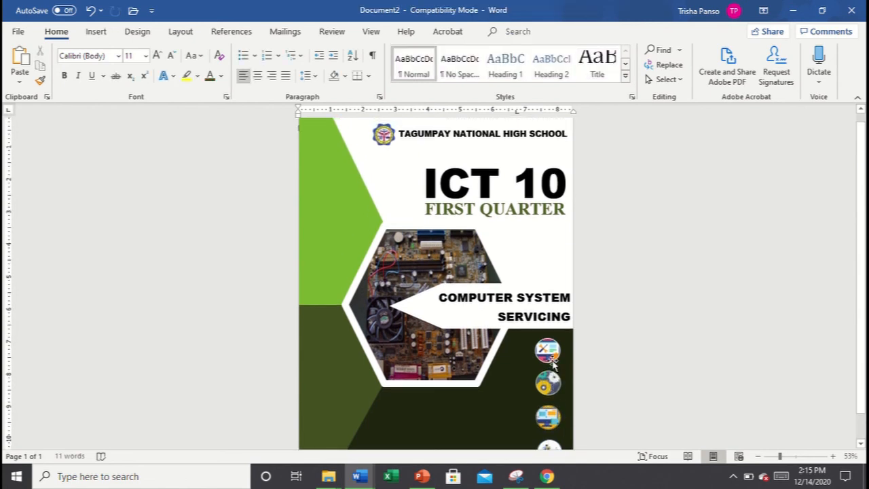
Step: Select all four icon circles together, narrow them to about 0.63" wide, and shift them slightly down from the COMPUTER SYSTEM SERVICING banner
{"action": "left_click", "coordinate": [552, 356]}
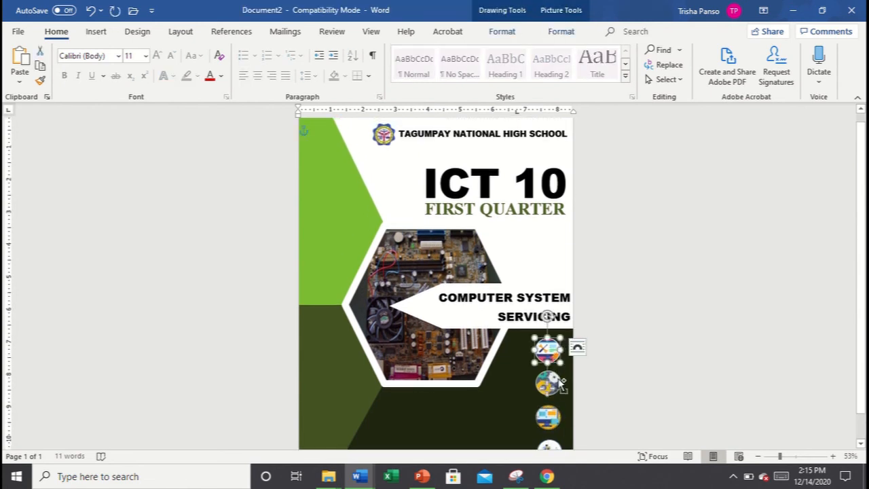
{"action": "left_click", "coordinate": [558, 380], "text": "ctrl"}
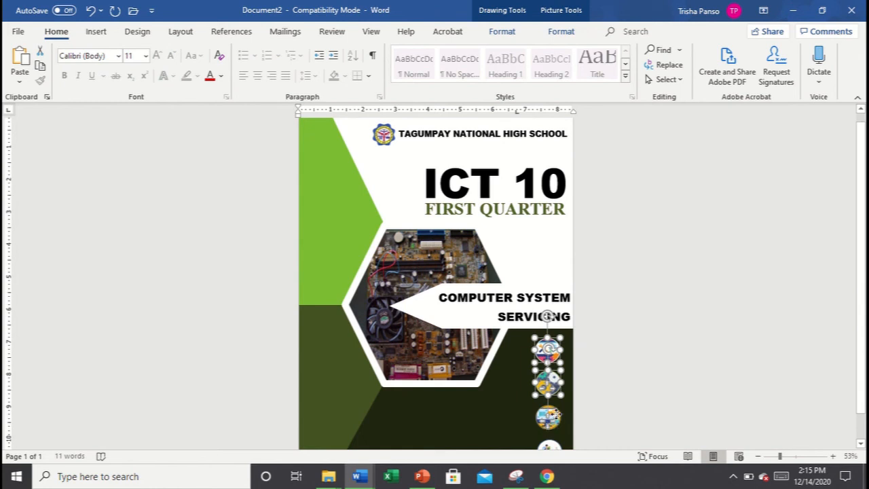
{"action": "left_click", "coordinate": [558, 412], "text": "ctrl"}
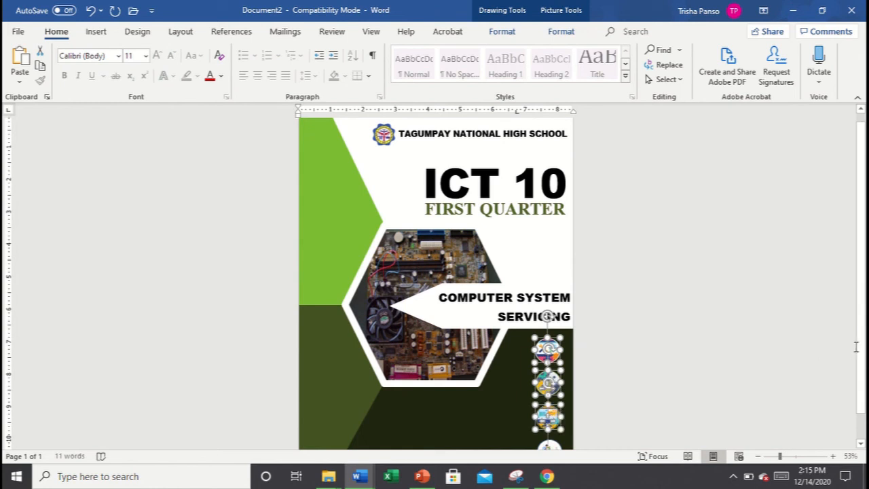
{"action": "scroll", "coordinate": [679, 380], "scroll_direction": "down", "scroll_amount": 1}
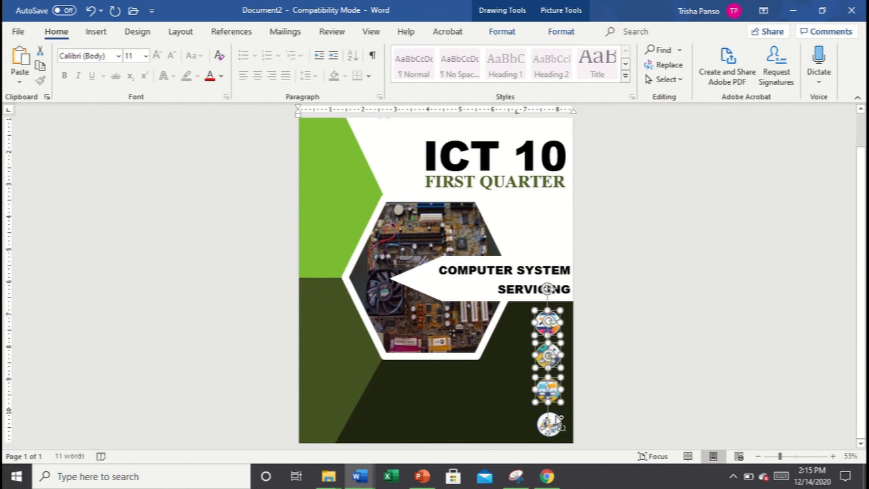
{"action": "left_click", "coordinate": [554, 414], "text": "ctrl"}
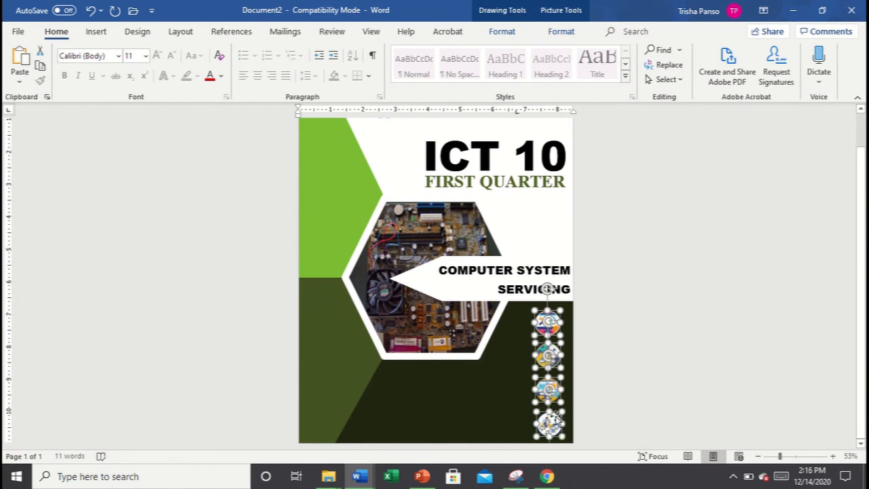
{"action": "left_click", "coordinate": [556, 311]}
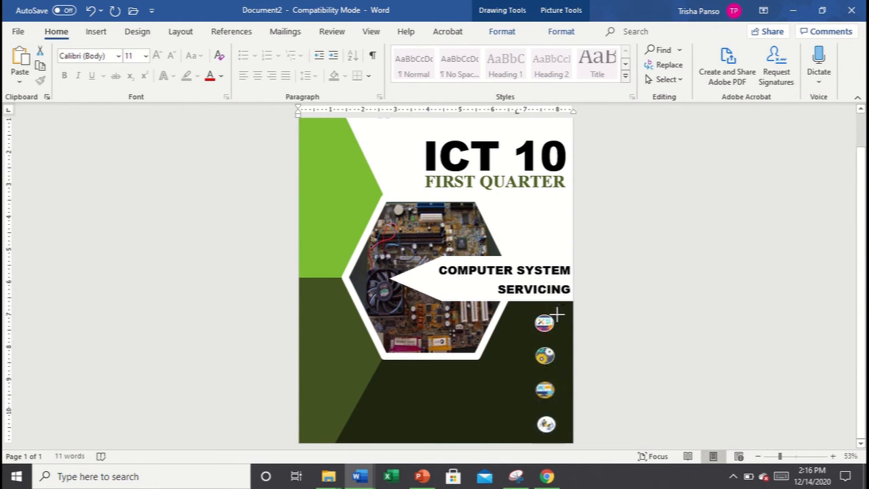
{"action": "left_click", "coordinate": [557, 314]}
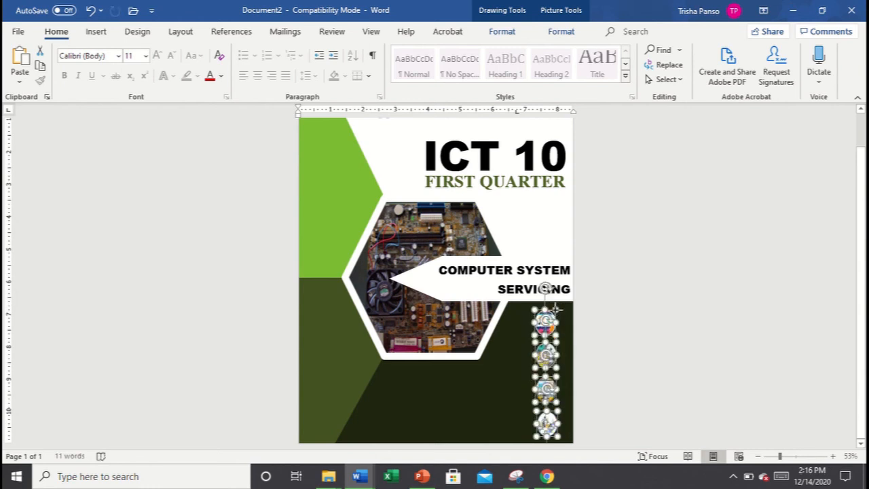
{"action": "left_click_drag", "start_coordinate": [556, 310], "coordinate": [556, 312]}
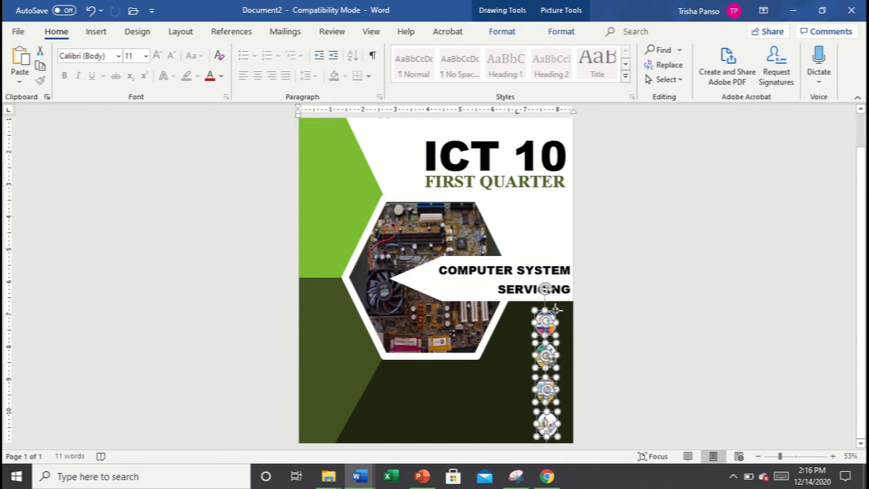
{"action": "key", "text": "Tab"}
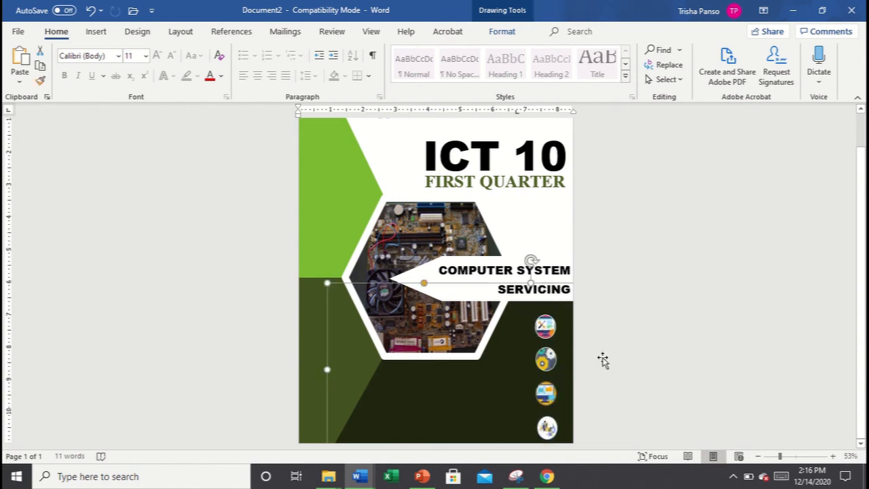
Step: Move the second circle with the gears picture slightly up, closer to the top tools circle
{"action": "left_click", "coordinate": [550, 329]}
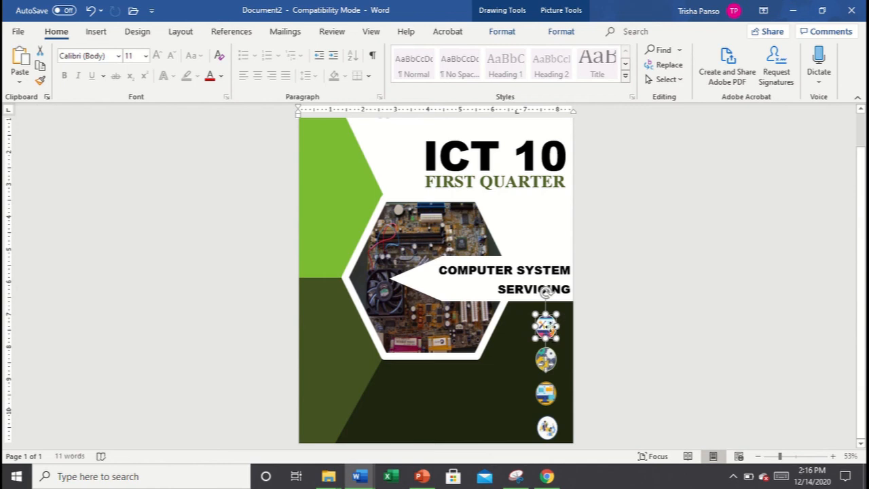
{"action": "left_click_drag", "start_coordinate": [549, 327], "coordinate": [547, 332]}
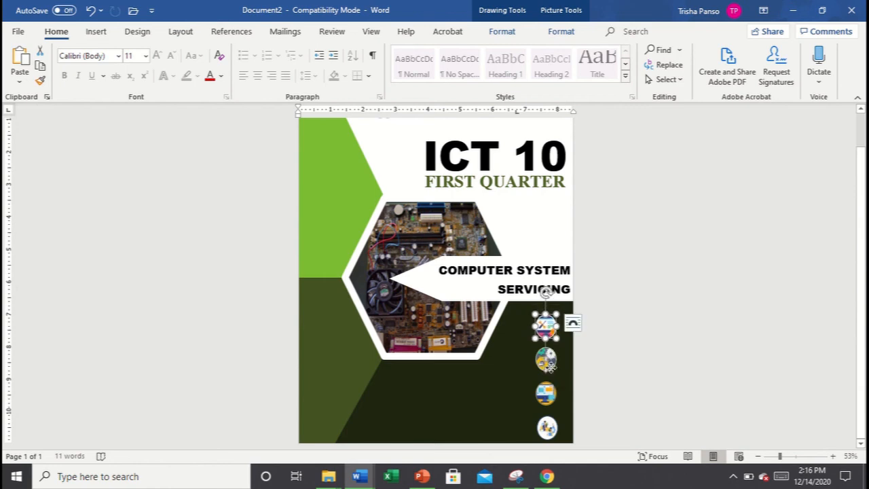
{"action": "left_click", "coordinate": [562, 356]}
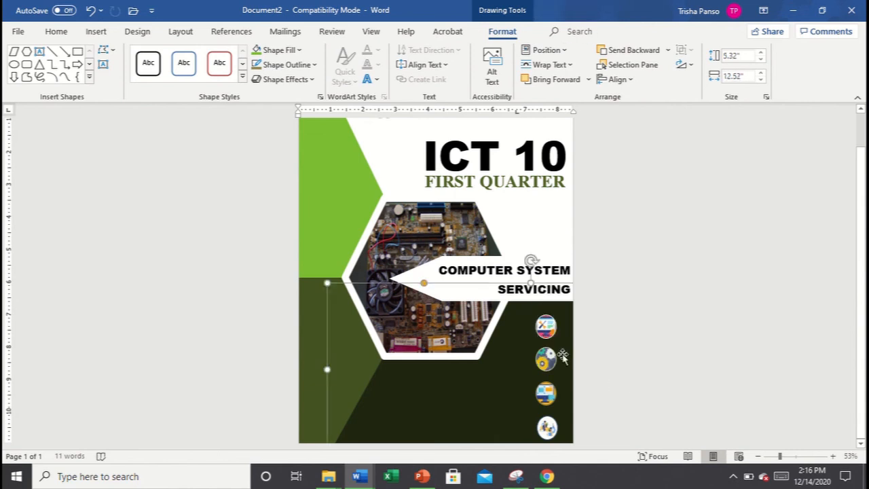
{"action": "left_click", "coordinate": [550, 360]}
{"action": "left_click_drag", "start_coordinate": [552, 360], "coordinate": [551, 353]}
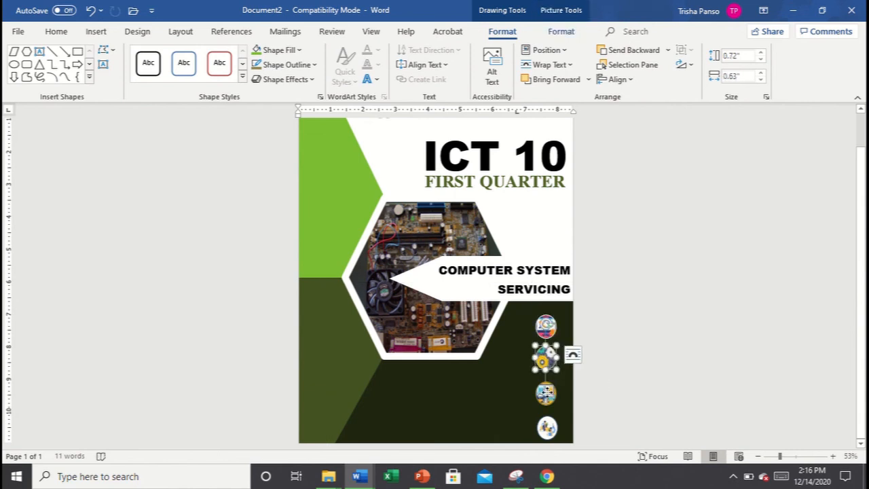
{"action": "left_click", "coordinate": [662, 405]}
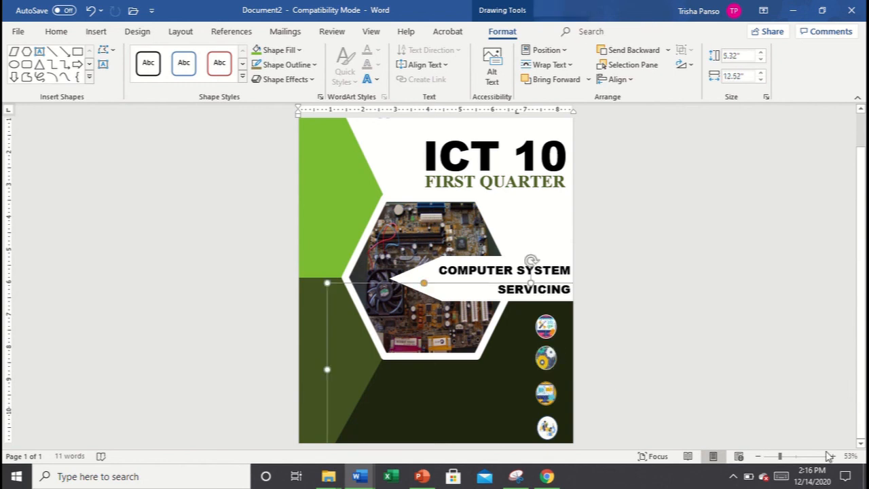
Step: Move the third ux circle and the bottom communication circle up to even out the spacing of the icon column
{"action": "left_click", "coordinate": [548, 390]}
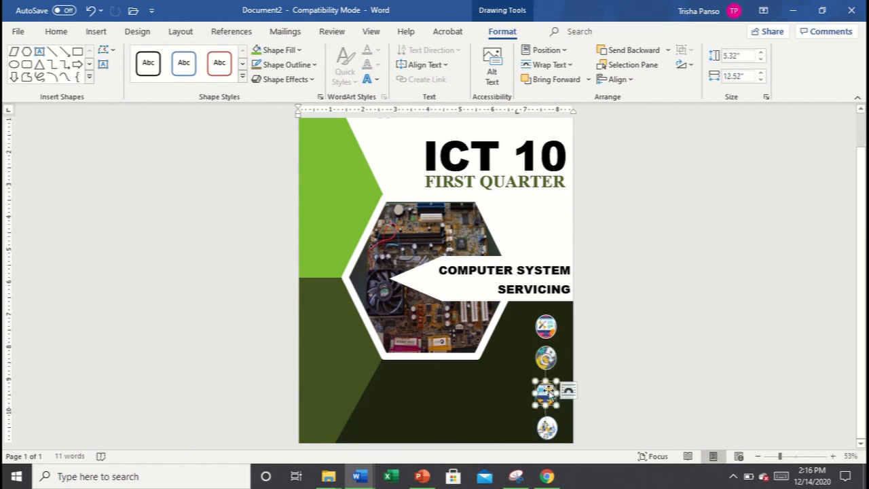
{"action": "left_click_drag", "start_coordinate": [548, 390], "coordinate": [548, 388]}
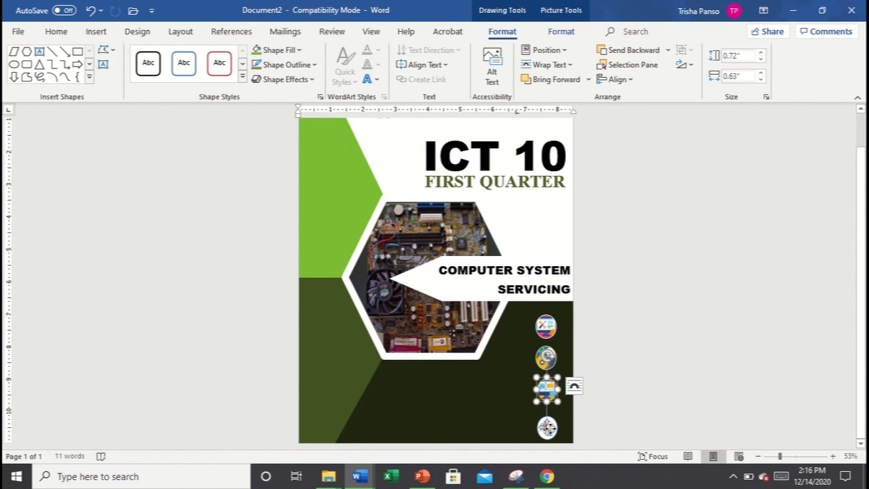
{"action": "left_click", "coordinate": [643, 421]}
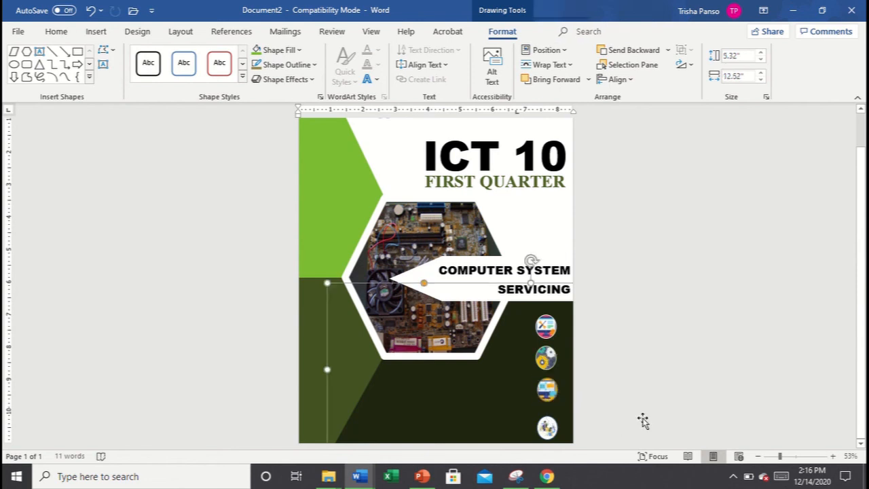
{"action": "left_click", "coordinate": [548, 429]}
{"action": "left_click_drag", "start_coordinate": [548, 429], "coordinate": [547, 420]}
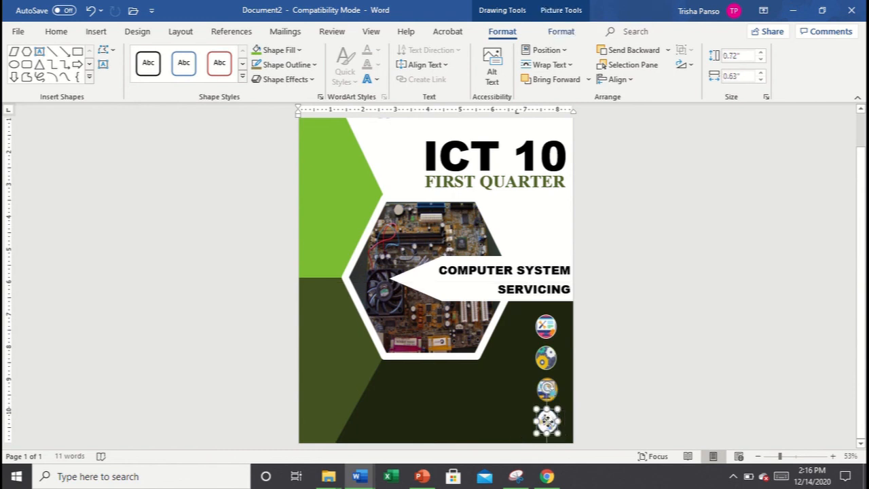
{"action": "left_click", "coordinate": [658, 381]}
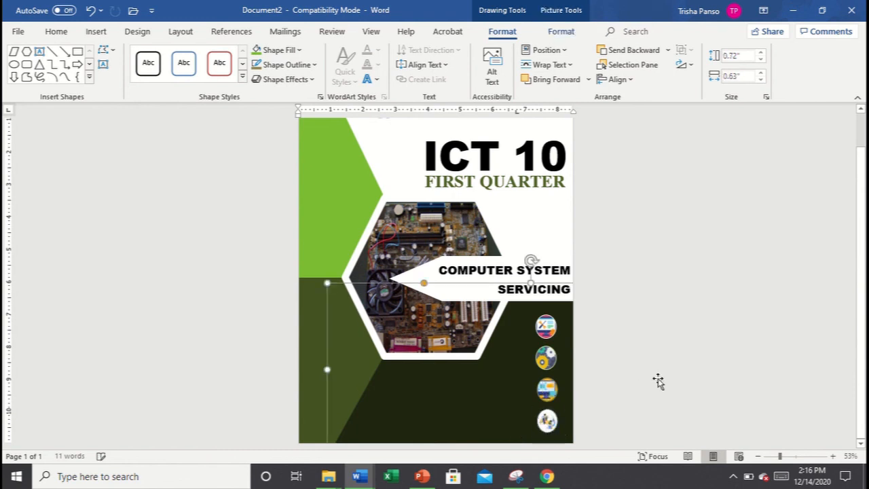
{"action": "left_click", "coordinate": [550, 332]}
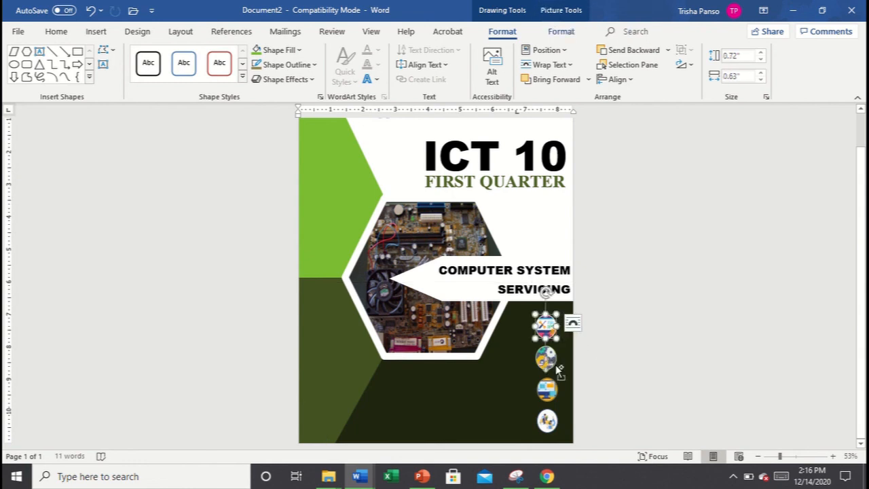
{"action": "scroll", "coordinate": [558, 369], "scroll_direction": "up", "scroll_amount": 2}
{"action": "left_click", "coordinate": [650, 384]}
{"action": "left_click_drag", "start_coordinate": [862, 383], "coordinate": [864, 407]}
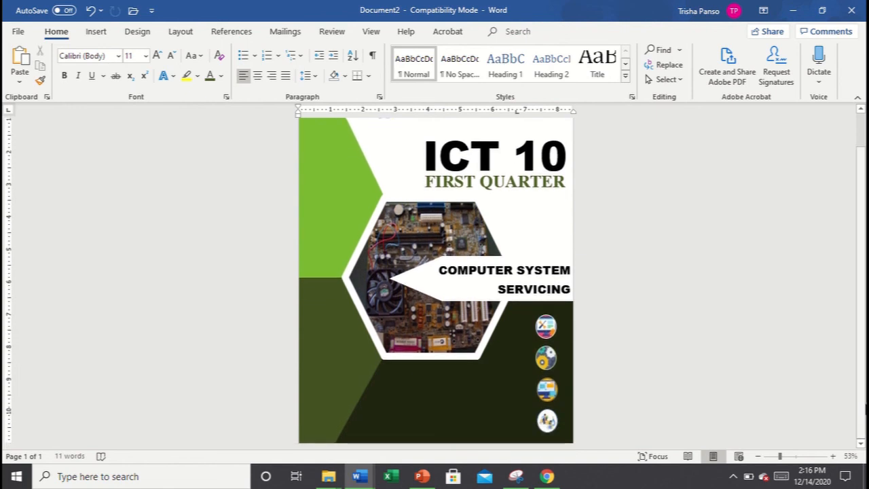
Step: Select all four icon circles from the bottom one up to the top one and group them into a single object
{"action": "left_click", "coordinate": [548, 423]}
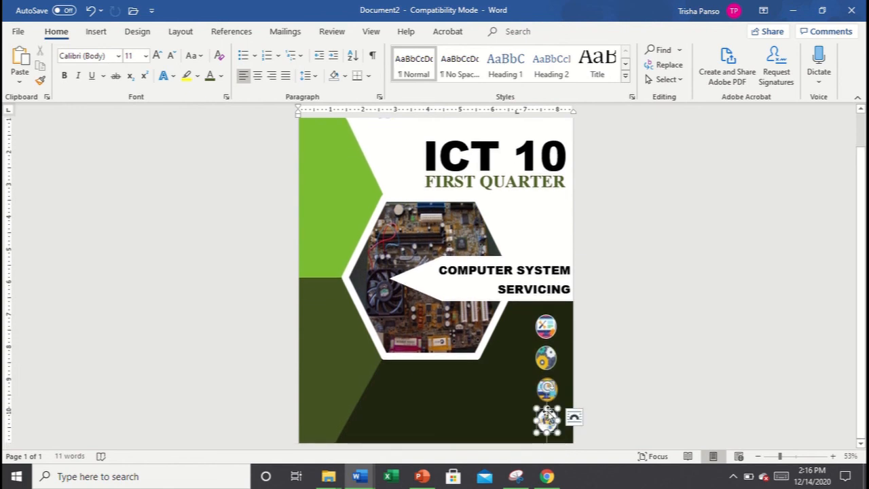
{"action": "left_click", "coordinate": [552, 393], "text": "shift"}
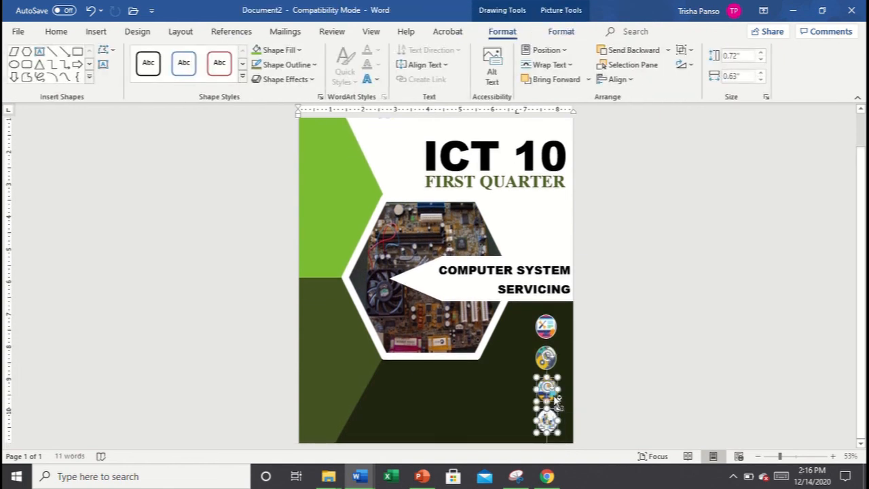
{"action": "left_click", "coordinate": [552, 364], "text": "shift"}
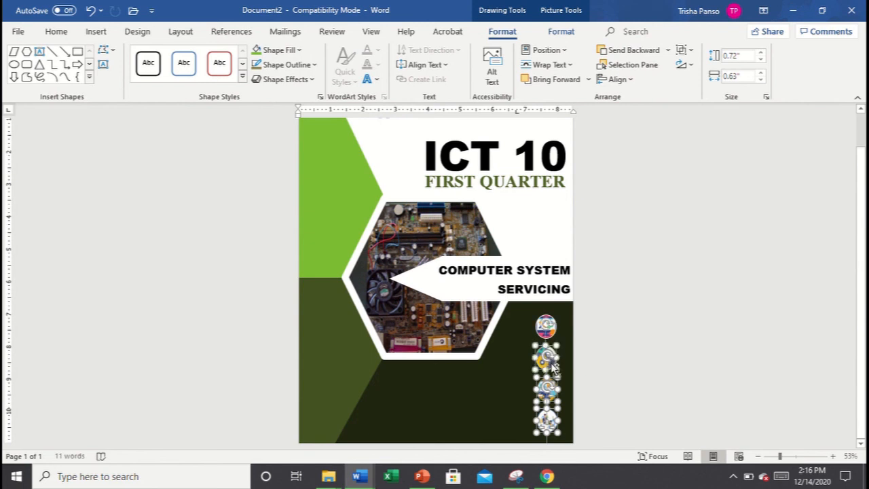
{"action": "left_click", "coordinate": [550, 334], "text": "shift"}
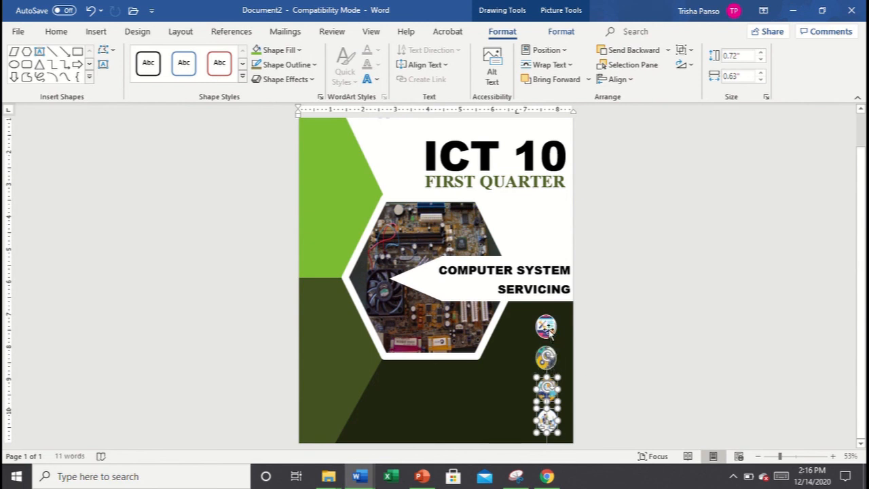
{"action": "left_click", "coordinate": [554, 361], "text": "shift"}
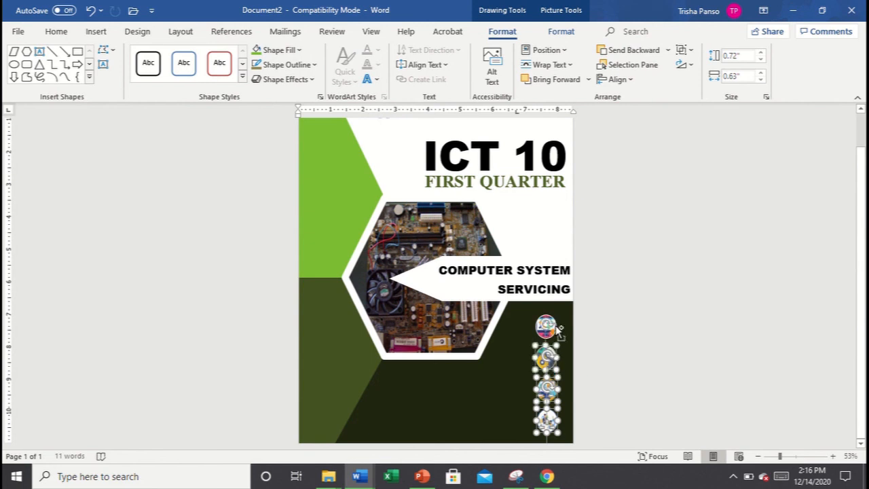
{"action": "left_click", "coordinate": [555, 328], "text": "shift"}
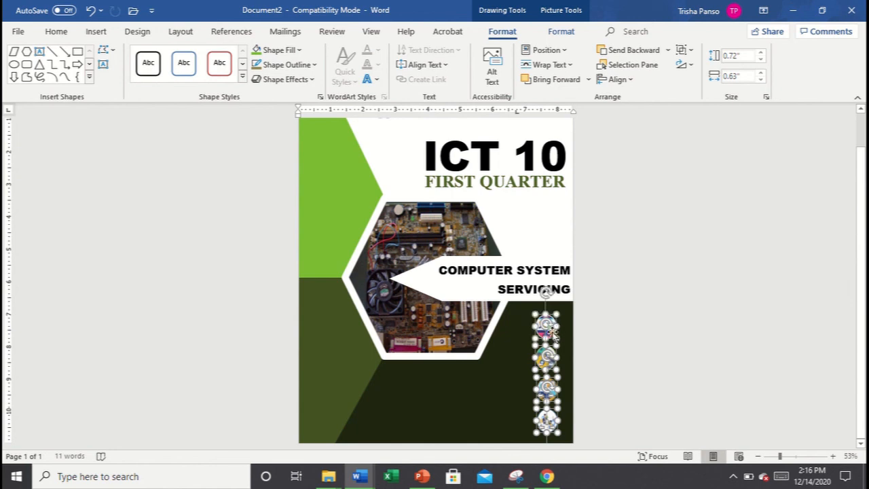
{"action": "right_click", "coordinate": [554, 330]}
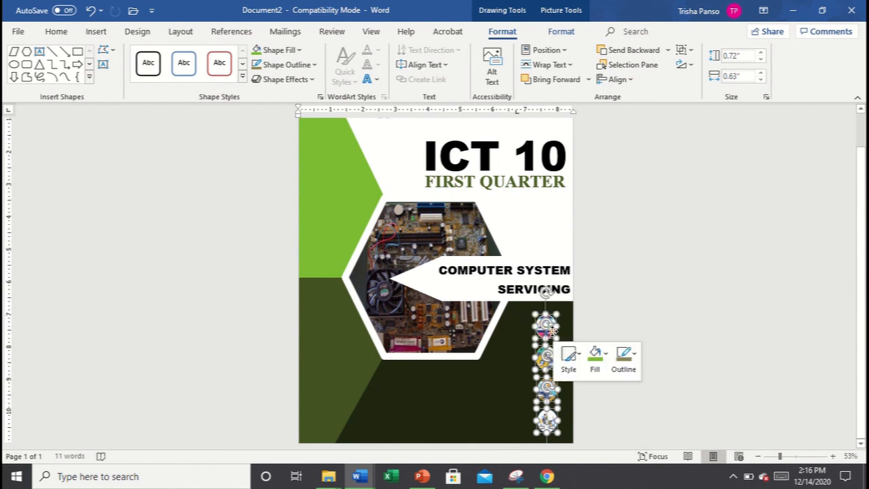
{"action": "mouse_move", "coordinate": [637, 182]}
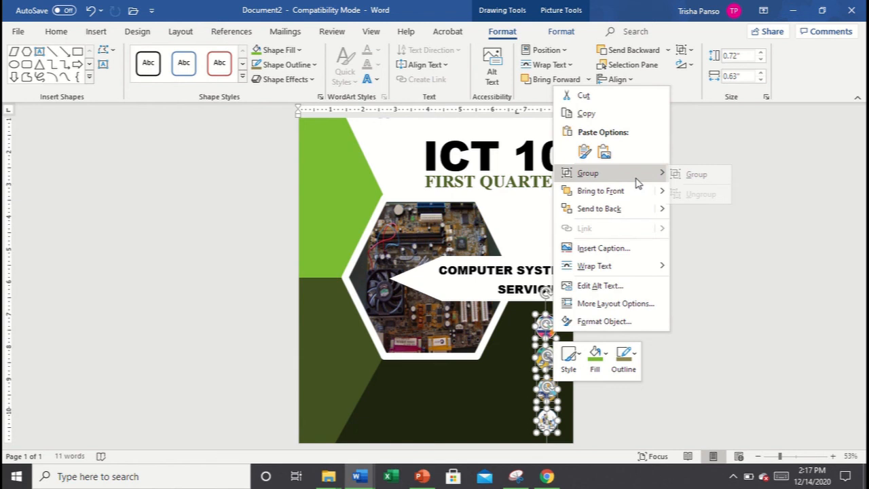
{"action": "left_click", "coordinate": [700, 174]}
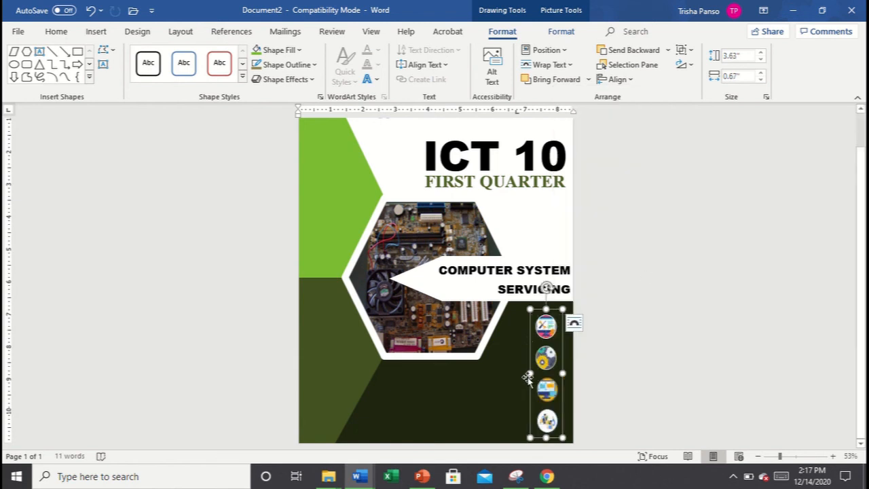
Step: Resize the grouped icon circles to about 3.72" high and 0.85" wide, and move the group slightly up toward the banner
{"action": "left_click_drag", "start_coordinate": [525, 371], "coordinate": [528, 372]}
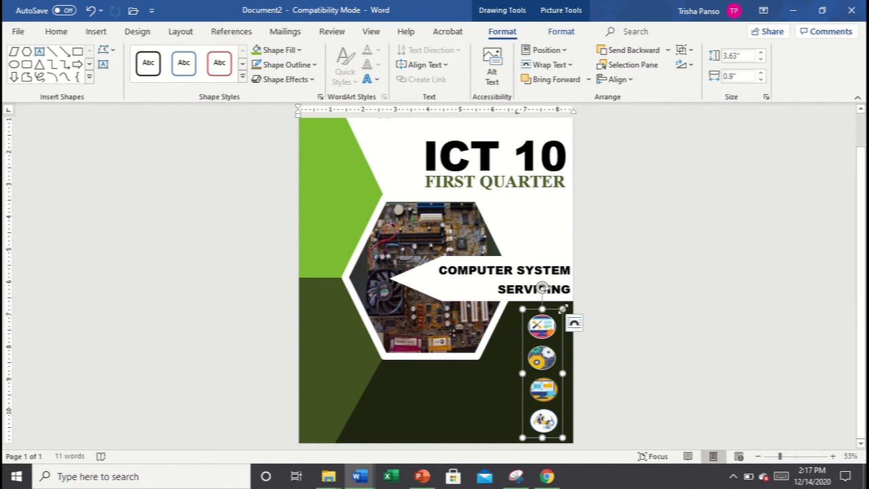
{"action": "left_click_drag", "start_coordinate": [563, 309], "coordinate": [555, 319]}
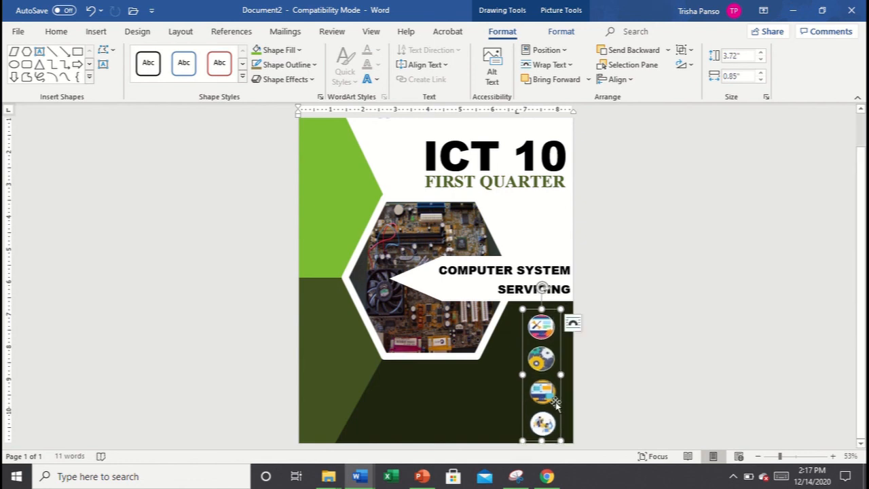
{"action": "left_click", "coordinate": [557, 401]}
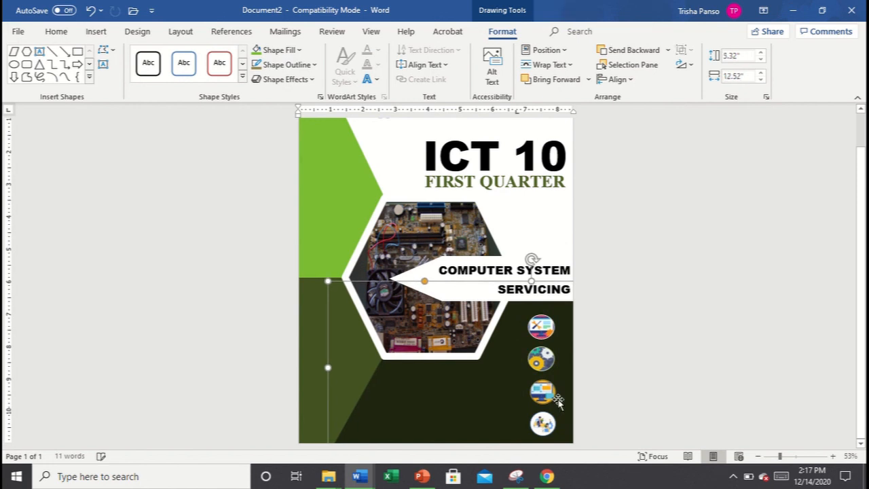
{"action": "key", "text": "ctrl+z"}
{"action": "left_click", "coordinate": [553, 398]}
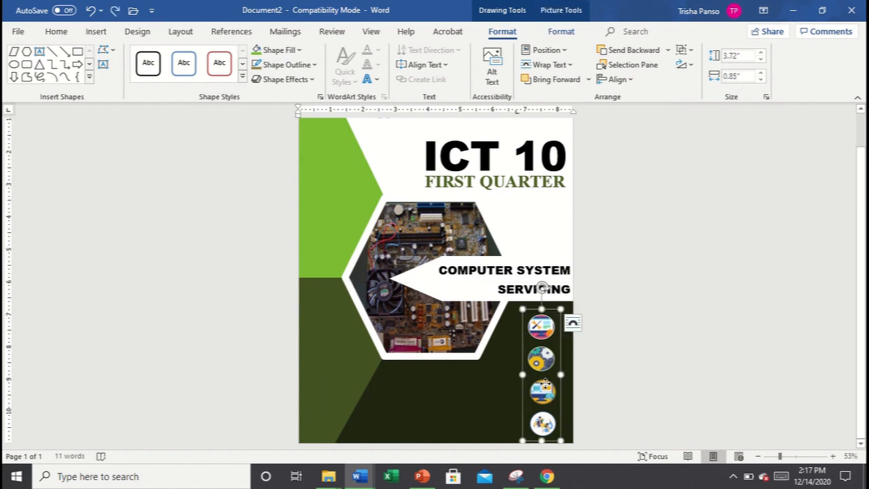
{"action": "left_click_drag", "start_coordinate": [546, 382], "coordinate": [549, 379]}
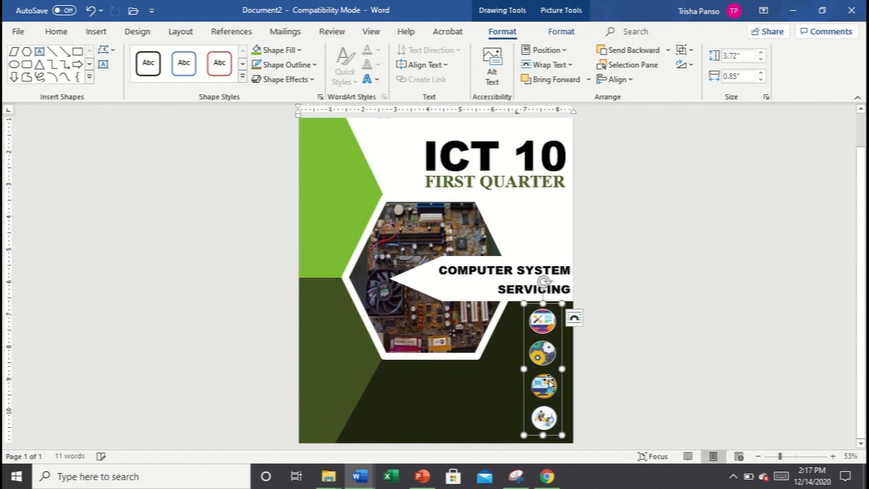
Step: Ungroup the four icon circles and nudge the lower circles slightly to straighten the column
{"action": "right_click", "coordinate": [548, 380]}
{"action": "mouse_move", "coordinate": [642, 227]}
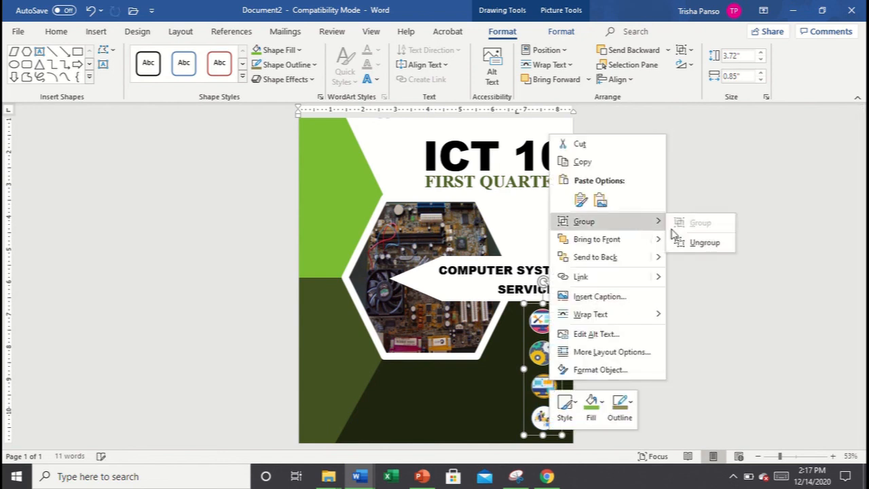
{"action": "left_click", "coordinate": [702, 242]}
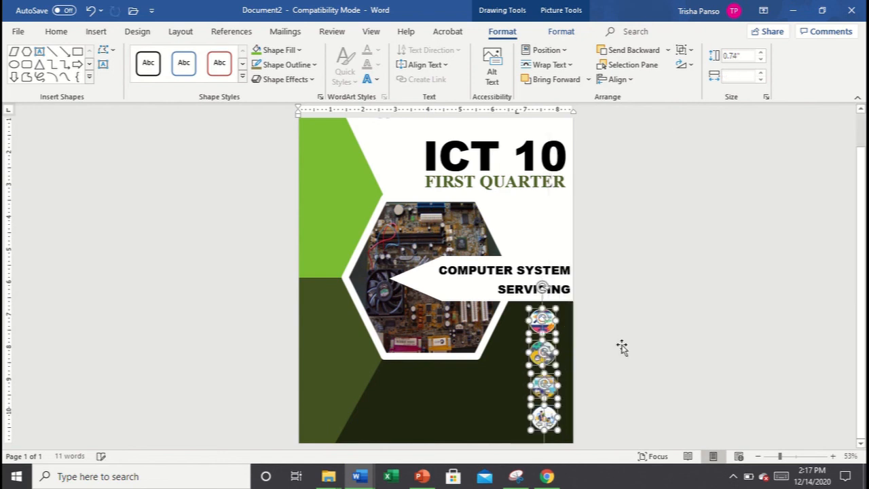
{"action": "left_click", "coordinate": [621, 344]}
{"action": "left_click", "coordinate": [551, 385]}
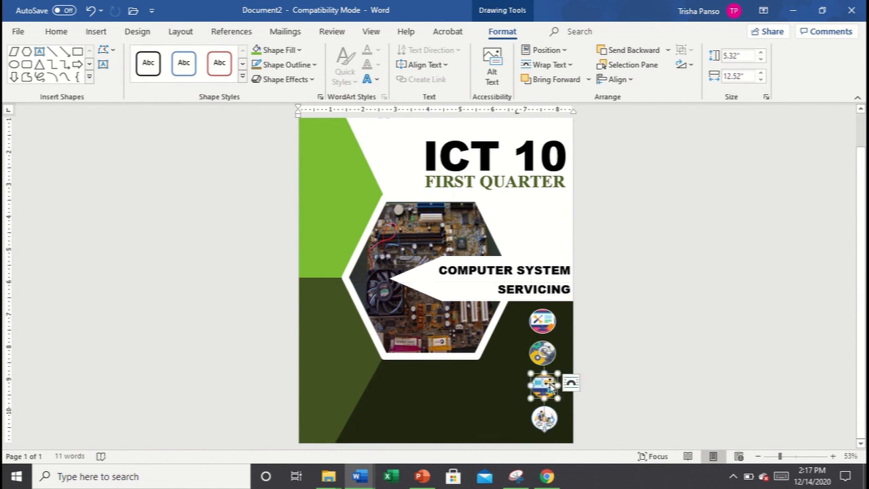
{"action": "left_click", "coordinate": [550, 364]}
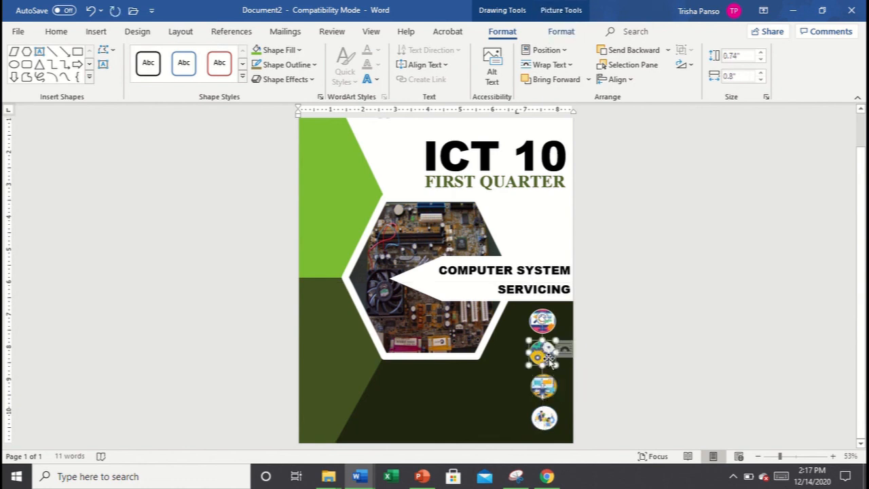
{"action": "left_click", "coordinate": [552, 420]}
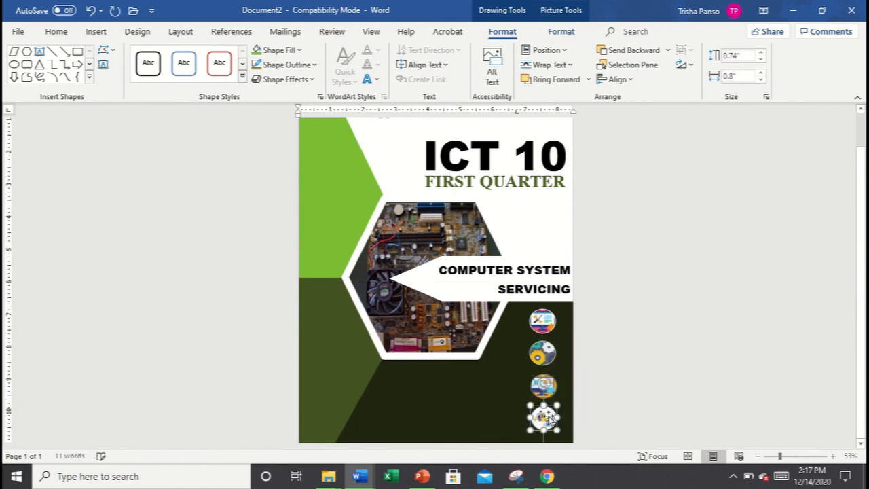
{"action": "left_click", "coordinate": [664, 363]}
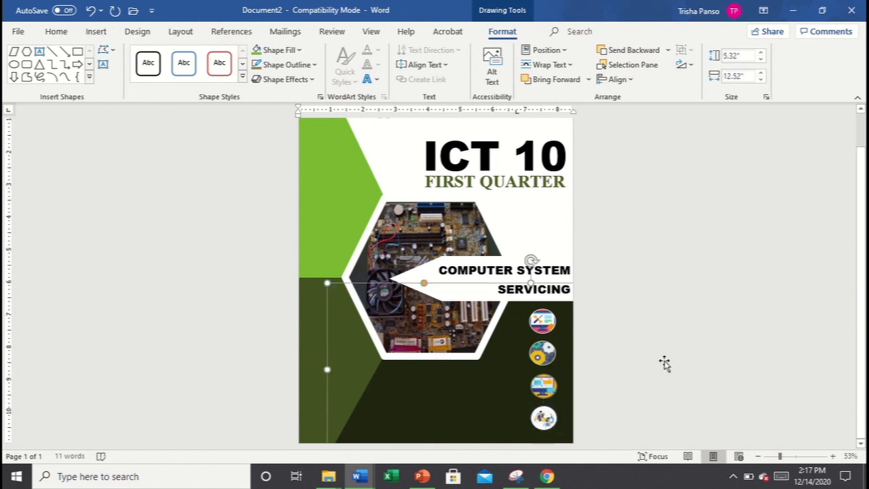
Step: Select all four icon circles from the tools circle downward, regroup them, and move the group slightly right and down
{"action": "left_click", "coordinate": [543, 324]}
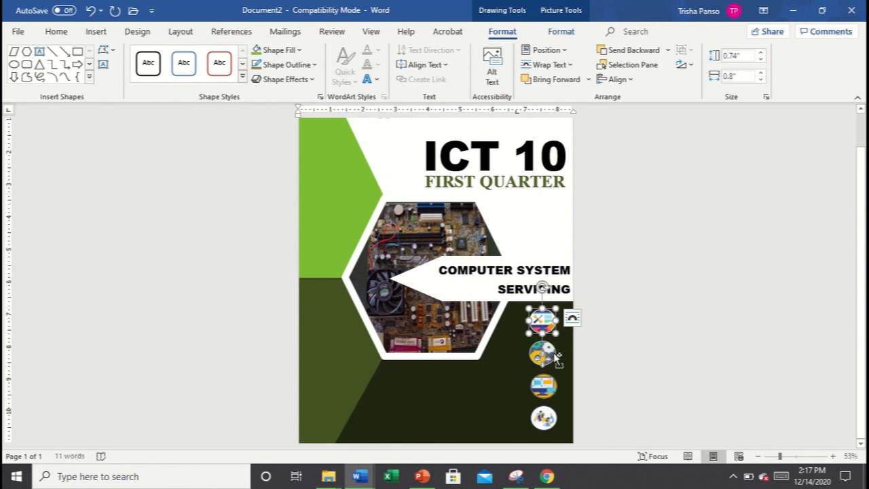
{"action": "left_click", "coordinate": [555, 355], "text": "shift"}
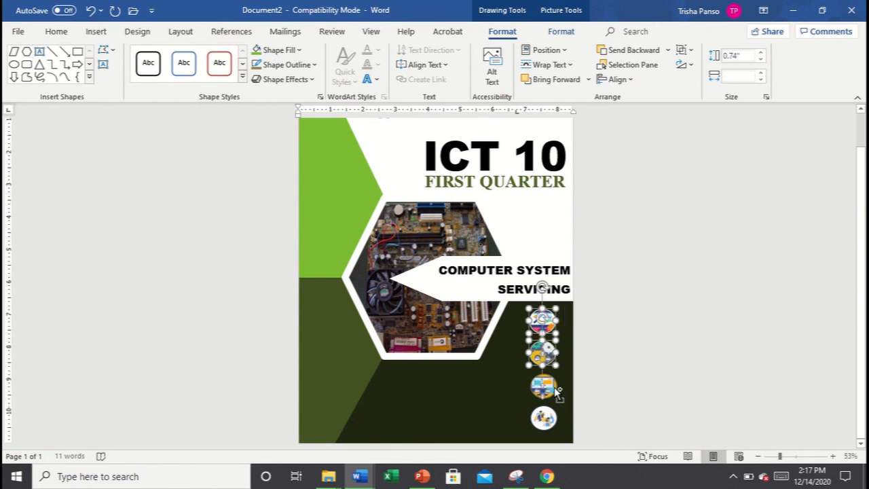
{"action": "left_click", "coordinate": [555, 386], "text": "shift"}
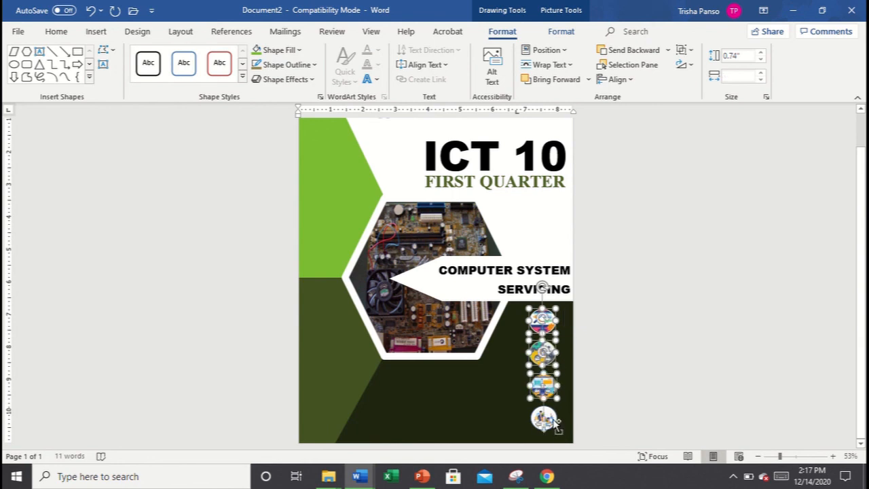
{"action": "left_click", "coordinate": [555, 386], "text": "shift"}
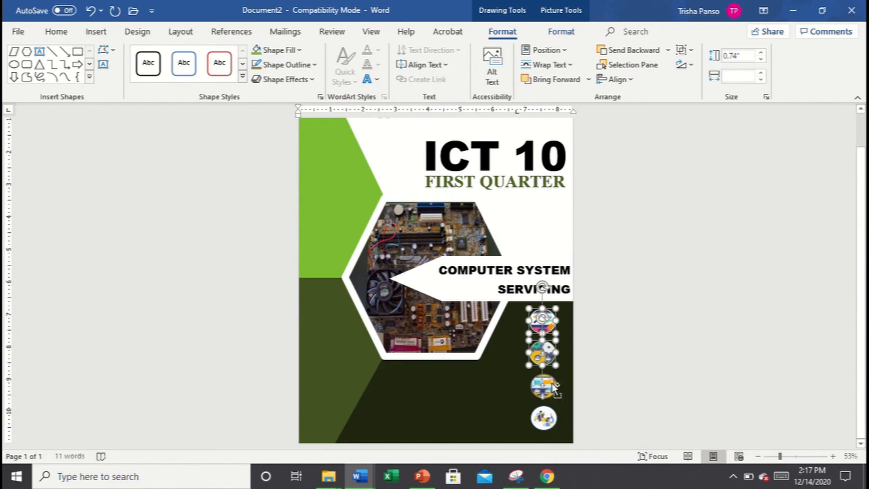
{"action": "left_click", "coordinate": [553, 386], "text": "shift"}
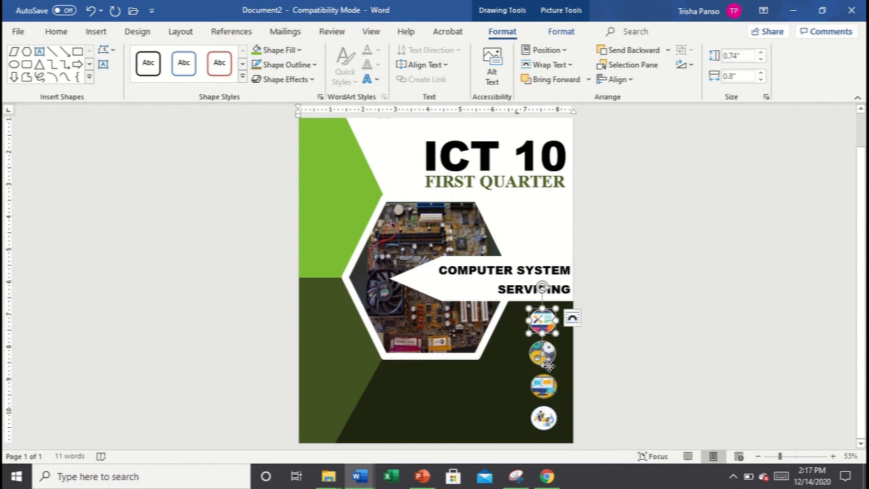
{"action": "left_click", "coordinate": [557, 363], "text": "shift"}
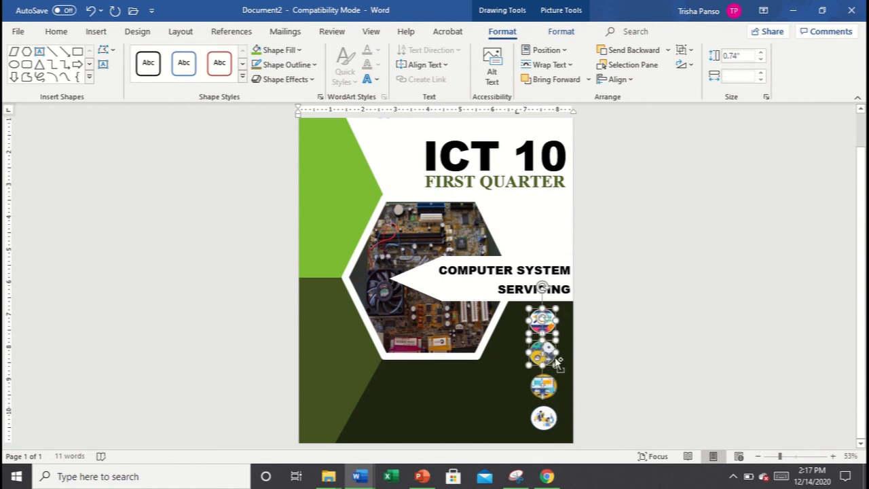
{"action": "left_click", "coordinate": [556, 388], "text": "shift"}
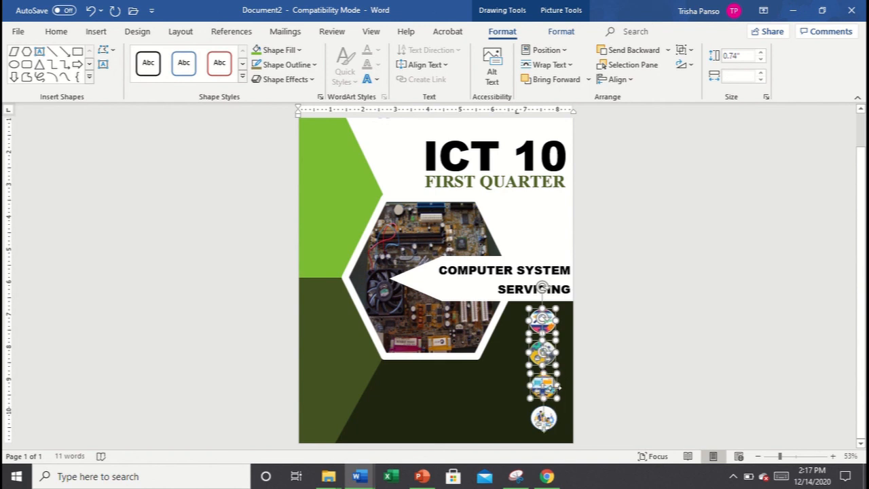
{"action": "left_click", "coordinate": [556, 425], "text": "shift"}
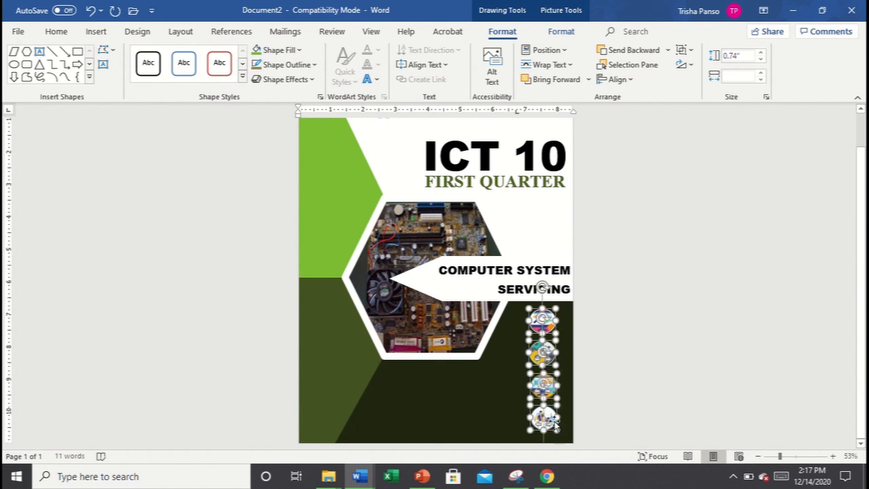
{"action": "right_click", "coordinate": [548, 421]}
{"action": "mouse_move", "coordinate": [625, 271]}
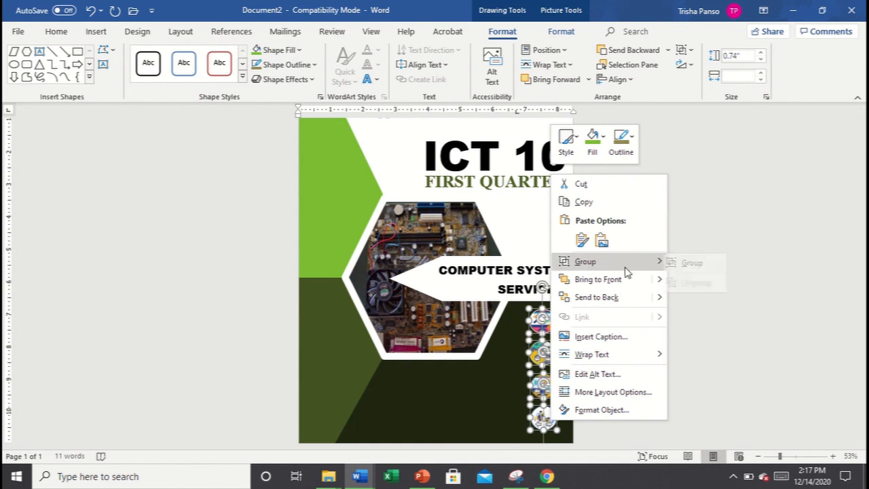
{"action": "left_click", "coordinate": [729, 260]}
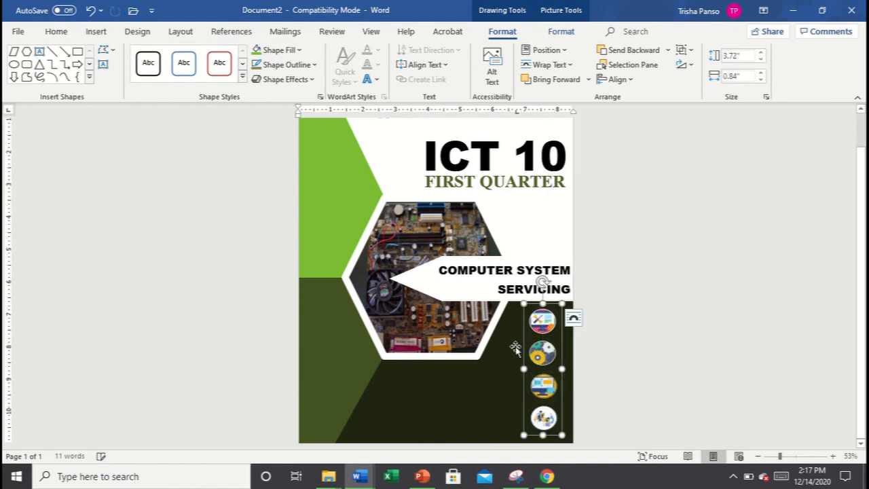
{"action": "left_click_drag", "start_coordinate": [556, 303], "coordinate": [562, 307]}
{"action": "key", "text": "Tab"}
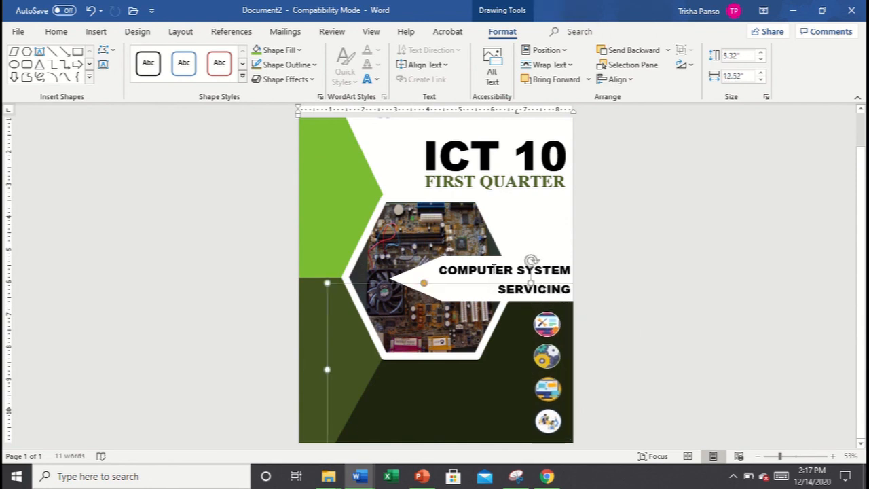
Step: Duplicate the COMPUTER SYSTEM SERVICING text box and place the copy on the dark area near the page bottom, beside the icons
{"action": "left_click", "coordinate": [494, 269]}
{"action": "left_click", "coordinate": [481, 299]}
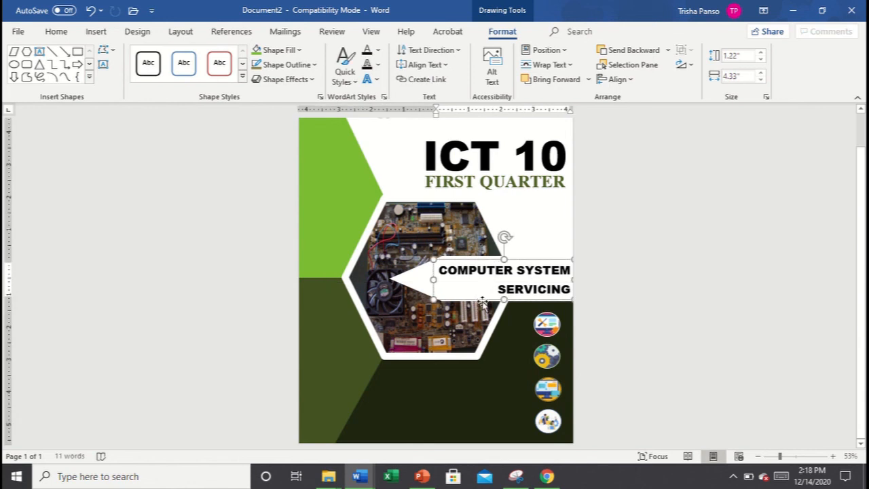
{"action": "key", "text": "ctrl+v"}
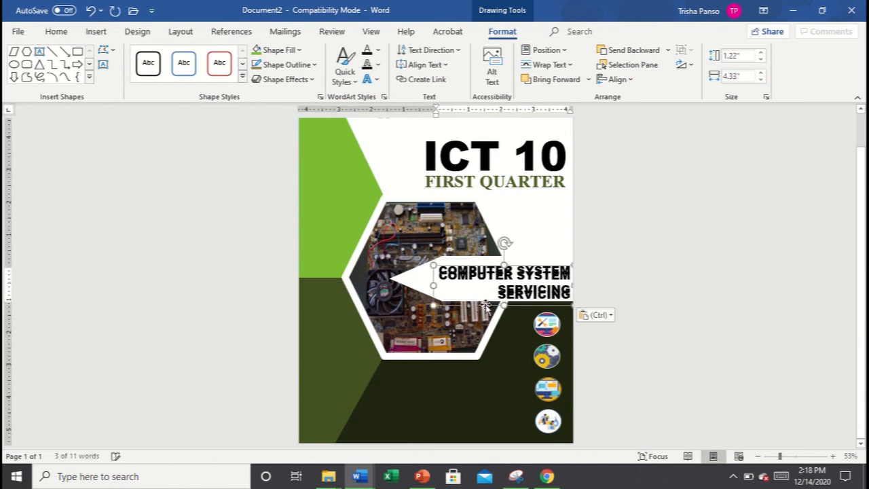
{"action": "left_click_drag", "start_coordinate": [484, 304], "coordinate": [441, 431]}
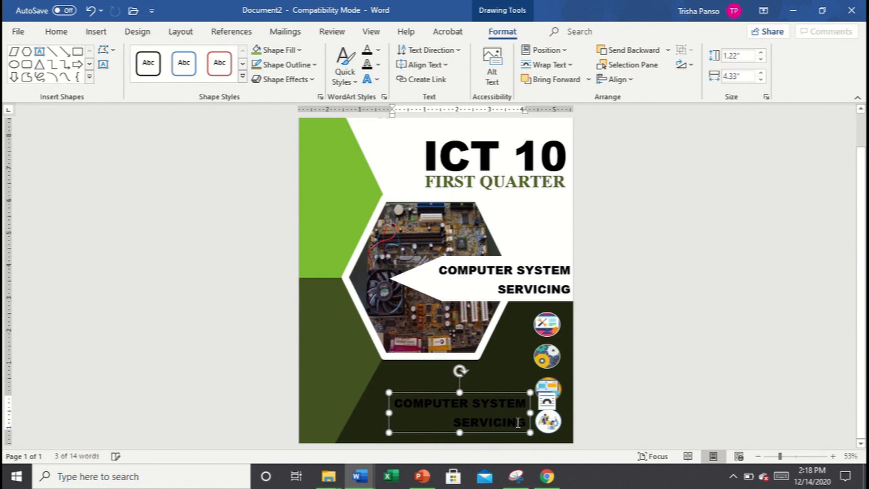
Step: Replace the copied text box's text with "Prepared by:" and the author's titled full name on a second line
{"action": "triple_click", "coordinate": [390, 403]}
{"action": "type", "text": "Prepare"}
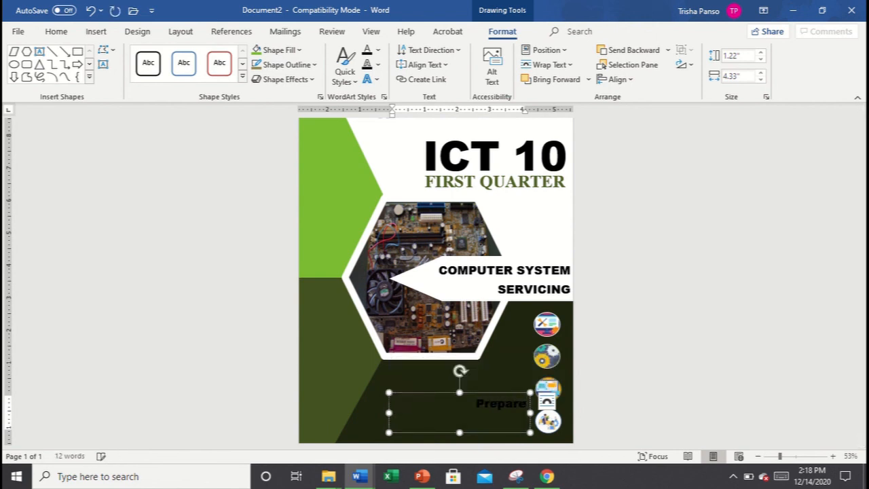
{"action": "type", "text": "d by"}
{"action": "key", "text": "BackSpace"}
{"action": "type", "text": "y:"}
{"action": "key", "text": "Return"}
{"action": "type", "text": "Ms. Trisha"}
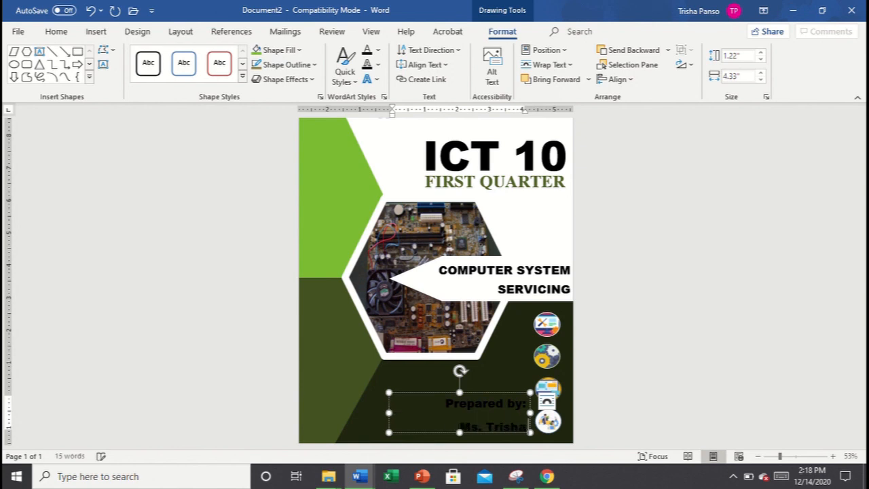
{"action": "type", "text": " Mae Panso"}
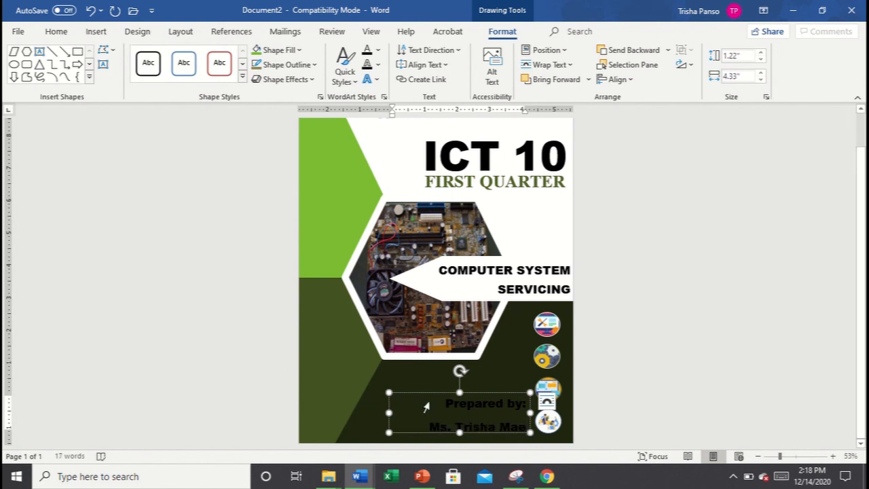
Step: Reduce the font size of all text in the "Prepared by:" box to 24
{"action": "key", "text": "ctrl+a"}
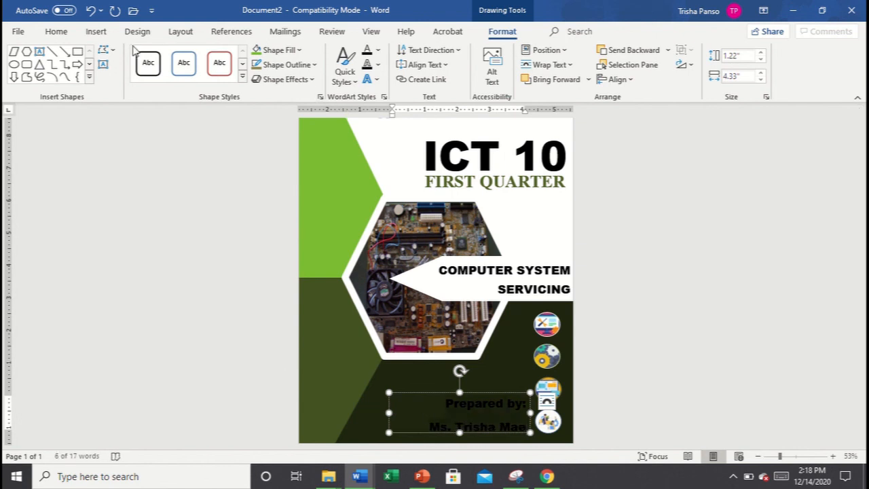
{"action": "left_click", "coordinate": [56, 32]}
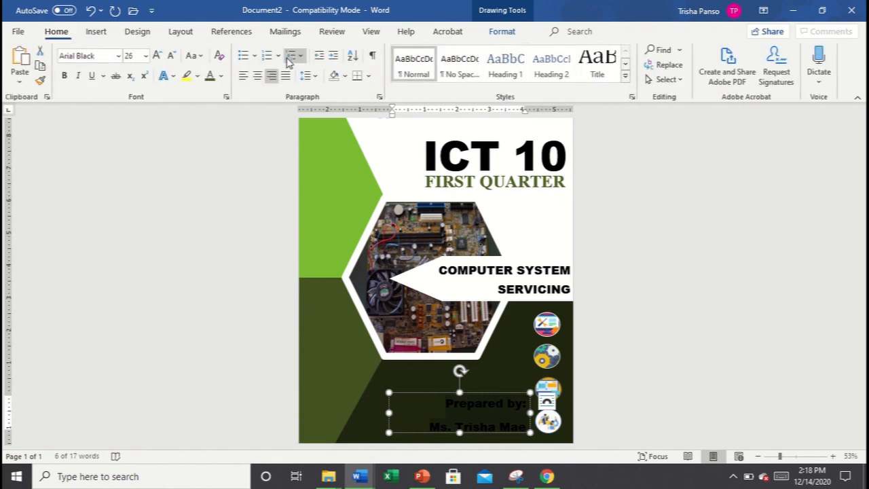
{"action": "left_click", "coordinate": [171, 55]}
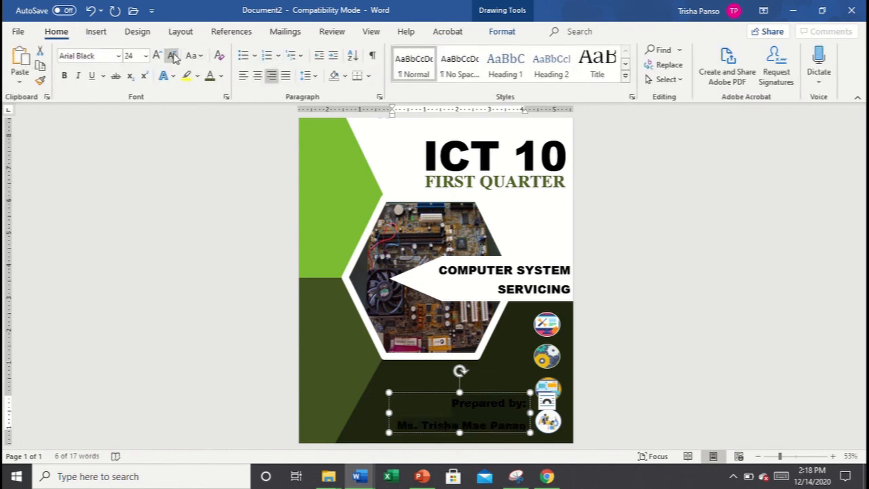
Step: Set the "Prepared by:" paragraphs to single line spacing with 0 pt spacing after
{"action": "right_click", "coordinate": [486, 405]}
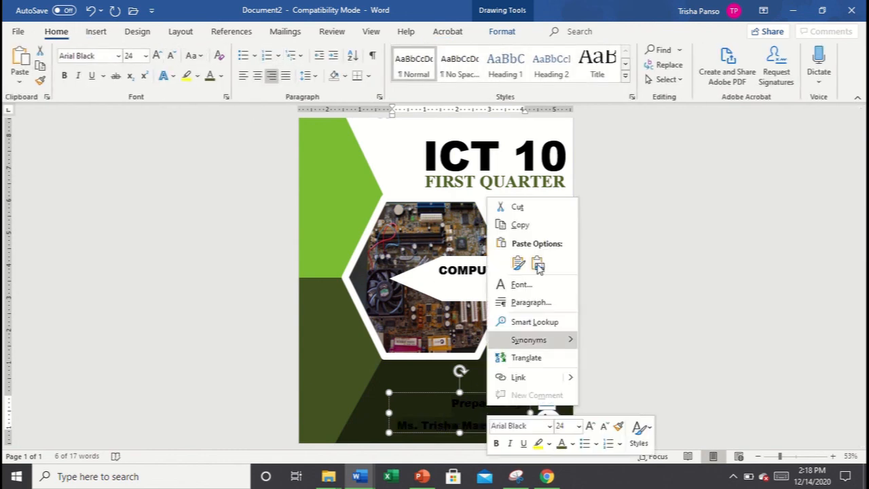
{"action": "left_click", "coordinate": [532, 305]}
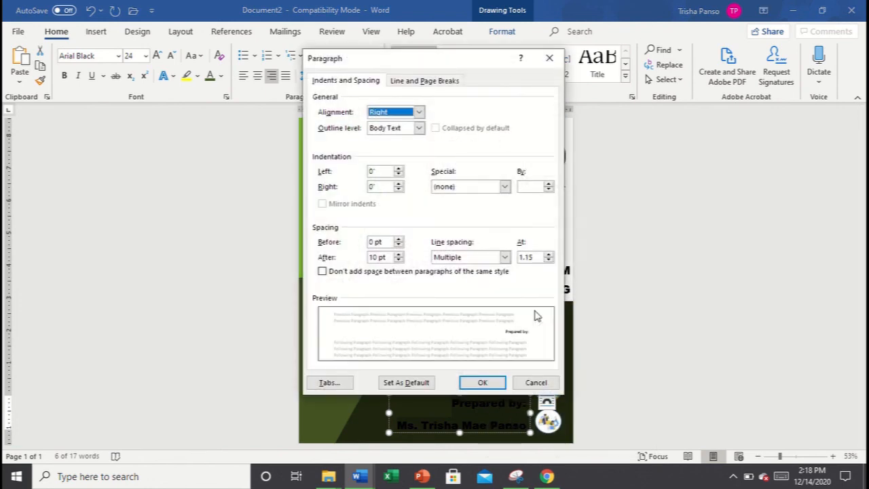
{"action": "left_click", "coordinate": [504, 257]}
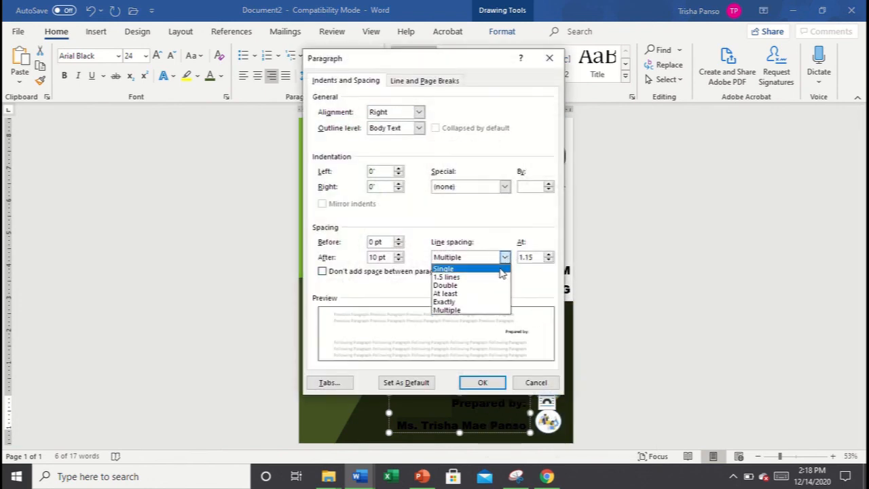
{"action": "left_click", "coordinate": [439, 264]}
{"action": "left_click", "coordinate": [399, 260]}
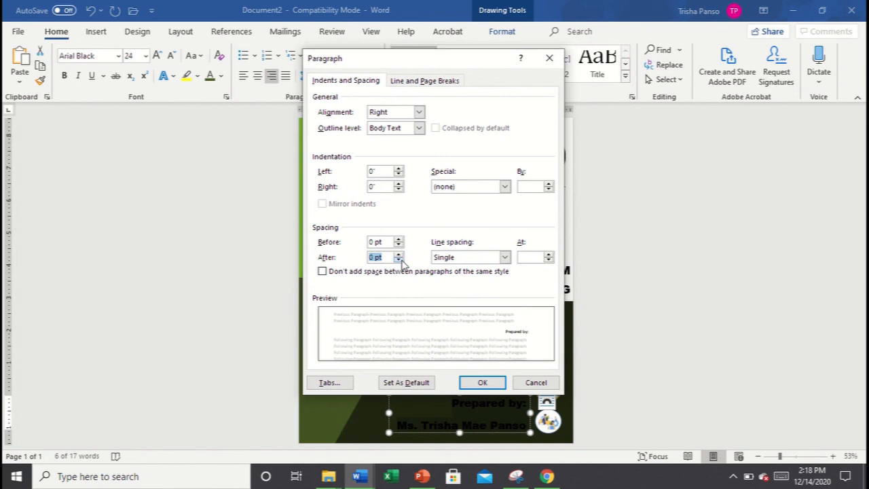
{"action": "left_click", "coordinate": [398, 260]}
{"action": "left_click", "coordinate": [482, 383]}
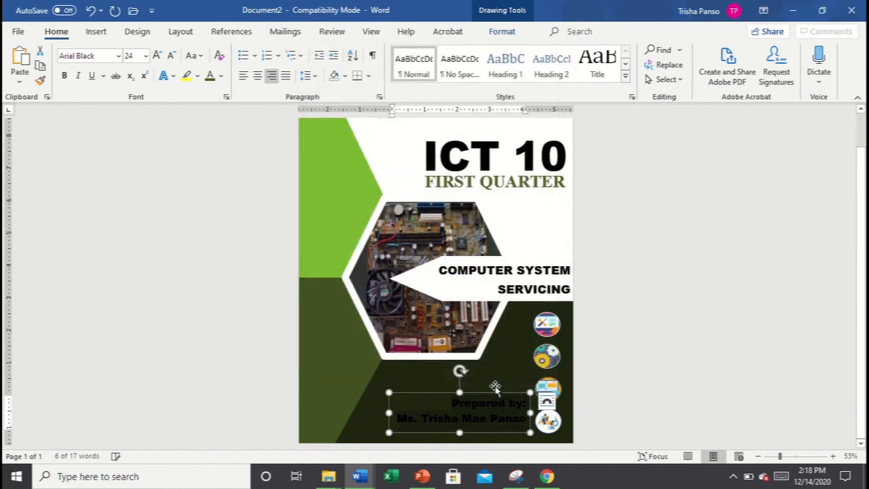
Step: Center the "Prepared by:" text in its box and color it white
{"action": "left_click", "coordinate": [257, 76]}
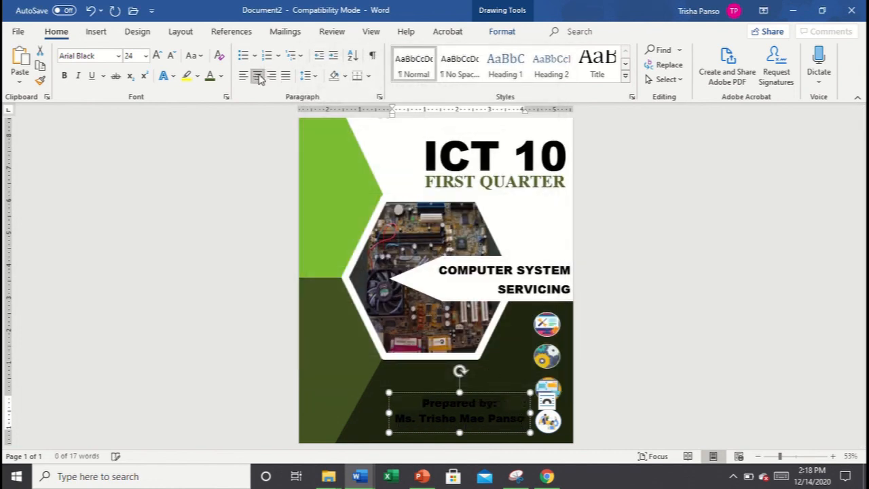
{"action": "left_click", "coordinate": [220, 76]}
{"action": "left_click", "coordinate": [210, 129]}
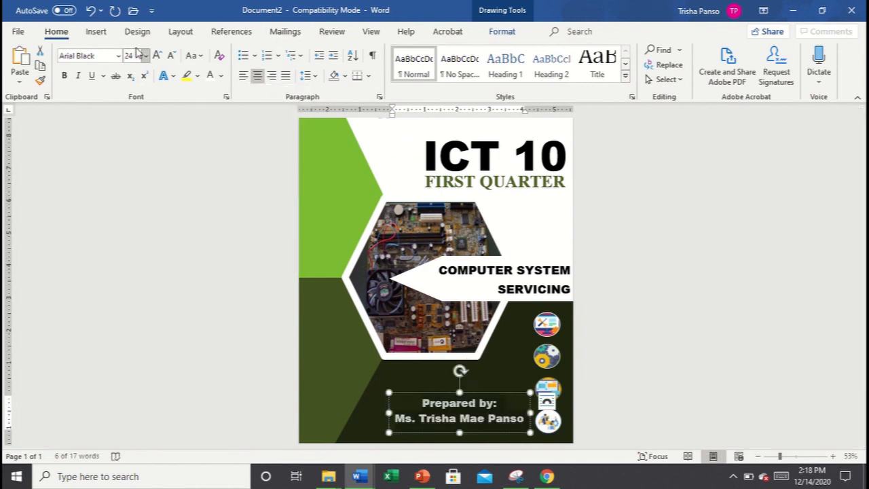
Step: Change the font of the "Prepared by:" text to Times New Roman
{"action": "left_click", "coordinate": [106, 56]}
{"action": "type", "text": "Times New Rom"}
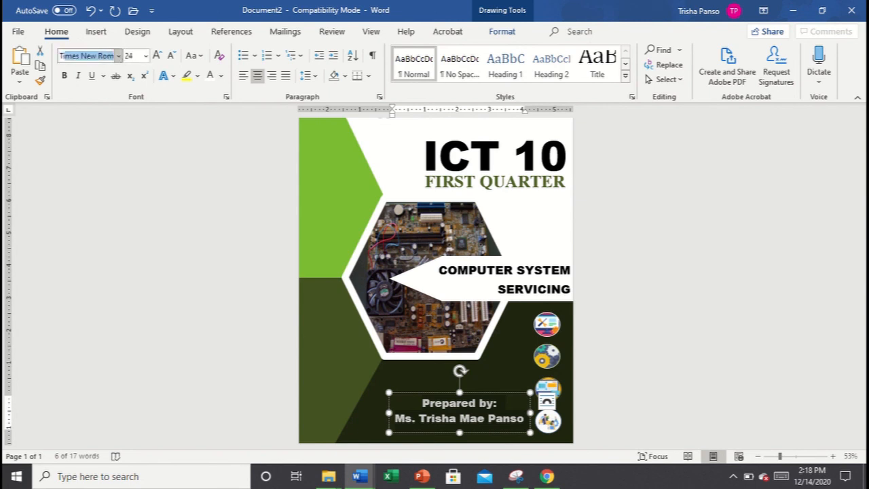
{"action": "key", "text": "Return"}
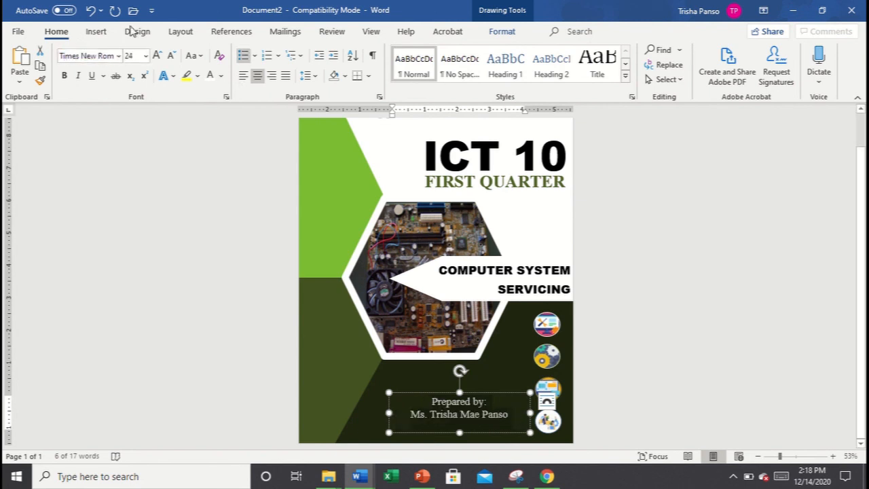
Step: Make the "Prepared by:" text bold and move its box down closer to the page's lower edge
{"action": "left_click", "coordinate": [65, 76]}
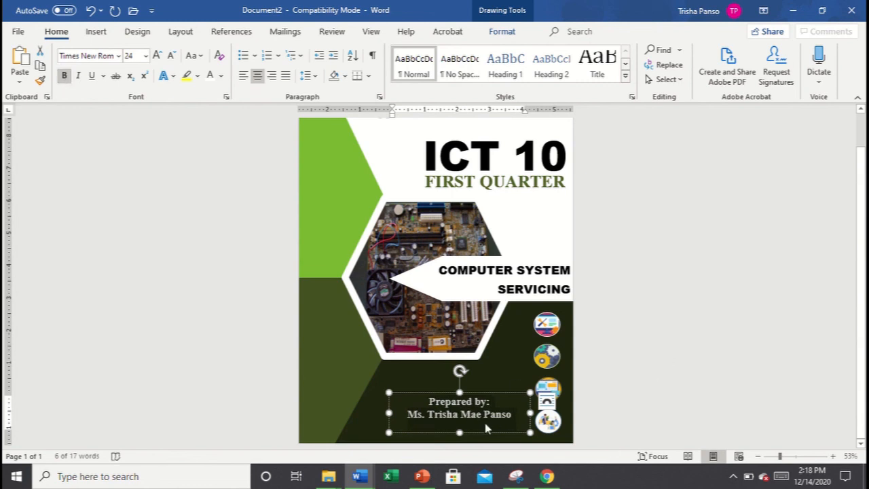
{"action": "left_click_drag", "start_coordinate": [460, 428], "coordinate": [483, 433]}
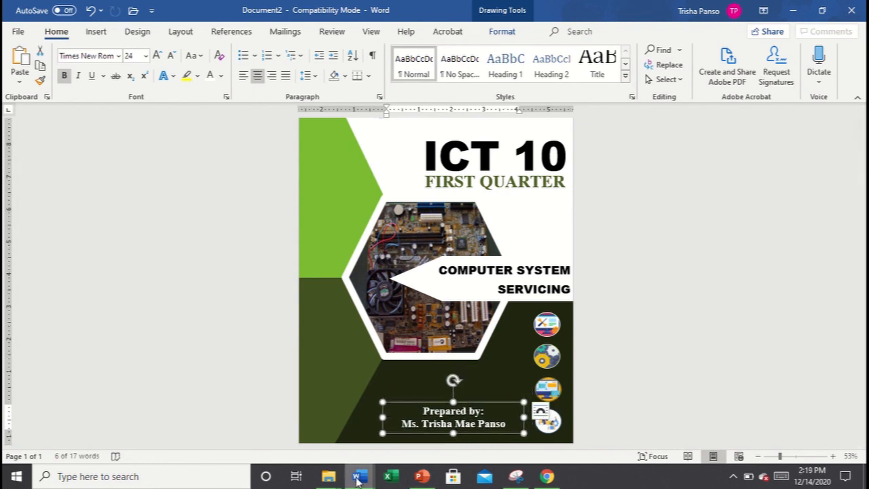
Step: Check how the "Prepared by:" credit is formatted in the Sample-Cover document, and return to Document2
{"action": "mouse_move", "coordinate": [358, 479]}
{"action": "left_click", "coordinate": [340, 446]}
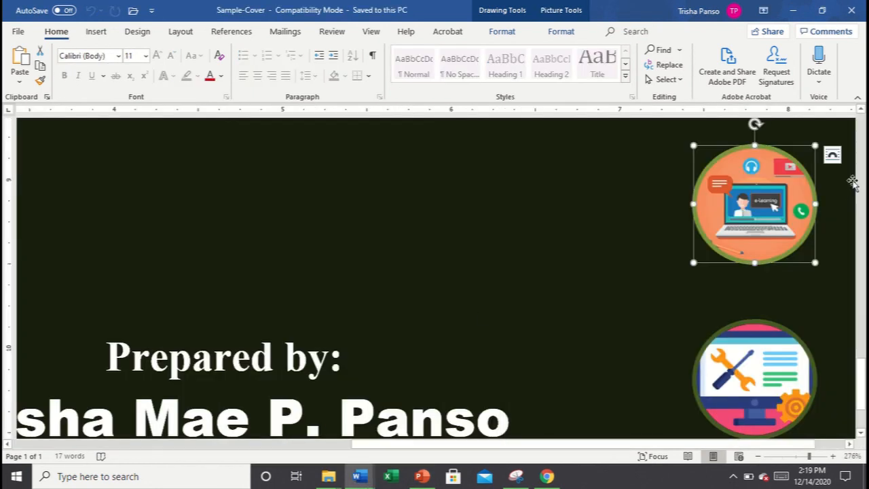
{"action": "left_click_drag", "start_coordinate": [808, 456], "coordinate": [792, 456]}
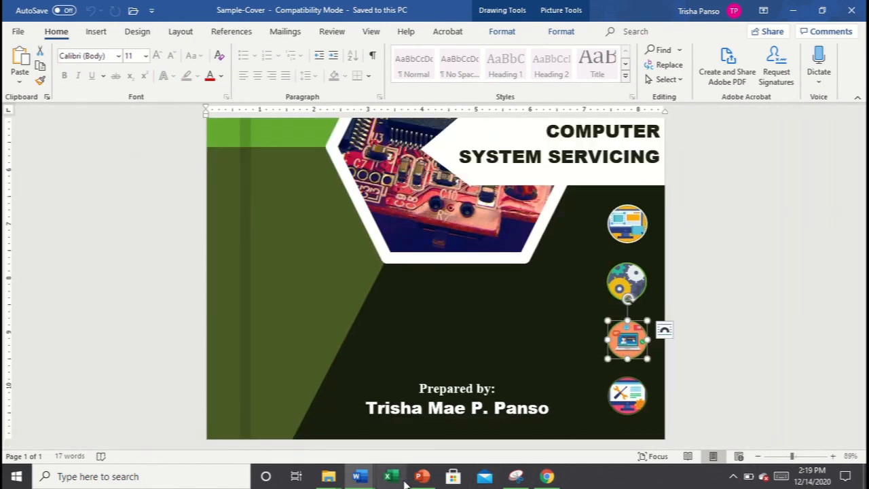
{"action": "left_click", "coordinate": [480, 384]}
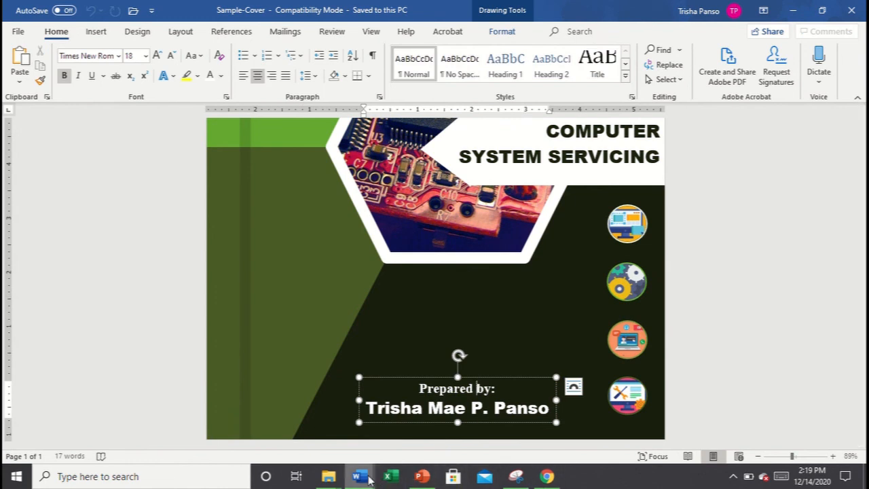
{"action": "mouse_move", "coordinate": [369, 480]}
{"action": "left_click", "coordinate": [428, 420]}
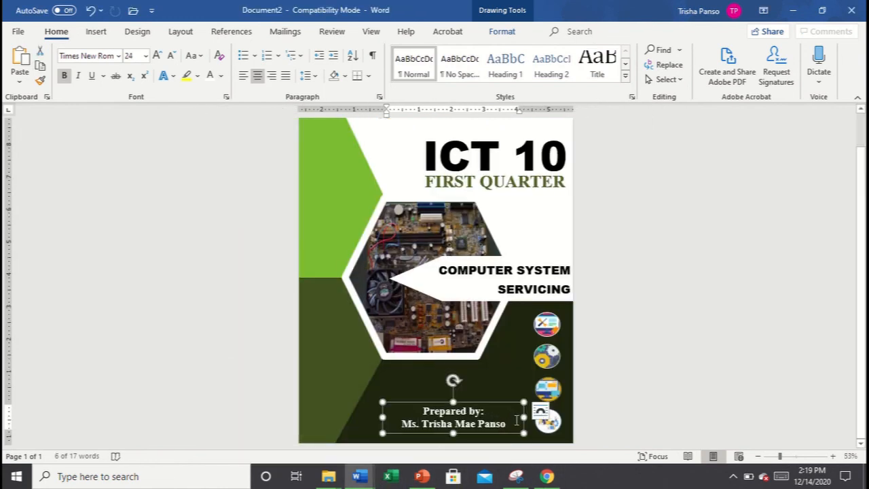
Step: Change the name line below "Prepared by:" to Arial Black at font size 26
{"action": "left_click", "coordinate": [795, 458]}
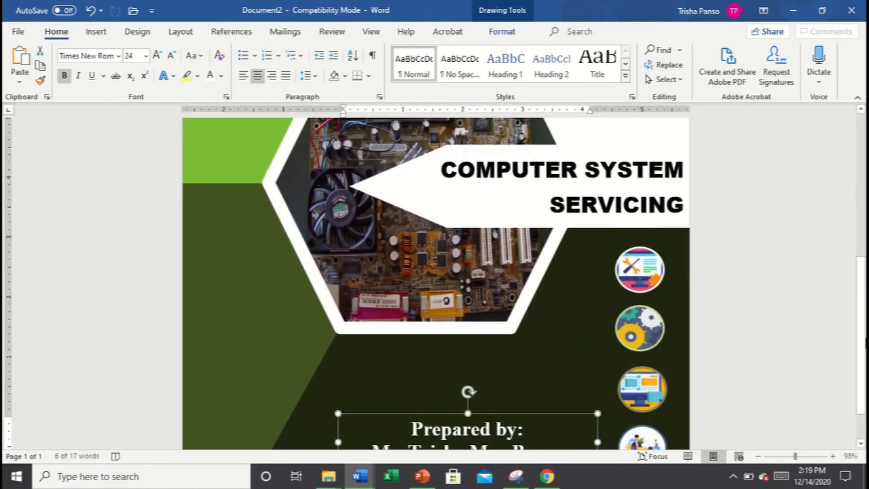
{"action": "scroll", "coordinate": [862, 322], "scroll_direction": "down", "scroll_amount": 2}
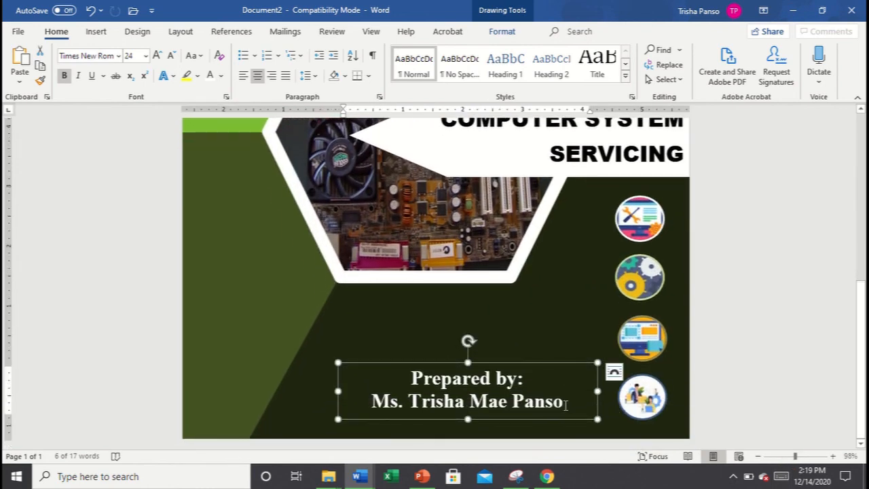
{"action": "left_click_drag", "start_coordinate": [390, 411], "coordinate": [375, 401]}
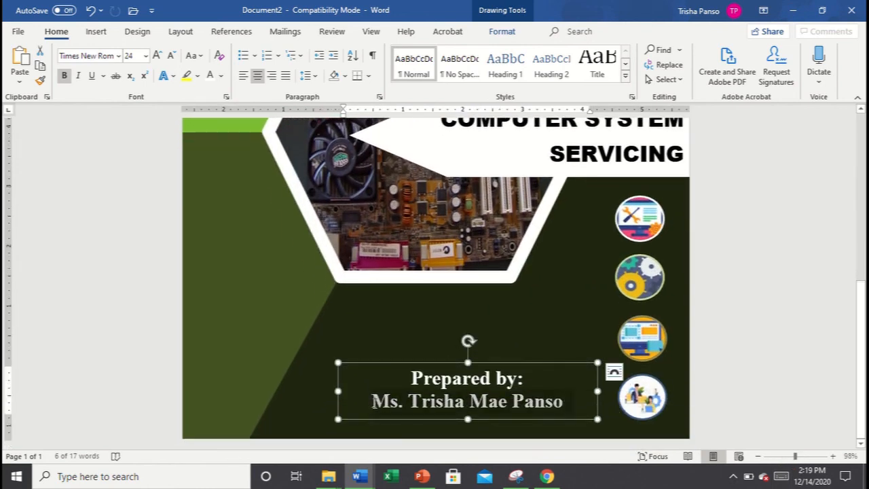
{"action": "left_click", "coordinate": [118, 56]}
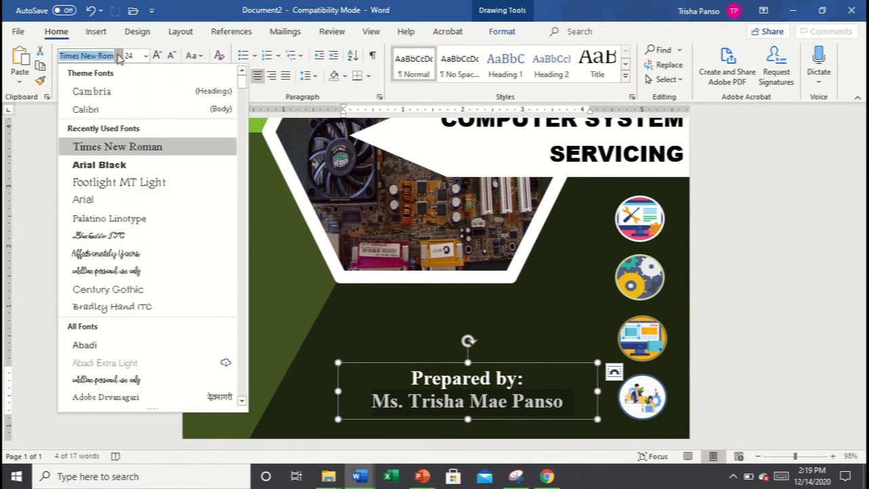
{"action": "left_click", "coordinate": [126, 165]}
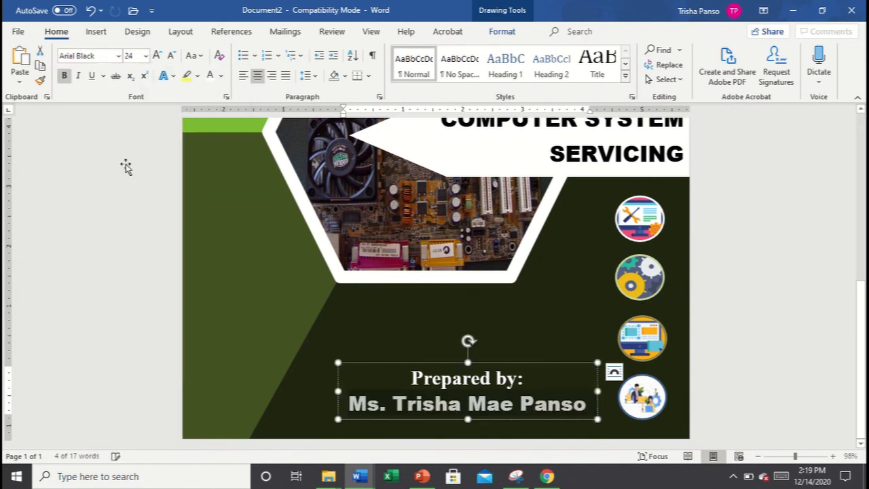
{"action": "left_click", "coordinate": [156, 55]}
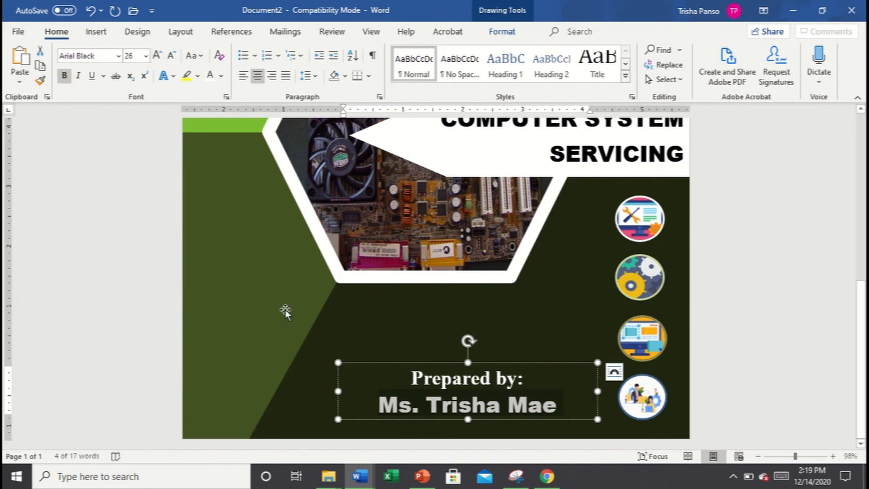
Step: Widen the "Prepared by:" box so the name fits on one line, and nudge the box slightly up and to the right
{"action": "left_click_drag", "start_coordinate": [326, 386], "coordinate": [312, 385]}
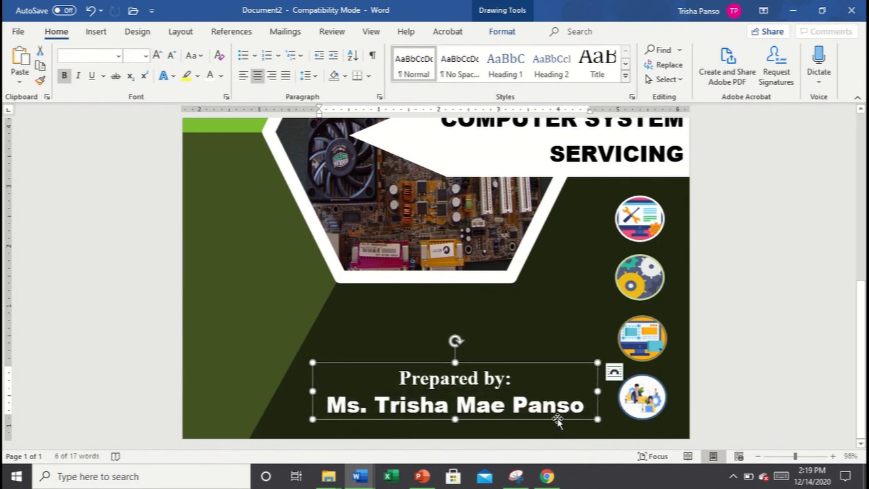
{"action": "left_click_drag", "start_coordinate": [557, 421], "coordinate": [562, 418]}
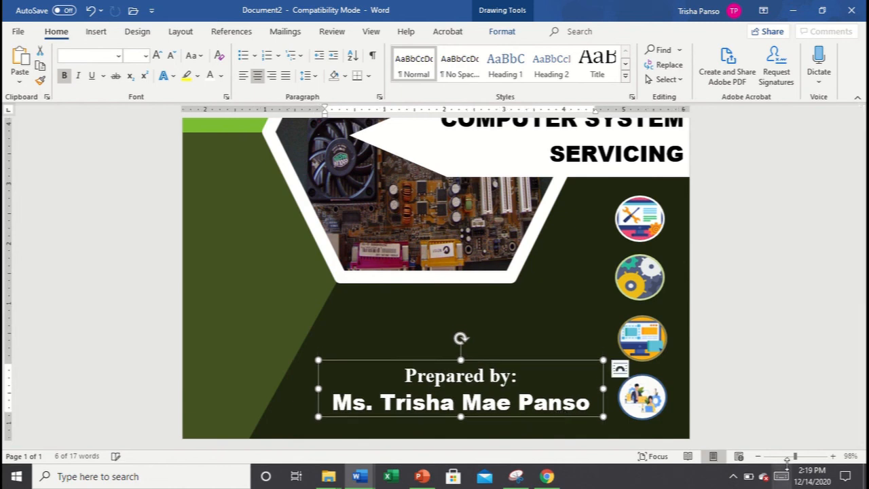
{"action": "left_click_drag", "start_coordinate": [786, 459], "coordinate": [777, 461]}
{"action": "left_click", "coordinate": [716, 320]}
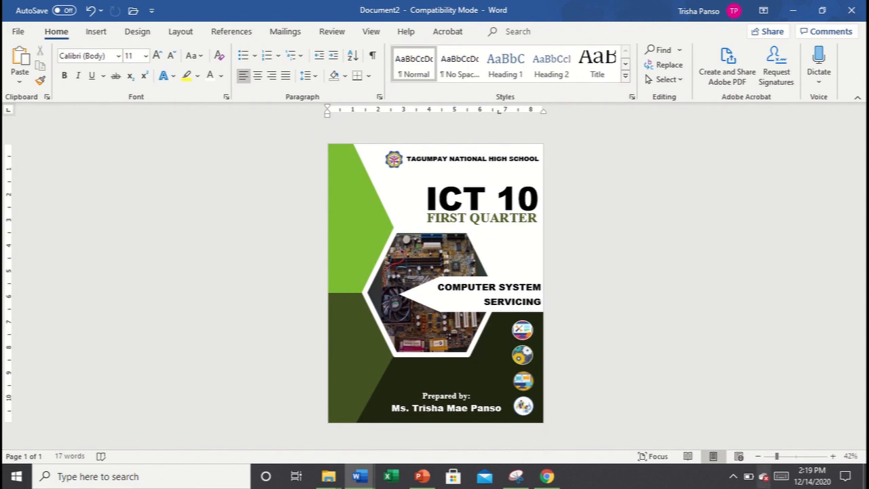
Step: Review the cover at 100% zoom from the school header to the credit and icon column, including the title box and hexagon picture
{"action": "left_click_drag", "start_coordinate": [780, 460], "coordinate": [799, 462]}
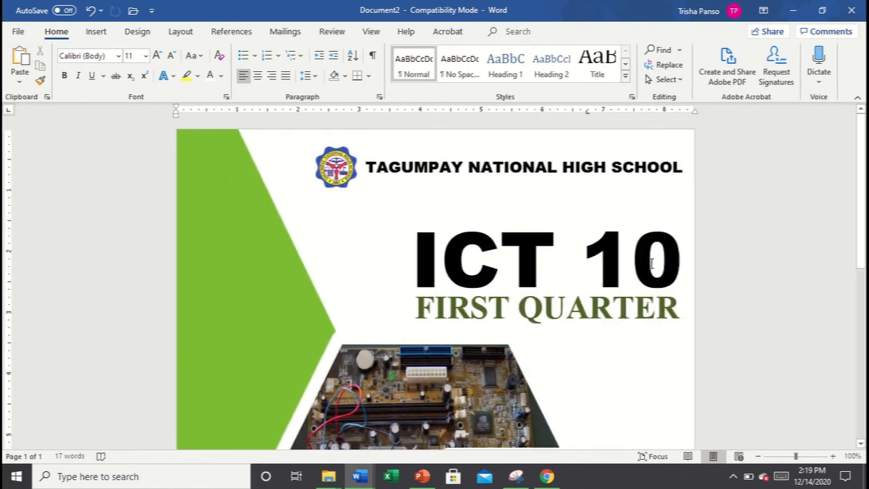
{"action": "left_click_drag", "start_coordinate": [864, 164], "coordinate": [865, 351]}
{"action": "left_click", "coordinate": [752, 328]}
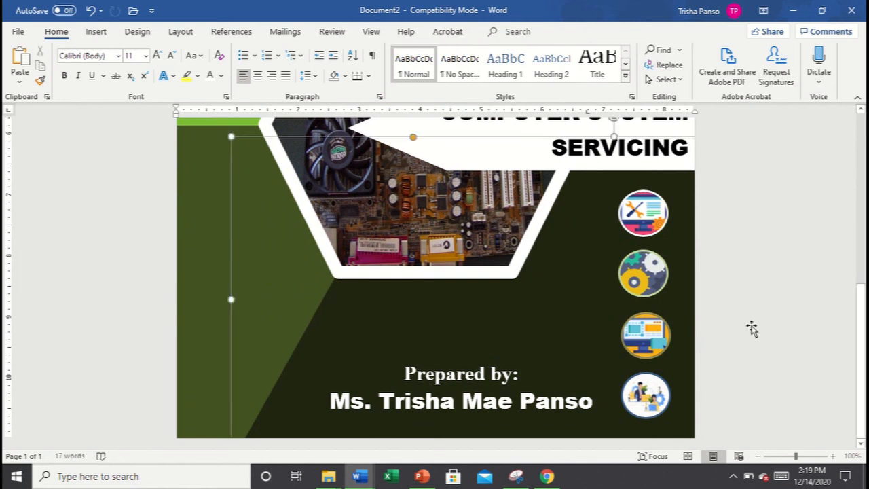
{"action": "left_click", "coordinate": [660, 338]}
{"action": "left_click", "coordinate": [776, 324]}
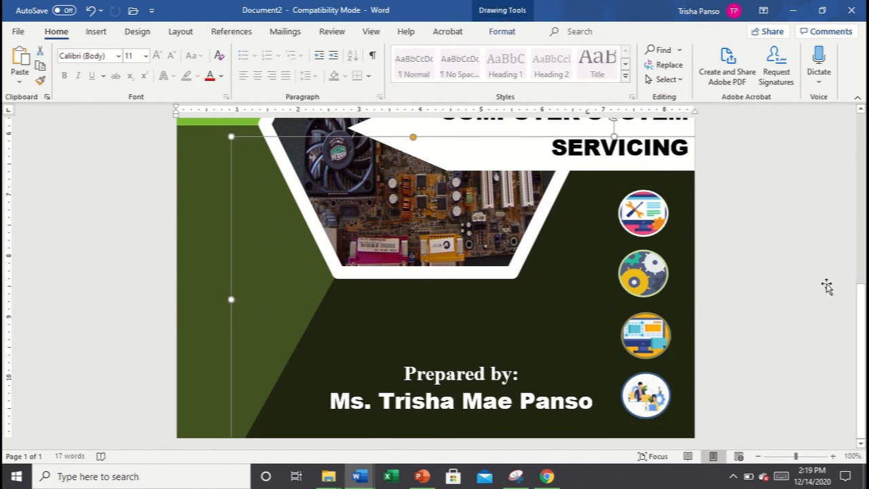
{"action": "left_click_drag", "start_coordinate": [862, 339], "coordinate": [864, 170]}
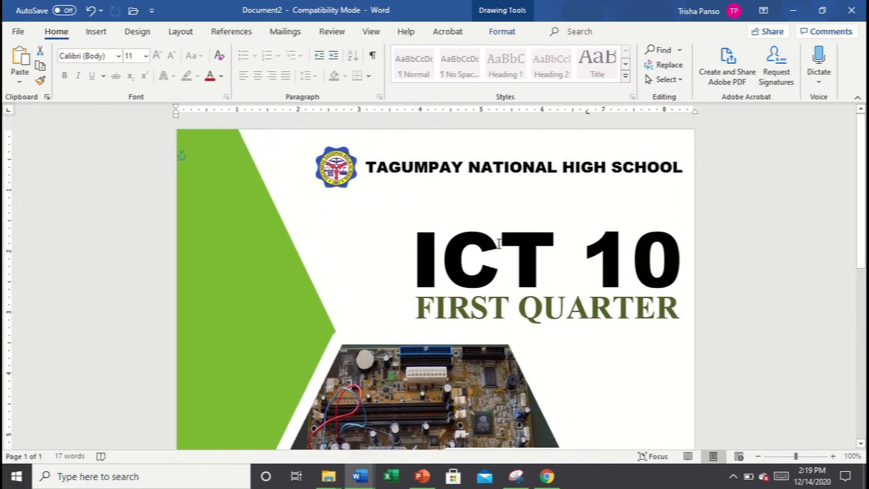
{"action": "left_click", "coordinate": [499, 243]}
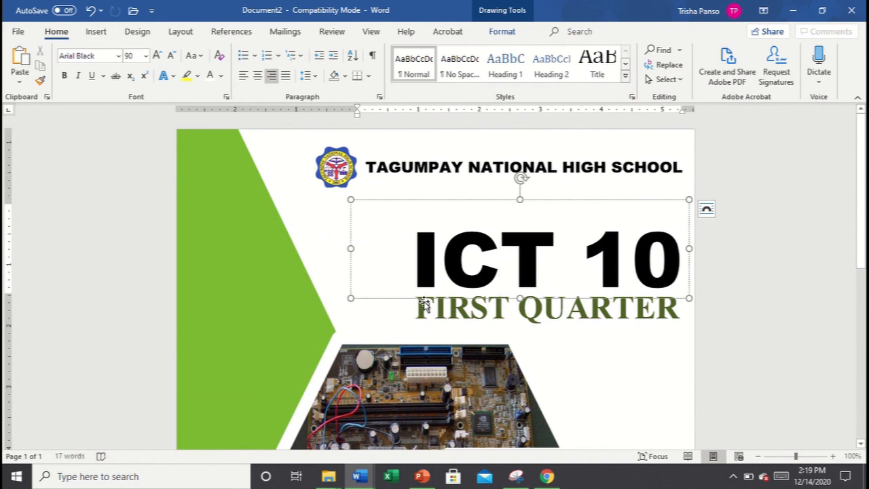
{"action": "key", "text": "ctrl+a"}
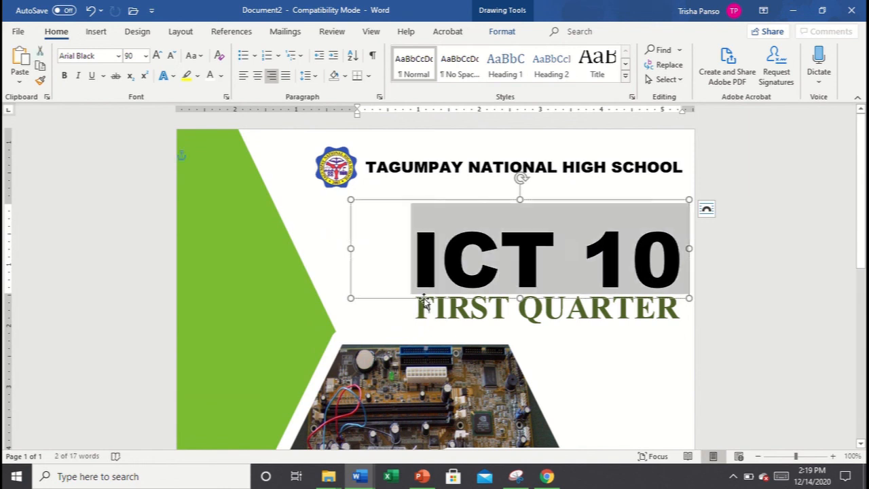
{"action": "left_click", "coordinate": [397, 299]}
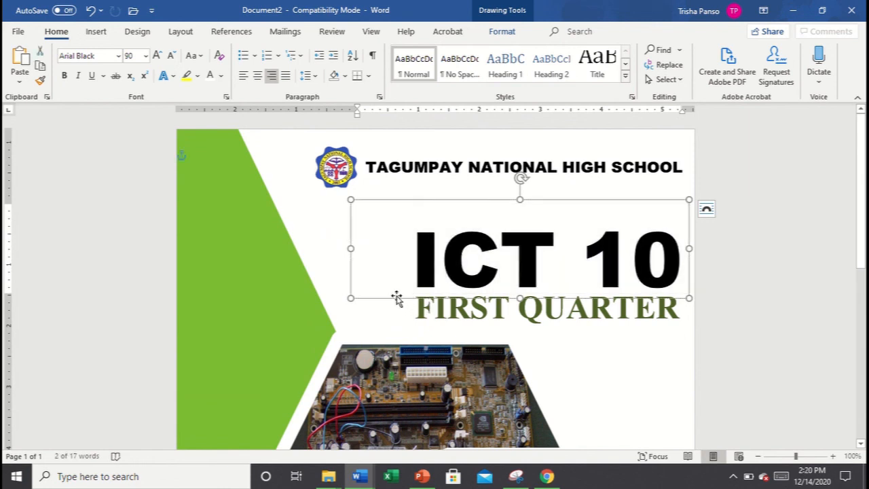
{"action": "left_click", "coordinate": [395, 297]}
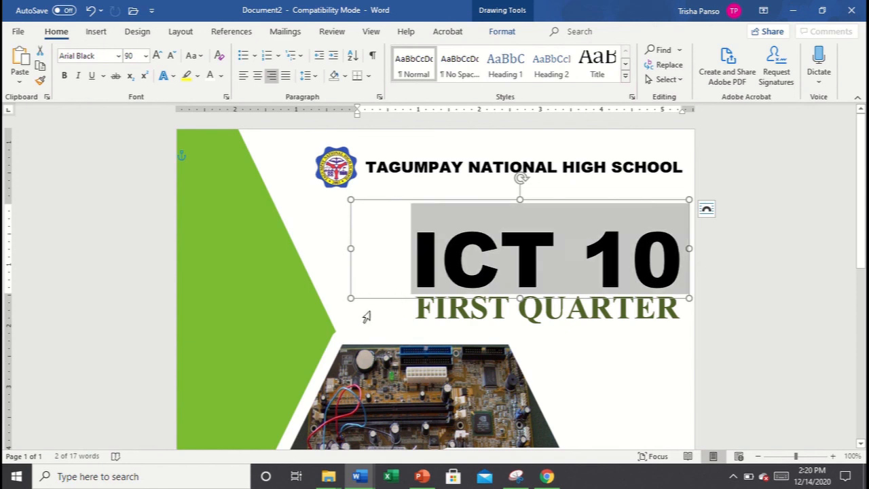
{"action": "left_click", "coordinate": [410, 313]}
{"action": "left_click", "coordinate": [520, 360]}
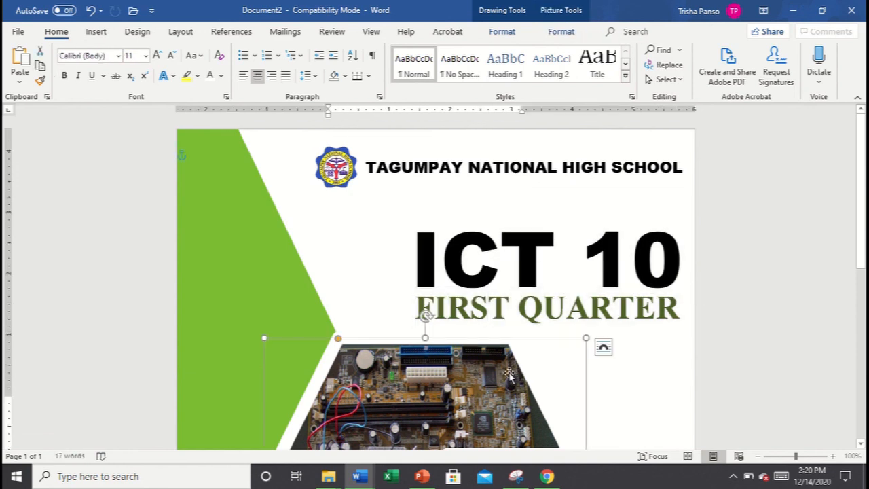
{"action": "left_click", "coordinate": [806, 210]}
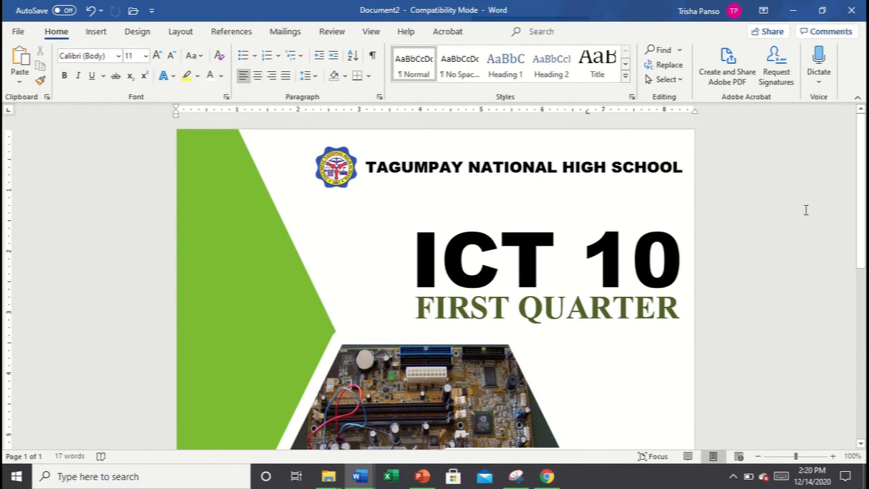
{"action": "scroll", "coordinate": [864, 291], "scroll_direction": "down", "scroll_amount": 8}
{"action": "scroll", "coordinate": [865, 296], "scroll_direction": "up", "scroll_amount": 8}
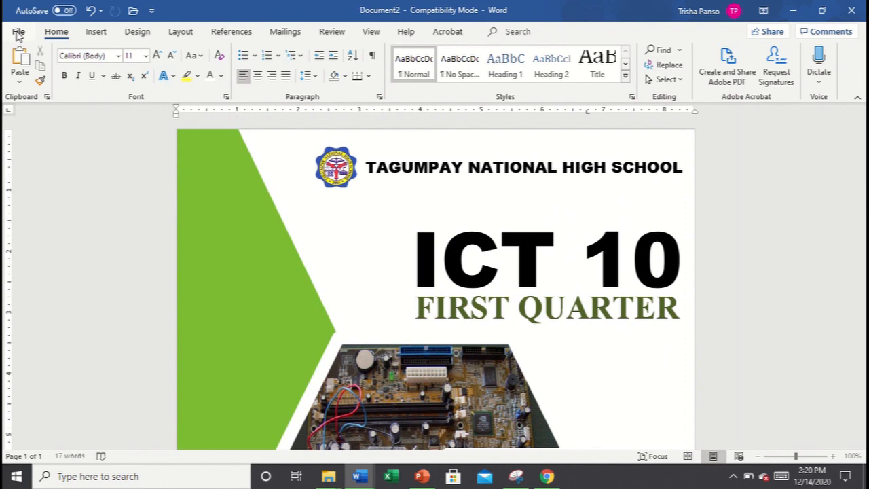
Step: Look at the document's export options for creating an Adobe PDF
{"action": "left_click", "coordinate": [18, 32]}
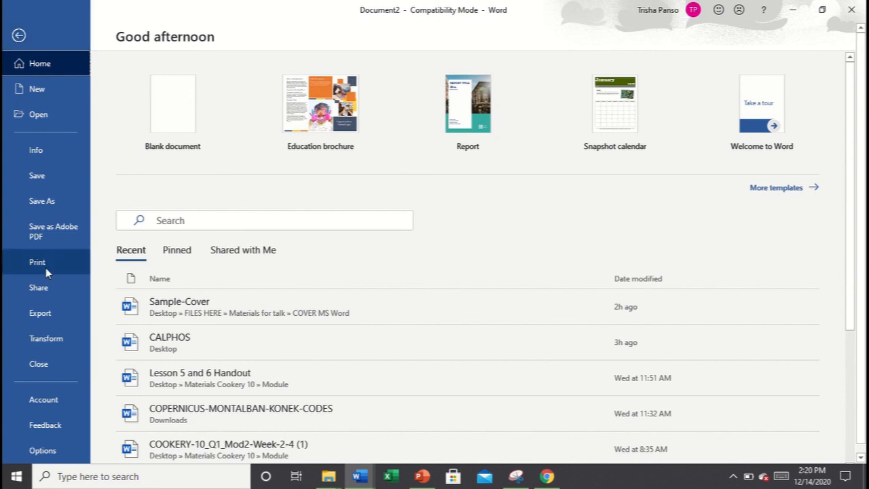
{"action": "left_click", "coordinate": [40, 314]}
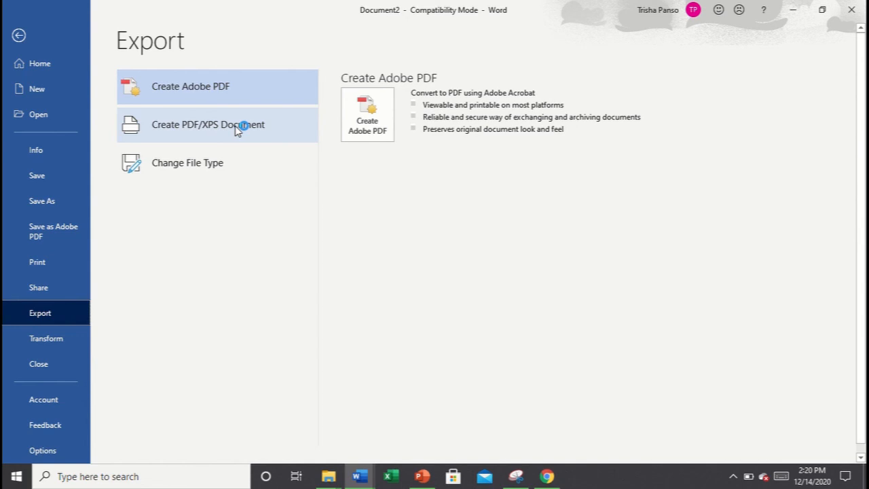
{"action": "left_click", "coordinate": [243, 97]}
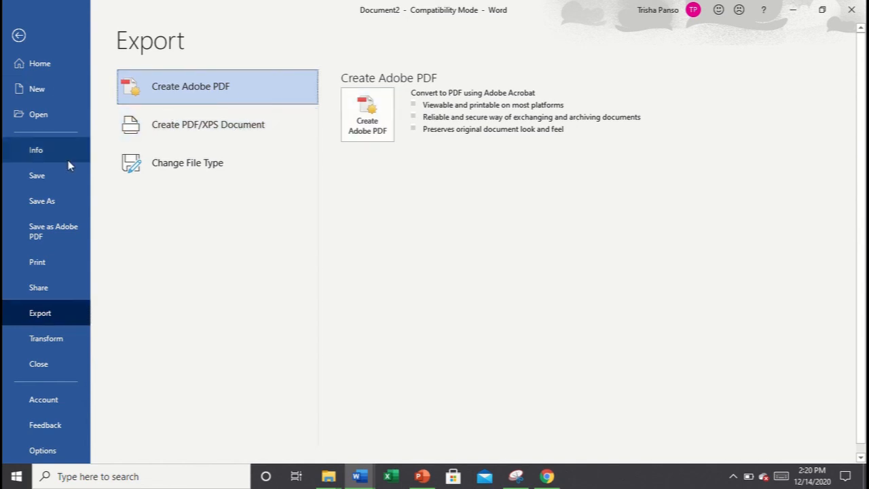
Step: Save the cover to the Desktop as a PDF, naming it "e-sim cover" followed by the author's surname
{"action": "left_click", "coordinate": [49, 208]}
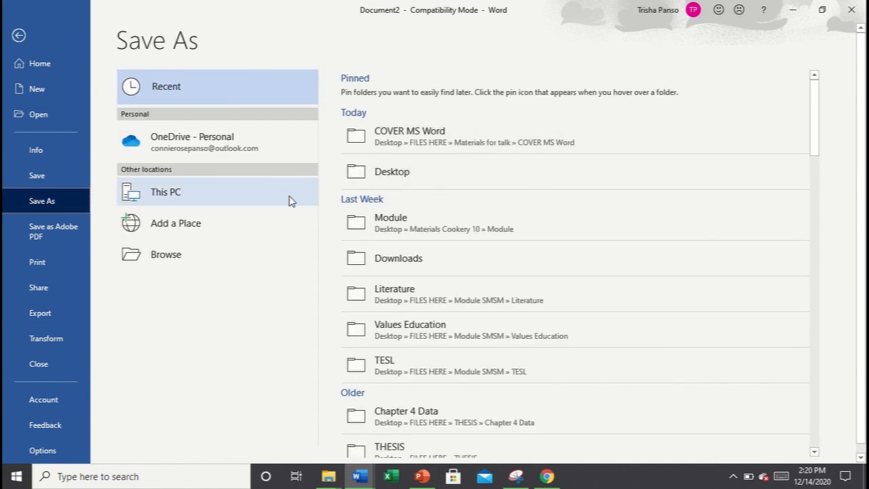
{"action": "left_click", "coordinate": [247, 245]}
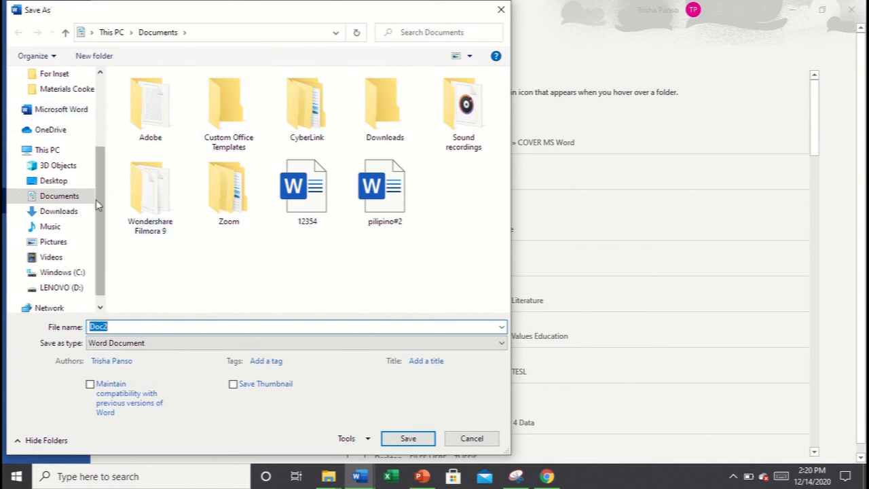
{"action": "left_click", "coordinate": [54, 180]}
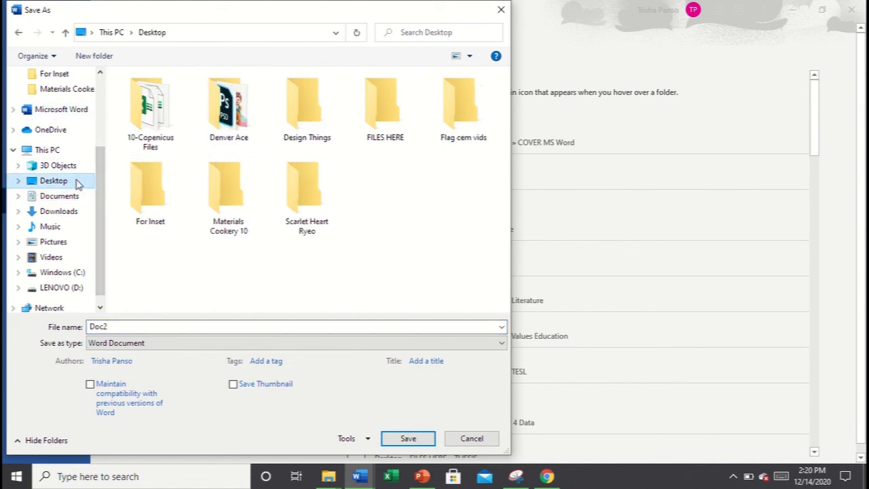
{"action": "left_click", "coordinate": [188, 324]}
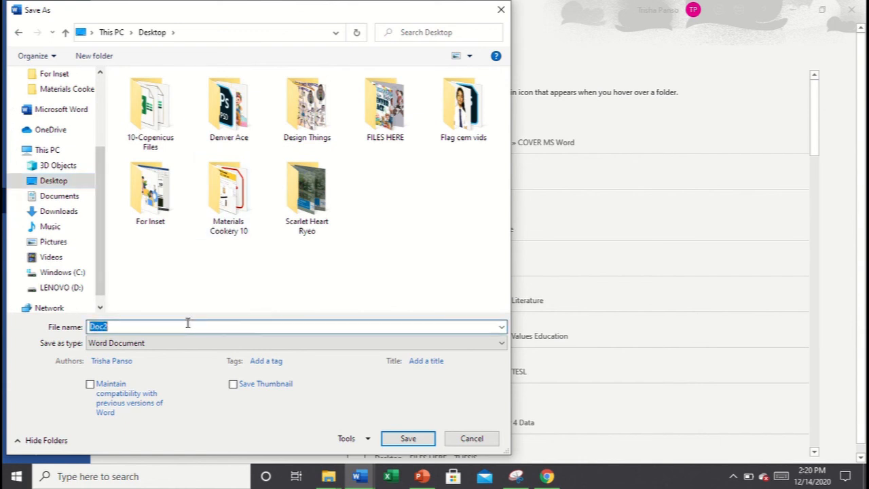
{"action": "type", "text": "e-sim cover panso"}
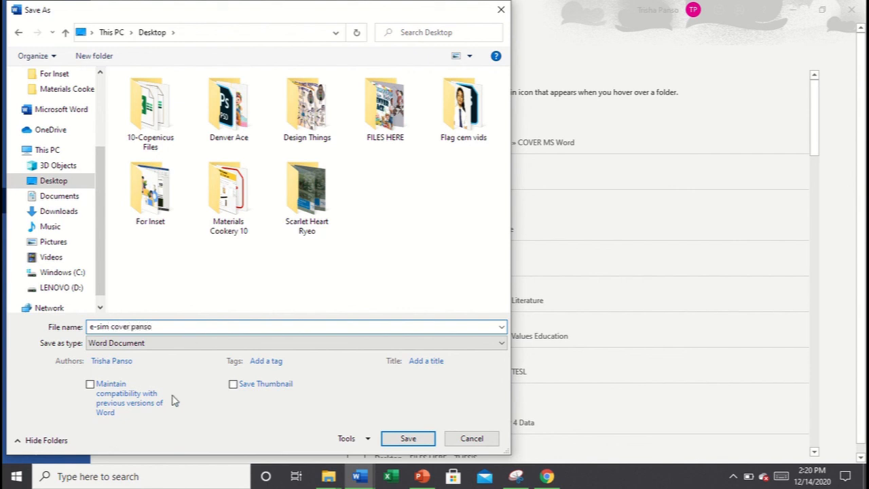
{"action": "left_click", "coordinate": [167, 345]}
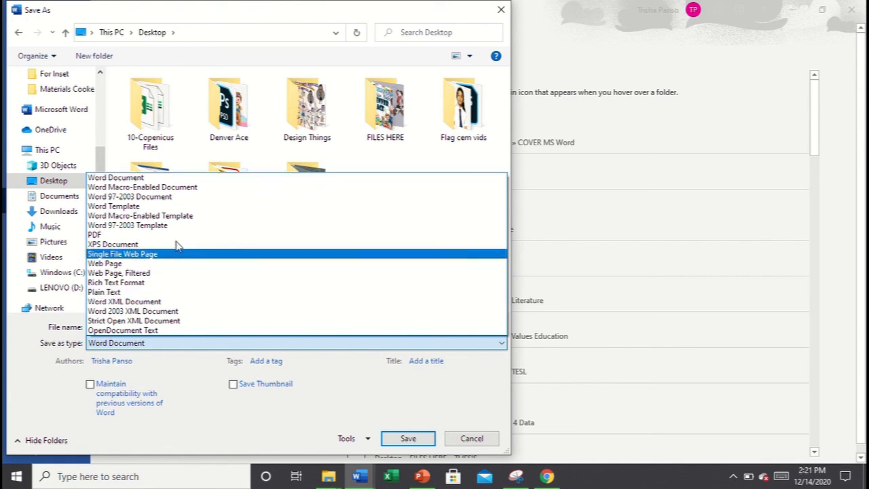
{"action": "left_click", "coordinate": [165, 235]}
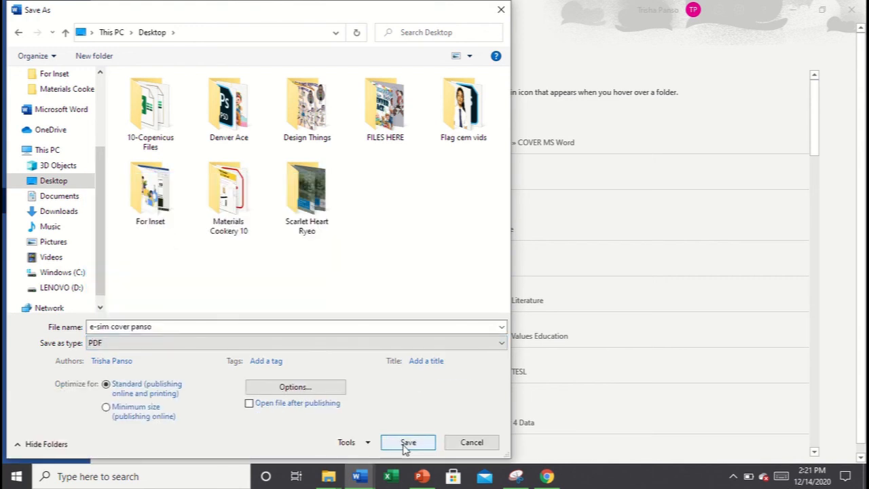
{"action": "left_click", "coordinate": [407, 443]}
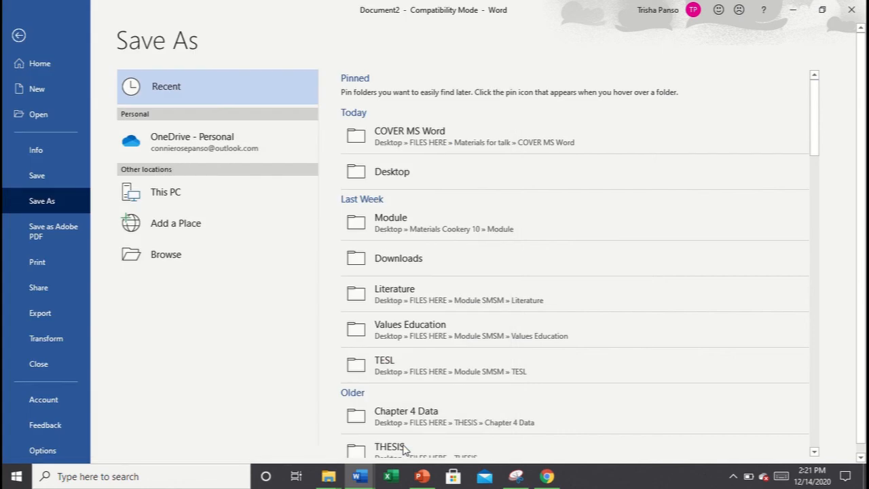
Step: Return to the document and view the whole cover page at 50% zoom
{"action": "left_click", "coordinate": [16, 38]}
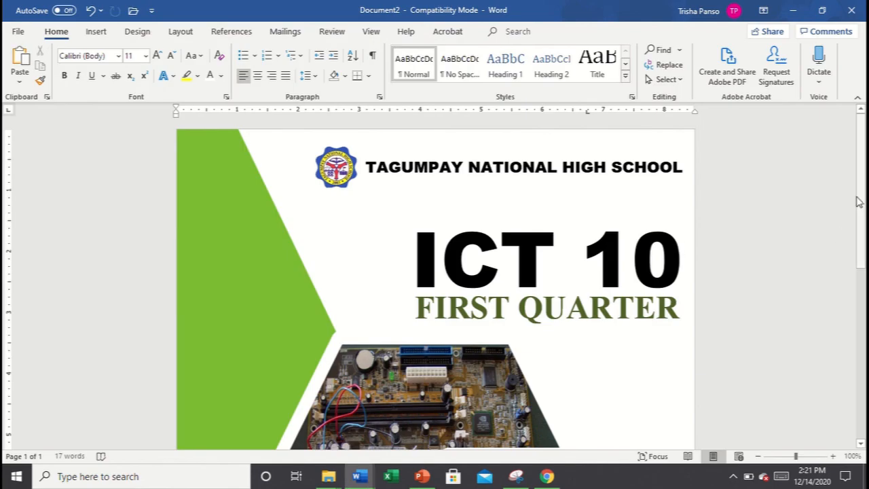
{"action": "left_click_drag", "start_coordinate": [795, 456], "coordinate": [776, 459]}
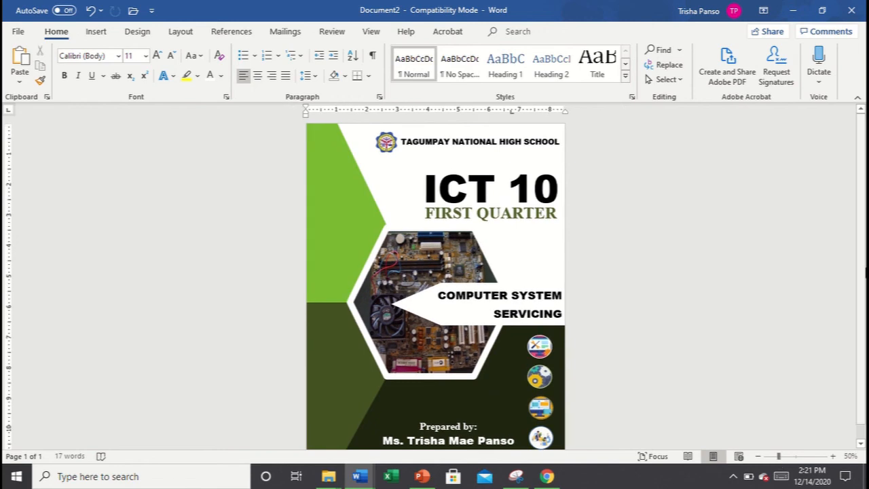
{"action": "left_click_drag", "start_coordinate": [865, 432], "coordinate": [760, 134]}
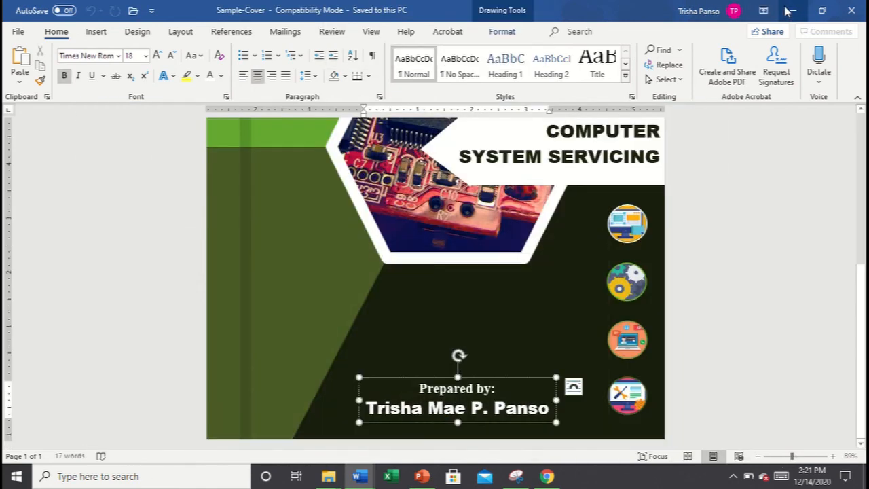
Step: Minimize the remaining open windows to reach the desktop and open the exported e-sim cover PDF in Adobe Acrobat
{"action": "left_click", "coordinate": [789, 10]}
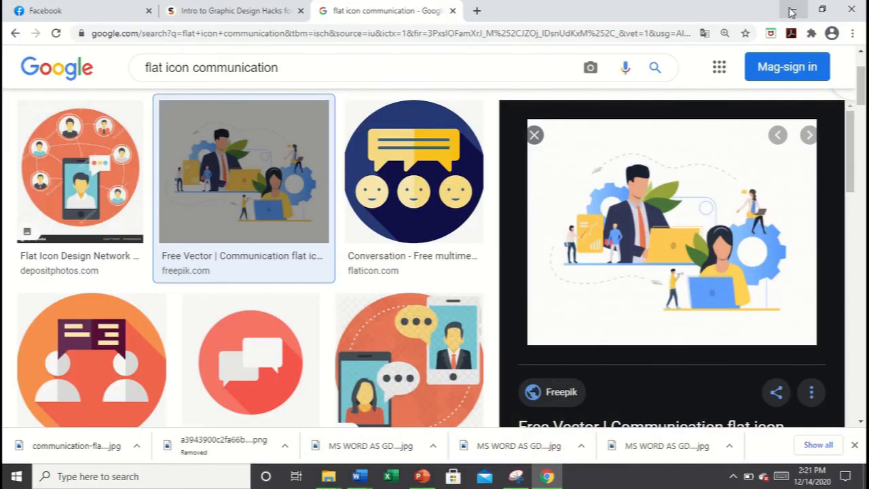
{"action": "left_click", "coordinate": [789, 9]}
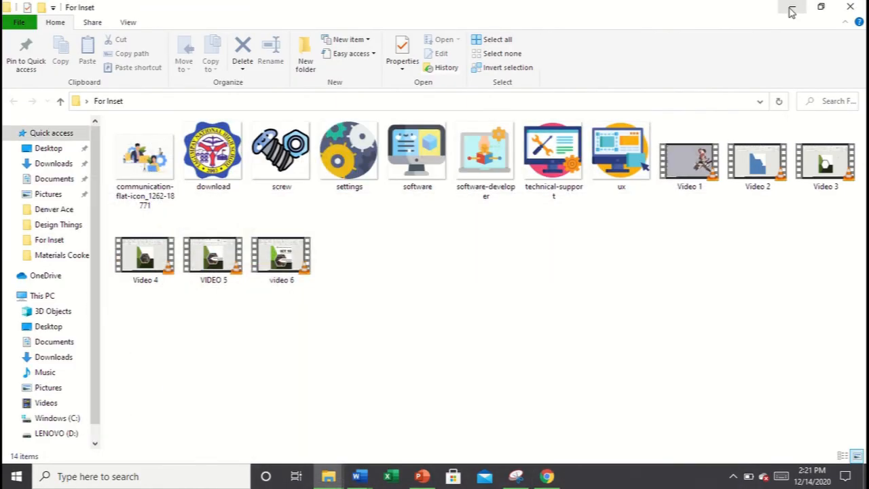
{"action": "left_click", "coordinate": [791, 11]}
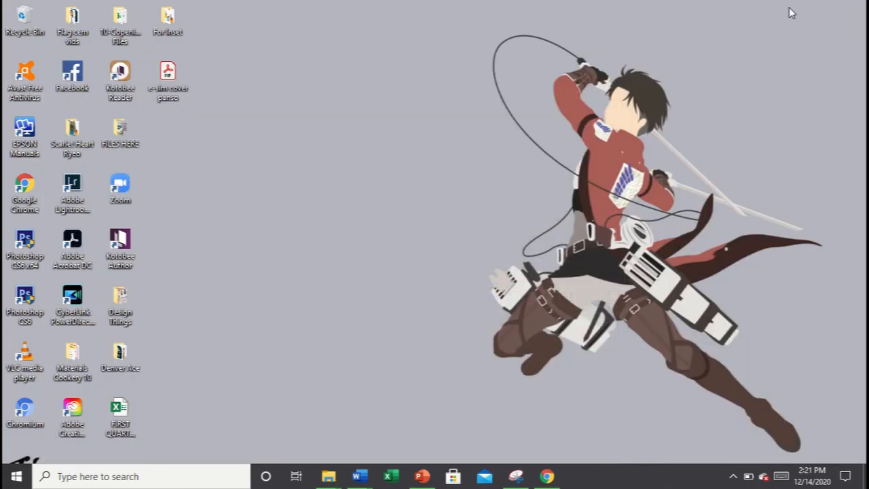
{"action": "left_click", "coordinate": [178, 76]}
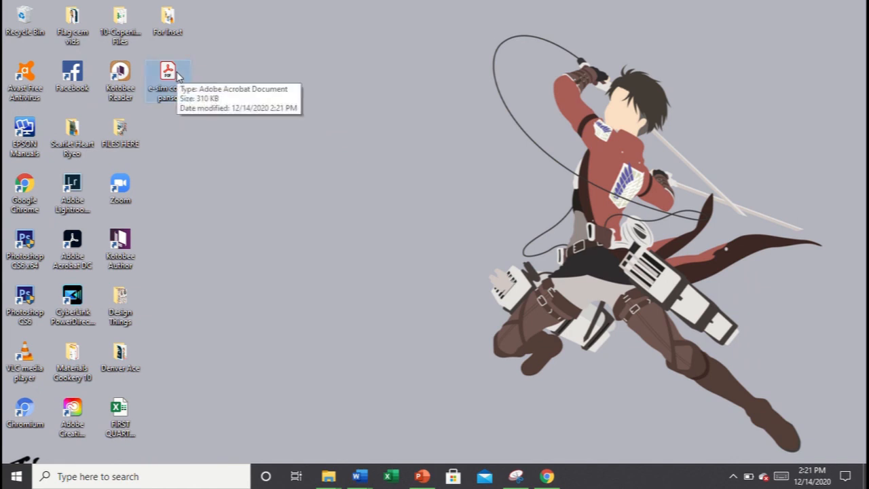
{"action": "double_click", "coordinate": [178, 76]}
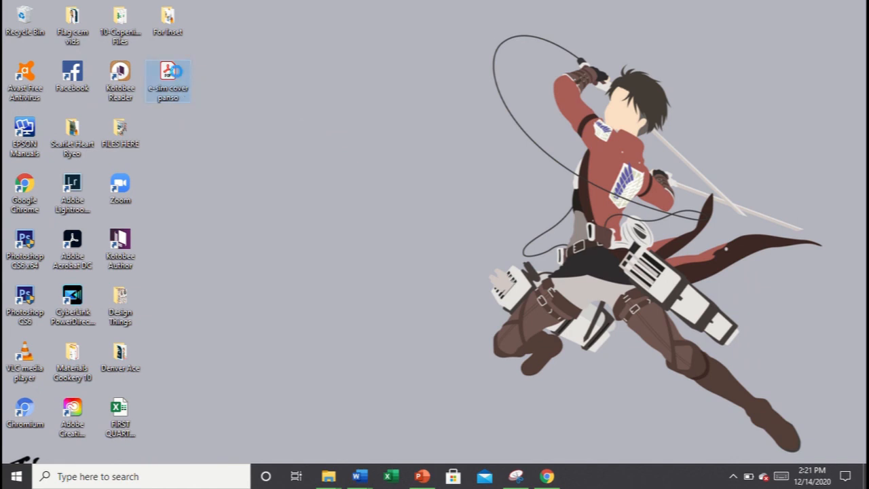
{"action": "right_click", "coordinate": [178, 75]}
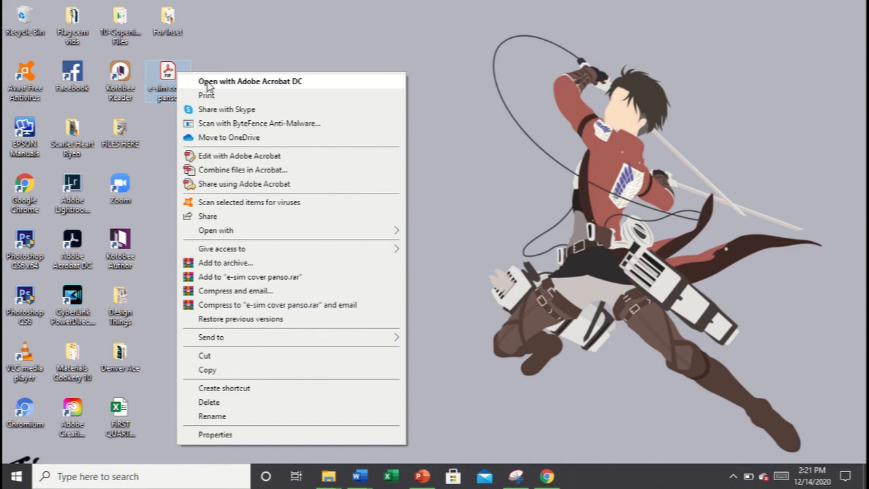
{"action": "left_click", "coordinate": [167, 73]}
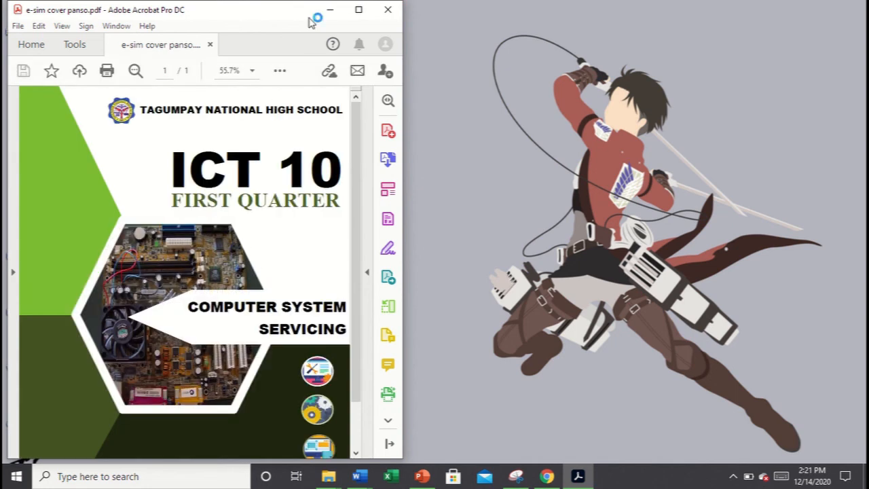
Step: Maximize the PDF window and zoom out to check the exported cover's title box, hexagon picture, icons and credit
{"action": "left_click", "coordinate": [358, 10]}
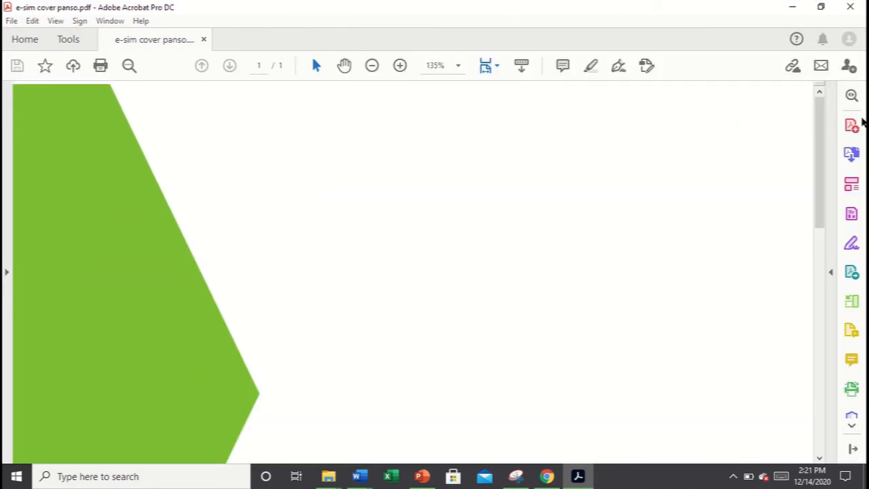
{"action": "left_click_drag", "start_coordinate": [823, 166], "coordinate": [826, 290]}
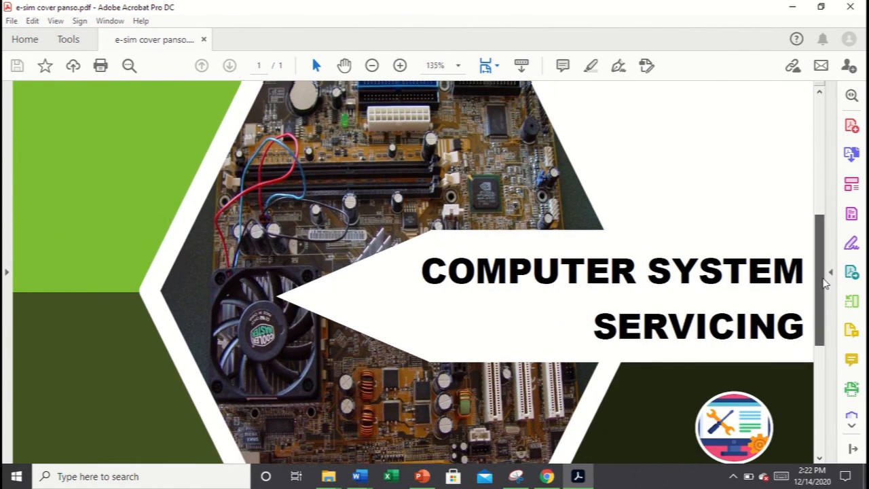
{"action": "left_click", "coordinate": [372, 66]}
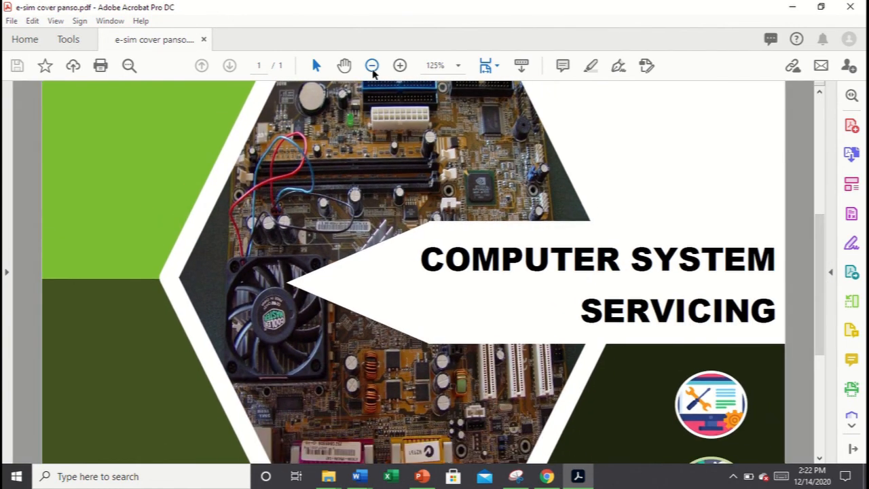
{"action": "left_click", "coordinate": [372, 66]}
{"action": "left_click", "coordinate": [372, 66]}
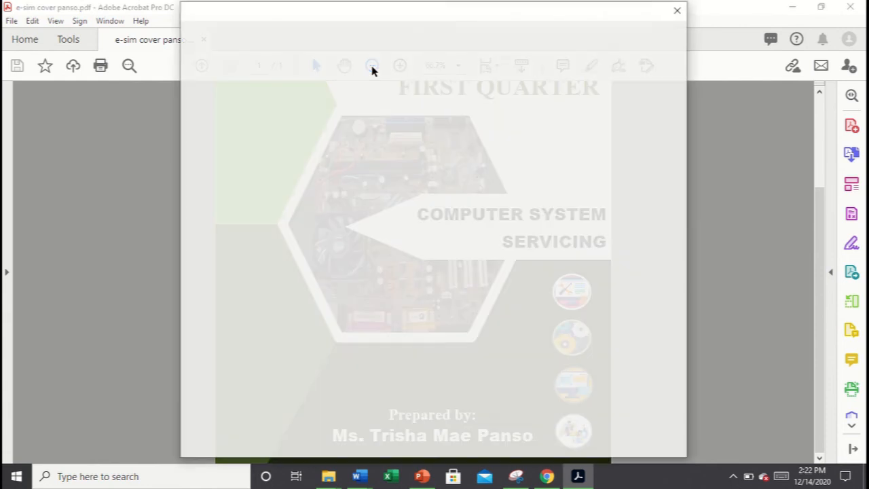